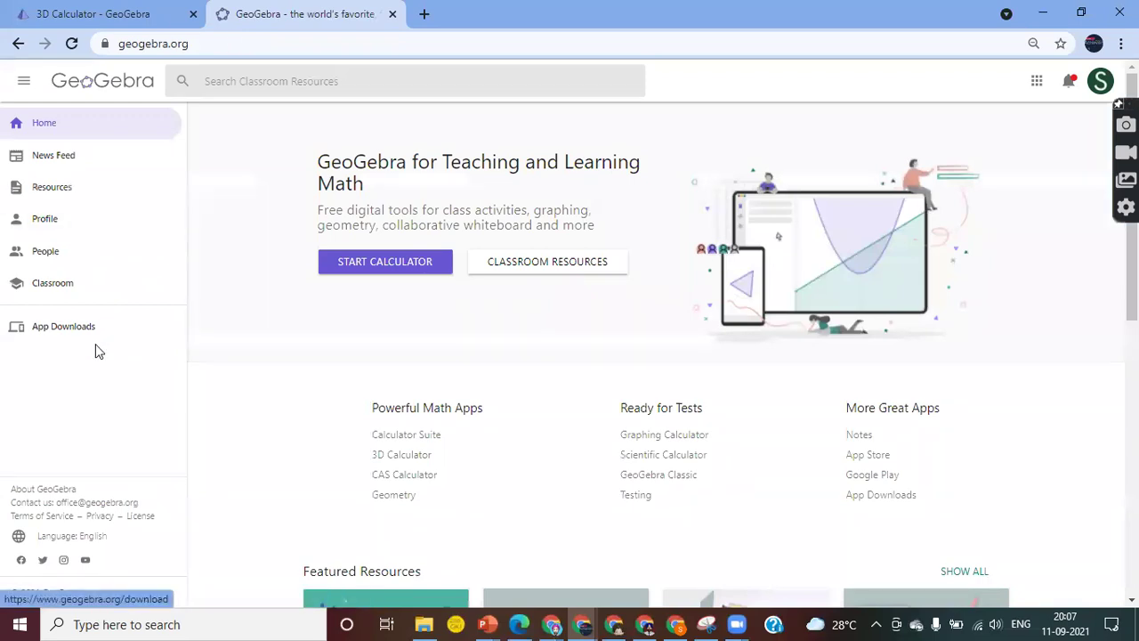
# Step: Open the GeoGebra app downloads page and start the online 3D Calculator
pyautogui.click(62, 338)
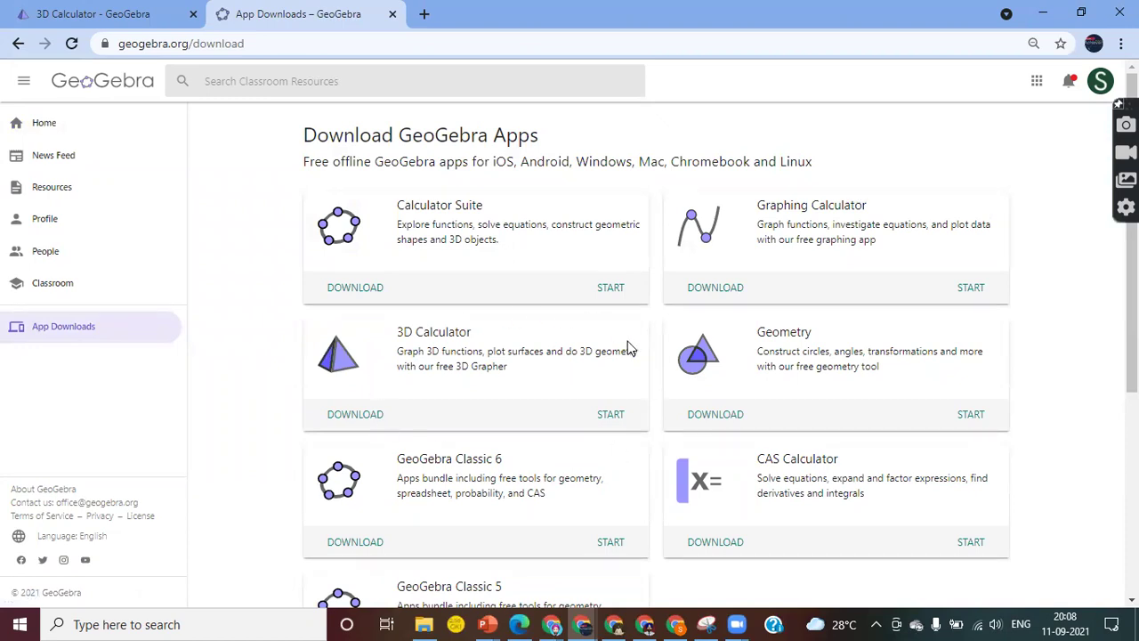
pyautogui.click(611, 415)
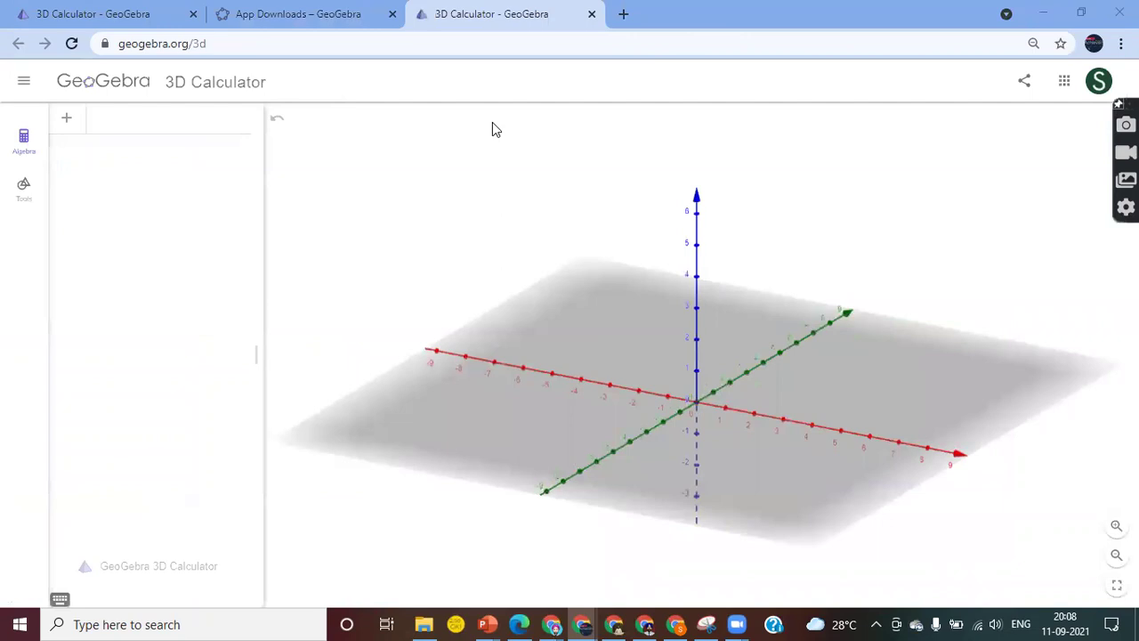
pyautogui.click(69, 123)
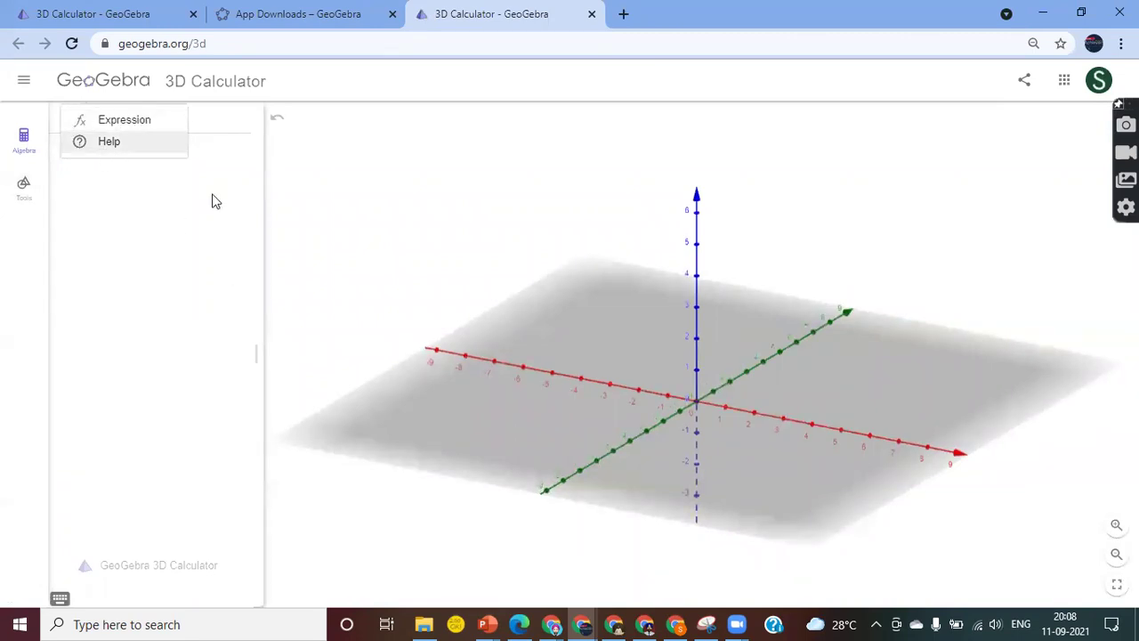
pyautogui.click(219, 102)
pyautogui.click(199, 130)
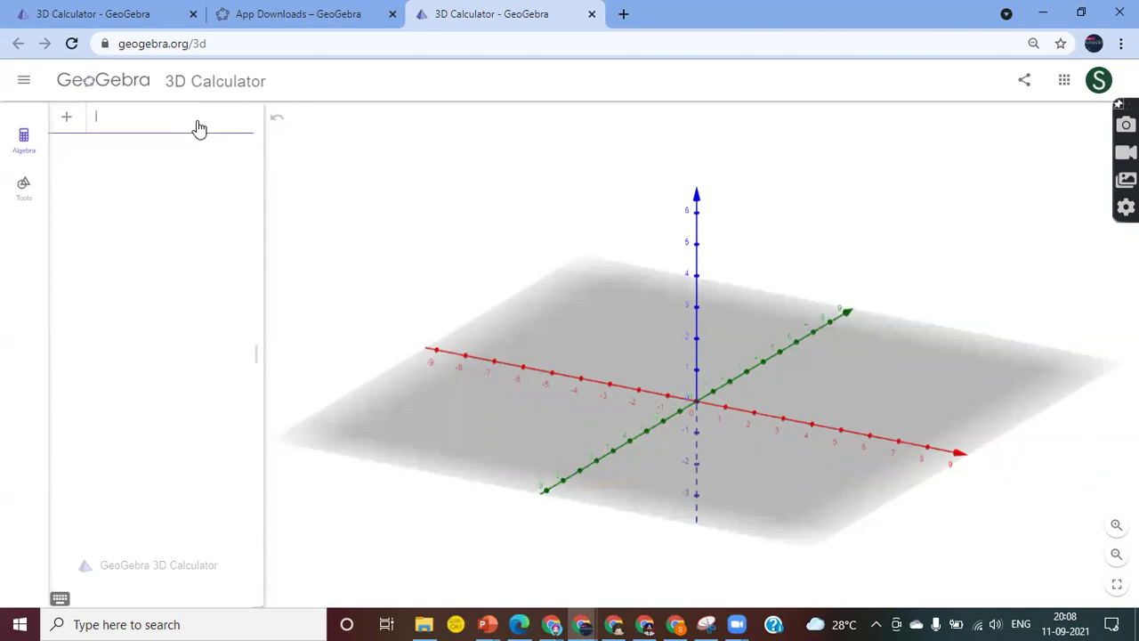
pyautogui.click(1098, 84)
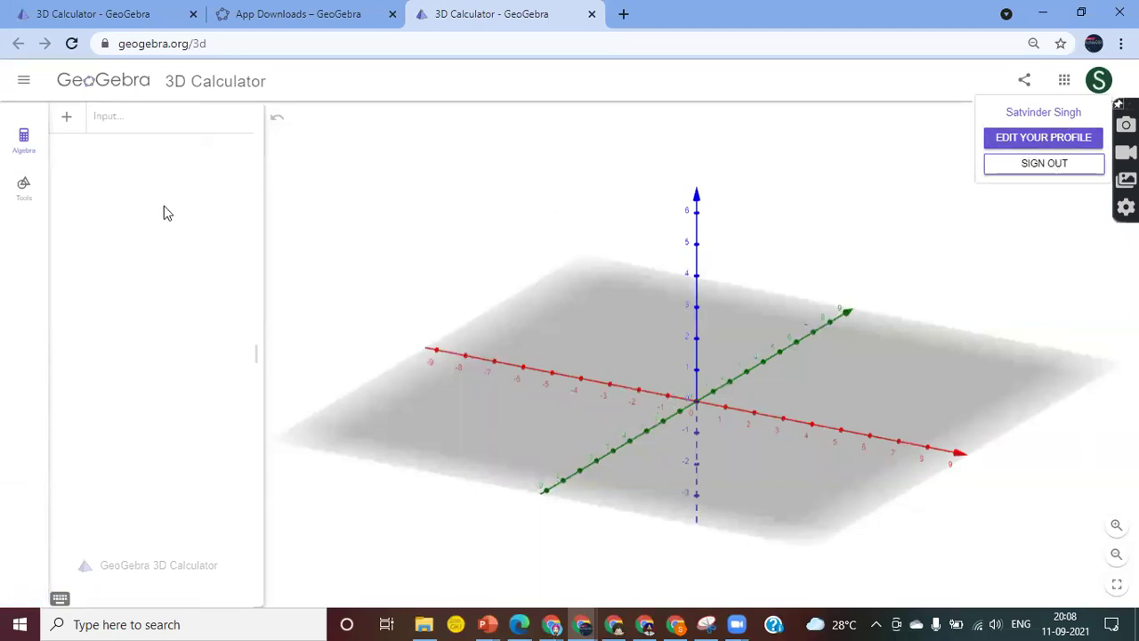
pyautogui.click(138, 133)
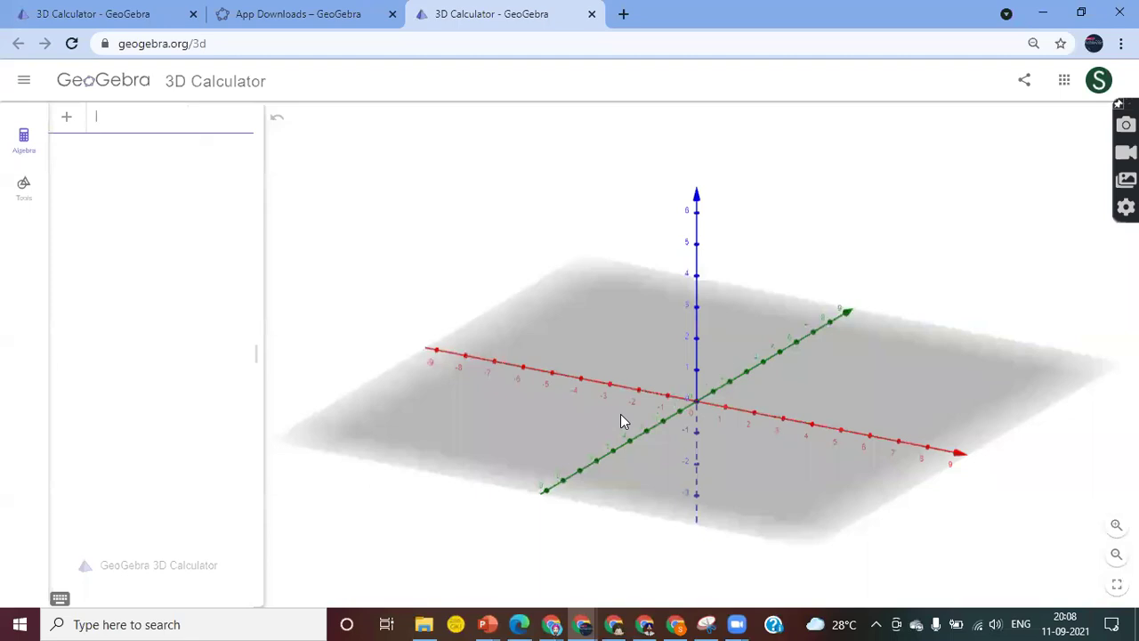
# Step: Find the activities Rotation about x-Axis and Sitting in the Garden among the profile's resources and open each in its own browser tab
pyautogui.click(285, 14)
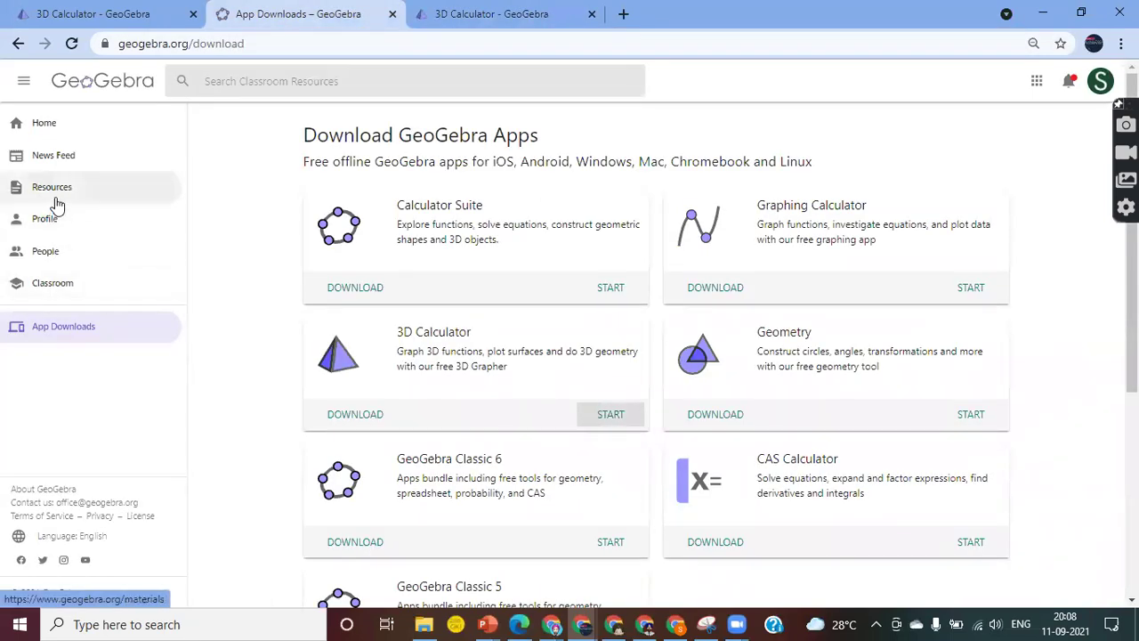
pyautogui.click(54, 227)
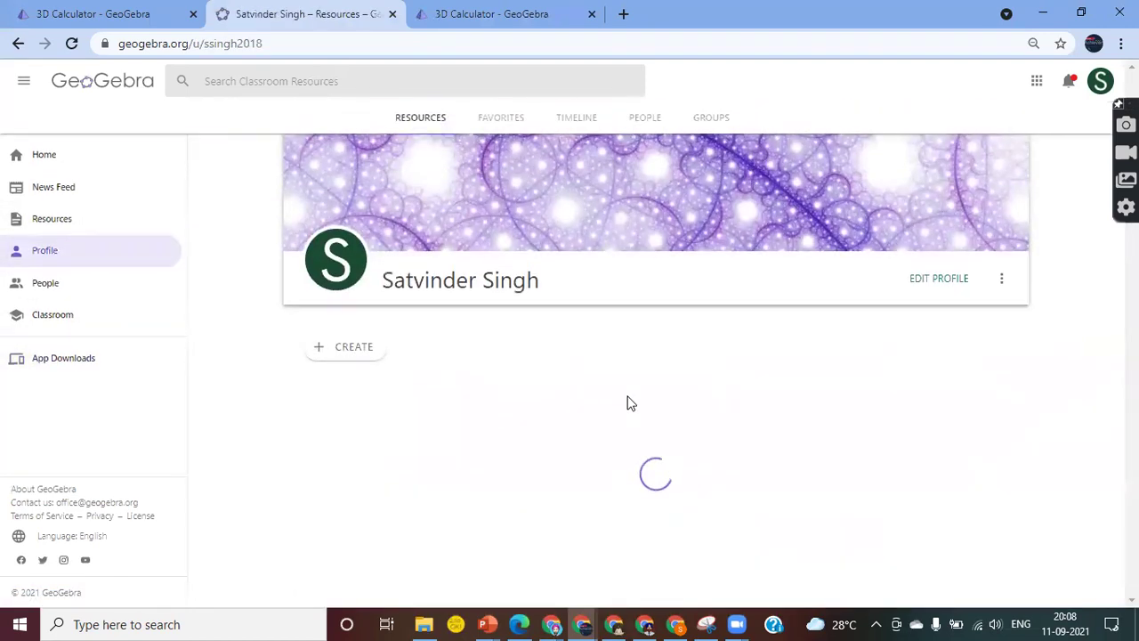
pyautogui.scroll(-3, 622, 402)
pyautogui.scroll(-7, 628, 402)
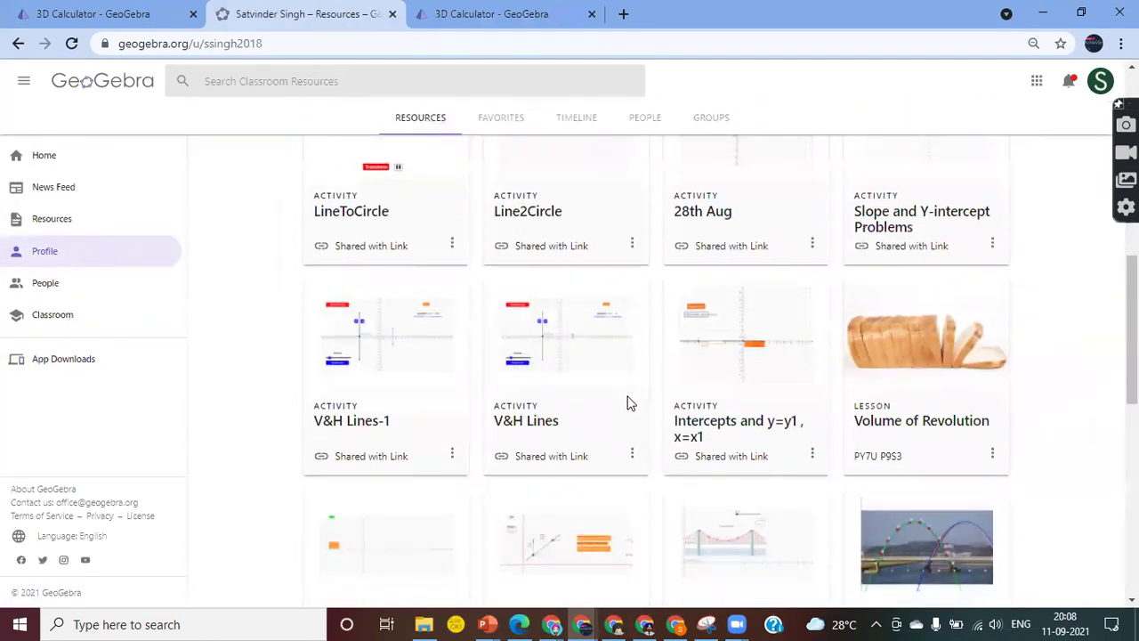
pyautogui.scroll(-5, 628, 402)
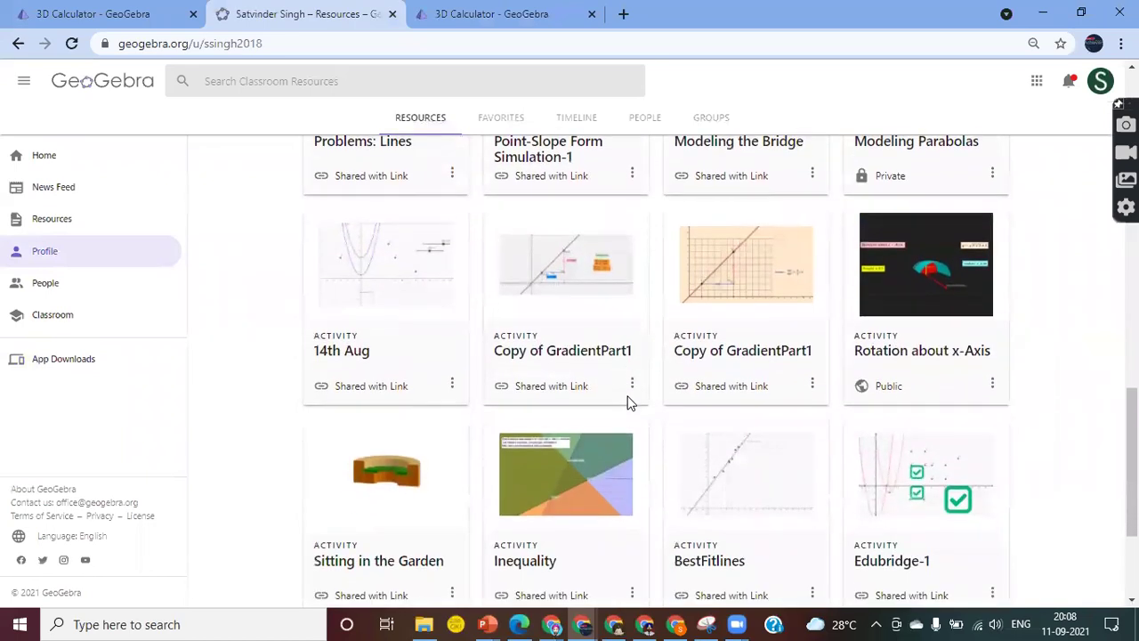
pyautogui.scroll(1, 790, 328)
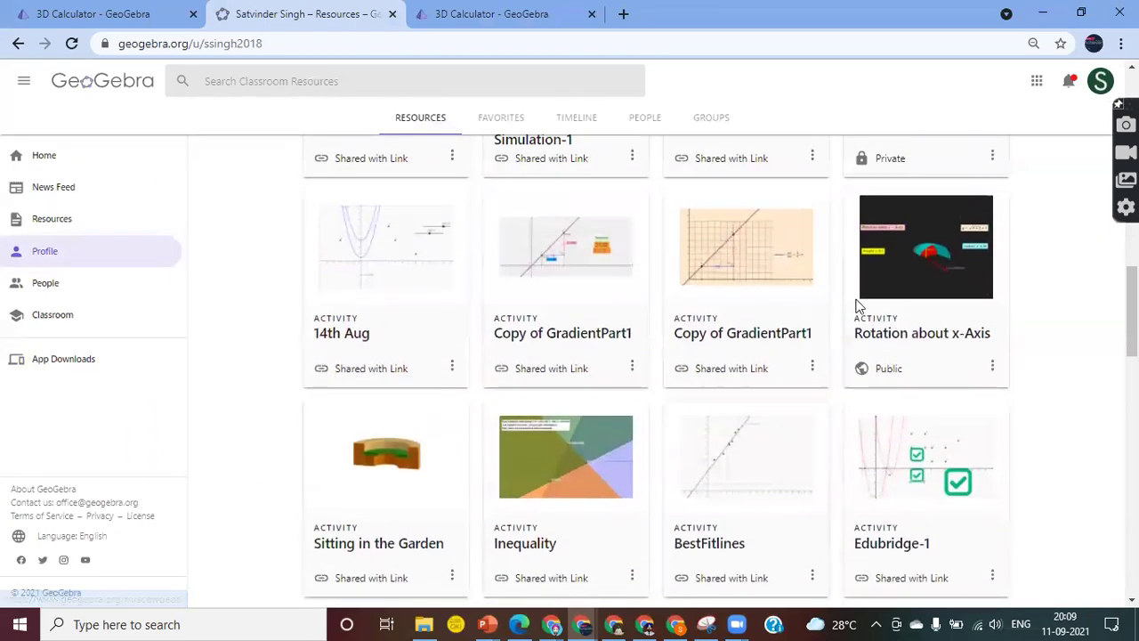
pyautogui.rightClick(952, 277)
pyautogui.click(974, 286)
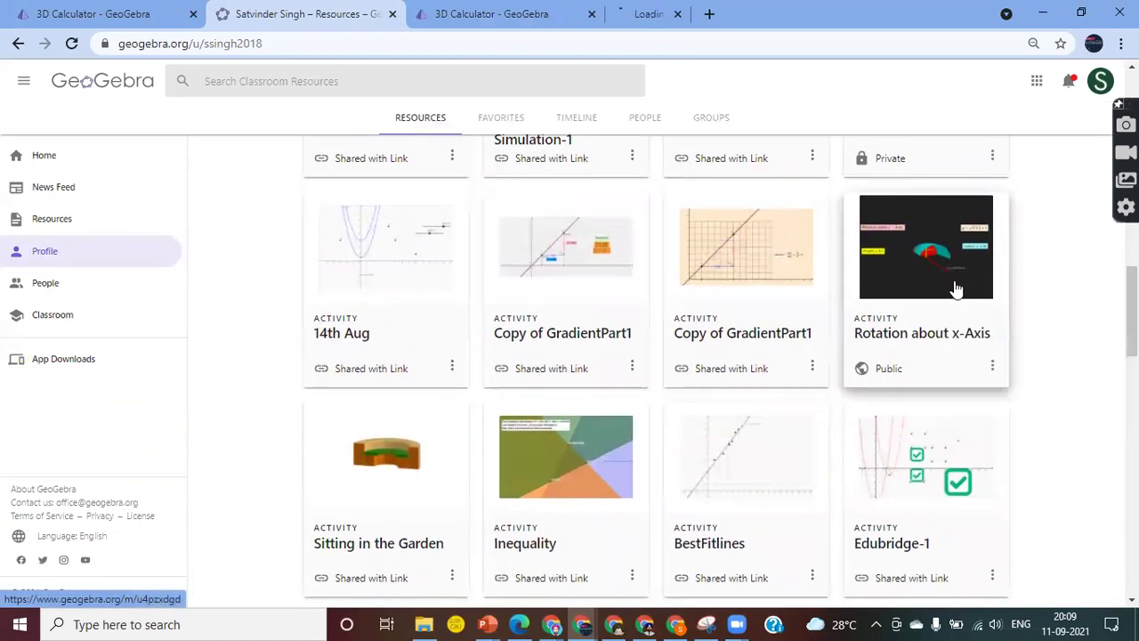
pyautogui.rightClick(383, 459)
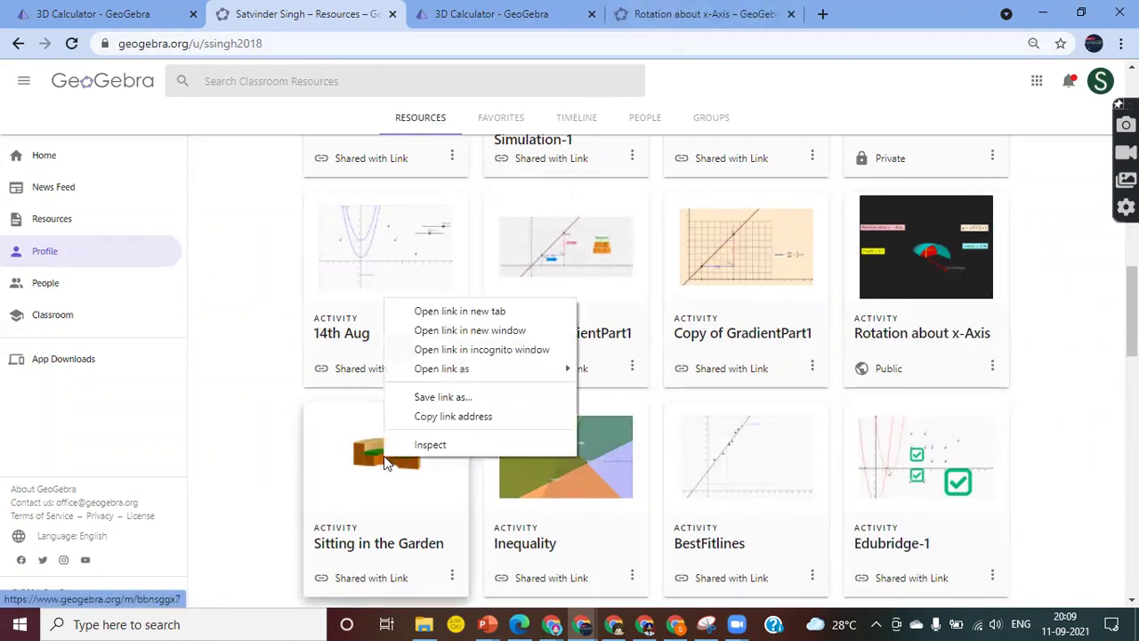
pyautogui.click(462, 318)
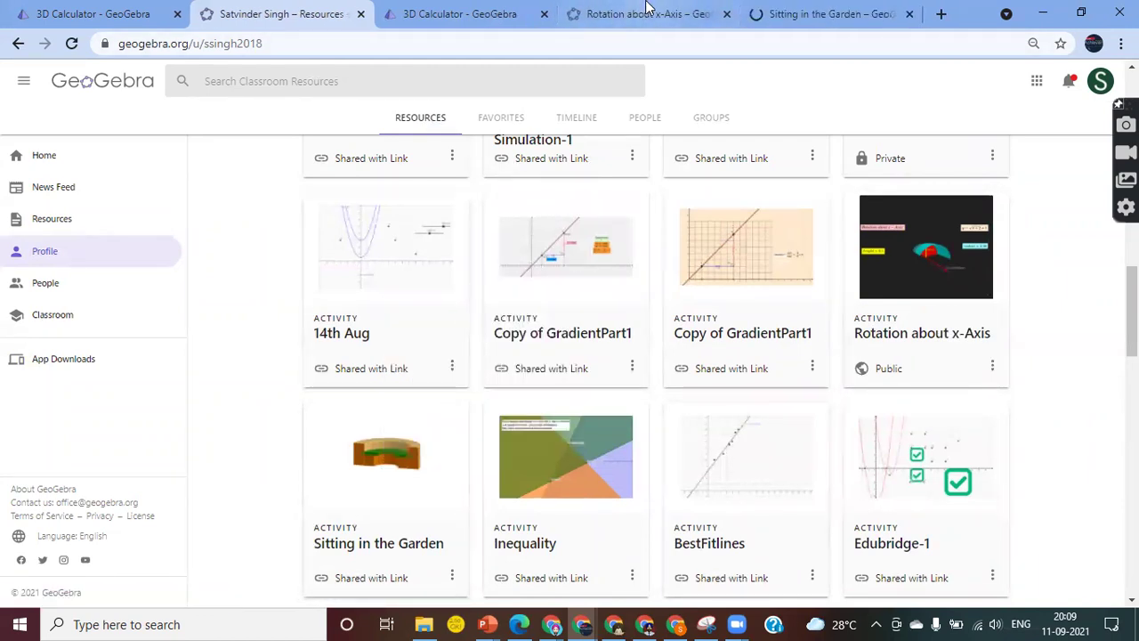
# Step: In the Rotation about x-Axis activity, set w to -0.6 and switch the rotation and the disc off and back on
pyautogui.click(643, 14)
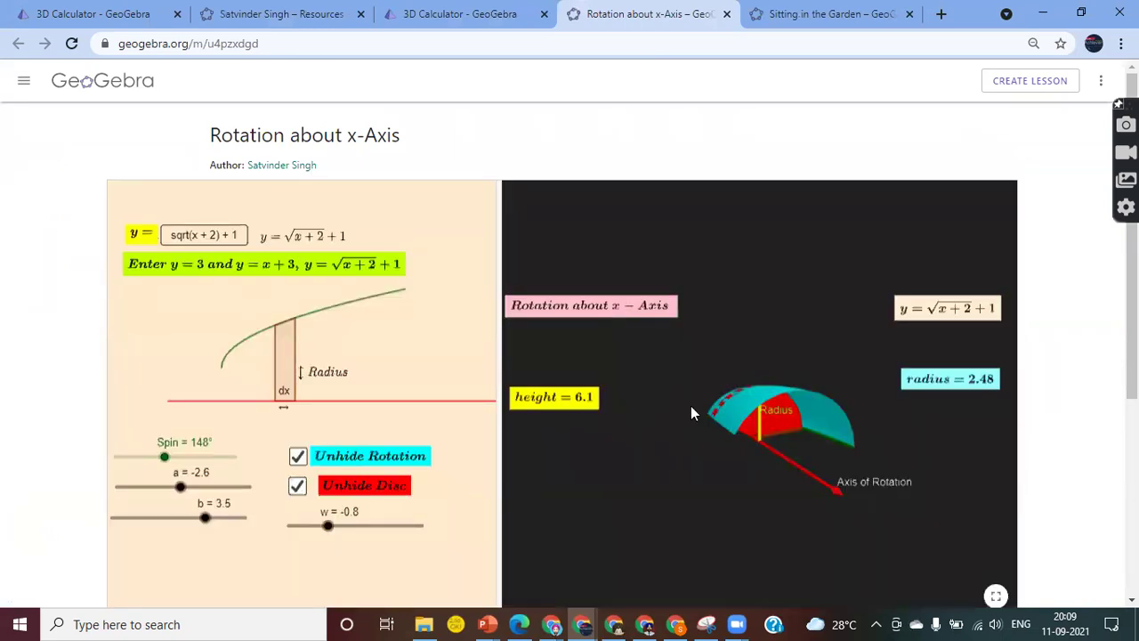
pyautogui.moveTo(327, 525)
pyautogui.mouseDown()
pyautogui.moveTo(414, 527)
pyautogui.moveTo(311, 539)
pyautogui.moveTo(353, 540)
pyautogui.moveTo(333, 543)
pyautogui.mouseUp()
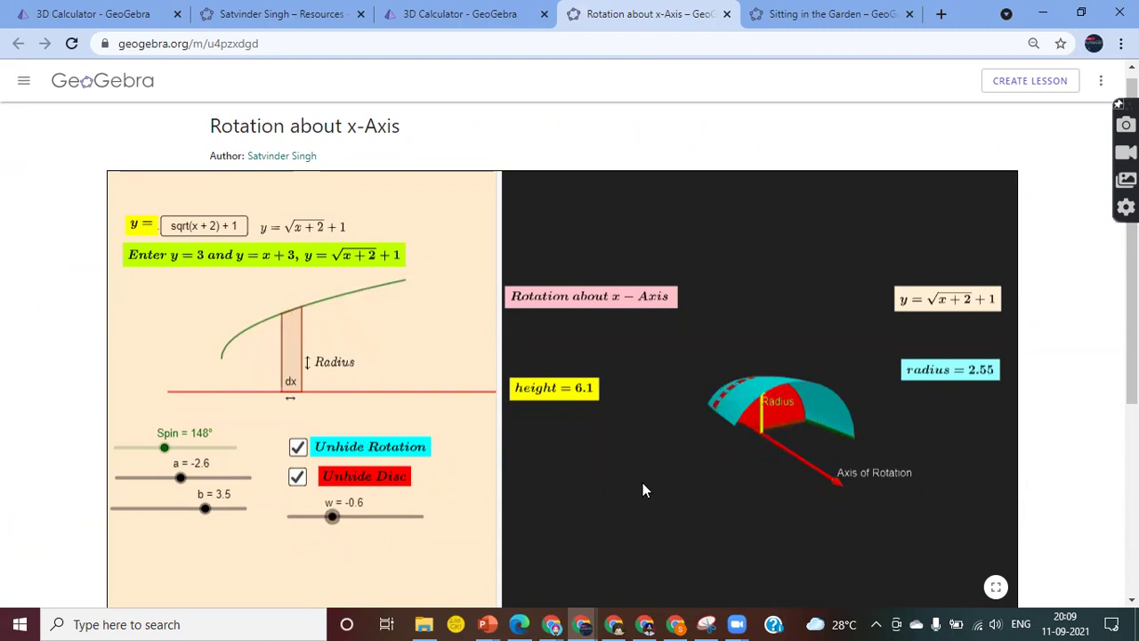
pyautogui.click(299, 450)
pyautogui.click(298, 450)
pyautogui.click(297, 477)
pyautogui.click(297, 477)
# Step: Set the activity's b slider to 4.2, a to -2.9 and Spin to 360° to sweep the full solid
pyautogui.moveTo(205, 511); pyautogui.dragTo(229, 518)
pyautogui.moveTo(179, 478); pyautogui.dragTo(173, 487)
pyautogui.moveTo(163, 447); pyautogui.dragTo(247, 457)
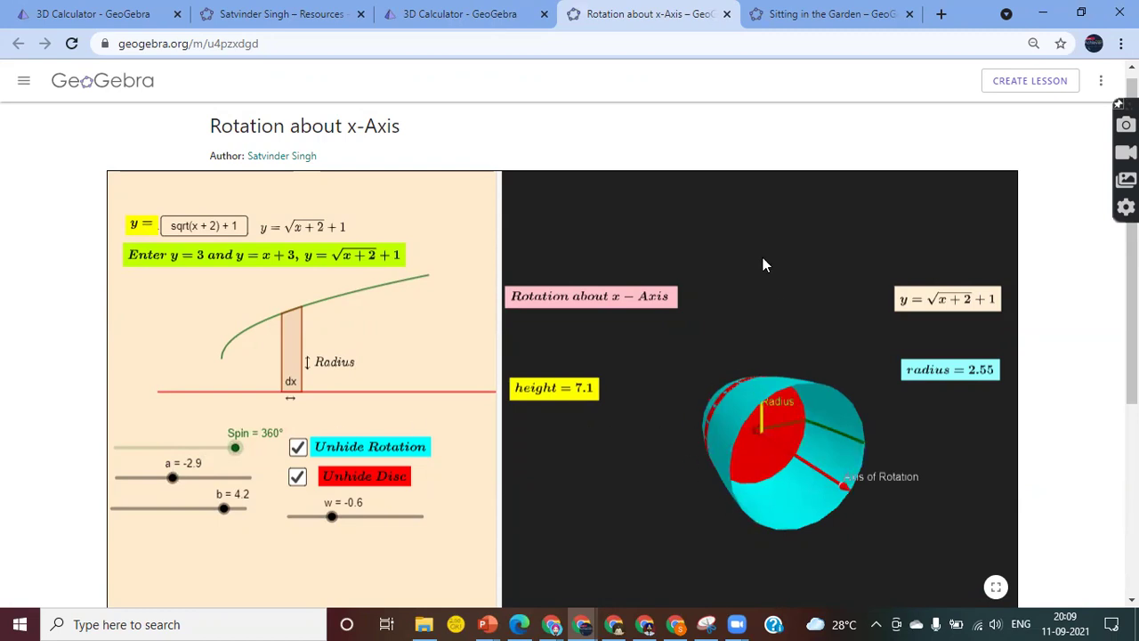
# Step: In the Sitting in the Garden activity, set slider b to 1 and slider a to 2.1, and view the solid from an angle
pyautogui.click(826, 12)
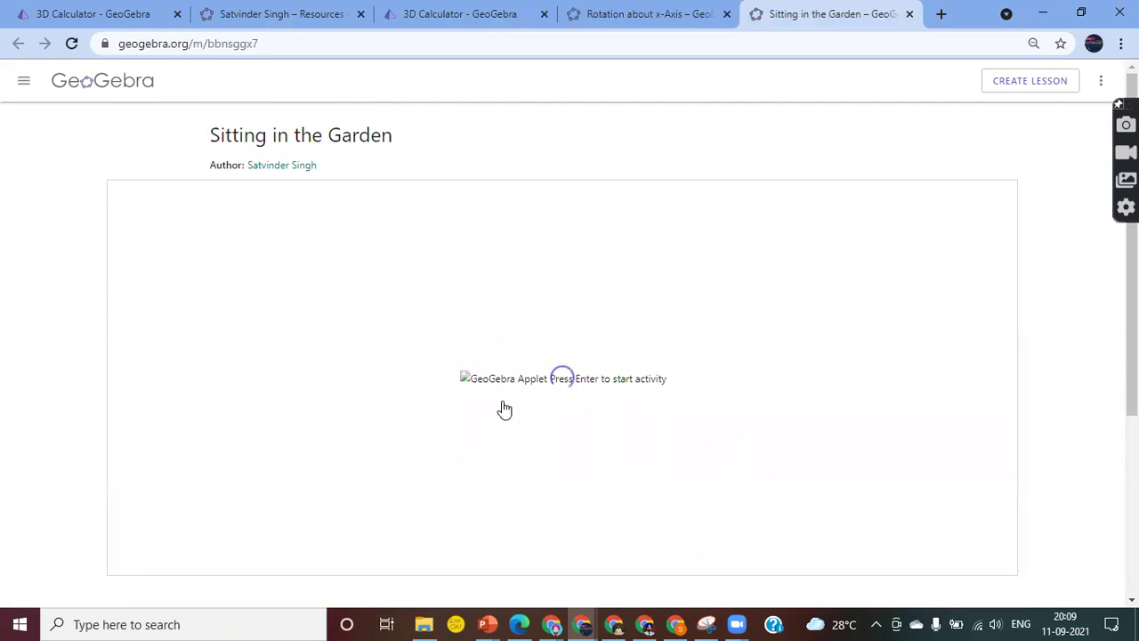
pyautogui.scroll(-1, 725, 396)
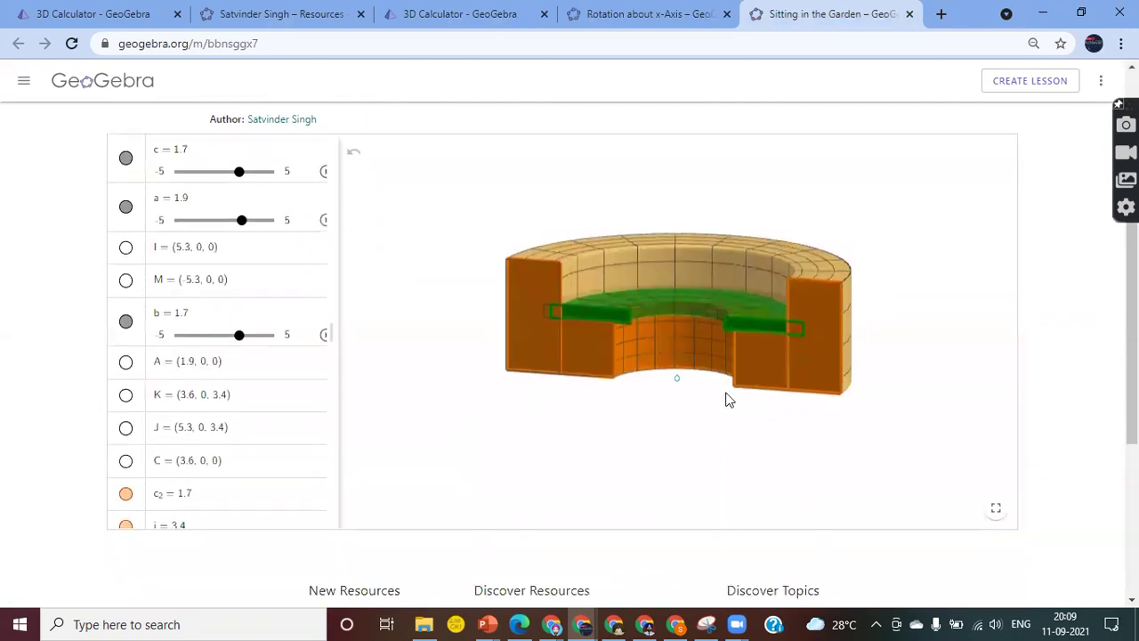
pyautogui.click(236, 339)
pyautogui.moveTo(243, 342); pyautogui.dragTo(232, 338)
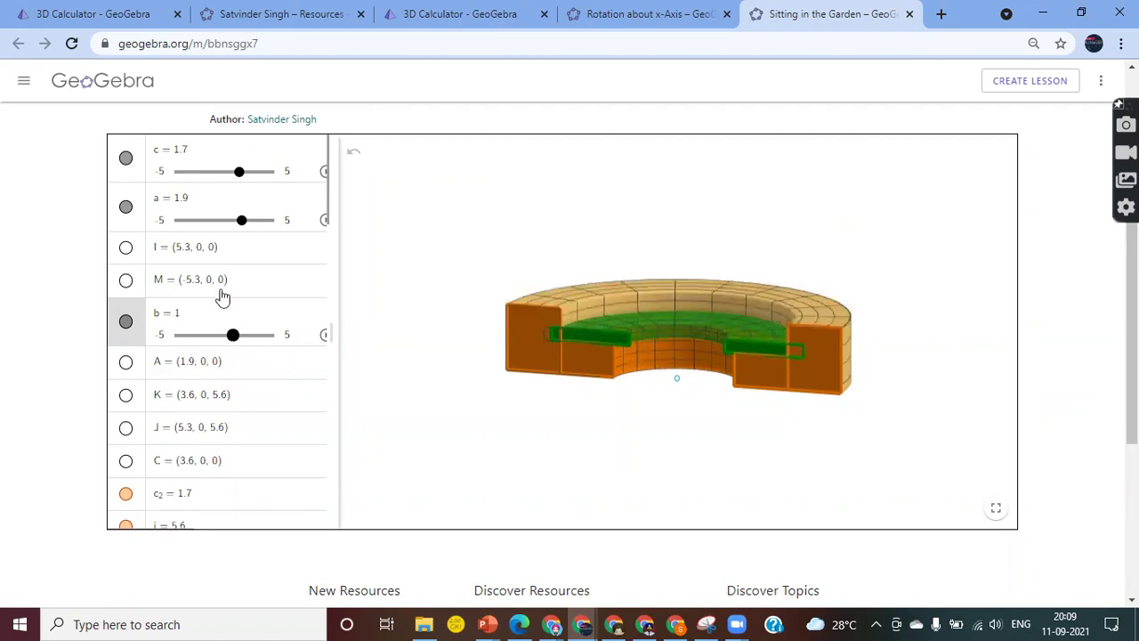
pyautogui.click(241, 222)
pyautogui.moveTo(242, 222); pyautogui.dragTo(244, 223)
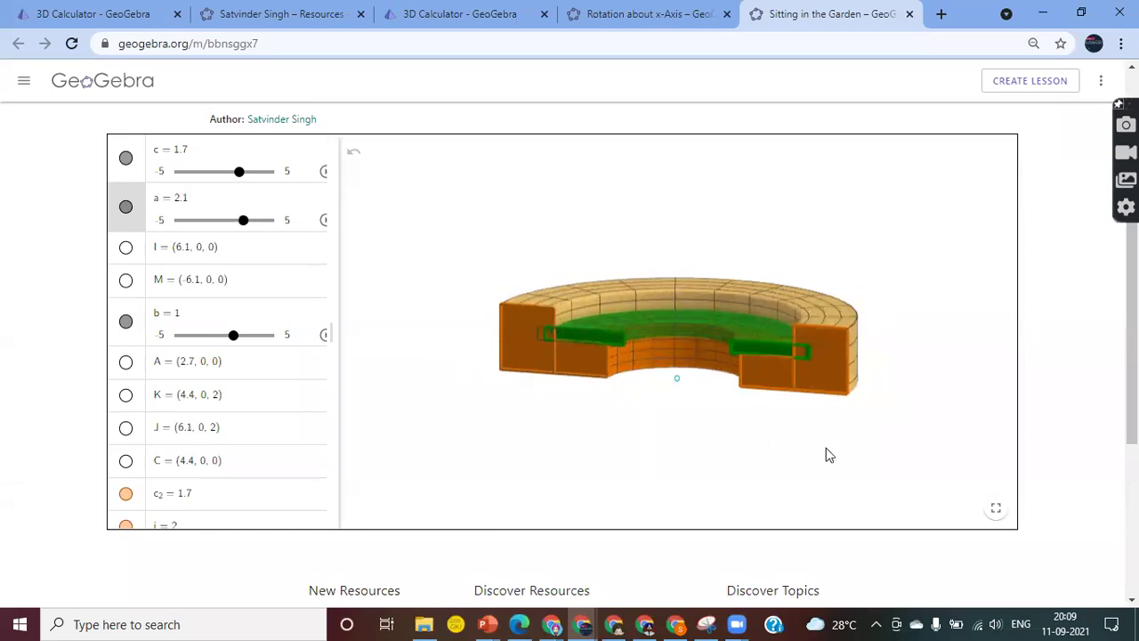
pyautogui.moveTo(776, 459); pyautogui.dragTo(813, 448)
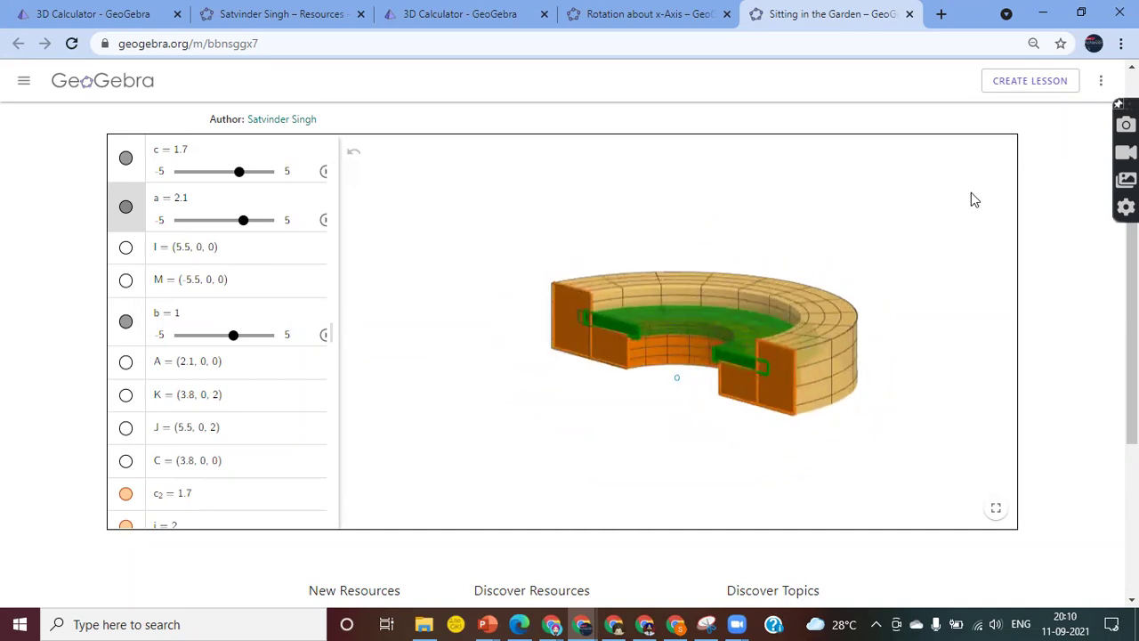
pyautogui.click(447, 11)
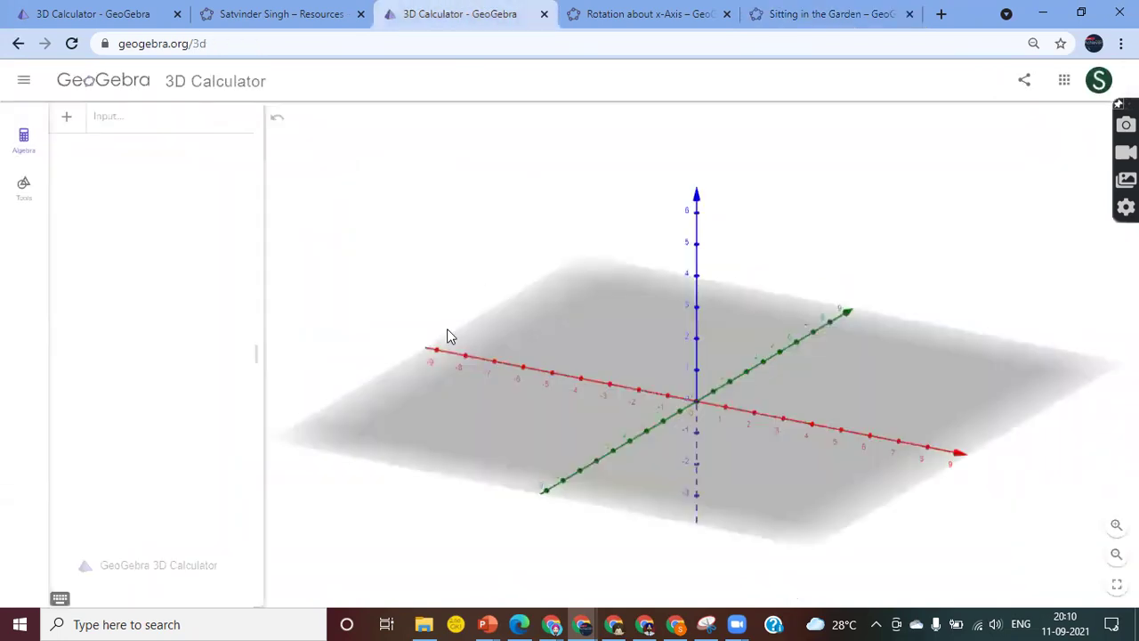
pyautogui.click(107, 133)
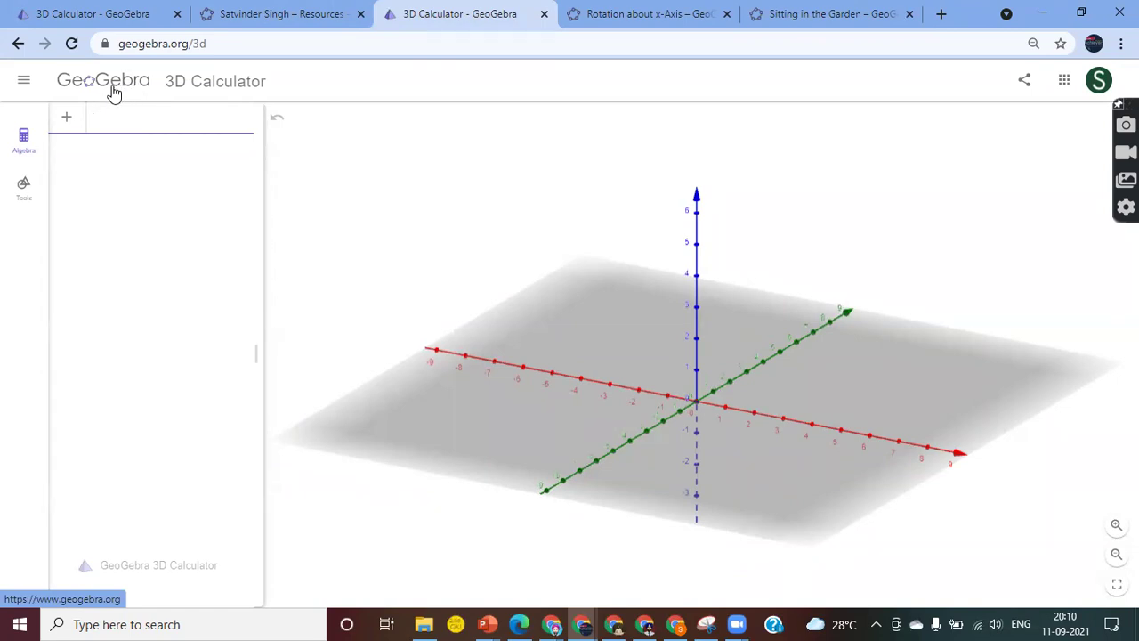
# Step: Return to the app downloads page from the profile's resources and start a new 3D Calculator
pyautogui.click(276, 16)
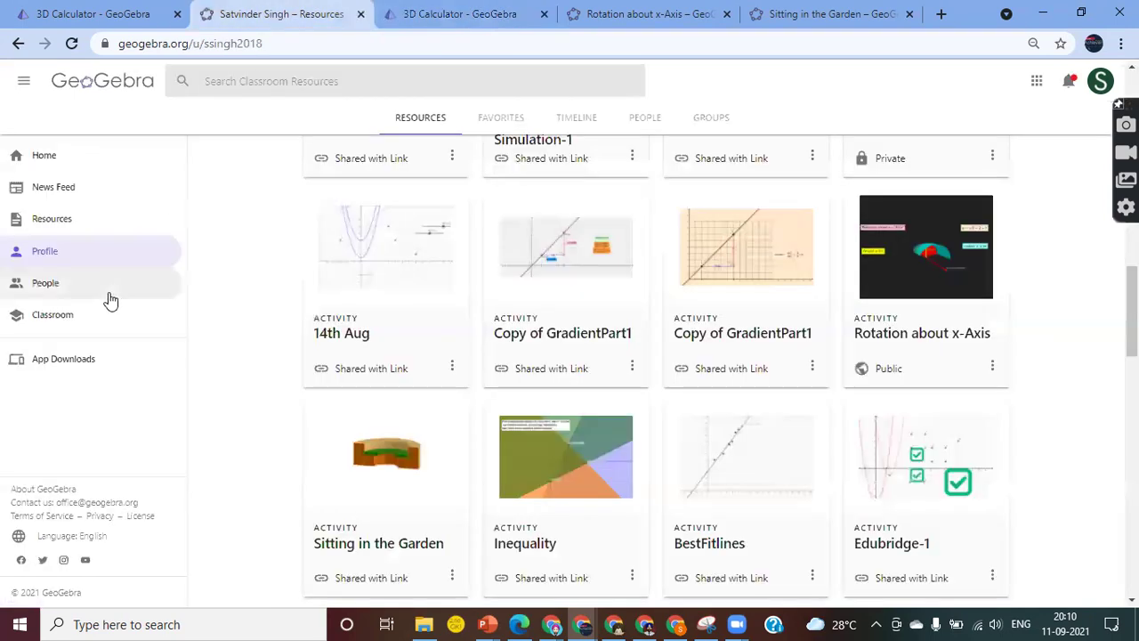
pyautogui.click(64, 360)
pyautogui.scroll(-1, 514, 449)
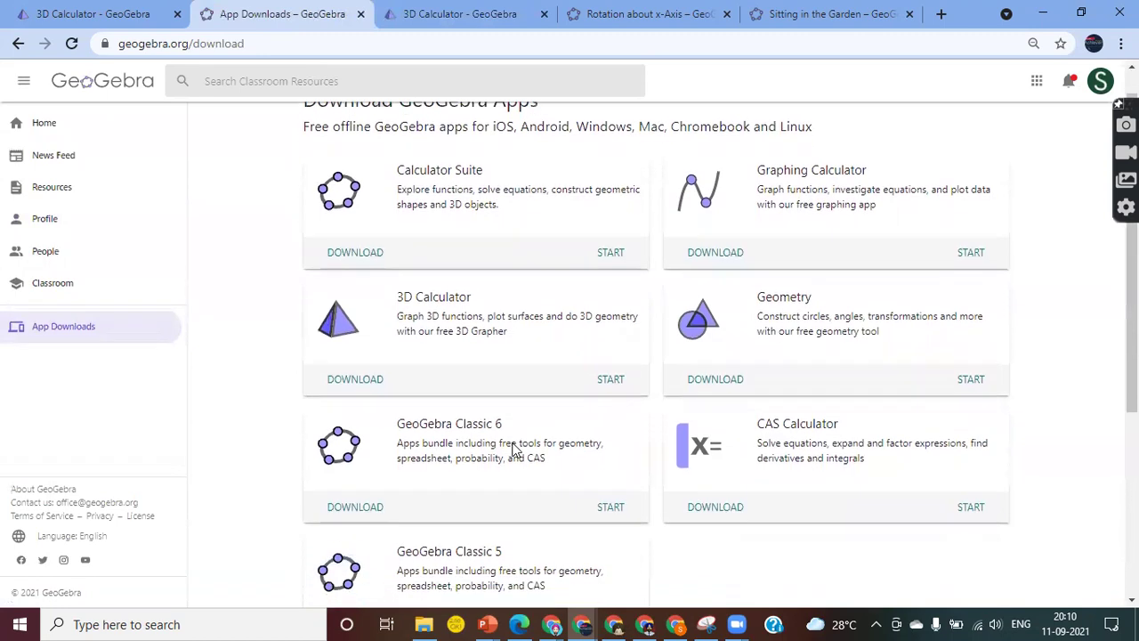
pyautogui.click(612, 378)
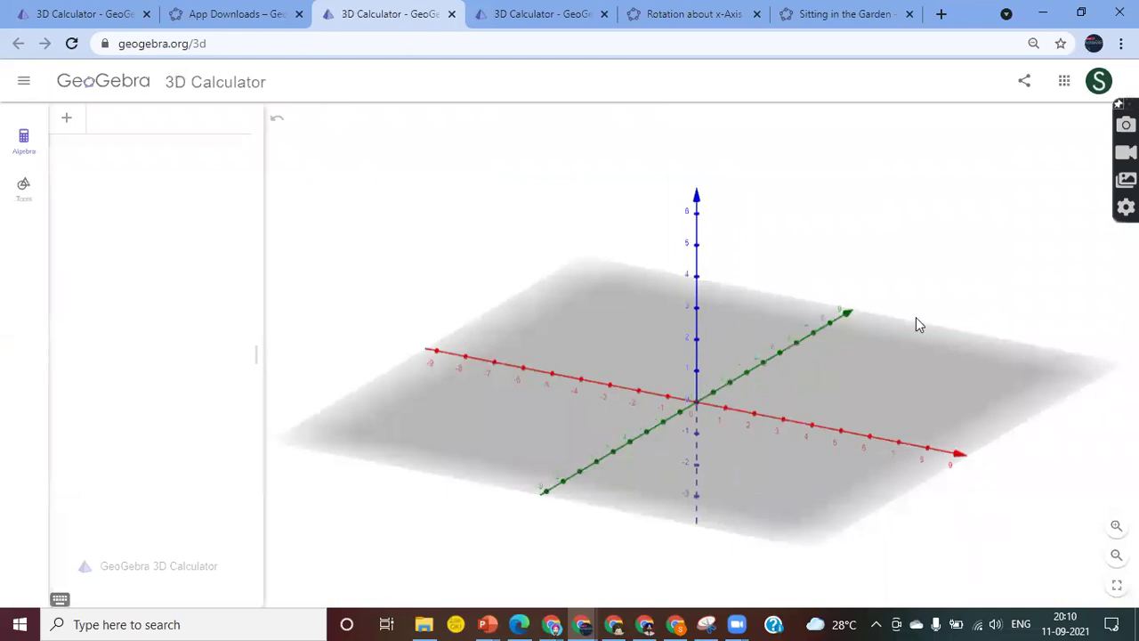
# Step: Plot the point (3, 1, 0) in the empty 3D Calculator
pyautogui.moveTo(881, 415)
pyautogui.mouseDown()
pyautogui.moveTo(864, 433)
pyautogui.moveTo(819, 415)
pyautogui.moveTo(896, 419)
pyautogui.moveTo(862, 432)
pyautogui.moveTo(861, 413)
pyautogui.mouseUp()
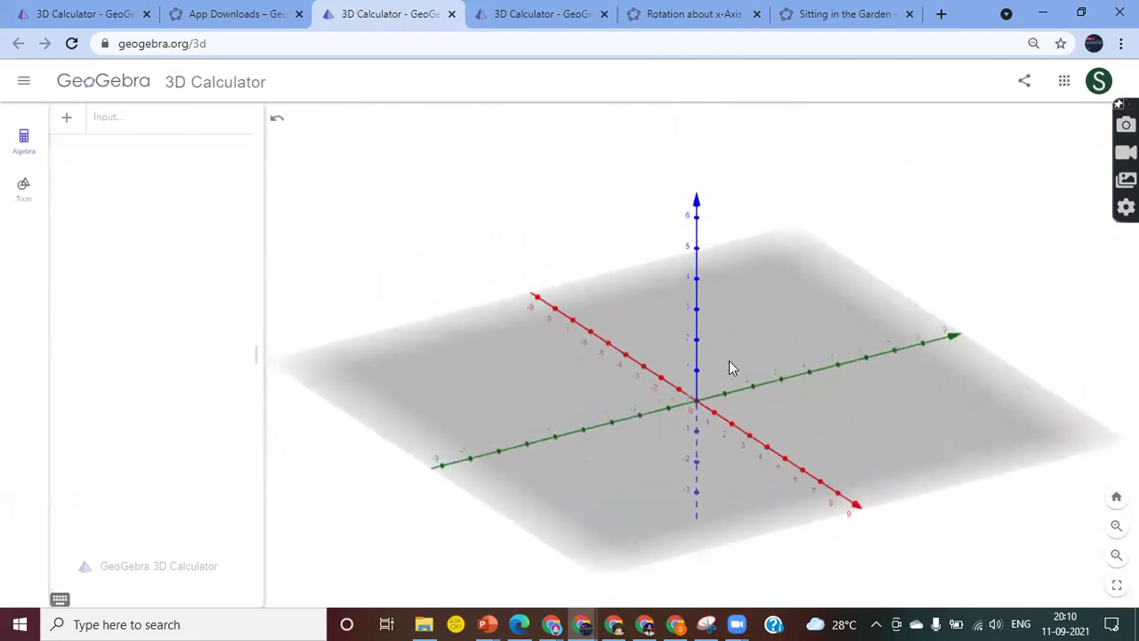
pyautogui.click(123, 131)
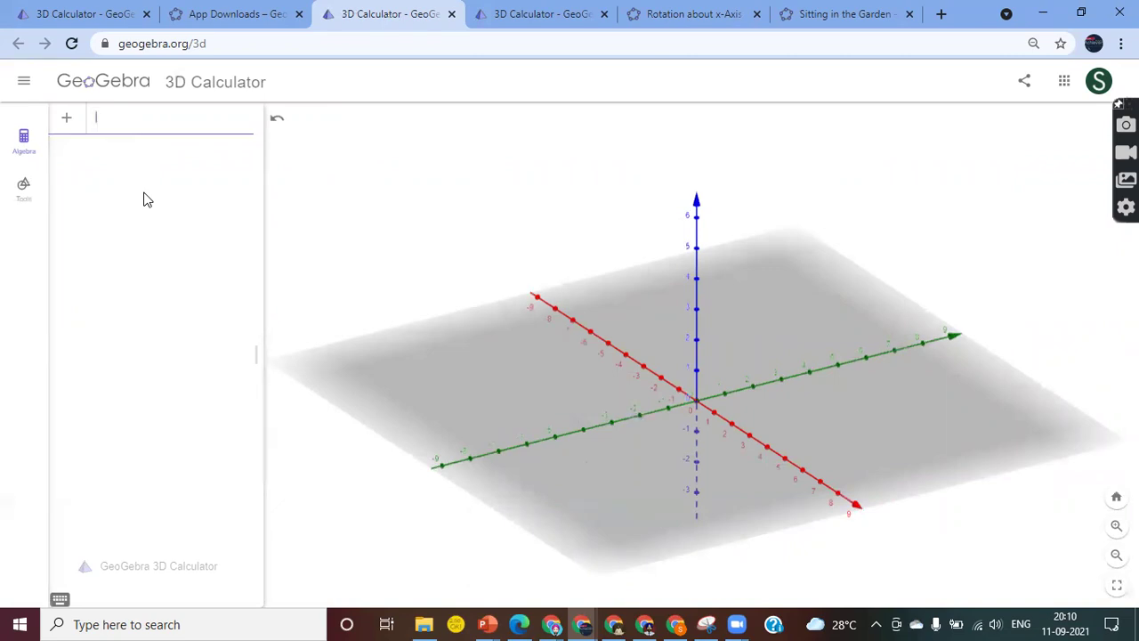
pyautogui.write('(')
pyautogui.write(',1')
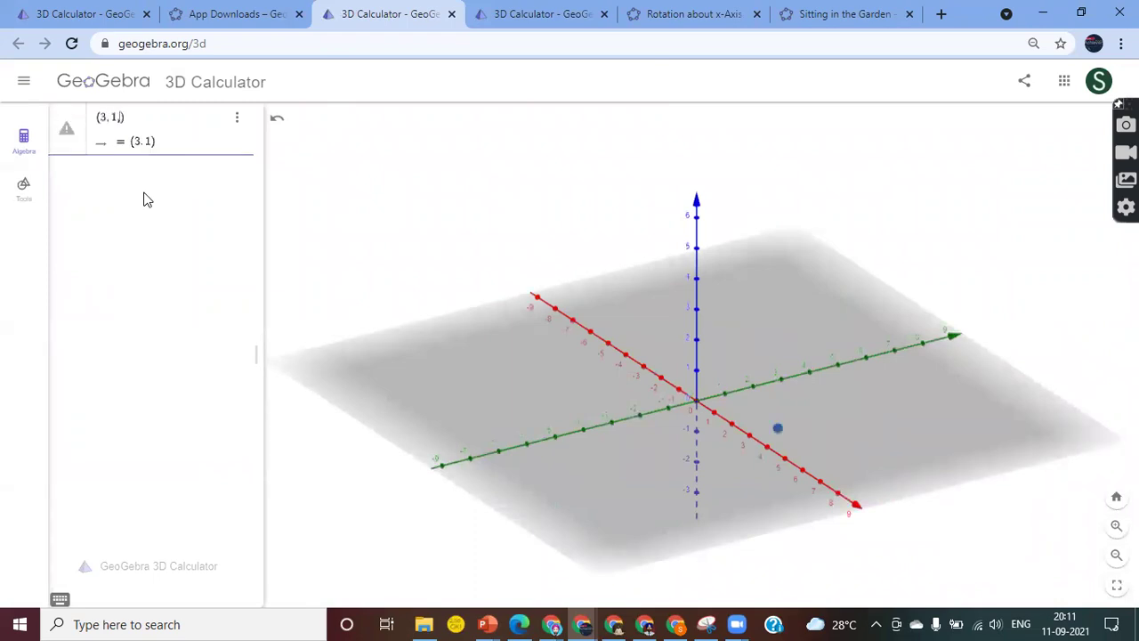
pyautogui.write(',0')
pyautogui.press('Return')
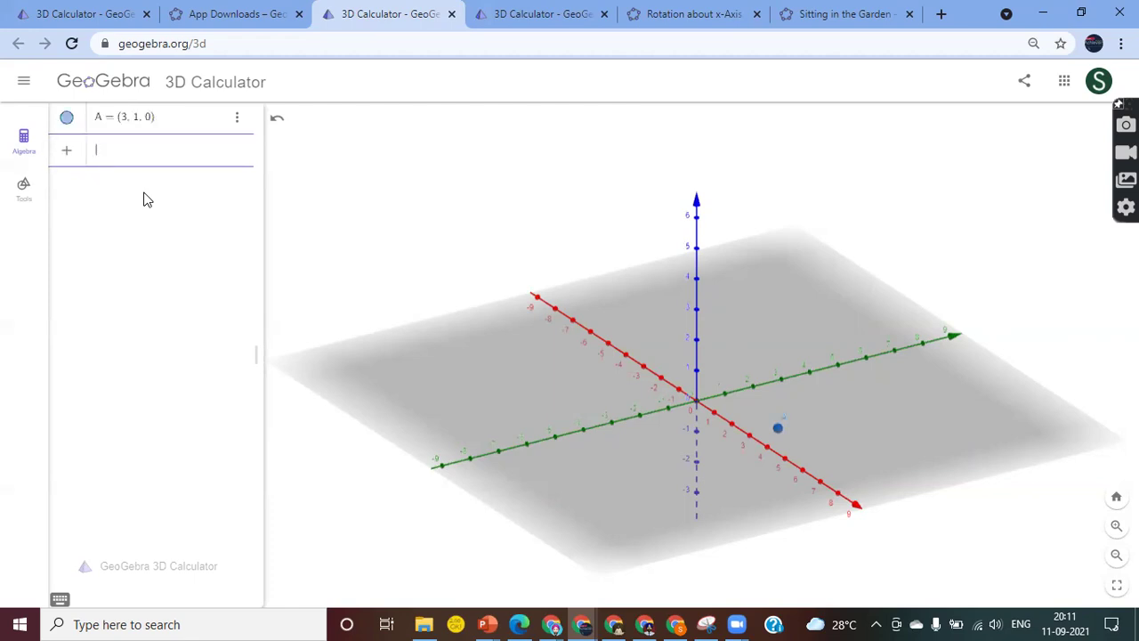
# Step: Examine the point (3, 1, 0) from several angles to see where it lies relative to the three axes
pyautogui.moveTo(624, 441); pyautogui.dragTo(664, 440)
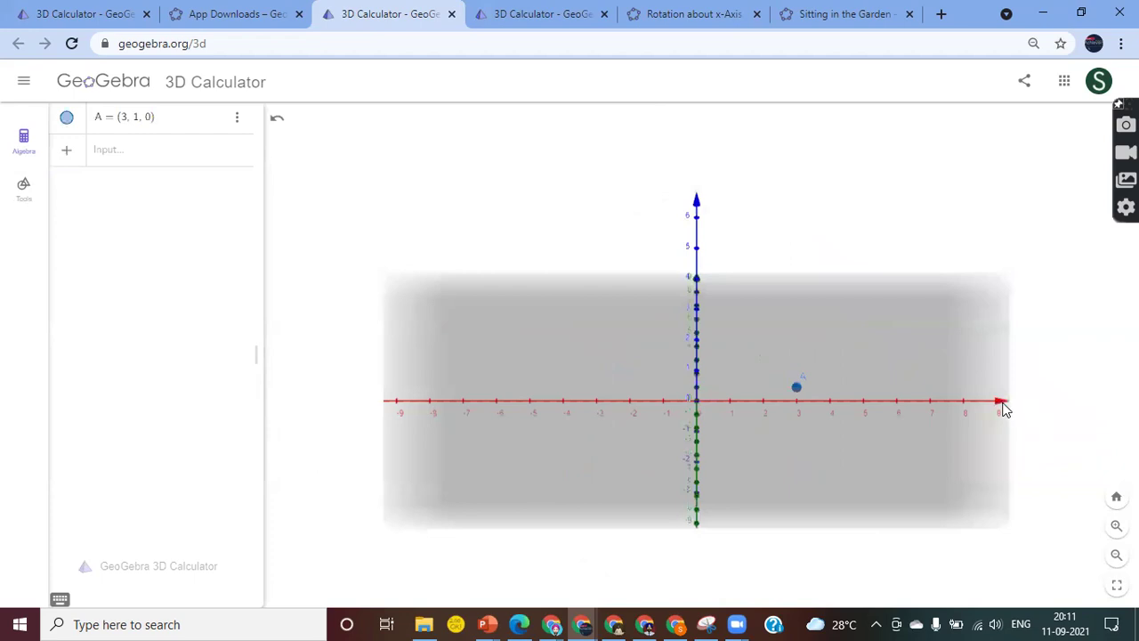
pyautogui.moveTo(870, 437); pyautogui.dragTo(835, 443)
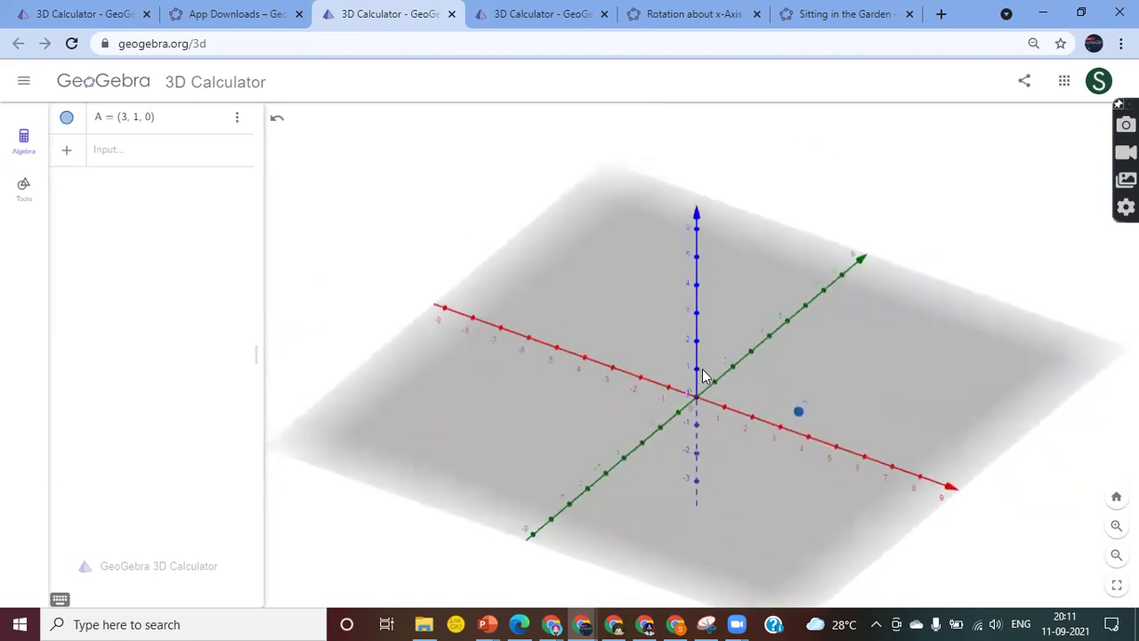
pyautogui.moveTo(696, 459)
pyautogui.mouseDown()
pyautogui.moveTo(688, 449)
pyautogui.moveTo(750, 450)
pyautogui.moveTo(706, 455)
pyautogui.mouseUp()
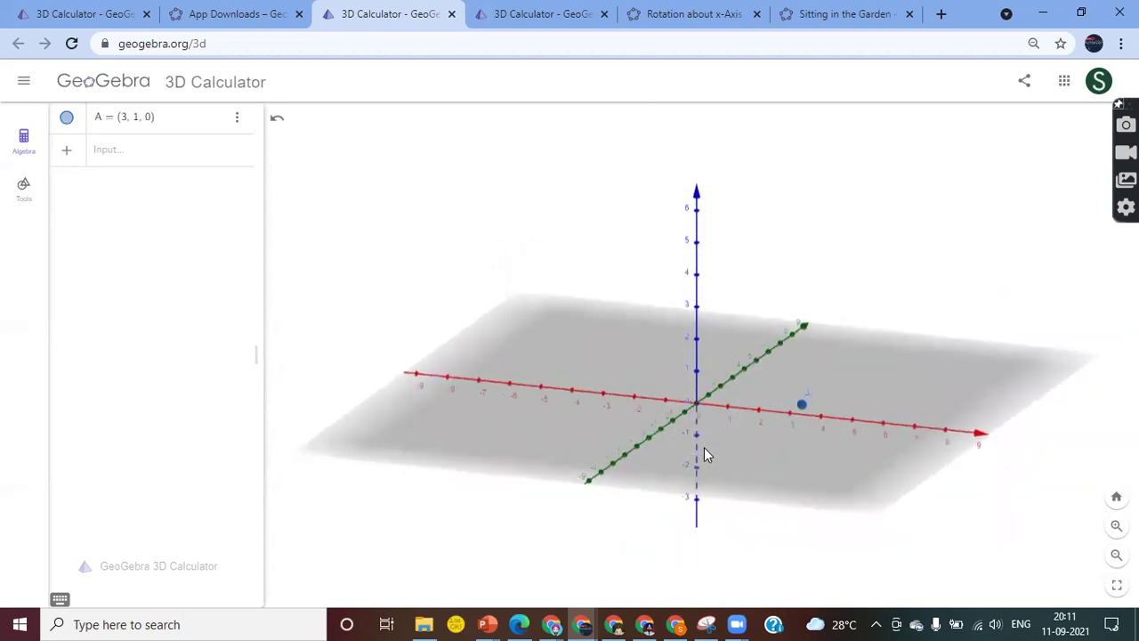
pyautogui.click(118, 161)
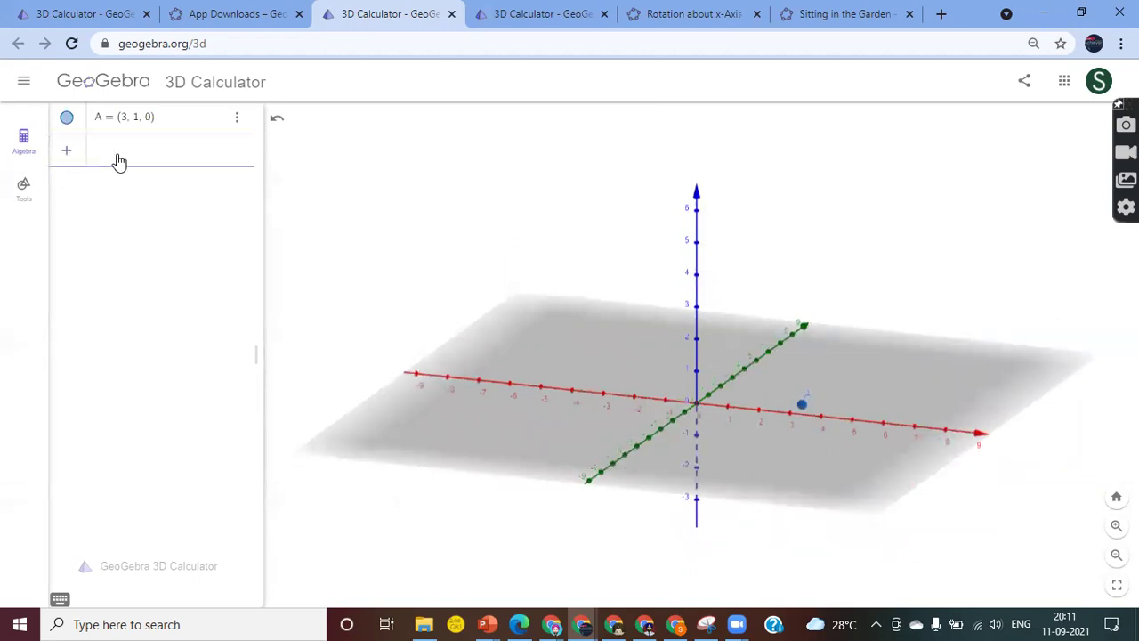
pyautogui.click(68, 152)
pyautogui.click(172, 154)
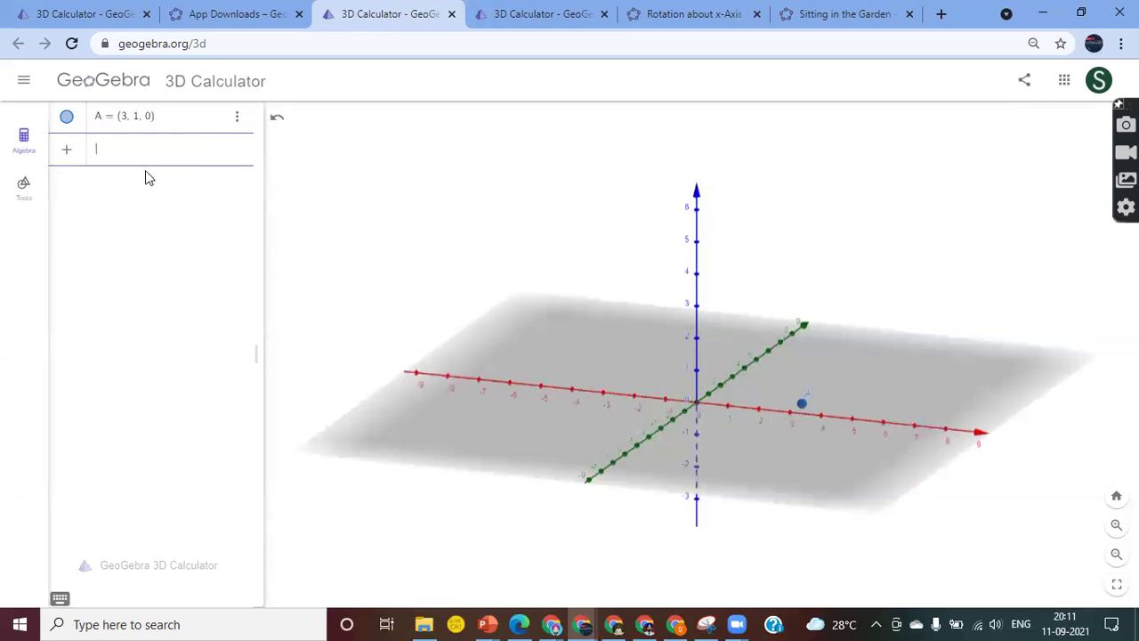
# Step: Delete the point (3, 1, 0) from the workspace
pyautogui.click(237, 117)
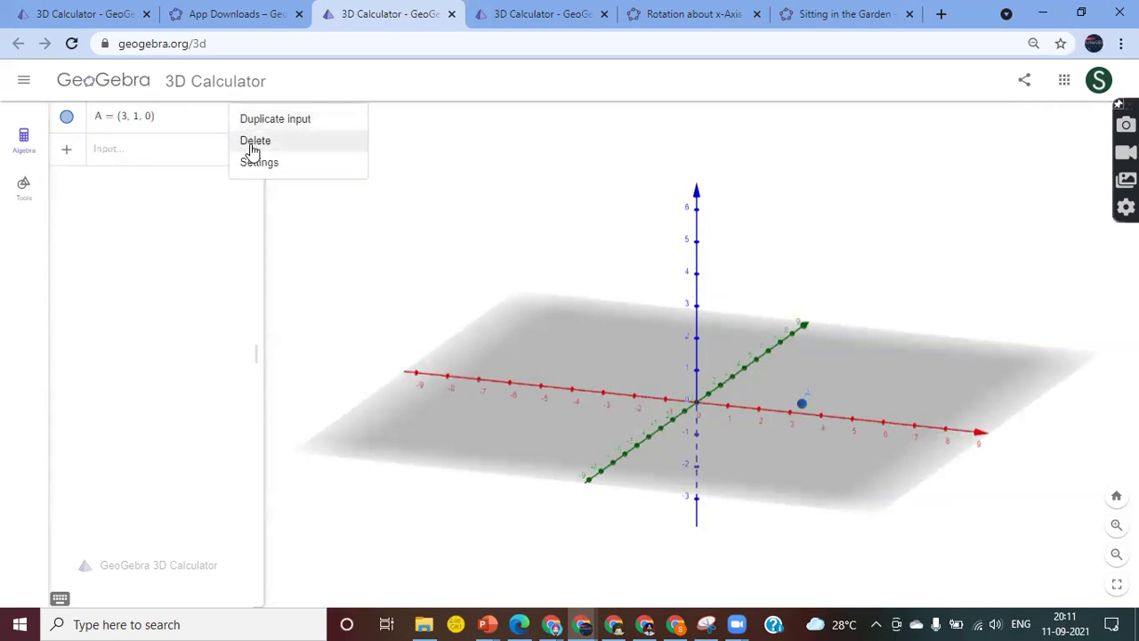
pyautogui.click(153, 132)
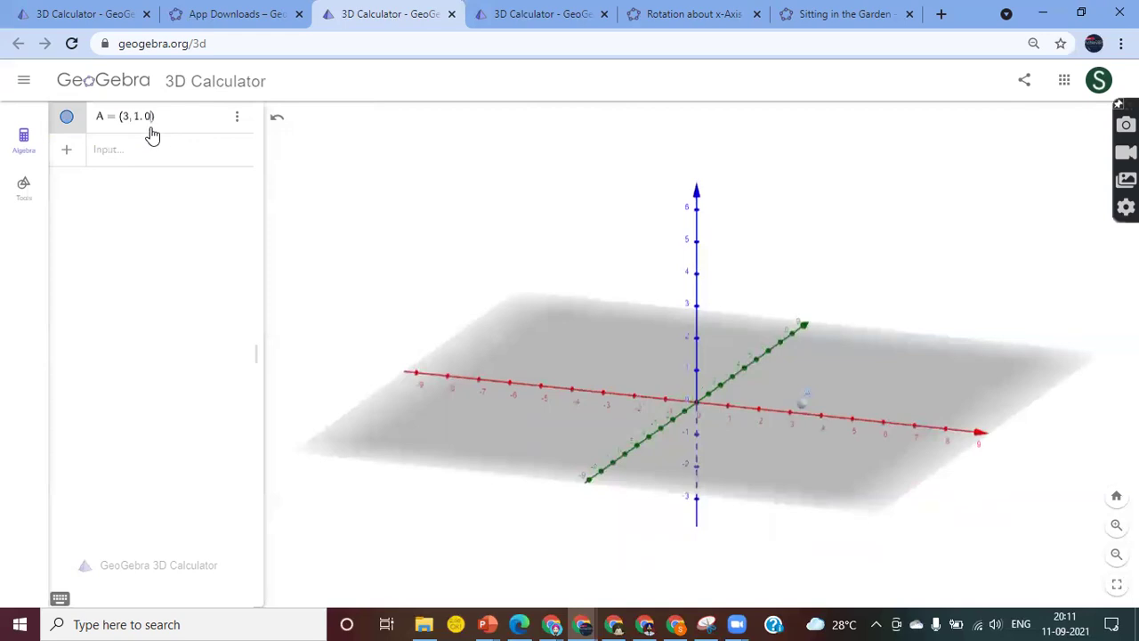
pyautogui.press('BackSpace')
pyautogui.press('BackSpace')
pyautogui.press('BackSpace')
pyautogui.press('BackSpace')
pyautogui.press('BackSpace')
pyautogui.press('BackSpace')
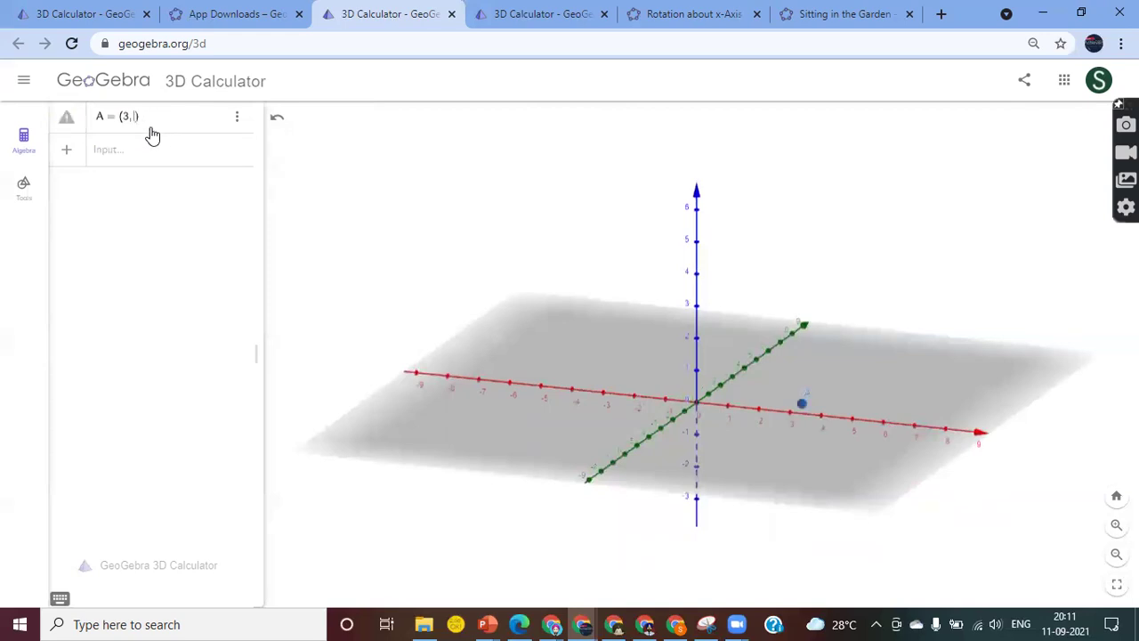
pyautogui.press('BackSpace')
pyautogui.press('BackSpace')
pyautogui.press('BackSpace')
pyautogui.click(127, 160)
pyautogui.click(236, 120)
pyautogui.click(248, 142)
# Step: Define sliders a = 2, b = 3 and c = 5, and plot the point (a, b, c)
pyautogui.click(152, 132)
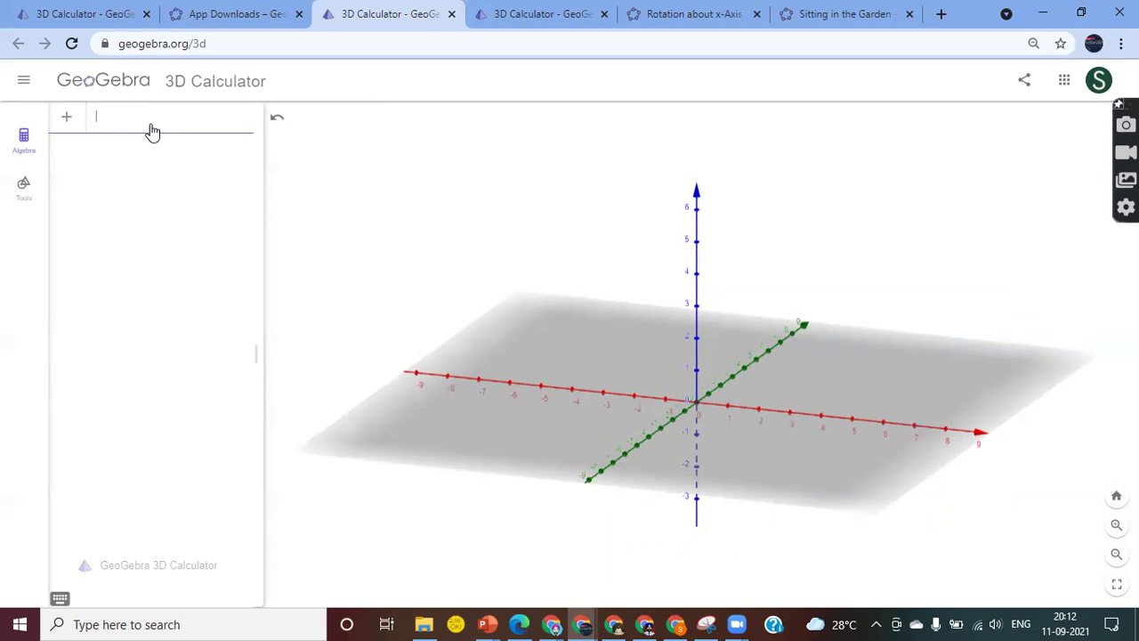
pyautogui.write('a = 2')
pyautogui.press('Return')
pyautogui.write('b = 3')
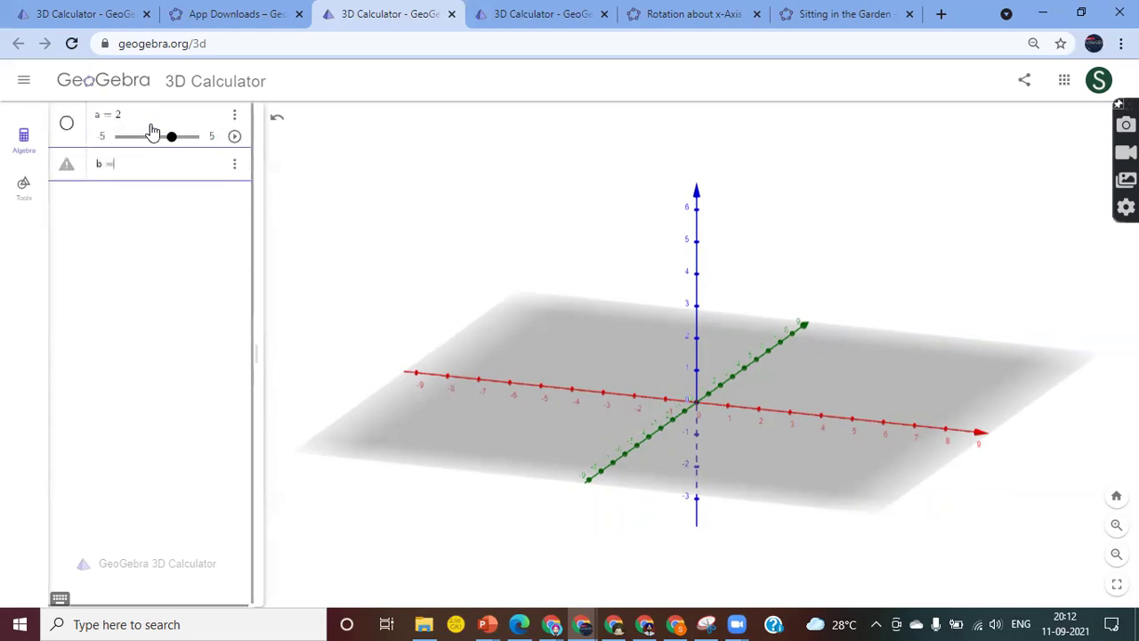
pyautogui.press('Return')
pyautogui.write('c = ')
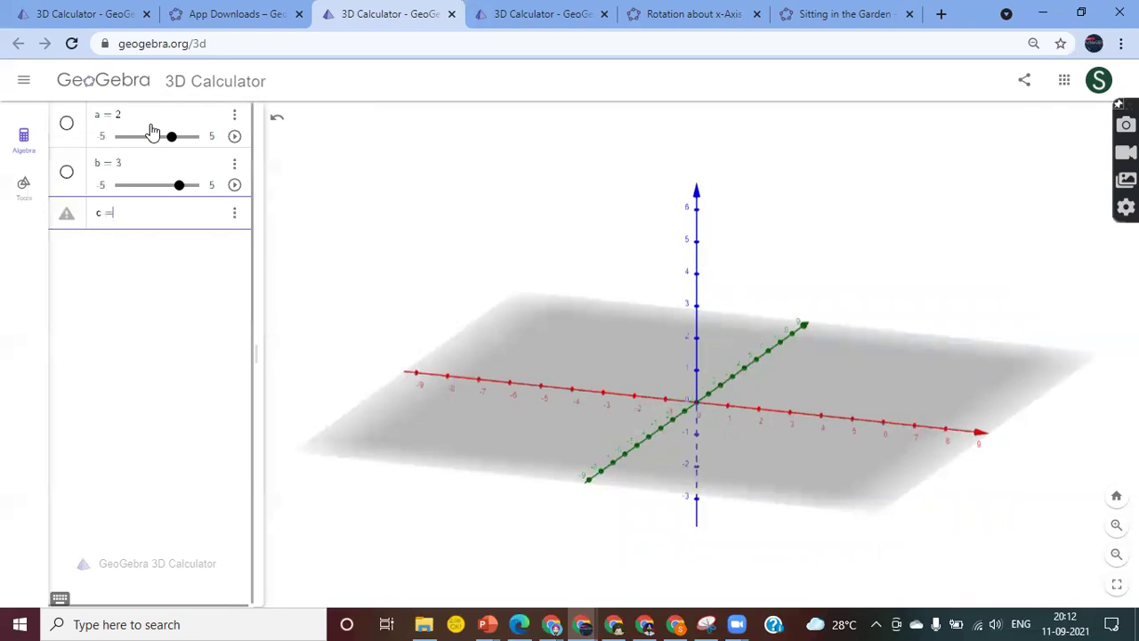
pyautogui.write('5')
pyautogui.press('Return')
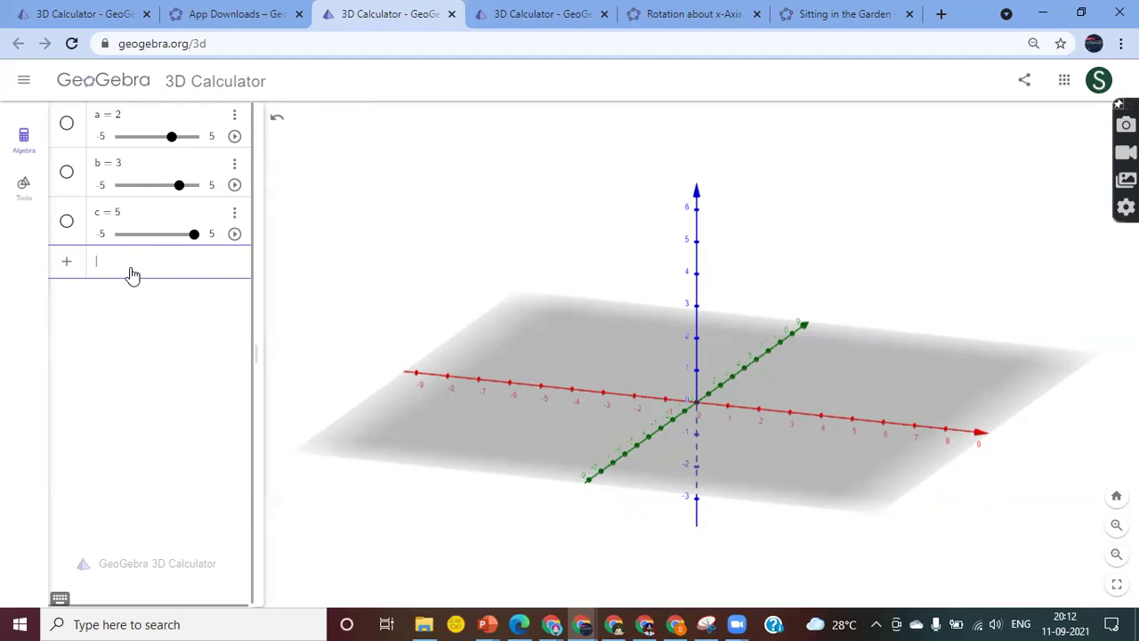
pyautogui.write('(a, b, c')
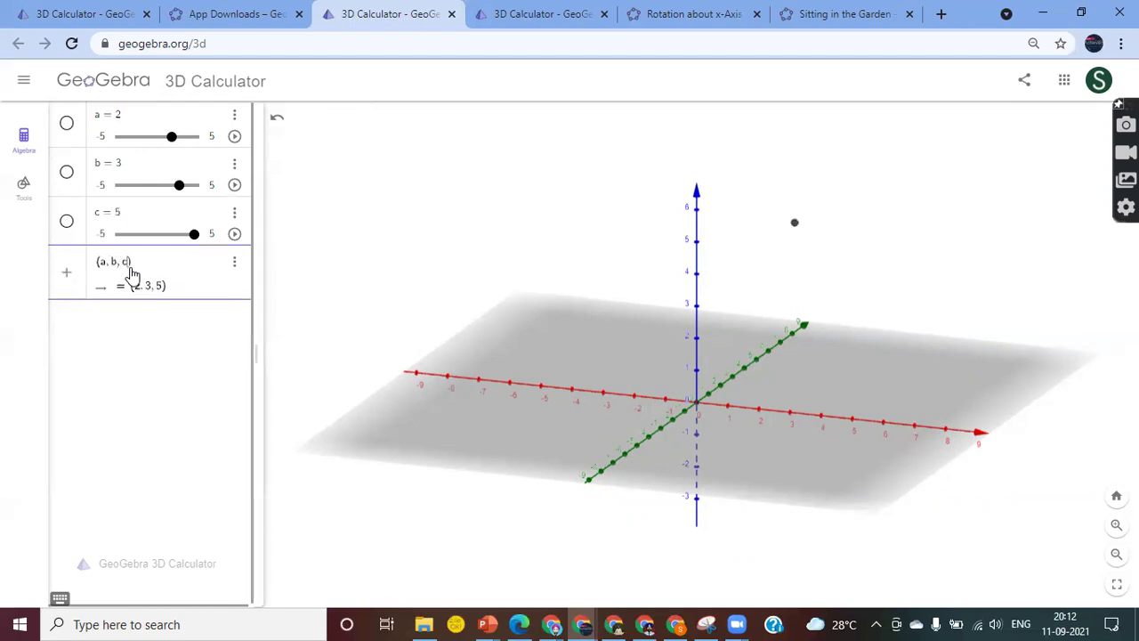
pyautogui.press('Return')
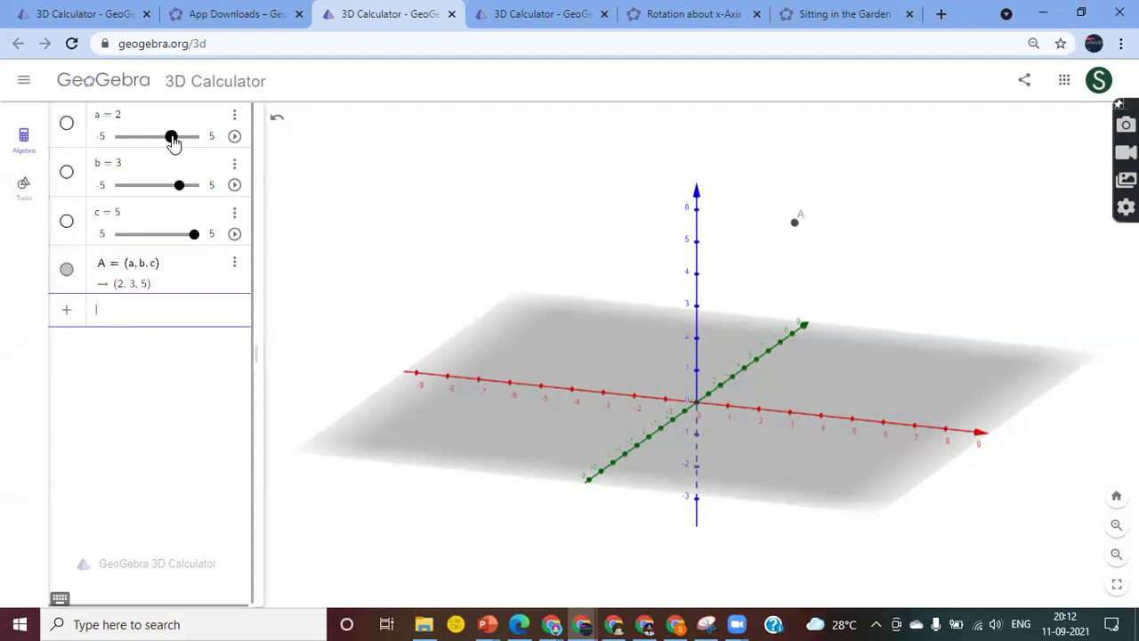
# Step: Move point A parallel to the x-axis by setting slider a to 2.4, -3.5 and 4.1 in turn
pyautogui.moveTo(173, 143)
pyautogui.mouseDown()
pyautogui.moveTo(133, 149)
pyautogui.moveTo(201, 155)
pyautogui.moveTo(176, 157)
pyautogui.mouseUp()
pyautogui.moveTo(400, 412); pyautogui.dragTo(417, 412)
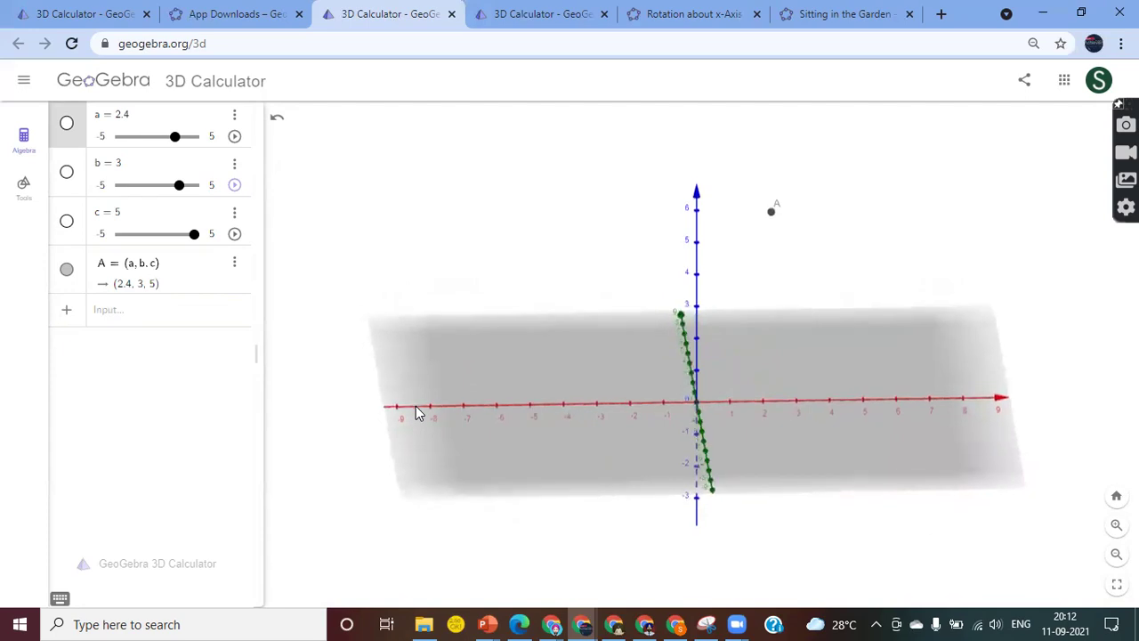
pyautogui.moveTo(177, 139); pyautogui.dragTo(133, 151)
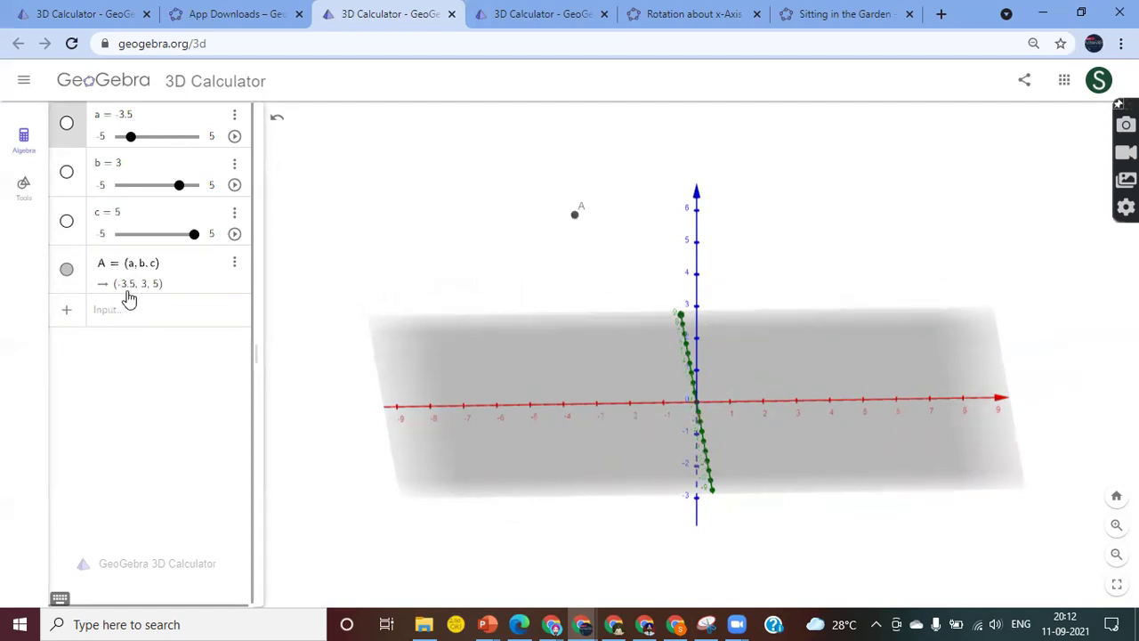
pyautogui.moveTo(132, 139); pyautogui.dragTo(187, 148)
# Step: Set slider c to 0 to put point A on the xy-plane, and set b to 5 and a to -2.4
pyautogui.moveTo(193, 247); pyautogui.dragTo(157, 244)
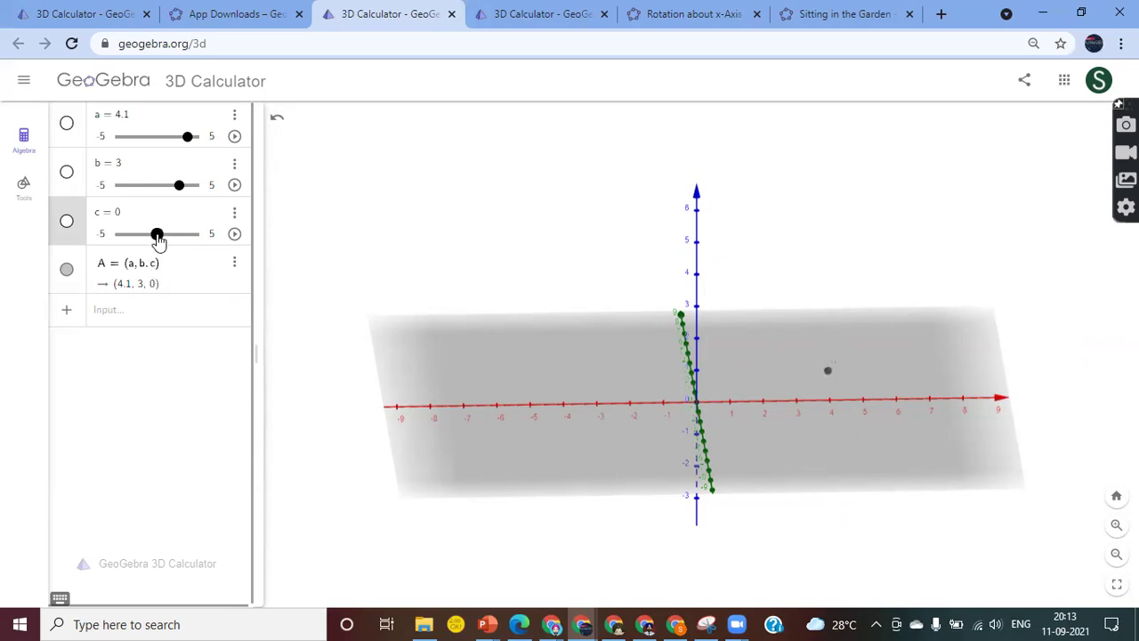
pyautogui.moveTo(178, 190); pyautogui.dragTo(211, 234)
pyautogui.moveTo(196, 154); pyautogui.dragTo(137, 158)
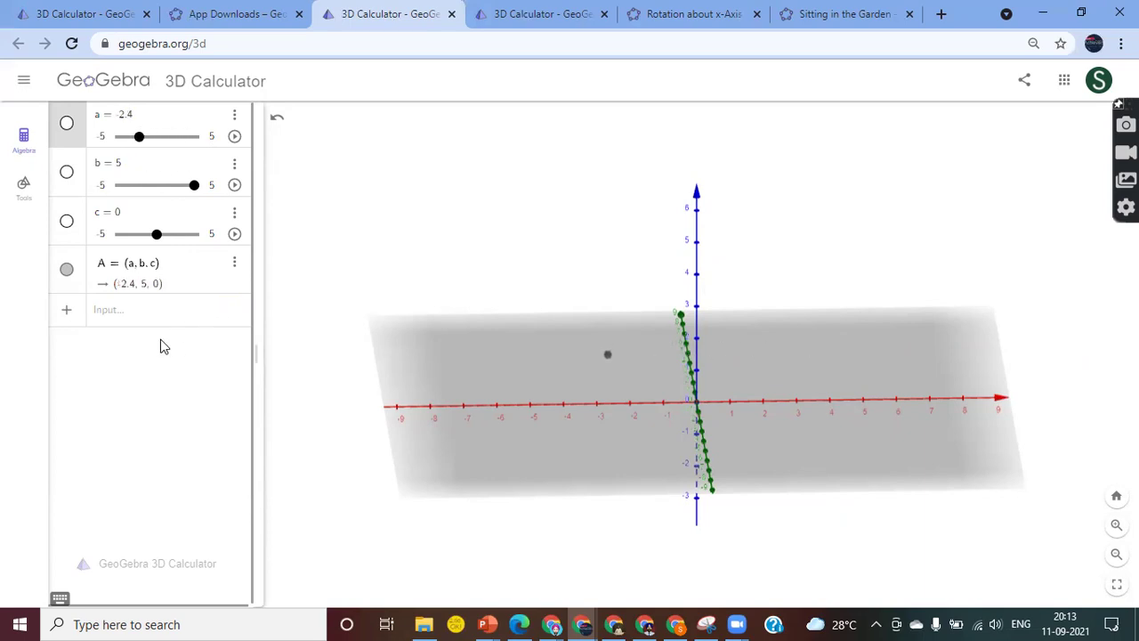
# Step: Raise point A above the xy-plane by setting slider c to 2.4, and view it from another side
pyautogui.click(140, 318)
pyautogui.moveTo(843, 439)
pyautogui.mouseDown()
pyautogui.moveTo(769, 430)
pyautogui.moveTo(767, 445)
pyautogui.moveTo(831, 449)
pyautogui.moveTo(835, 434)
pyautogui.mouseUp()
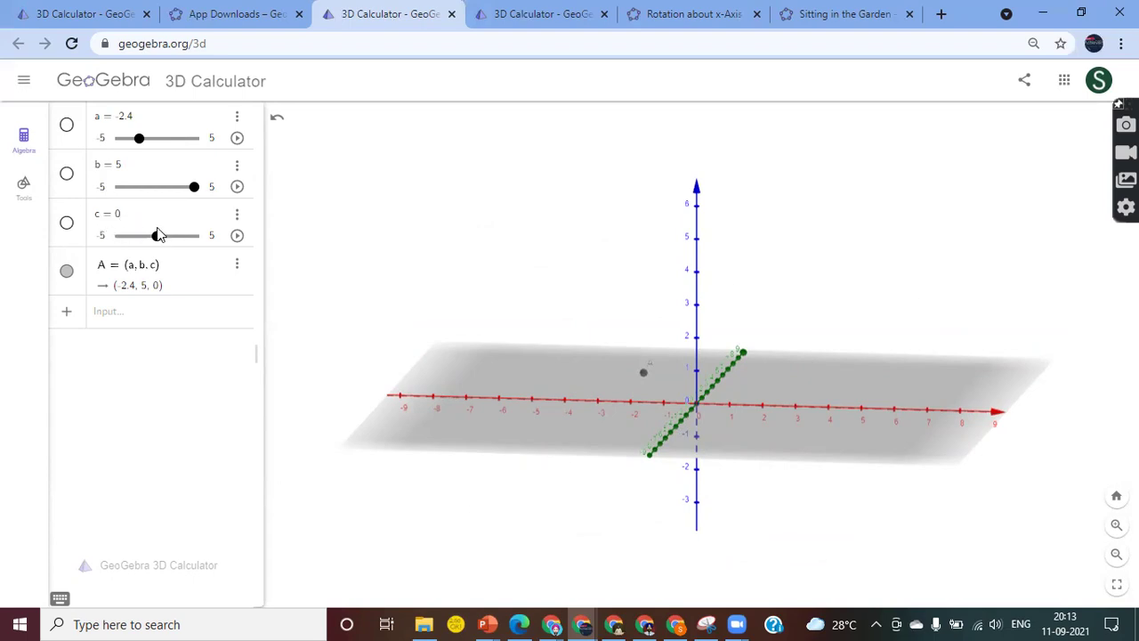
pyautogui.moveTo(157, 235); pyautogui.dragTo(178, 260)
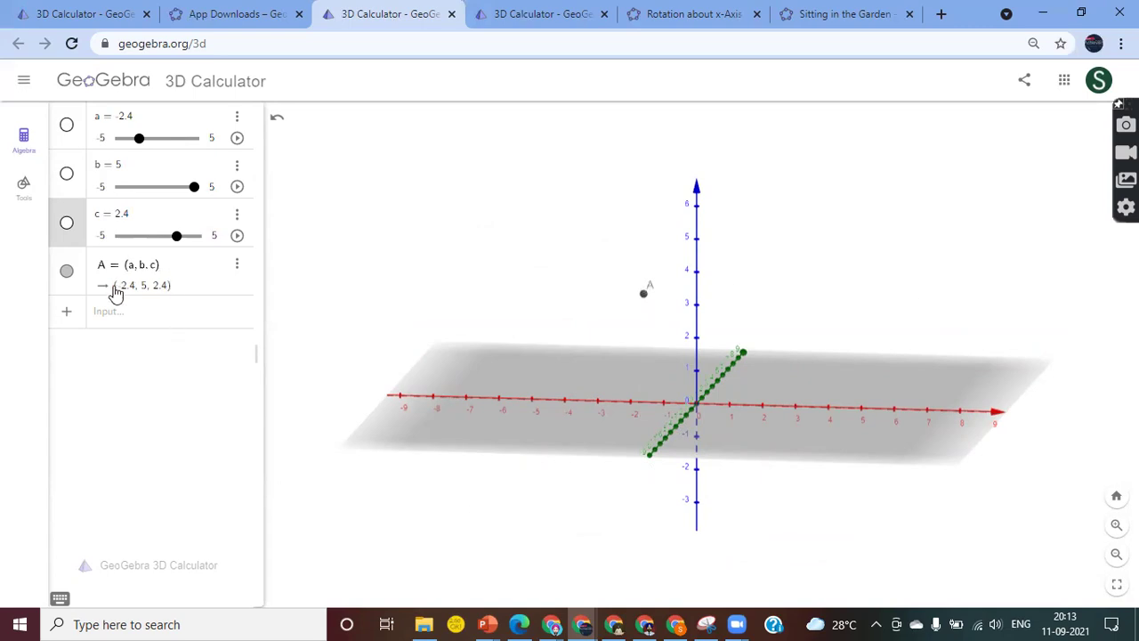
pyautogui.moveTo(651, 449); pyautogui.dragTo(757, 445)
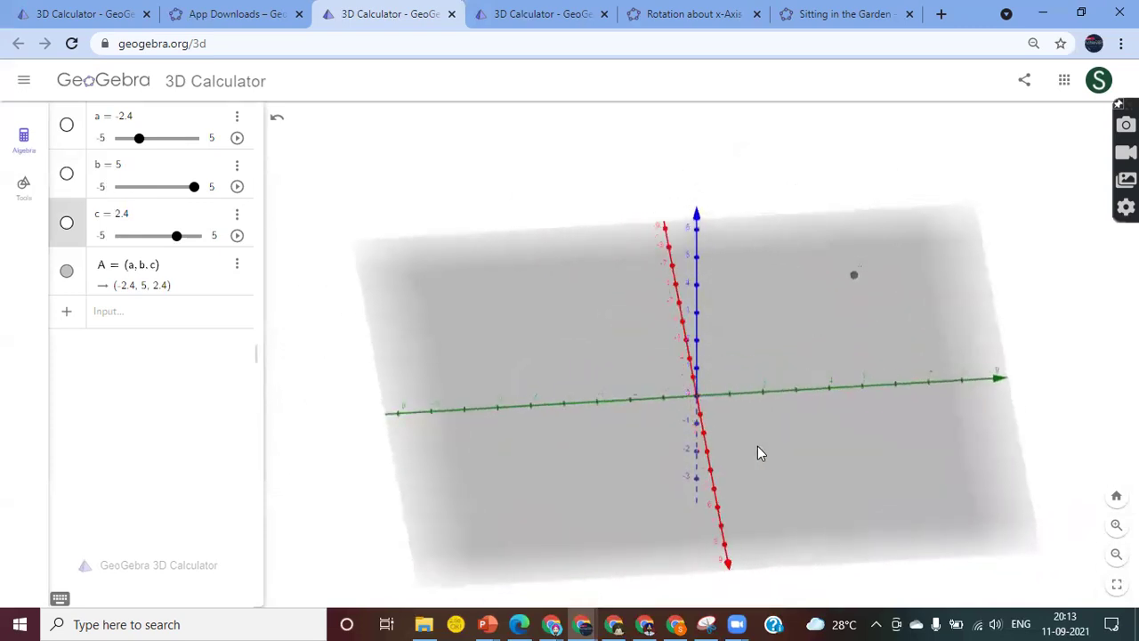
# Step: Plot a second point at the origin (0, 0, 0)
pyautogui.click(116, 320)
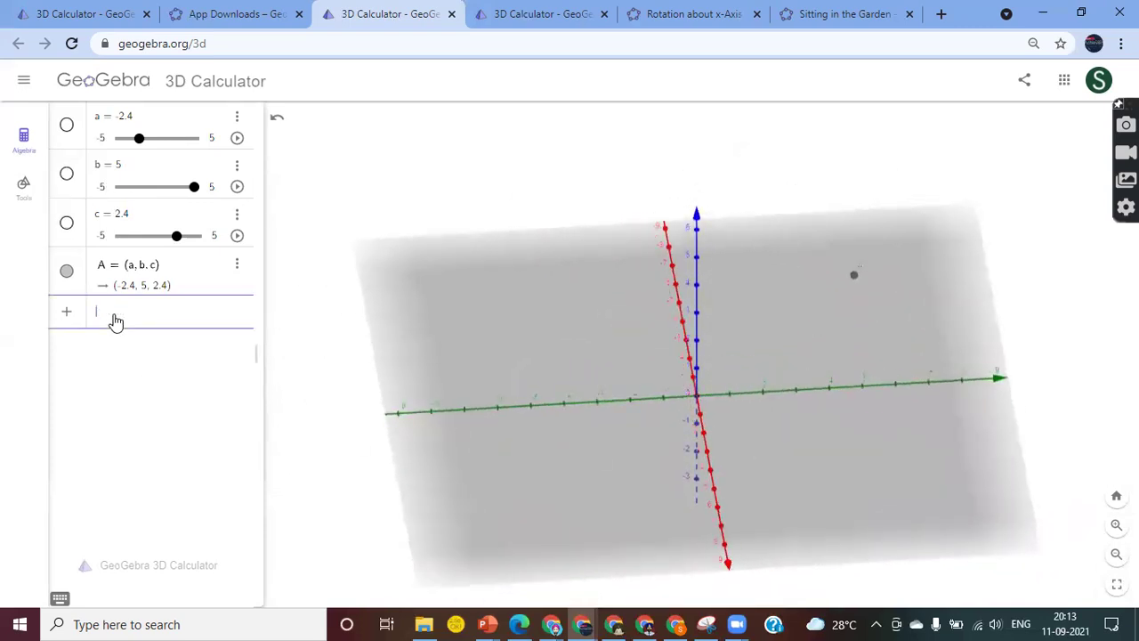
pyautogui.write('(0,0,0')
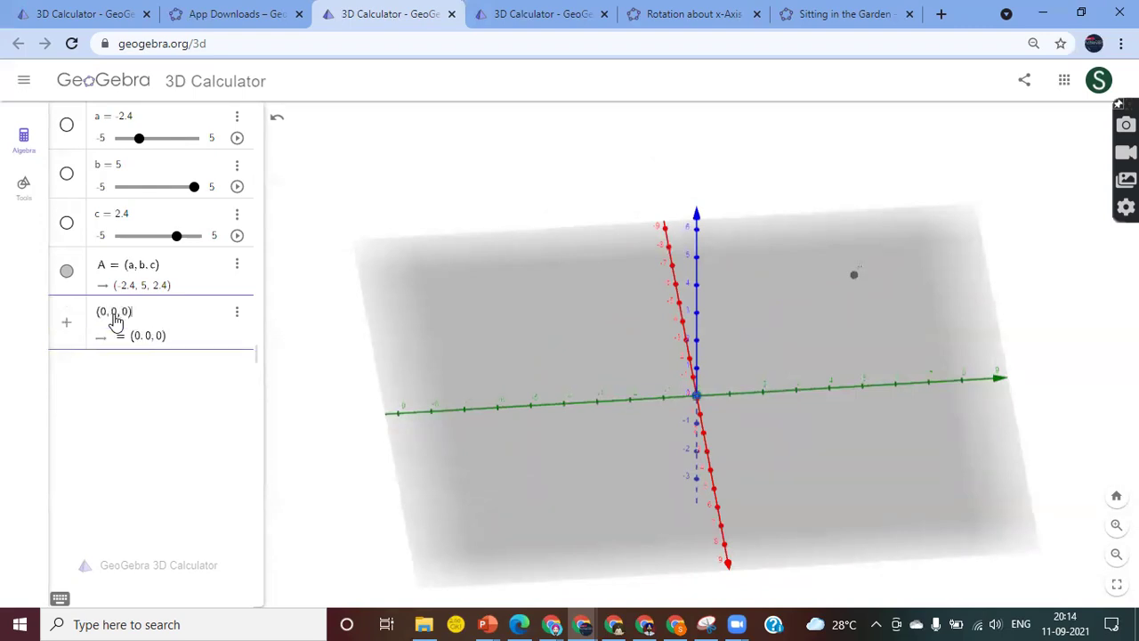
pyautogui.press('Return')
# Step: Create a segment joining points A and B with the Segment command
pyautogui.write('seg')
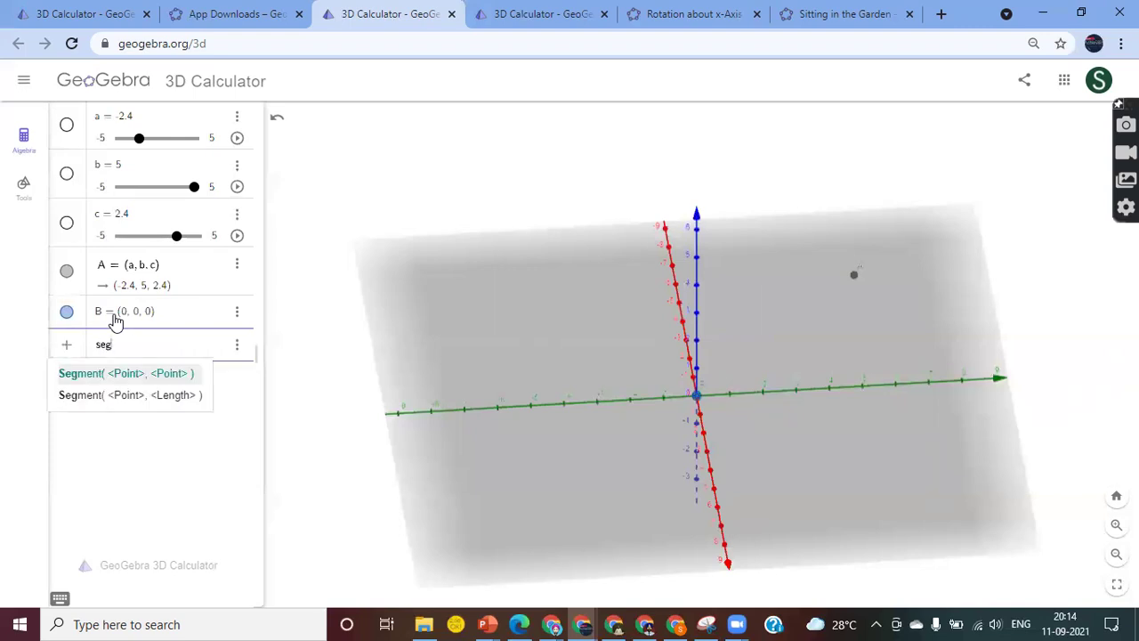
pyautogui.press('Return')
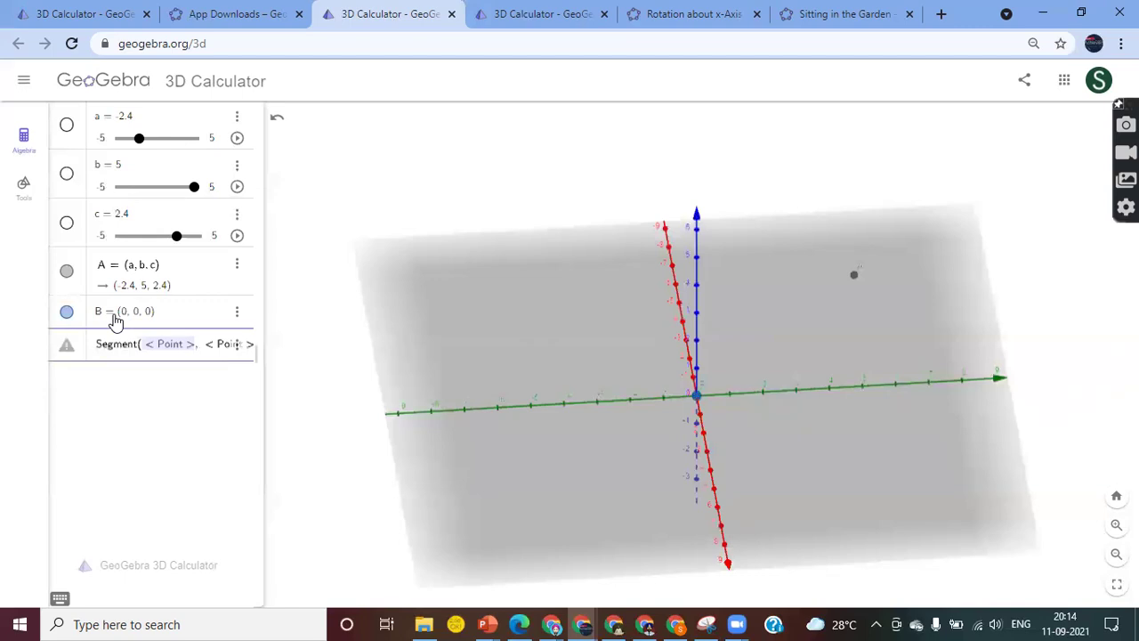
pyautogui.write('A')
pyautogui.write('B')
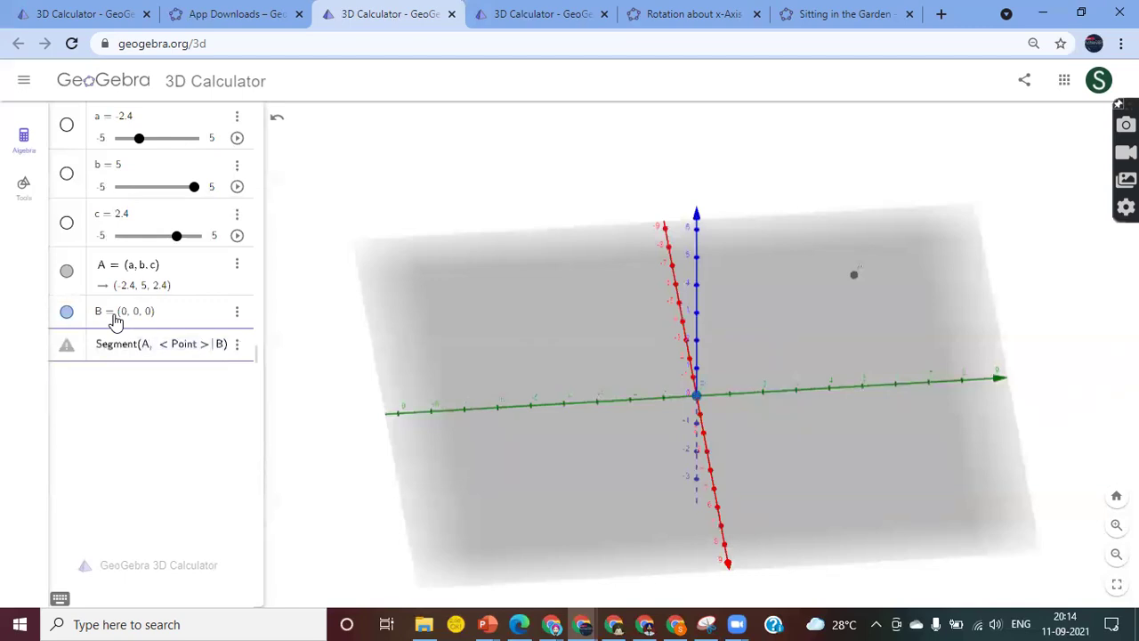
pyautogui.press('Left')
pyautogui.press('BackSpace')
pyautogui.press('BackSpace')
pyautogui.press('BackSpace')
pyautogui.press('BackSpace')
pyautogui.press('BackSpace')
pyautogui.press('BackSpace')
pyautogui.press('BackSpace')
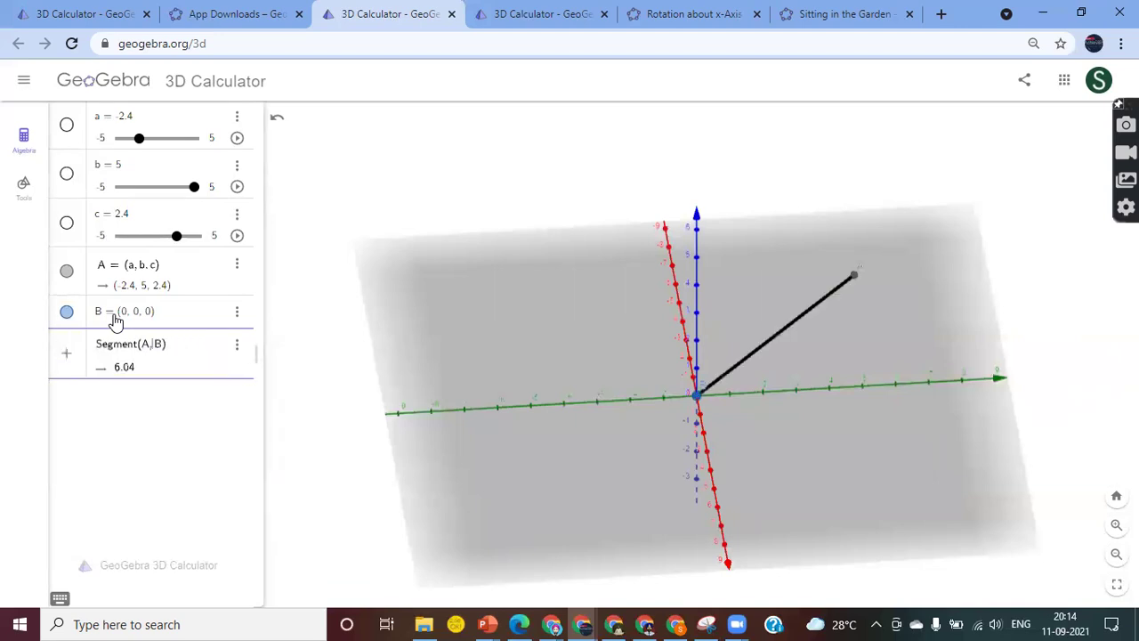
pyautogui.press('Return')
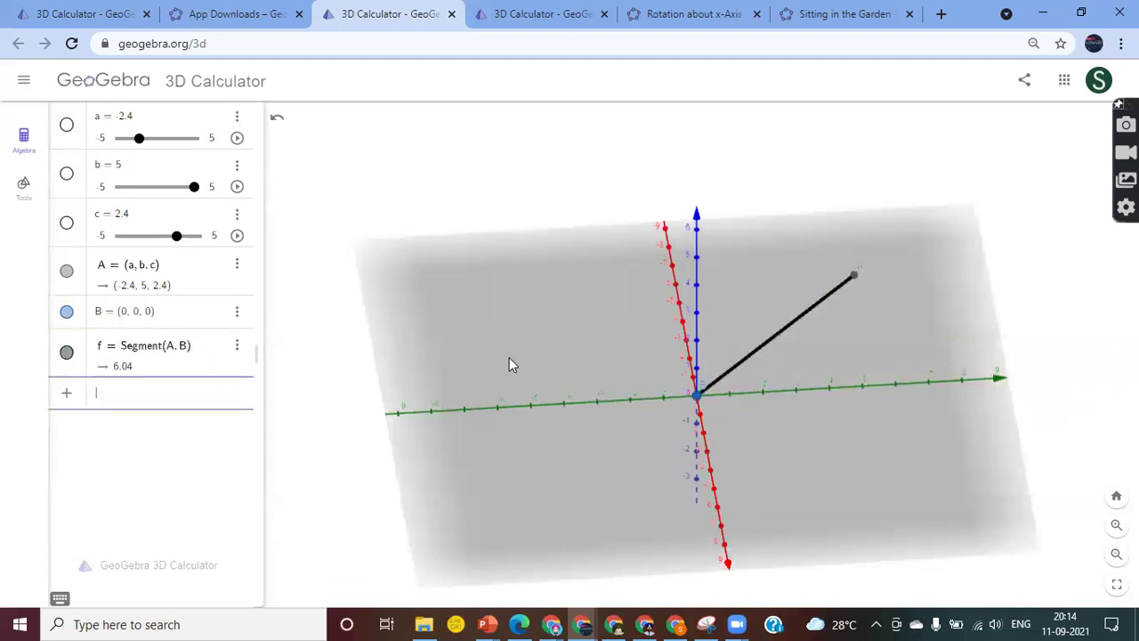
# Step: Move point A freely to about (-0.63, 2.64, 2.4) in the 3D view and try to move point B
pyautogui.moveTo(628, 445); pyautogui.dragTo(652, 435)
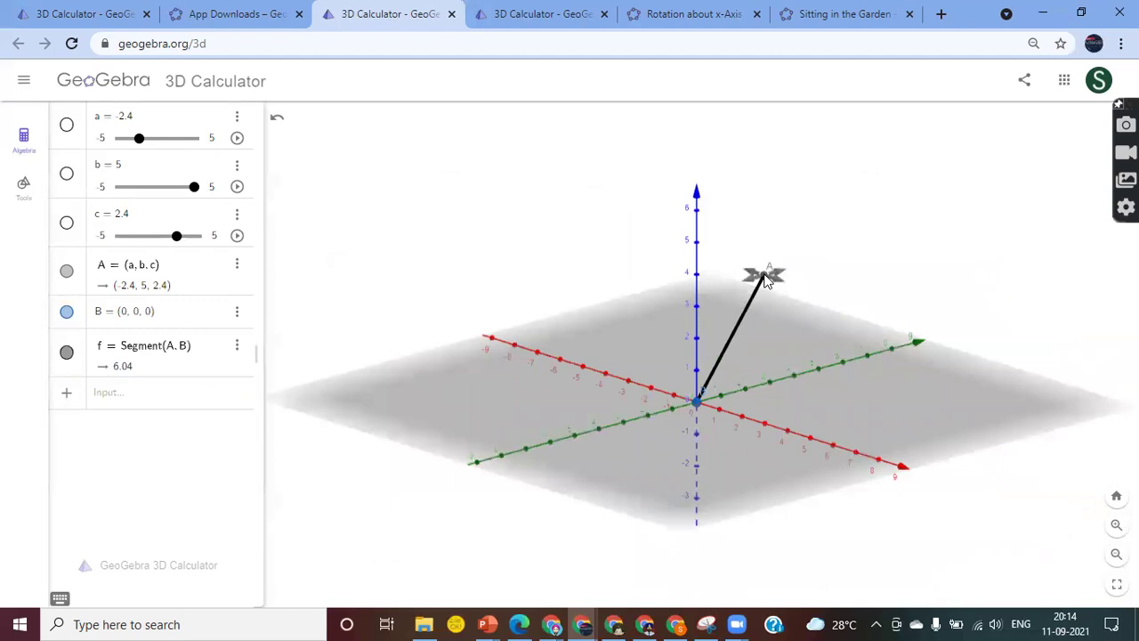
pyautogui.moveTo(765, 274); pyautogui.dragTo(748, 304)
pyautogui.moveTo(696, 403)
pyautogui.mouseDown()
pyautogui.moveTo(721, 409)
pyautogui.moveTo(696, 404)
pyautogui.mouseUp()
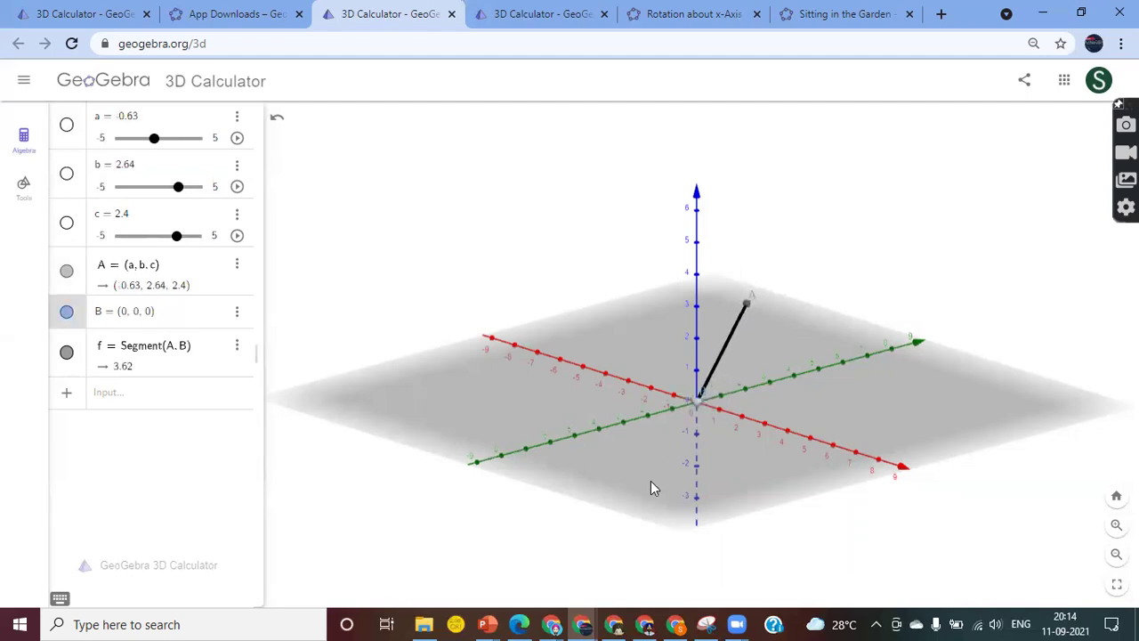
# Step: Hide point B and move point A in the 3D view to about (-1.39, 4.02, 2.4) and on to (4.31, 2.57, 2.4)
pyautogui.moveTo(650, 487); pyautogui.dragTo(674, 488)
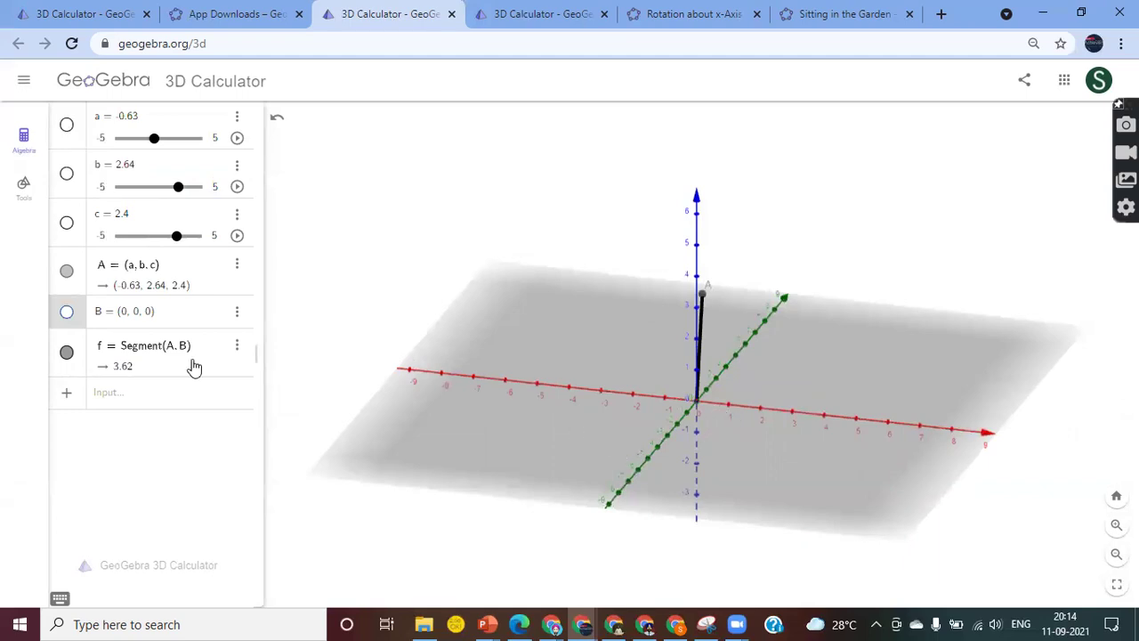
pyautogui.click(69, 316)
pyautogui.moveTo(795, 438); pyautogui.dragTo(831, 344)
pyautogui.moveTo(760, 459); pyautogui.dragTo(796, 452)
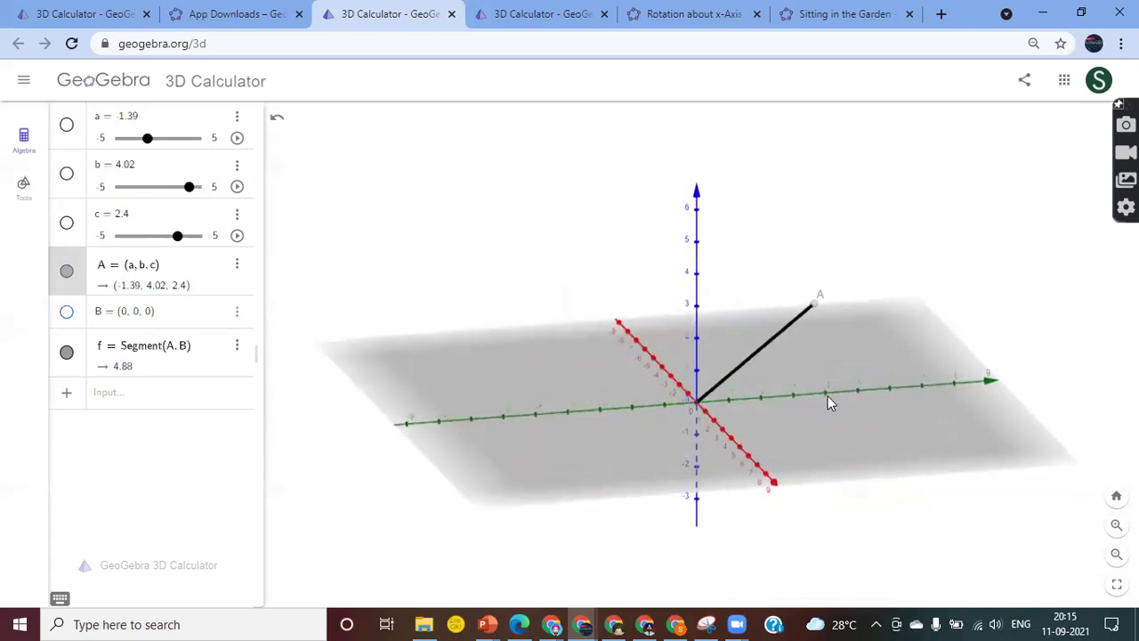
pyautogui.moveTo(817, 311); pyautogui.dragTo(813, 360)
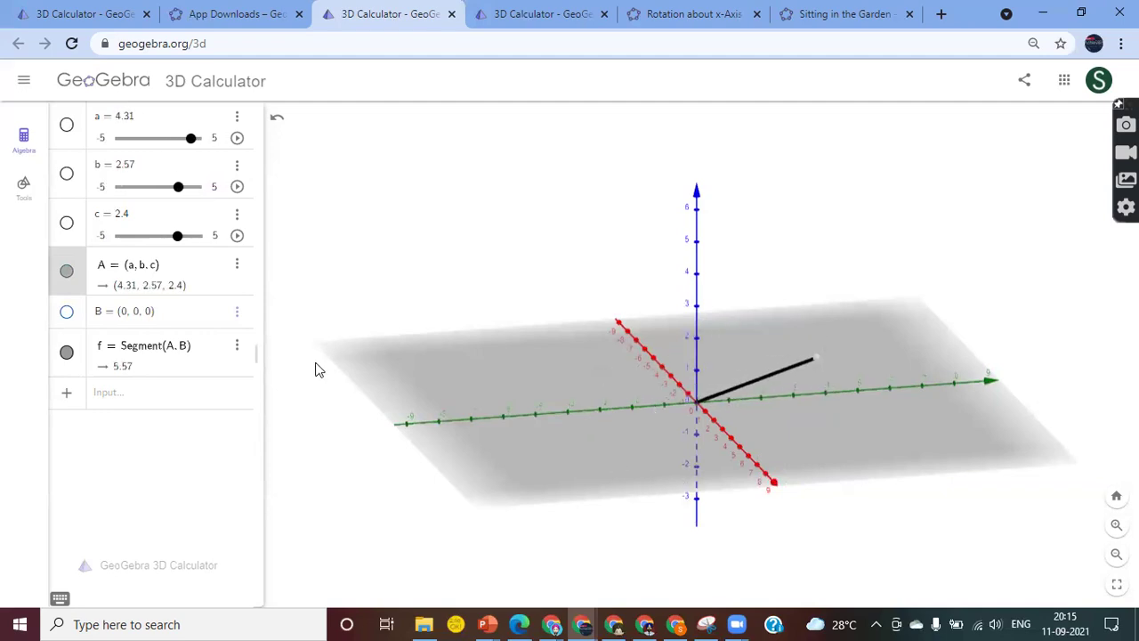
# Step: Examine the full list of construction tools, from points, lines and solids through transformations, measurement and special lines
pyautogui.click(123, 398)
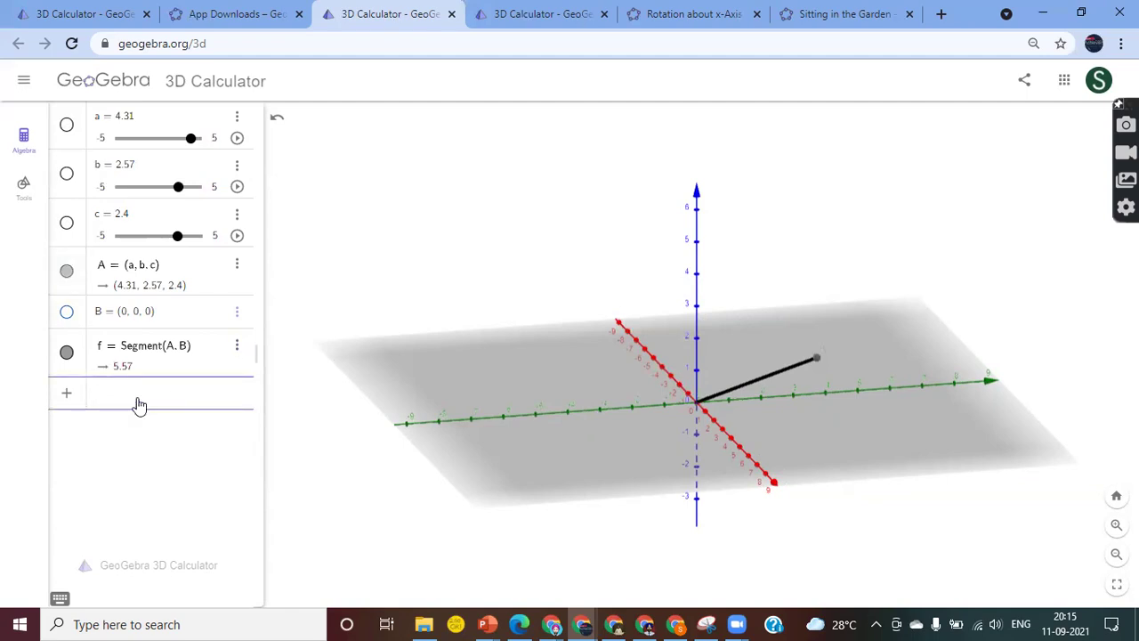
pyautogui.click(24, 187)
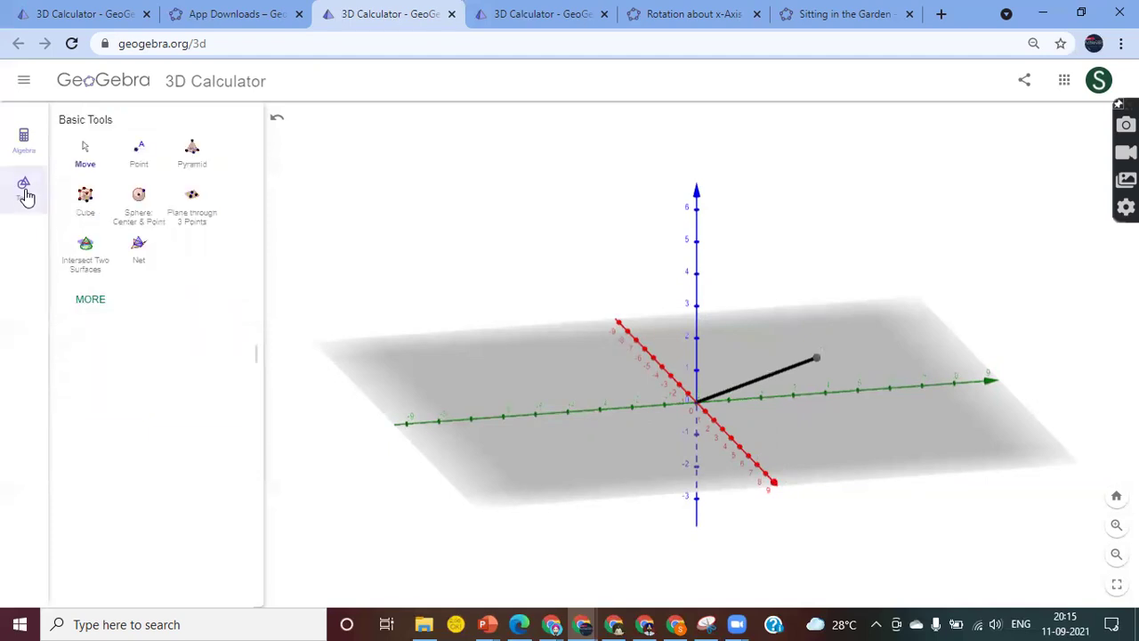
pyautogui.click(88, 301)
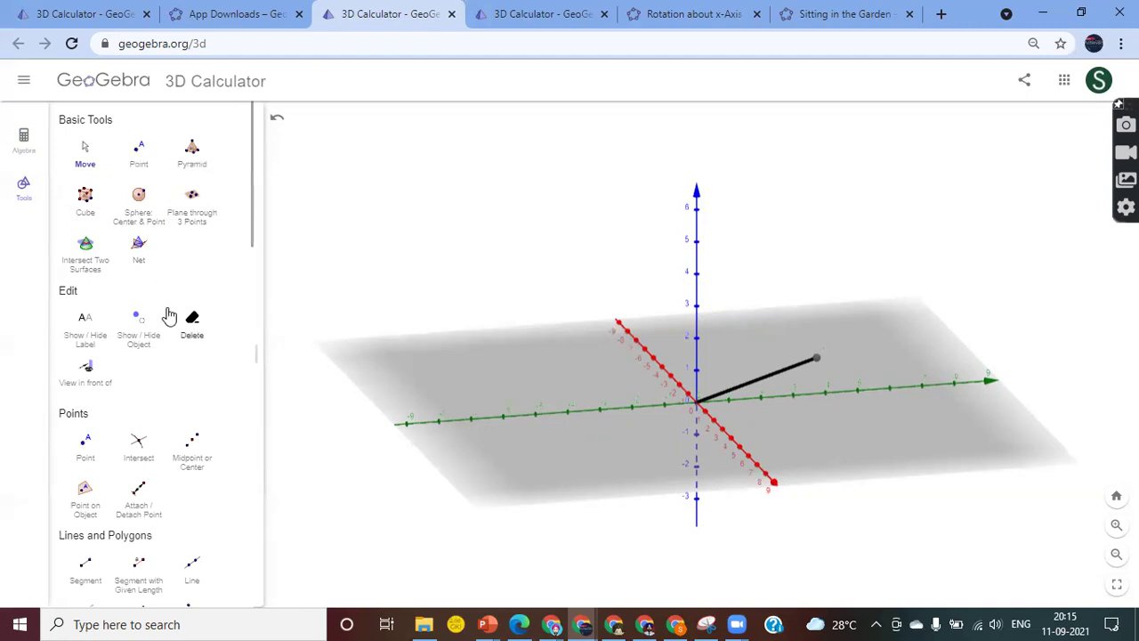
pyautogui.scroll(-6, 152, 424)
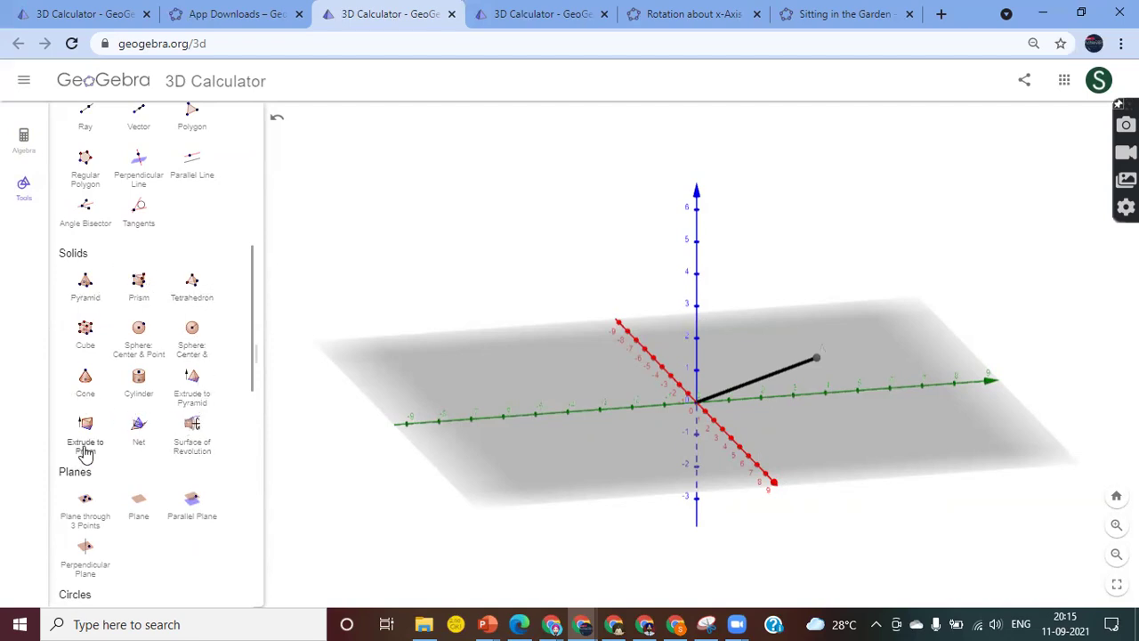
pyautogui.scroll(-5, 156, 485)
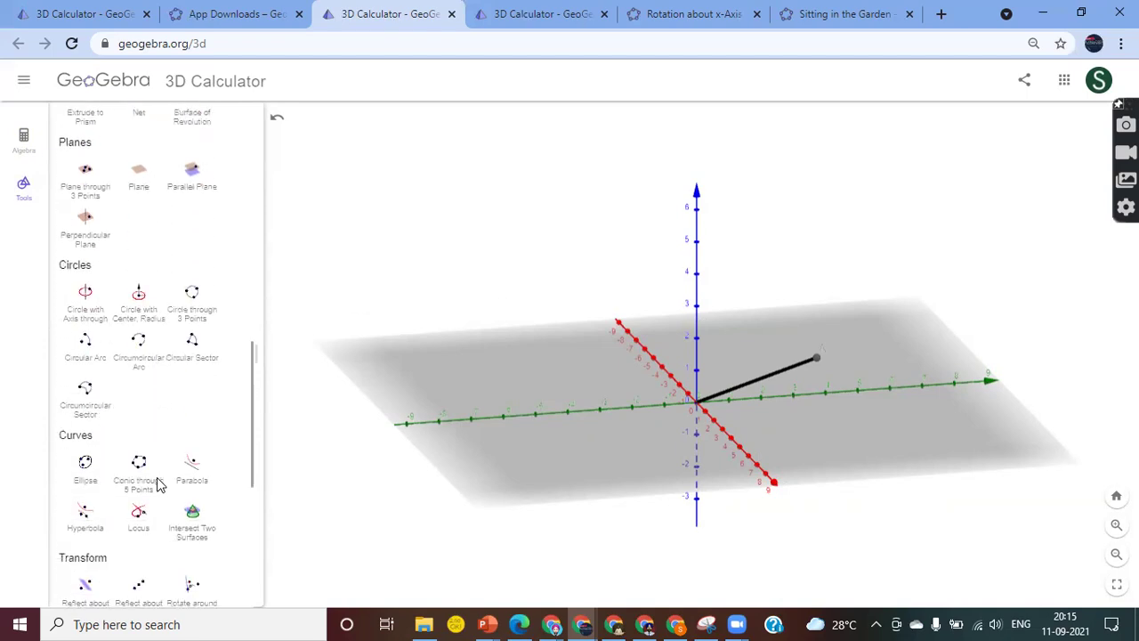
pyautogui.scroll(-4, 156, 484)
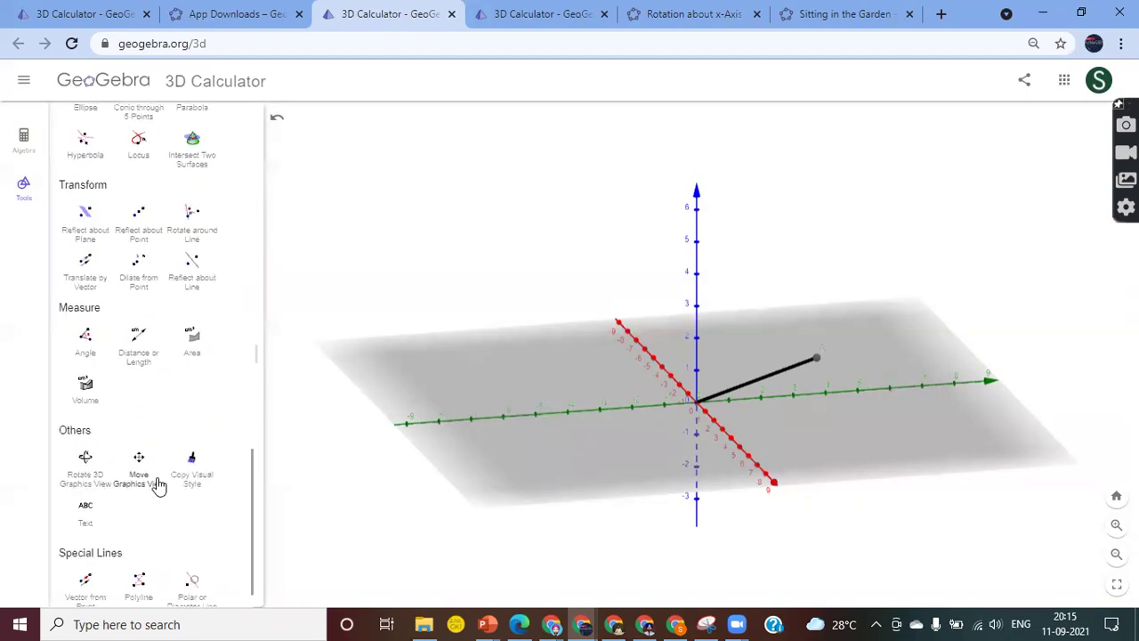
pyautogui.scroll(1, 156, 484)
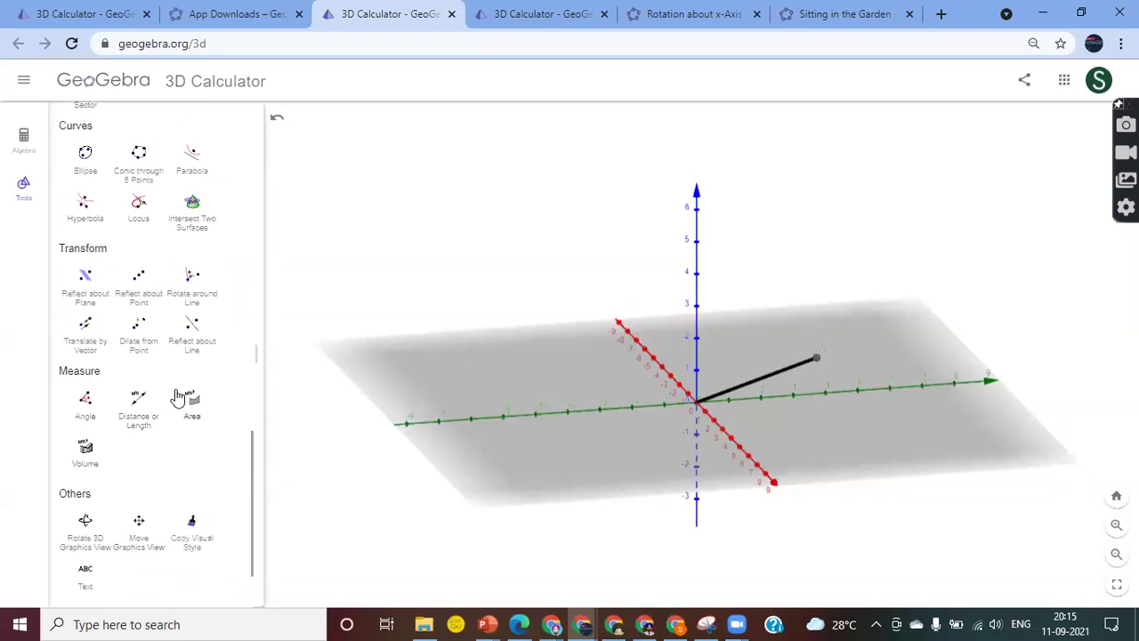
pyautogui.scroll(-1, 169, 503)
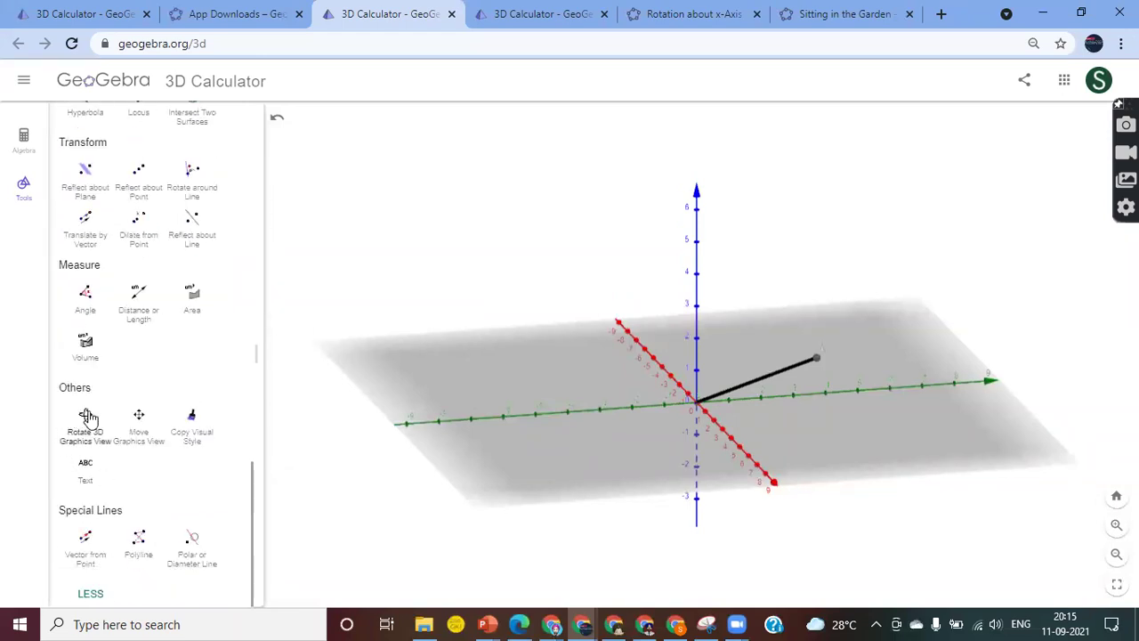
# Step: Try the Move Graphics View and Rotate 3D Graphics View tools on the 3D view, and restore the default view
pyautogui.click(139, 429)
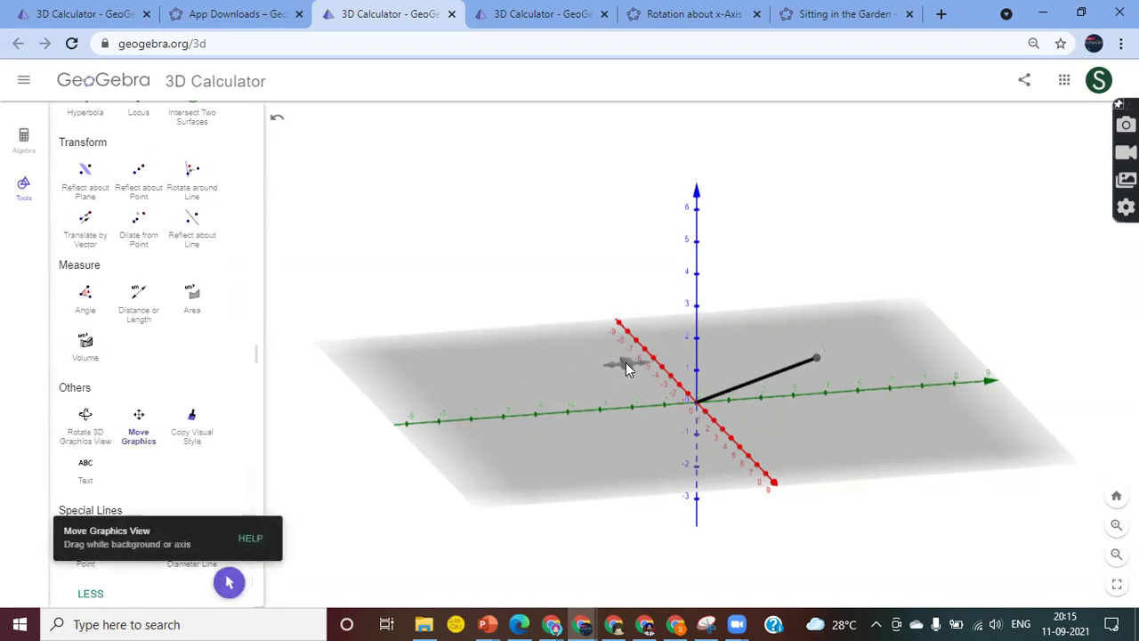
pyautogui.moveTo(893, 350); pyautogui.dragTo(539, 310)
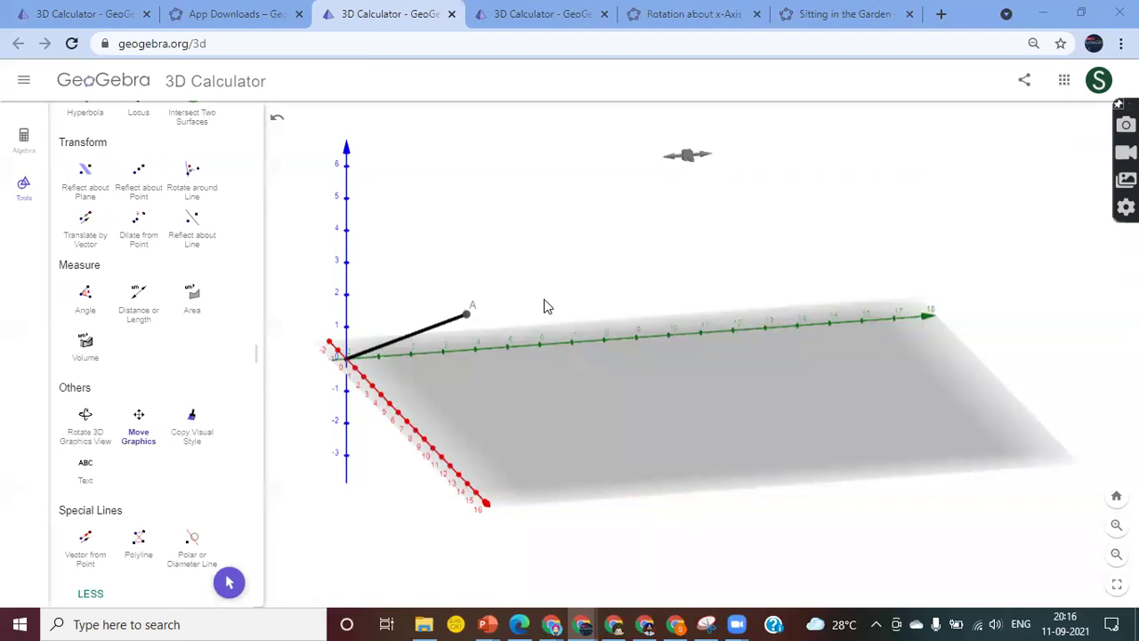
pyautogui.moveTo(545, 306); pyautogui.dragTo(738, 450)
pyautogui.click(86, 434)
pyautogui.moveTo(609, 458); pyautogui.dragTo(524, 462)
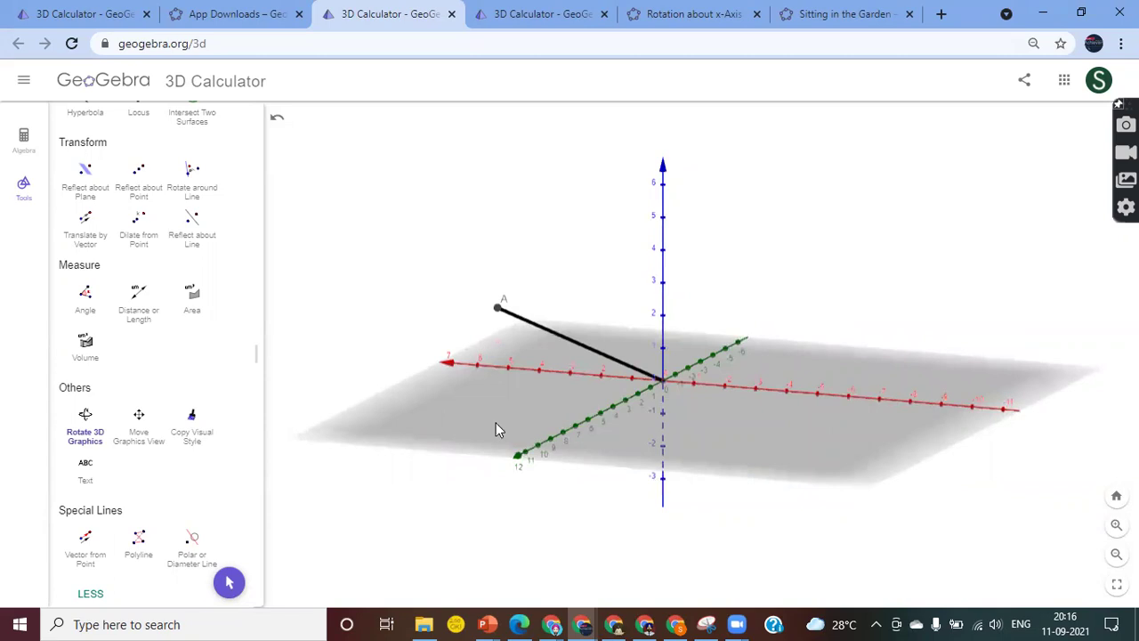
pyautogui.moveTo(485, 412)
pyautogui.mouseDown()
pyautogui.moveTo(513, 422)
pyautogui.moveTo(519, 442)
pyautogui.moveTo(475, 433)
pyautogui.moveTo(477, 422)
pyautogui.mouseUp()
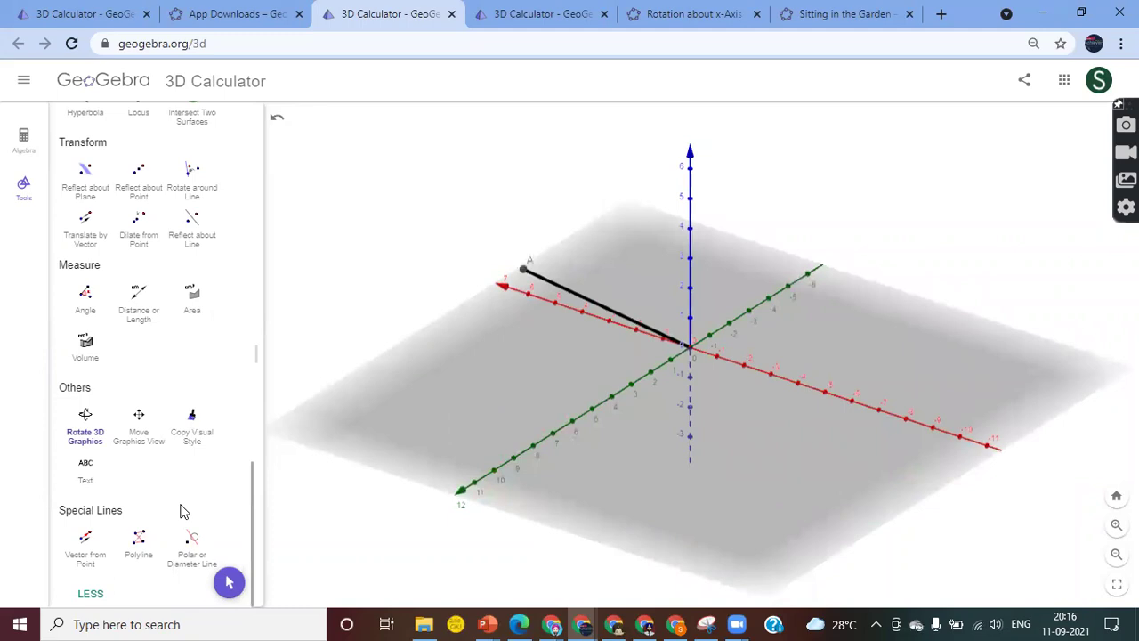
pyautogui.scroll(4, 181, 510)
pyautogui.moveTo(489, 382); pyautogui.dragTo(515, 396)
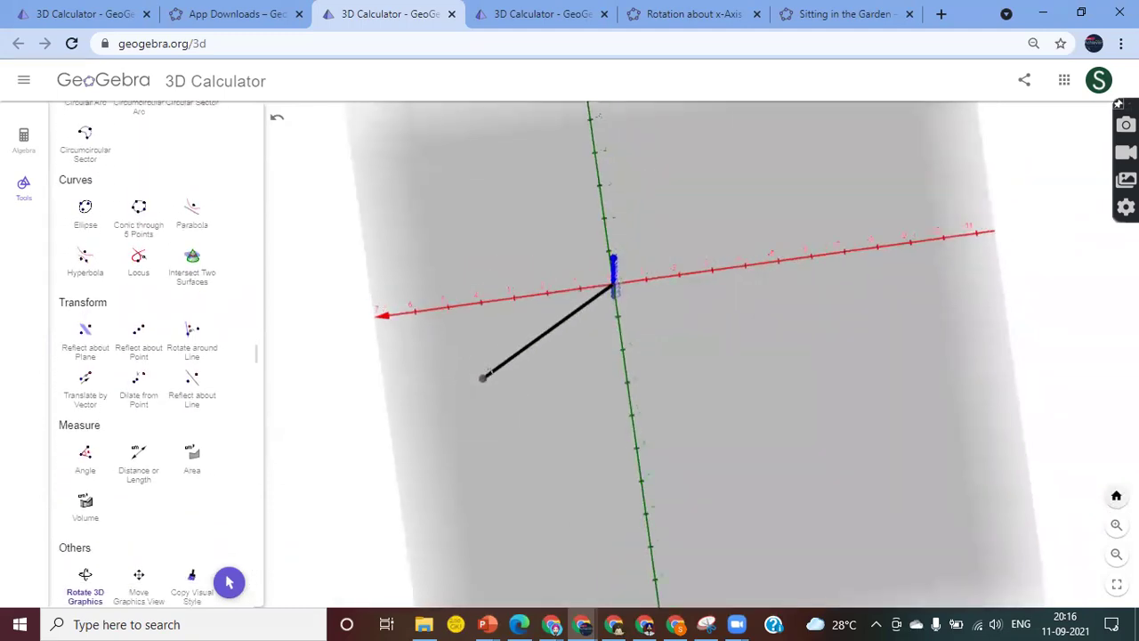
pyautogui.click(1116, 496)
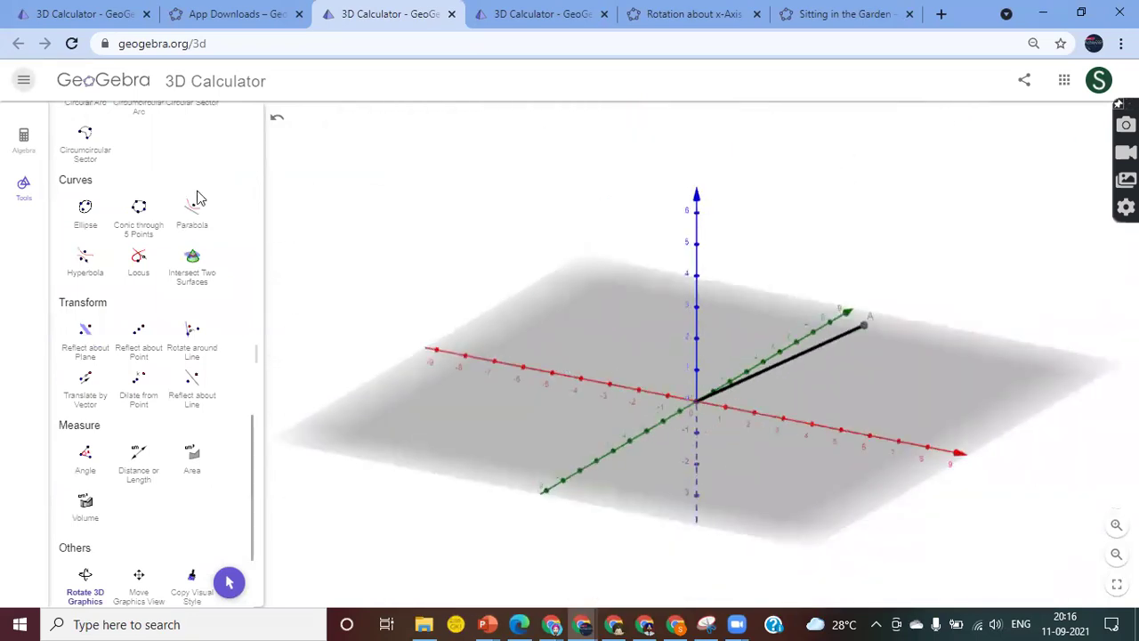
# Step: Delete the segment joining points A and B from the algebra list
pyautogui.scroll(15, 143, 213)
pyautogui.click(34, 185)
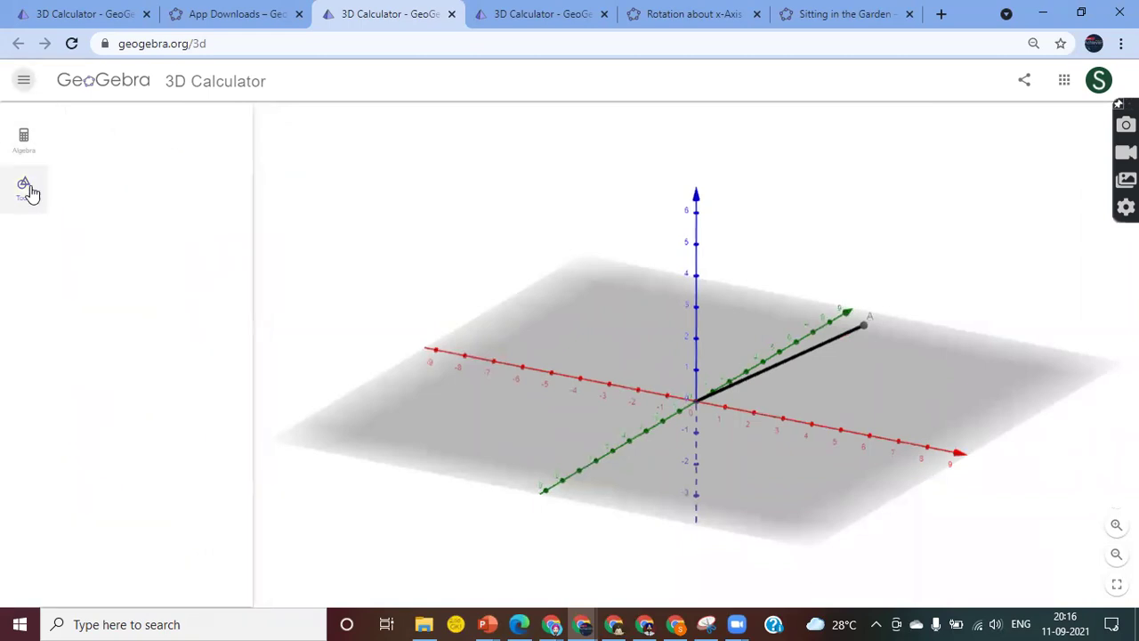
pyautogui.click(24, 187)
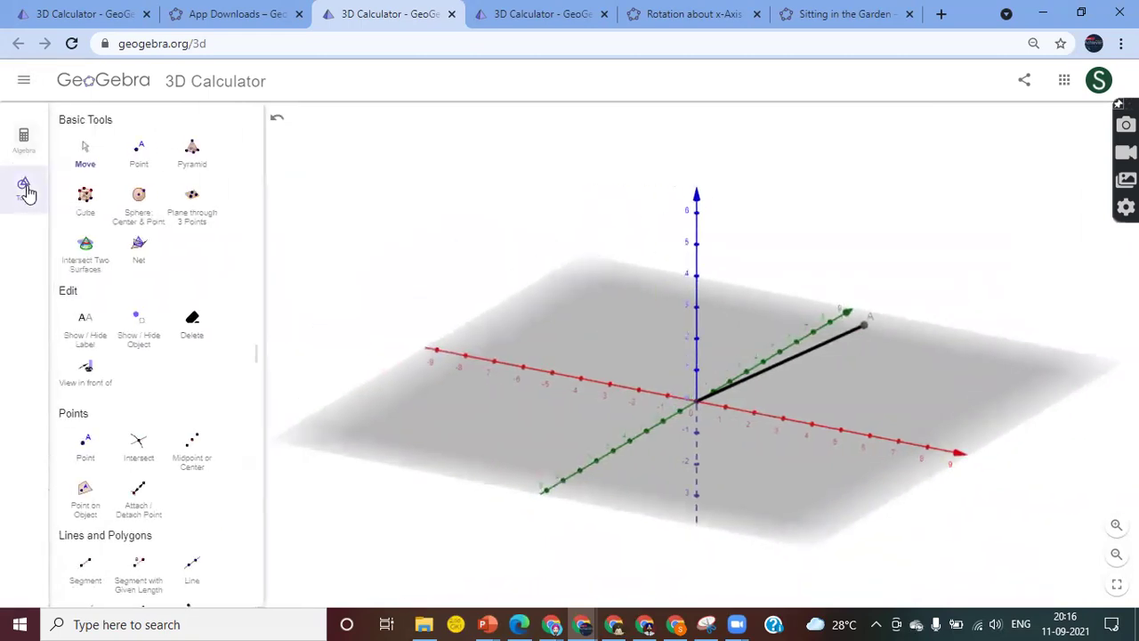
pyautogui.click(29, 136)
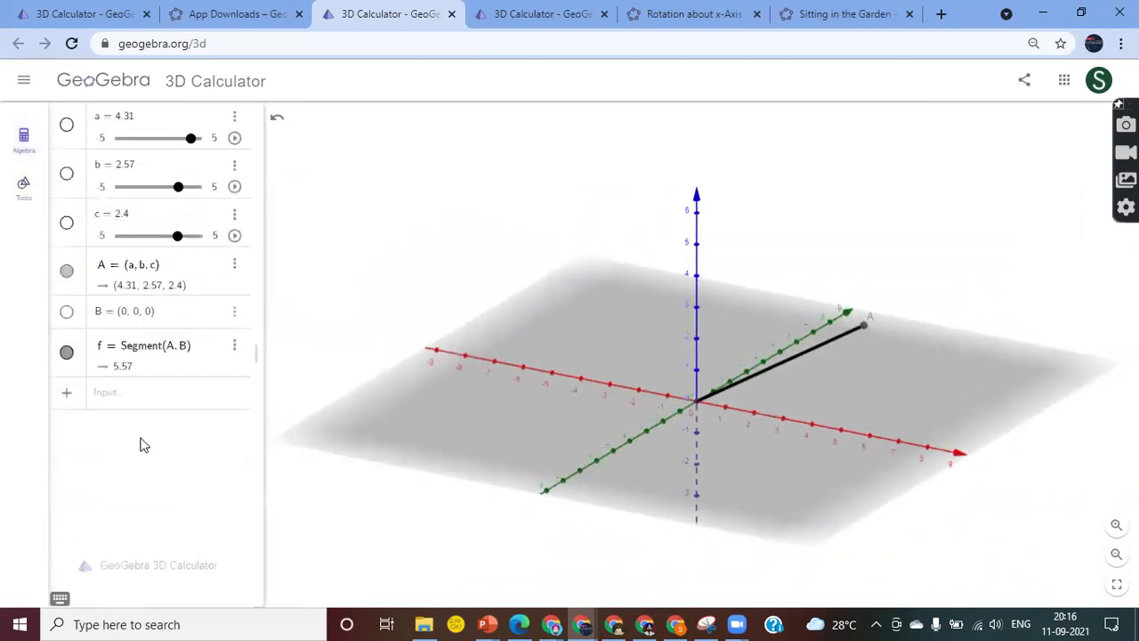
pyautogui.click(235, 349)
pyautogui.click(247, 390)
pyautogui.click(137, 356)
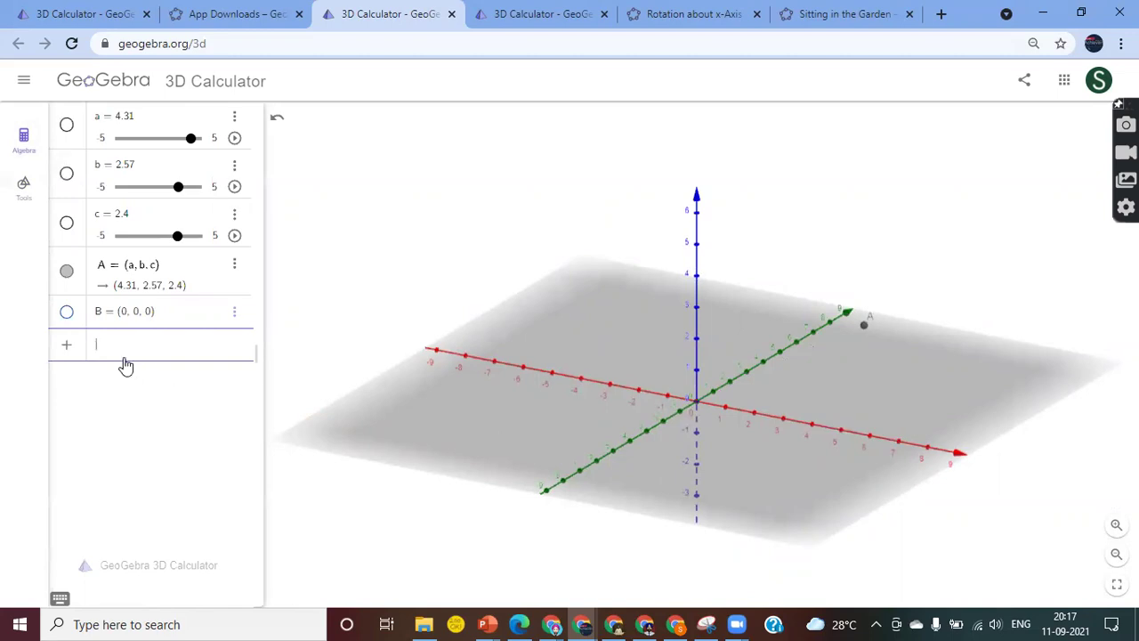
pyautogui.write('cu')
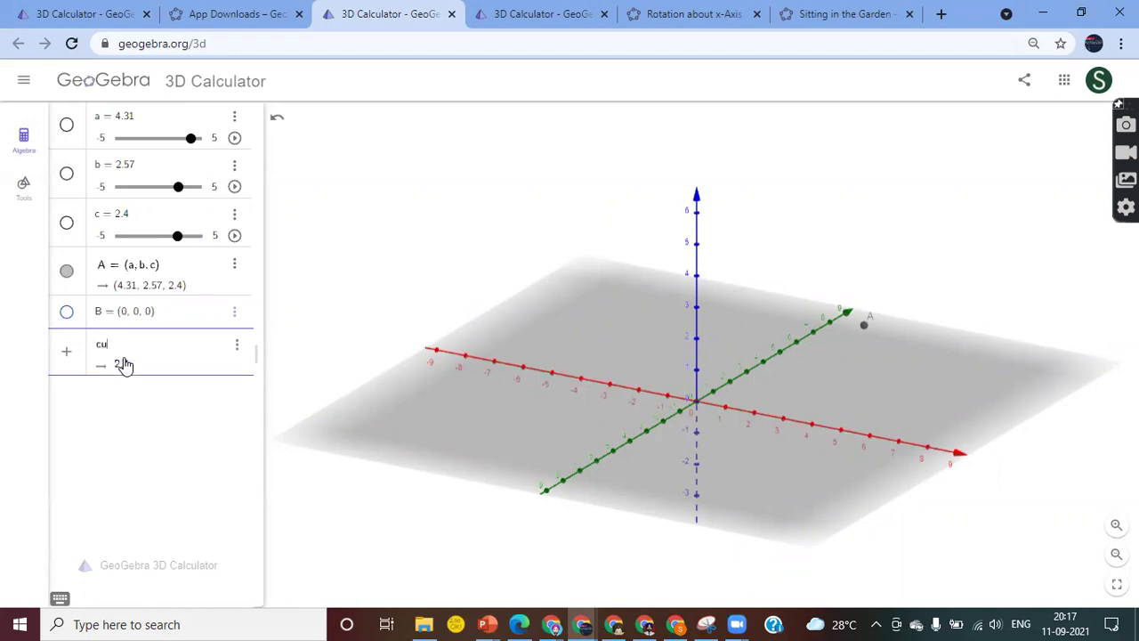
pyautogui.write('be')
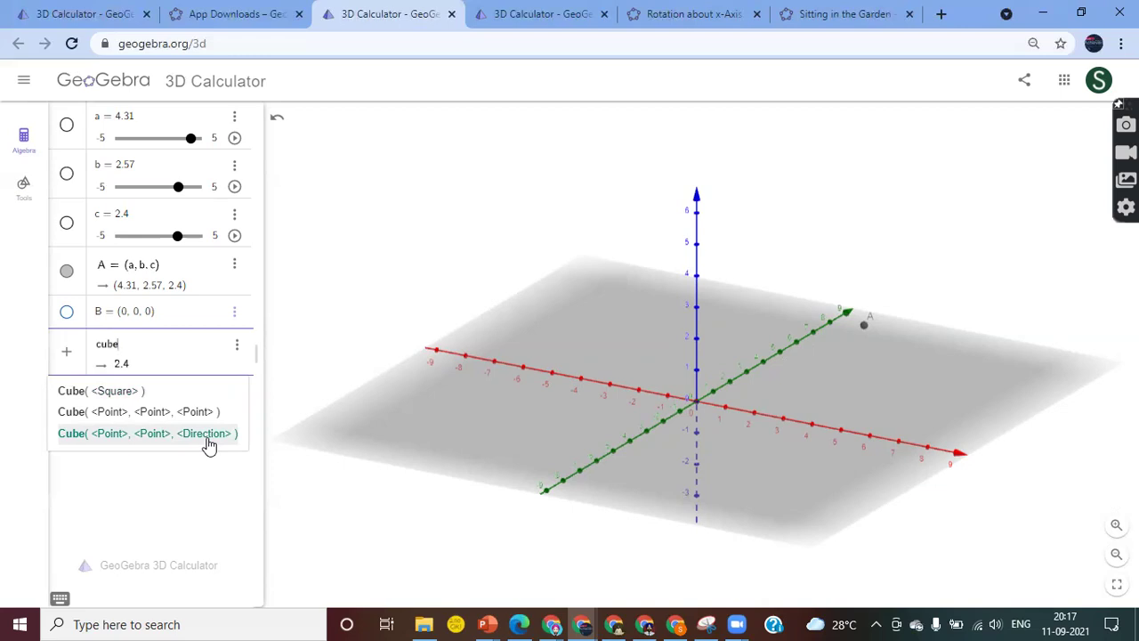
pyautogui.click(237, 349)
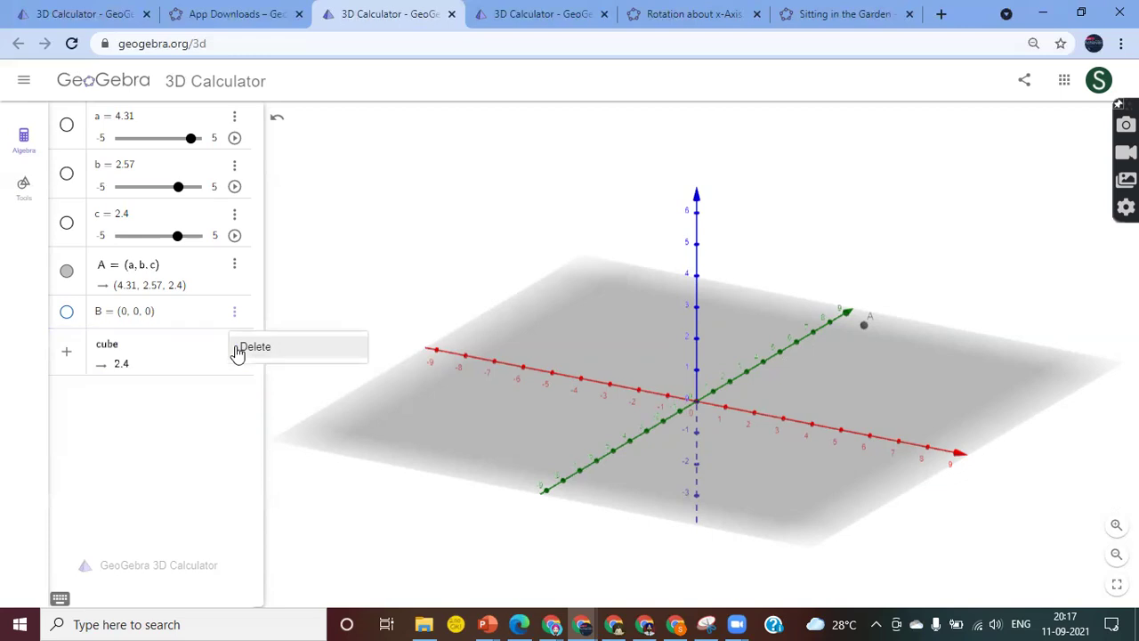
pyautogui.click(254, 349)
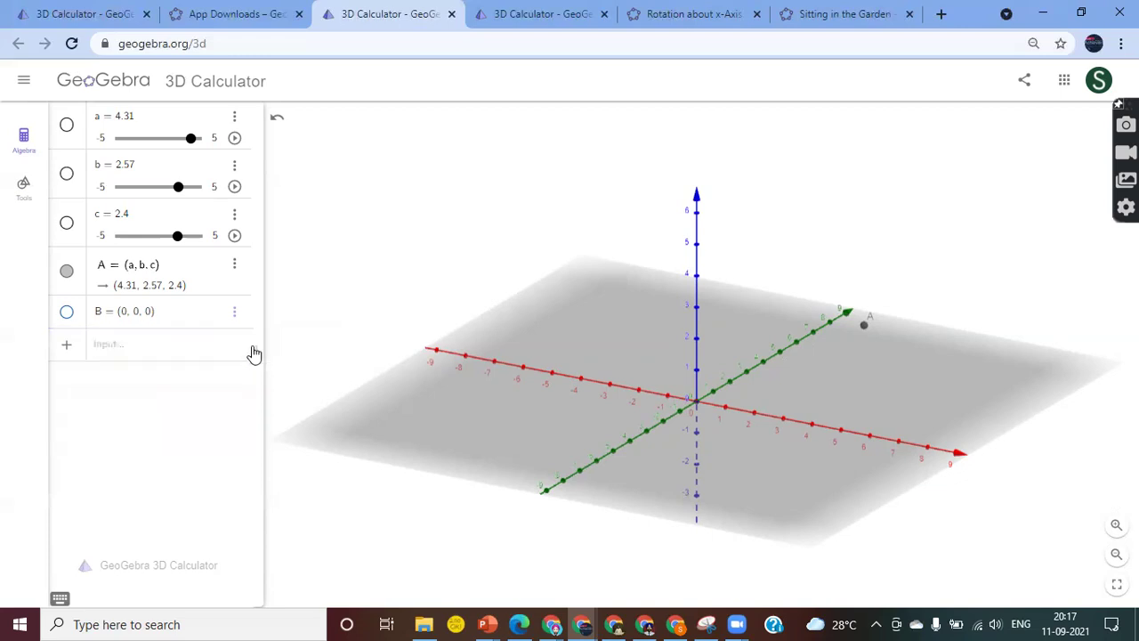
# Step: Create a cube with the Cube tool from the origin, point A and a third point above A, and return to the Move tool
pyautogui.click(25, 189)
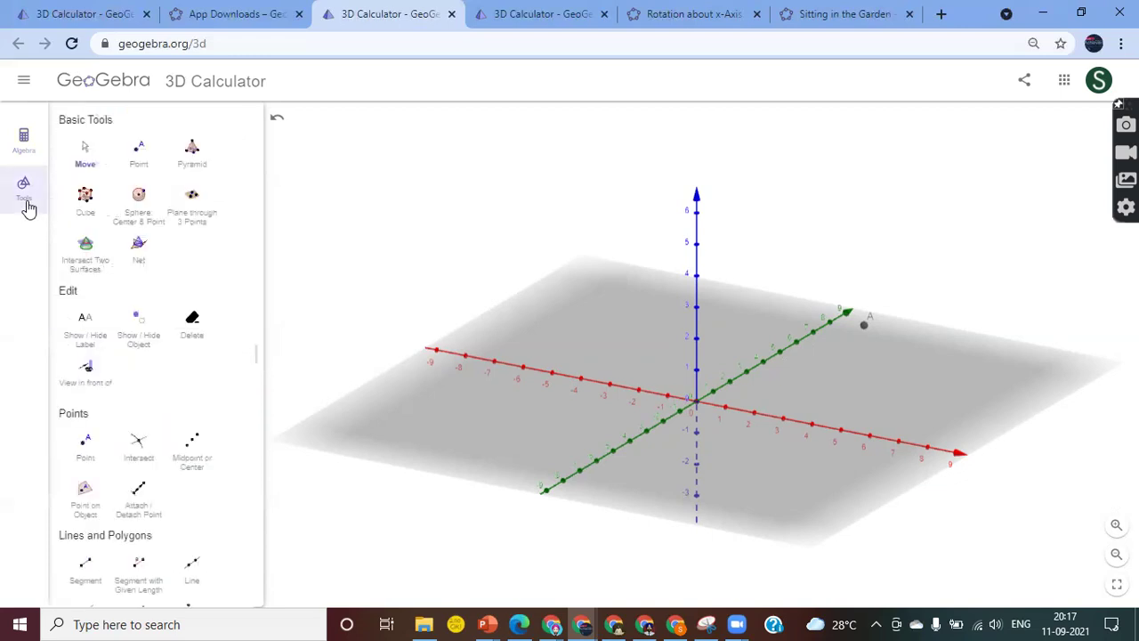
pyautogui.click(86, 201)
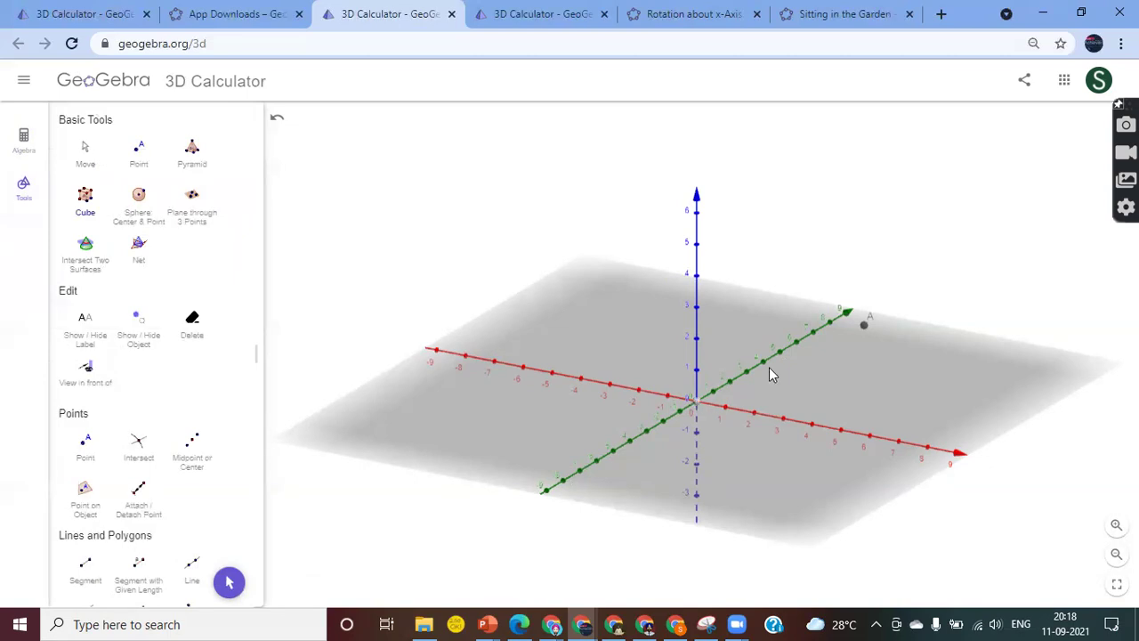
pyautogui.click(864, 324)
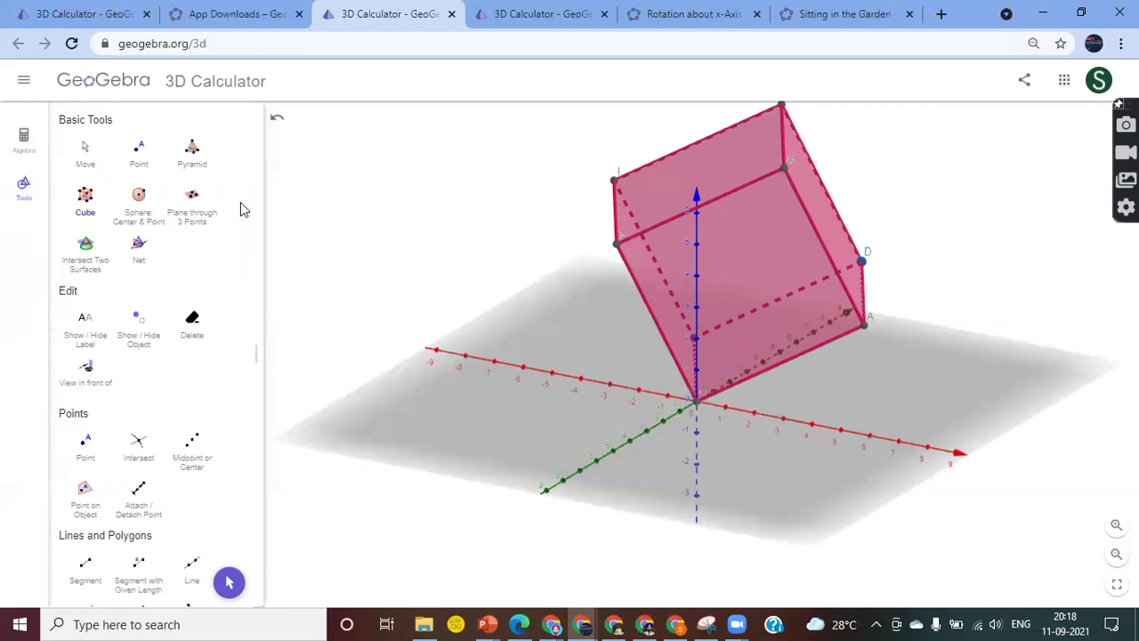
pyautogui.click(87, 159)
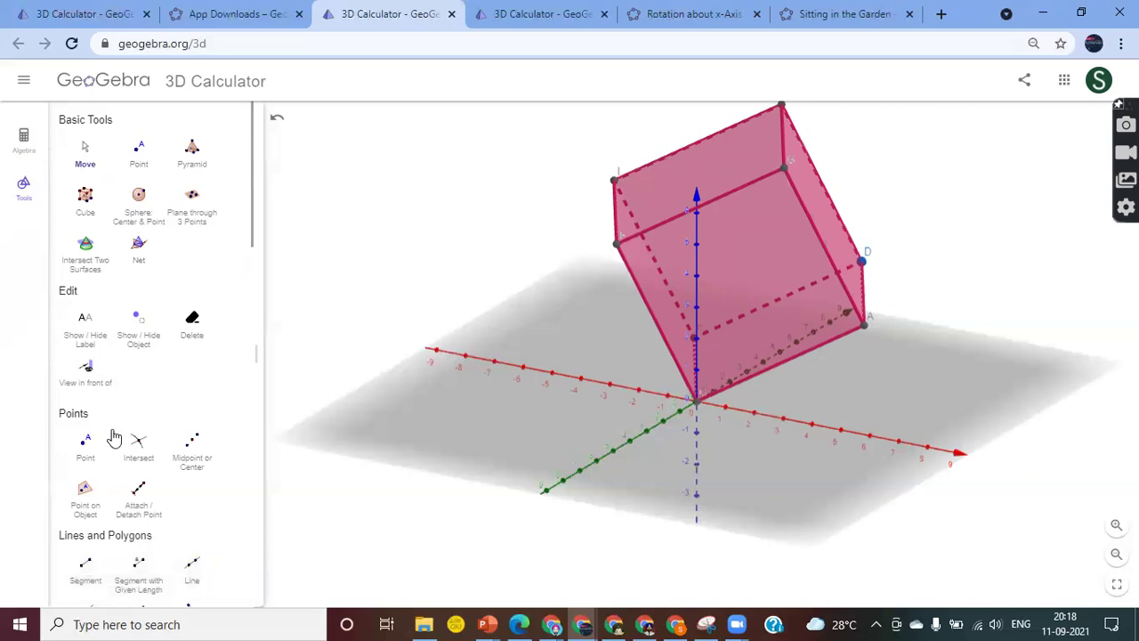
pyautogui.scroll(-4, 114, 436)
pyautogui.scroll(4, 114, 436)
pyautogui.scroll(-8, 114, 435)
pyautogui.scroll(10, 113, 436)
# Step: Turn the cube by moving its vertex D down close to the green axis, and enlarge the browser page by one zoom level
pyautogui.moveTo(520, 391); pyautogui.dragTo(473, 395)
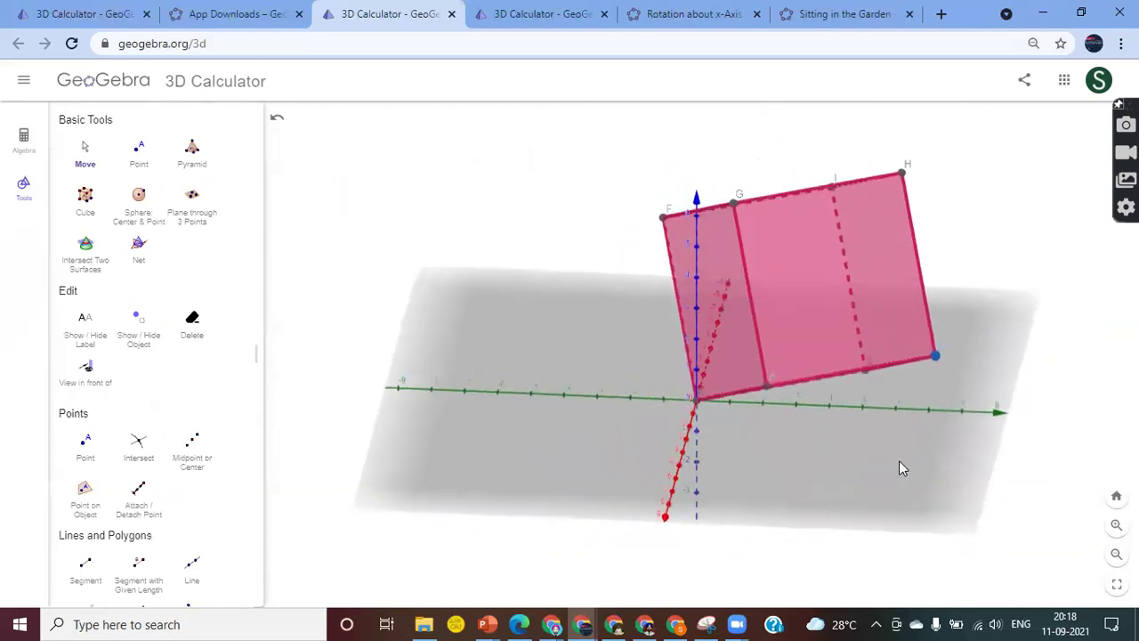
pyautogui.moveTo(938, 351); pyautogui.dragTo(926, 406)
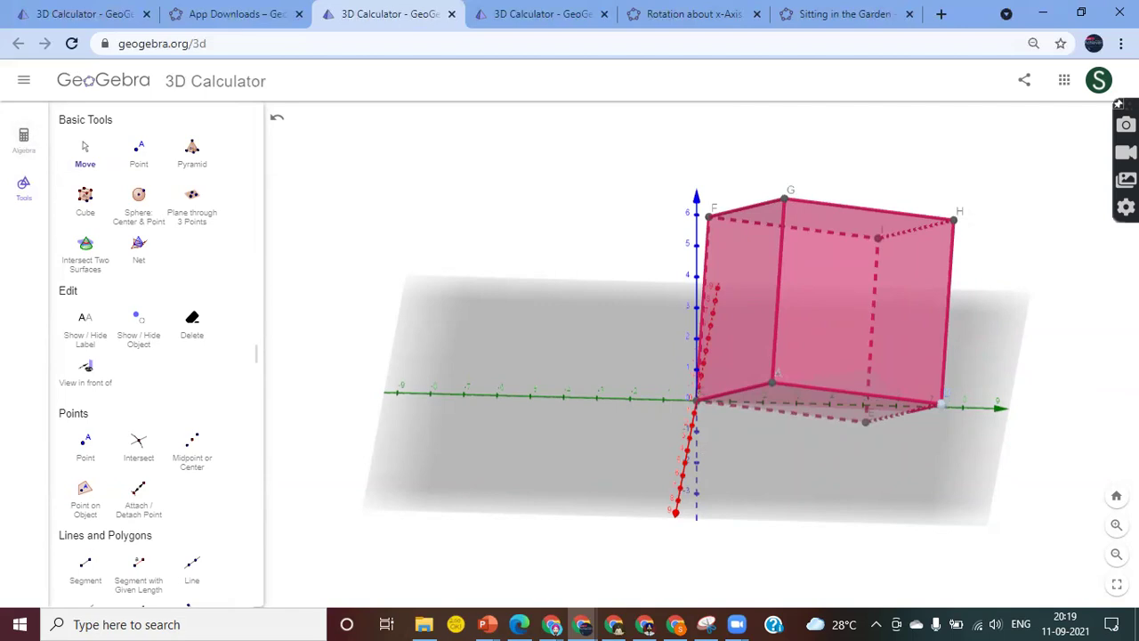
pyautogui.click(1121, 44)
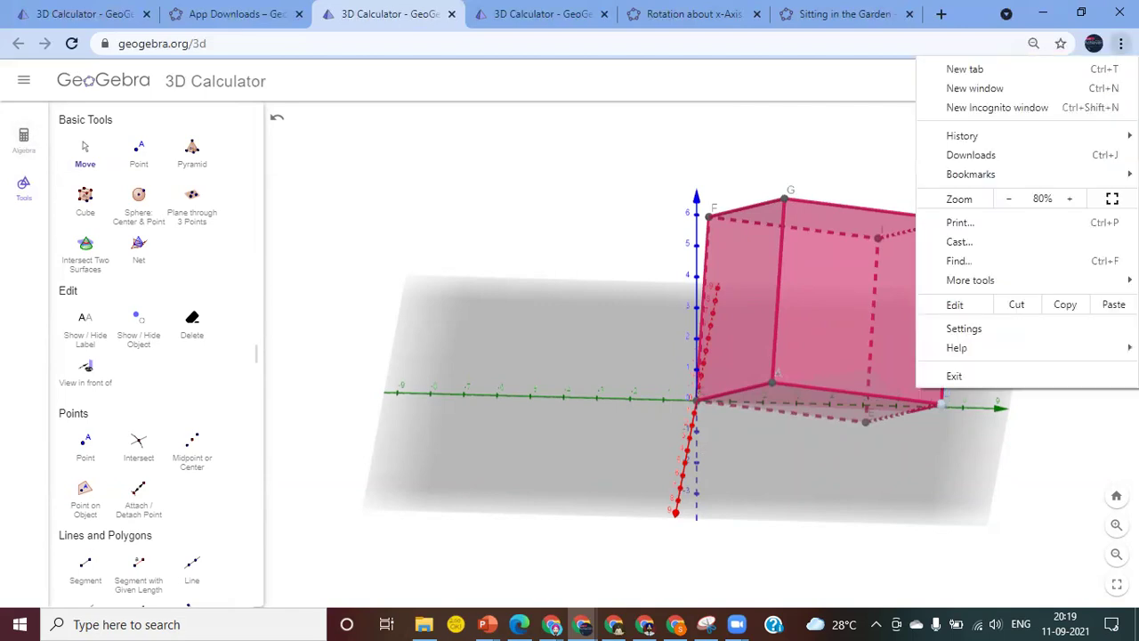
pyautogui.click(1071, 200)
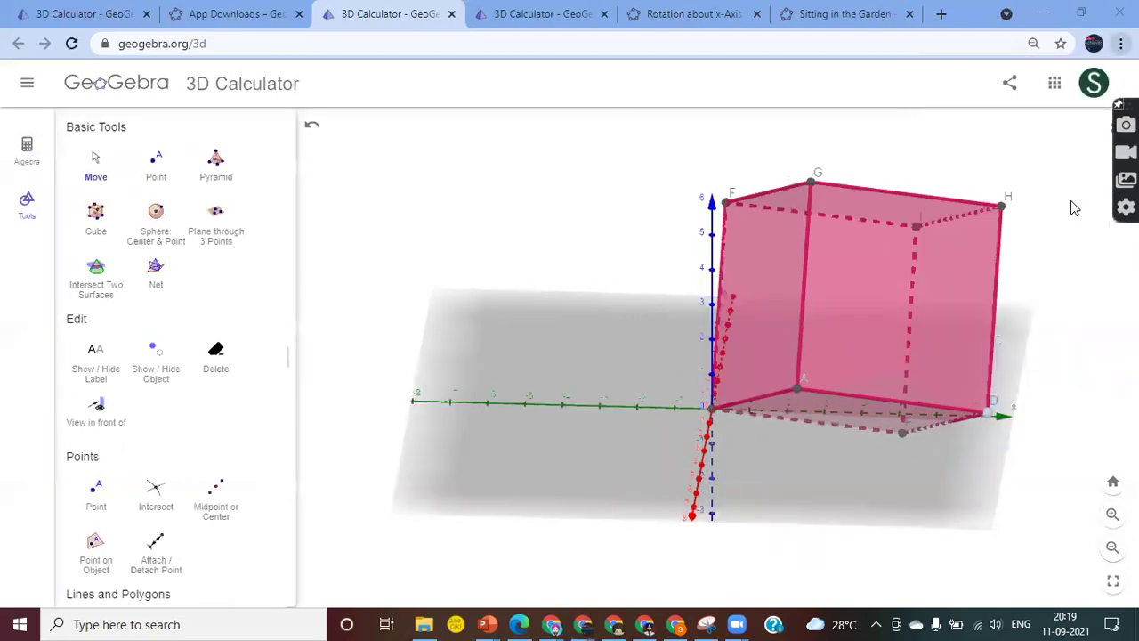
# Step: Set slider a to 0, b to 2 and c to 0 so the cube's vertex A lies at (0, 2, 0)
pyautogui.click(27, 151)
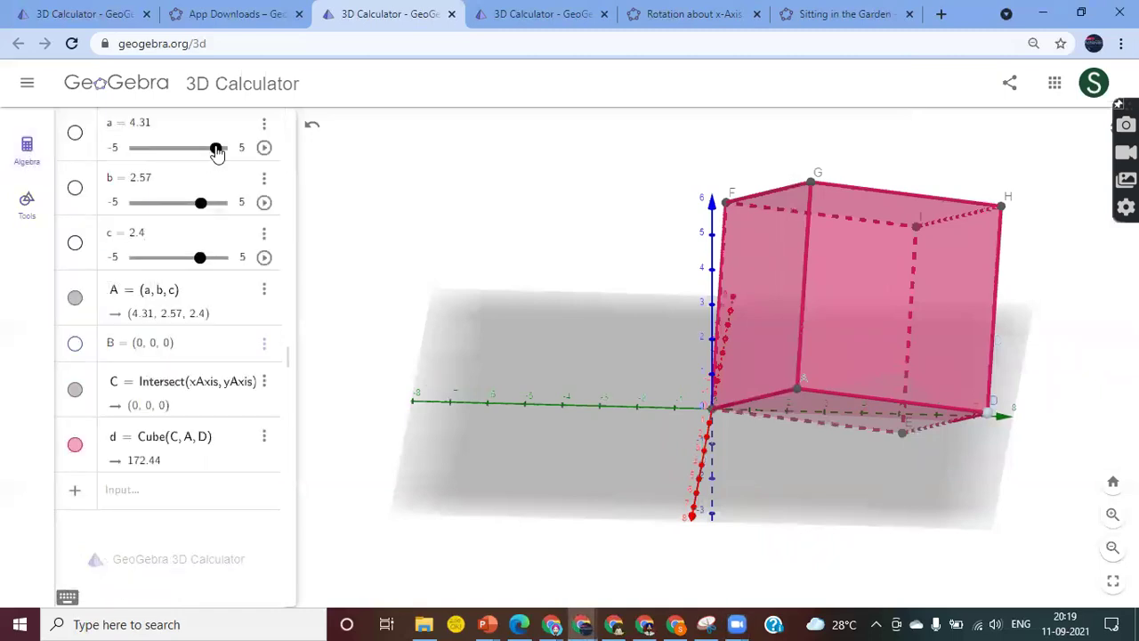
pyautogui.moveTo(216, 151); pyautogui.dragTo(185, 181)
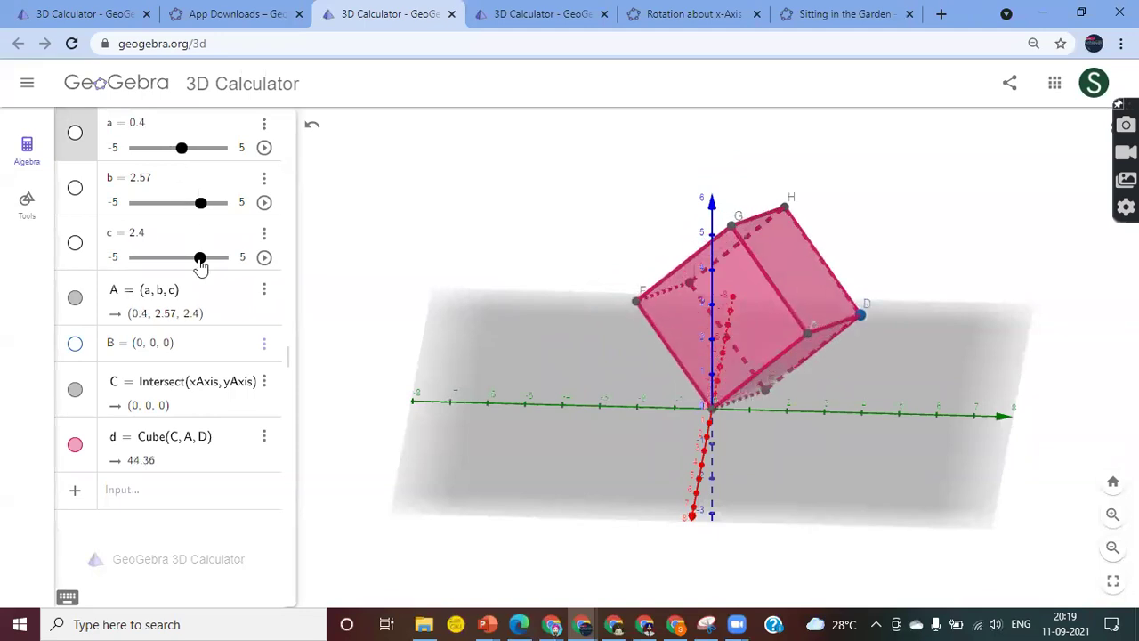
pyautogui.moveTo(200, 265); pyautogui.dragTo(178, 264)
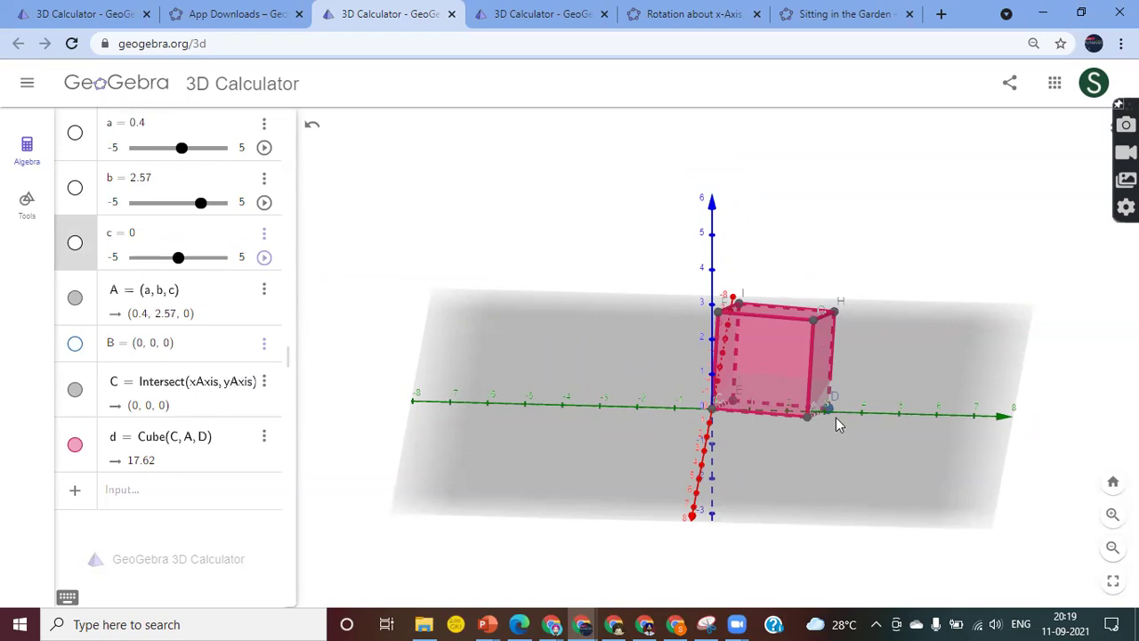
pyautogui.moveTo(202, 204)
pyautogui.mouseDown()
pyautogui.moveTo(209, 214)
pyautogui.moveTo(195, 207)
pyautogui.mouseUp()
pyautogui.moveTo(181, 150)
pyautogui.mouseDown()
pyautogui.moveTo(219, 153)
pyautogui.moveTo(132, 156)
pyautogui.moveTo(181, 161)
pyautogui.mouseUp()
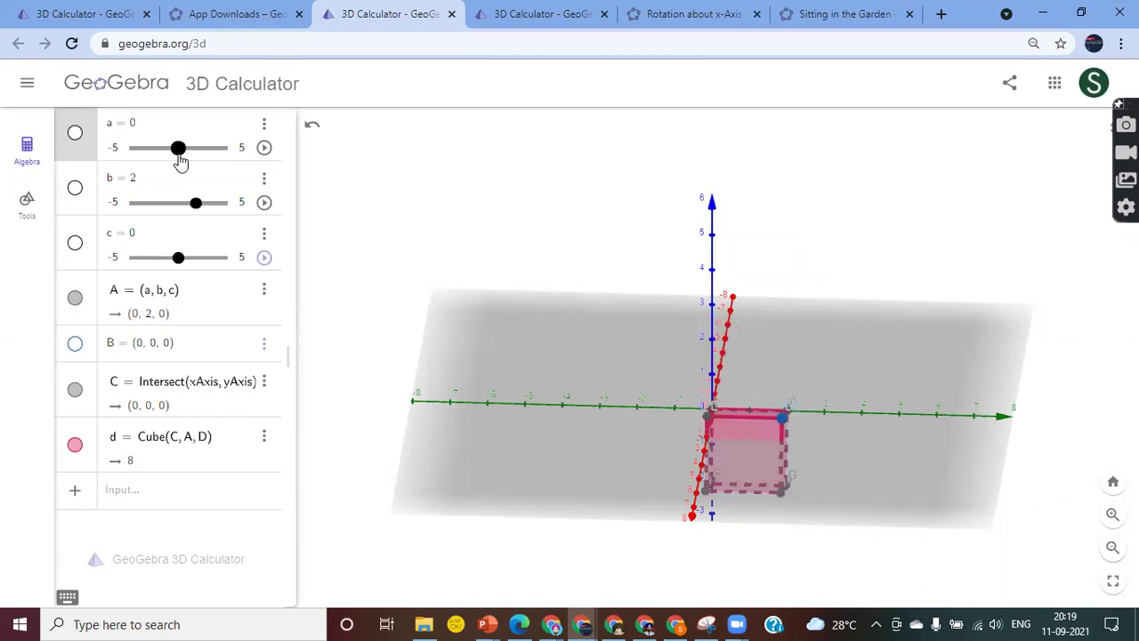
pyautogui.moveTo(544, 437); pyautogui.dragTo(603, 452)
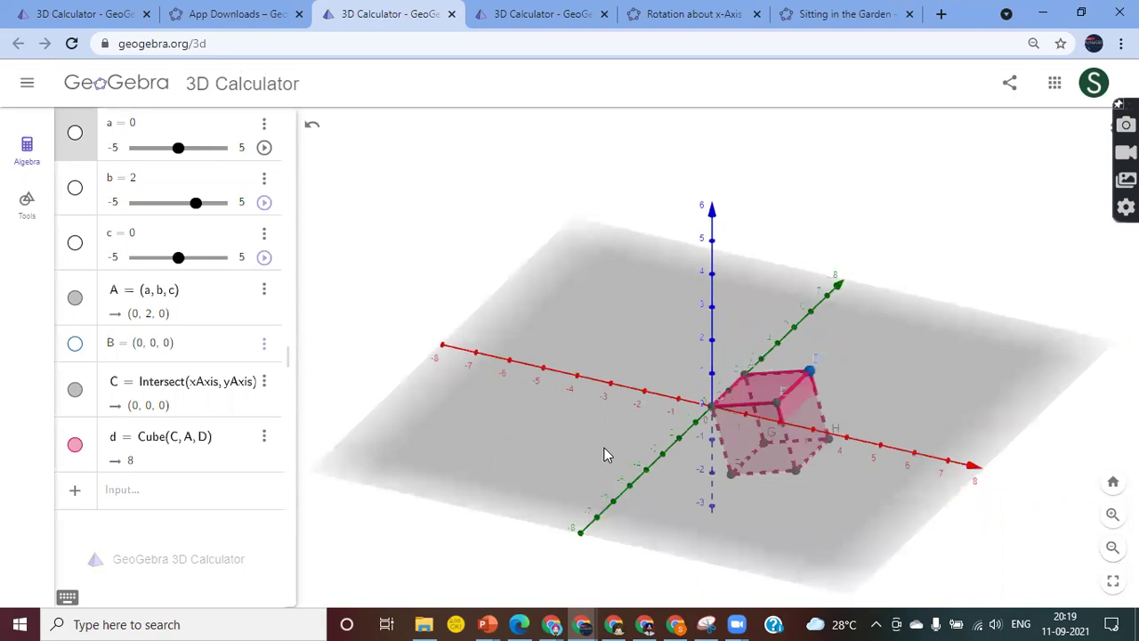
# Step: Set slider b to 0 and slider a to 4.3 so the cube's vertex A lies on the red axis
pyautogui.moveTo(604, 448)
pyautogui.mouseDown()
pyautogui.moveTo(641, 459)
pyautogui.moveTo(681, 448)
pyautogui.moveTo(681, 436)
pyautogui.moveTo(593, 464)
pyautogui.moveTo(604, 469)
pyautogui.mouseUp()
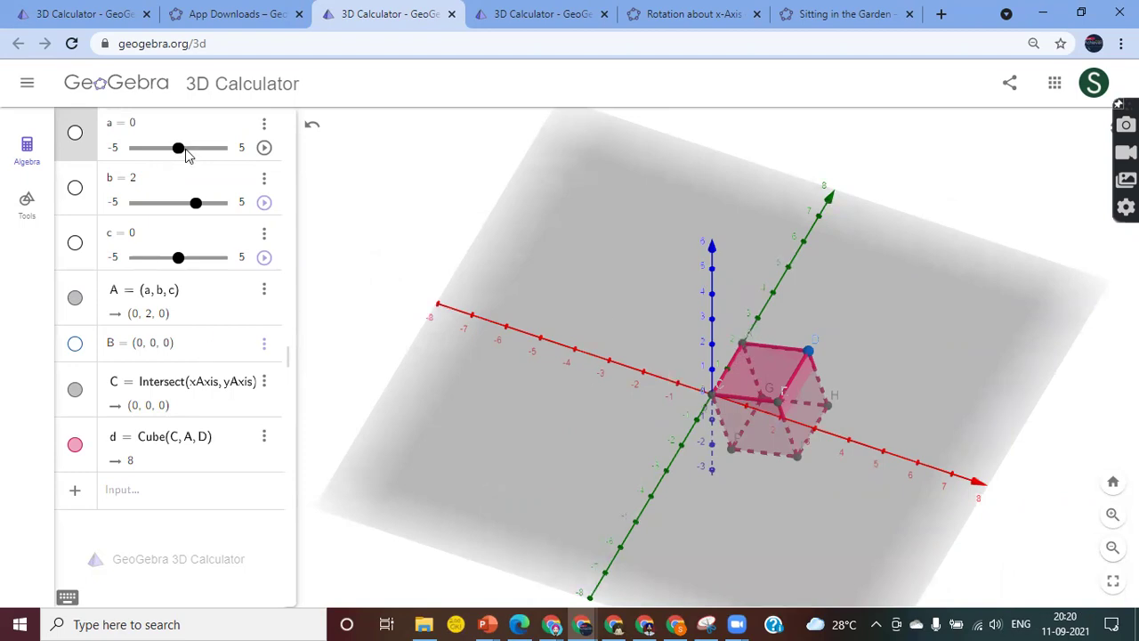
pyautogui.moveTo(196, 203); pyautogui.dragTo(178, 214)
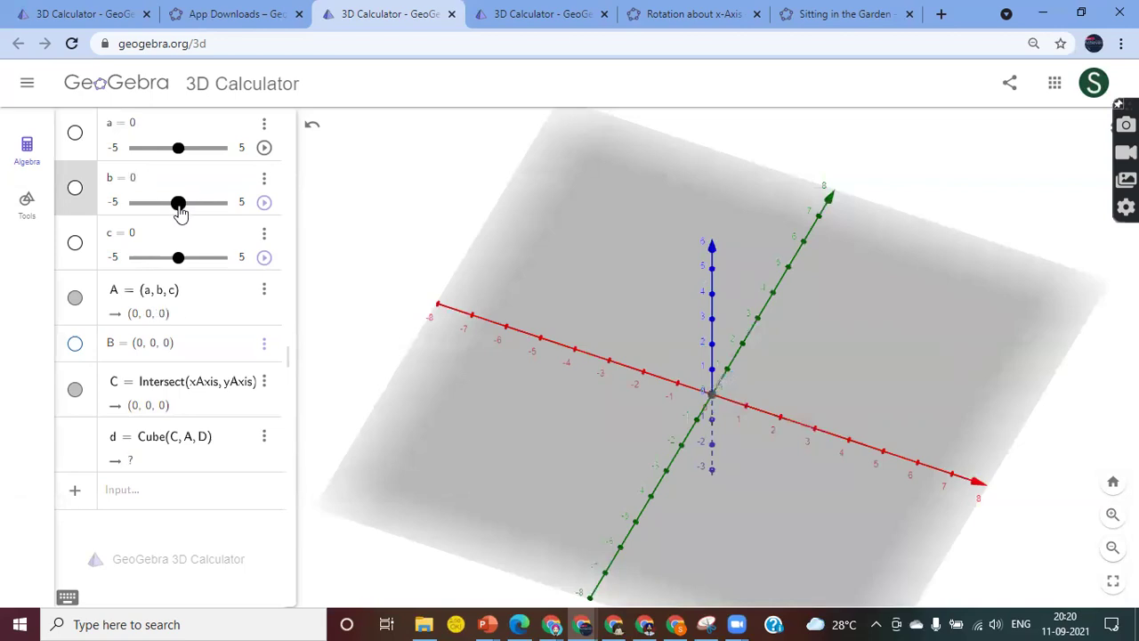
pyautogui.click(181, 151)
pyautogui.moveTo(181, 153); pyautogui.dragTo(217, 155)
pyautogui.moveTo(777, 519); pyautogui.dragTo(750, 500)
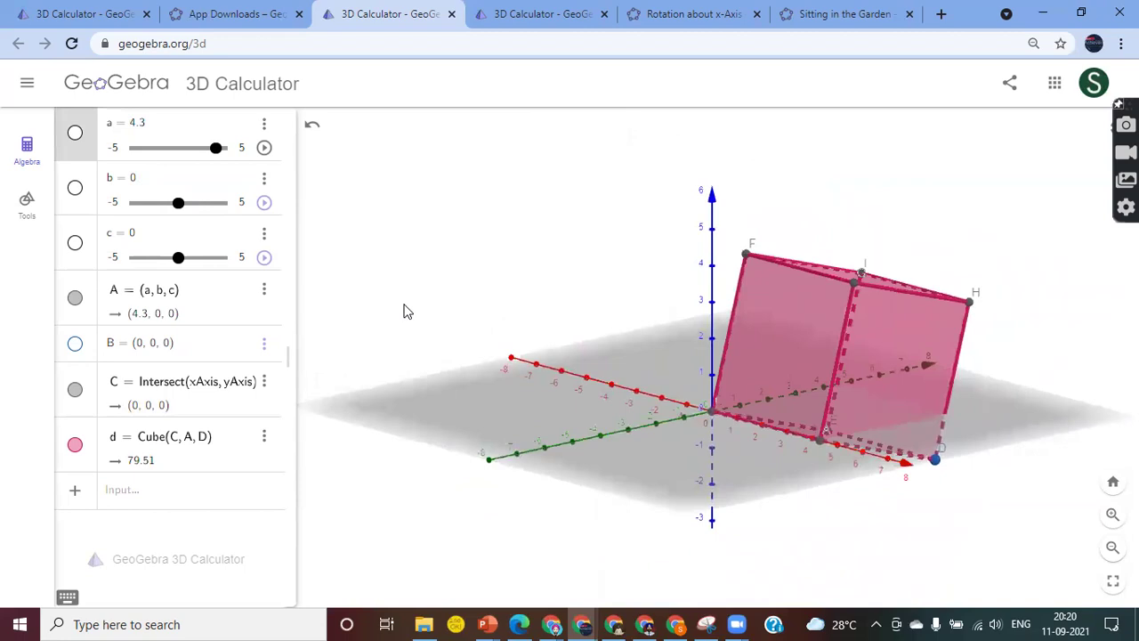
# Step: In the other open 3D Calculator page, create a cube from the point at -4 on the red axis and the origin, and return to Move
pyautogui.click(541, 16)
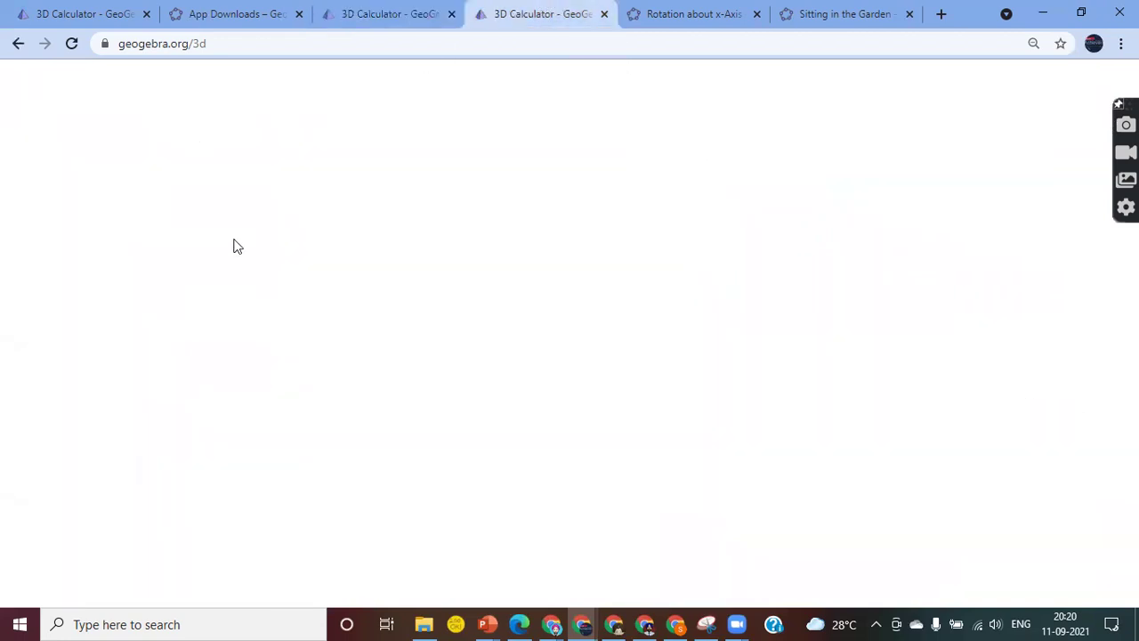
pyautogui.click(28, 201)
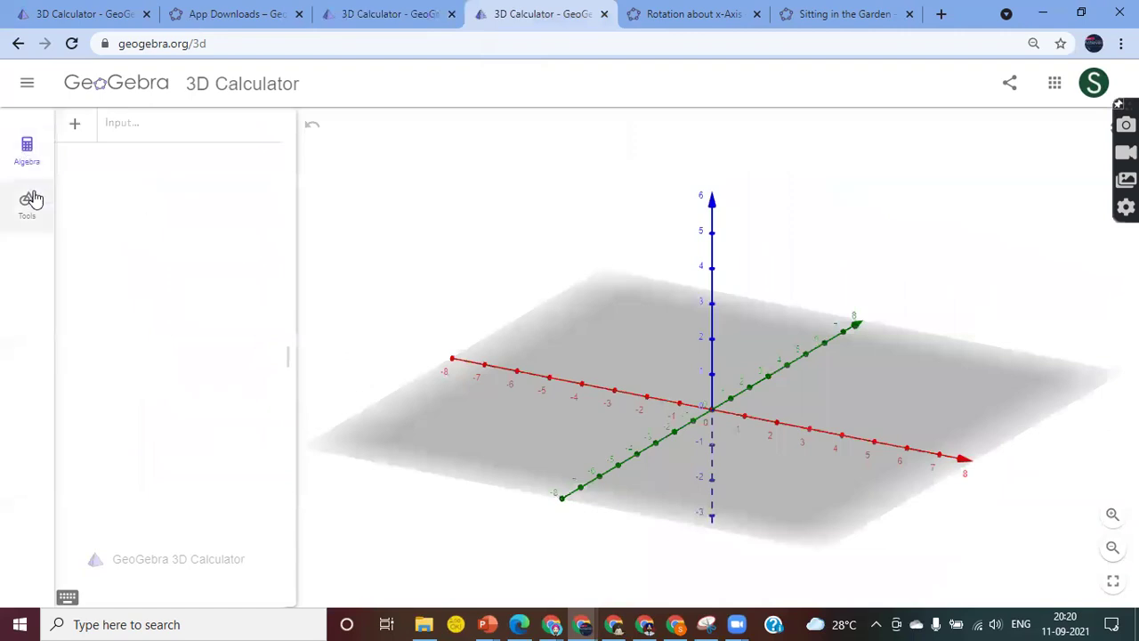
pyautogui.click(98, 222)
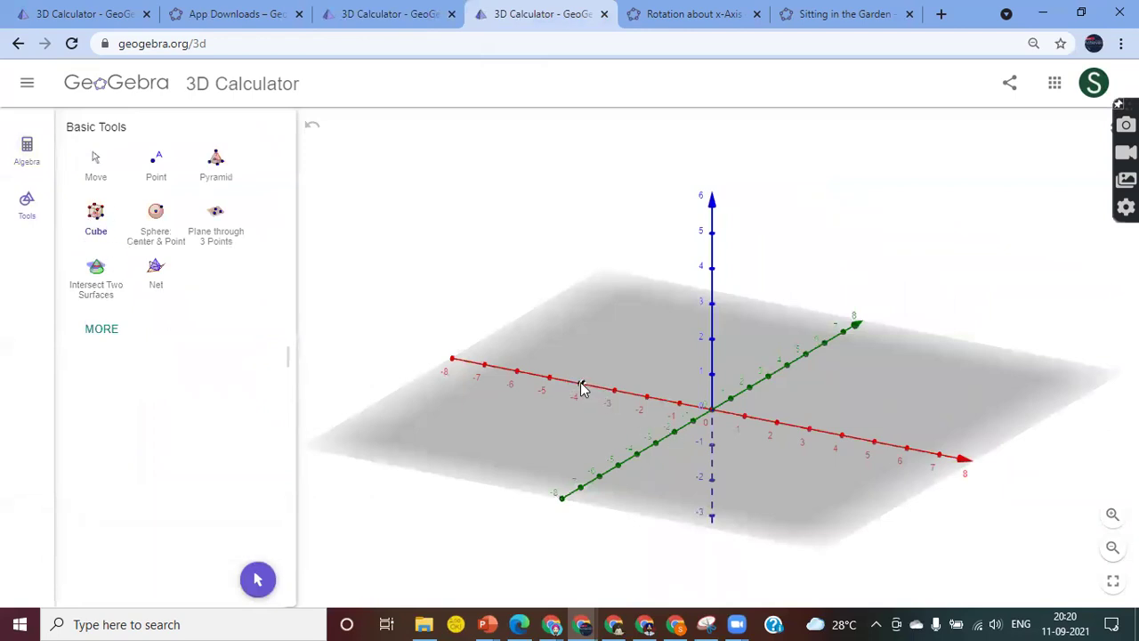
pyautogui.click(711, 411)
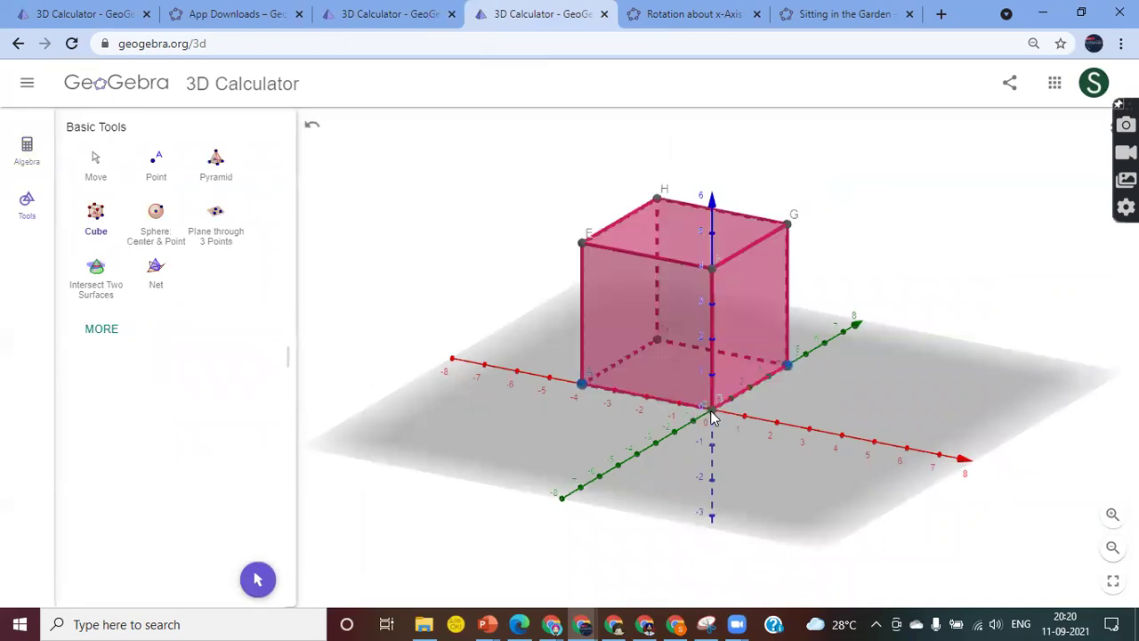
pyautogui.click(100, 168)
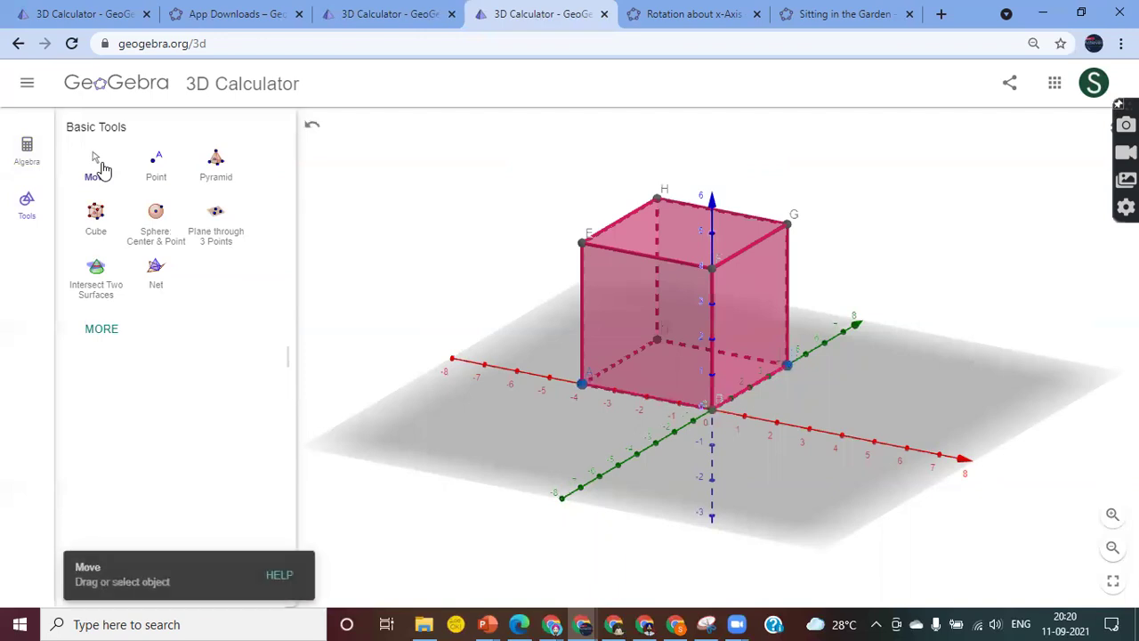
# Step: Shrink the cube by moving its vertex A along the red axis to about x = -3.22
pyautogui.moveTo(903, 337); pyautogui.dragTo(889, 392)
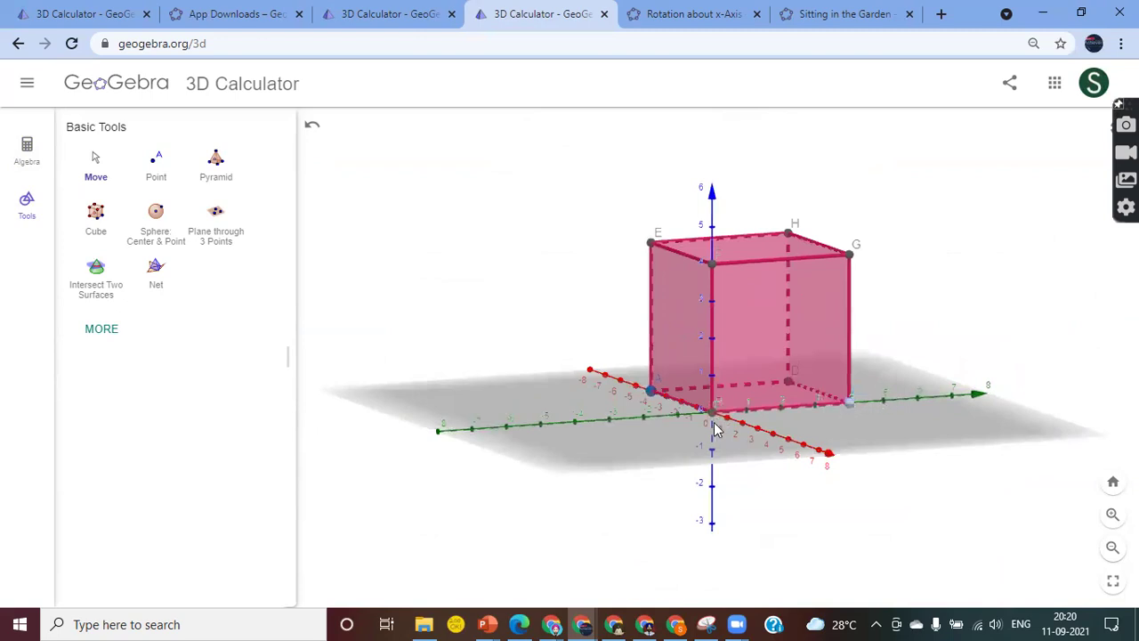
pyautogui.click(96, 166)
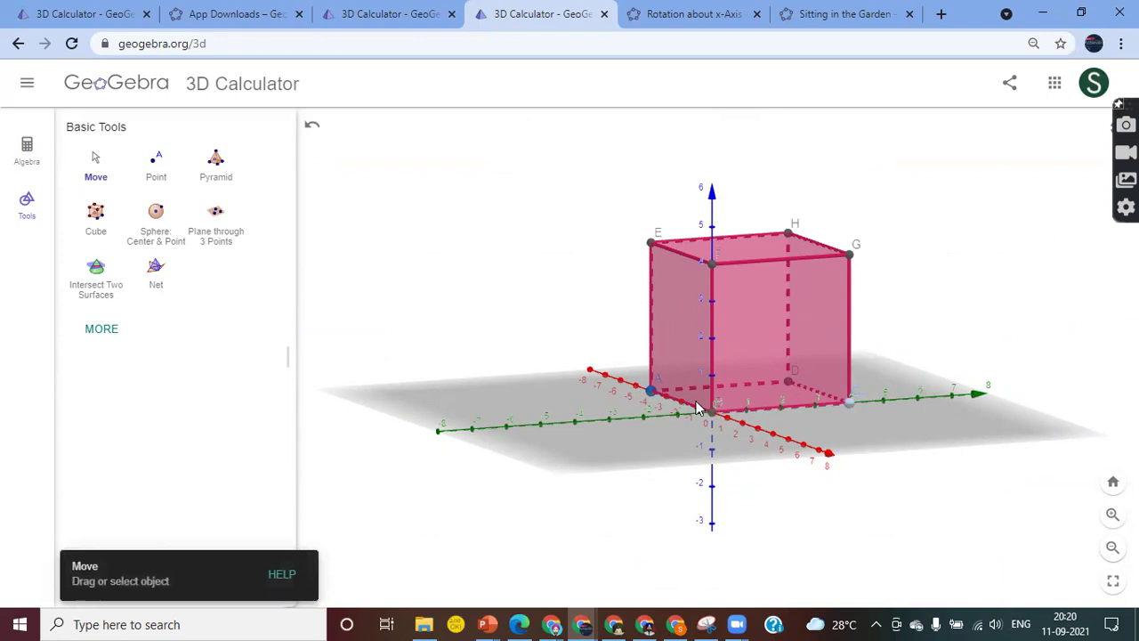
pyautogui.moveTo(653, 392); pyautogui.dragTo(632, 400)
pyautogui.moveTo(946, 450); pyautogui.dragTo(908, 449)
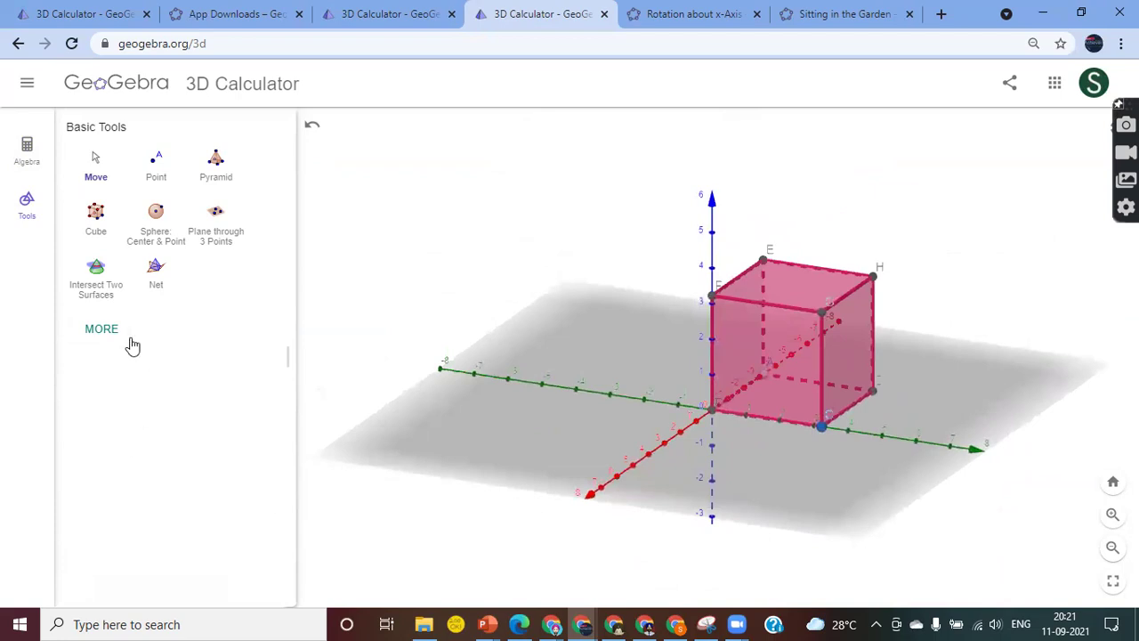
# Step: Delete the cube and its points B and A from the algebra list
pyautogui.click(29, 209)
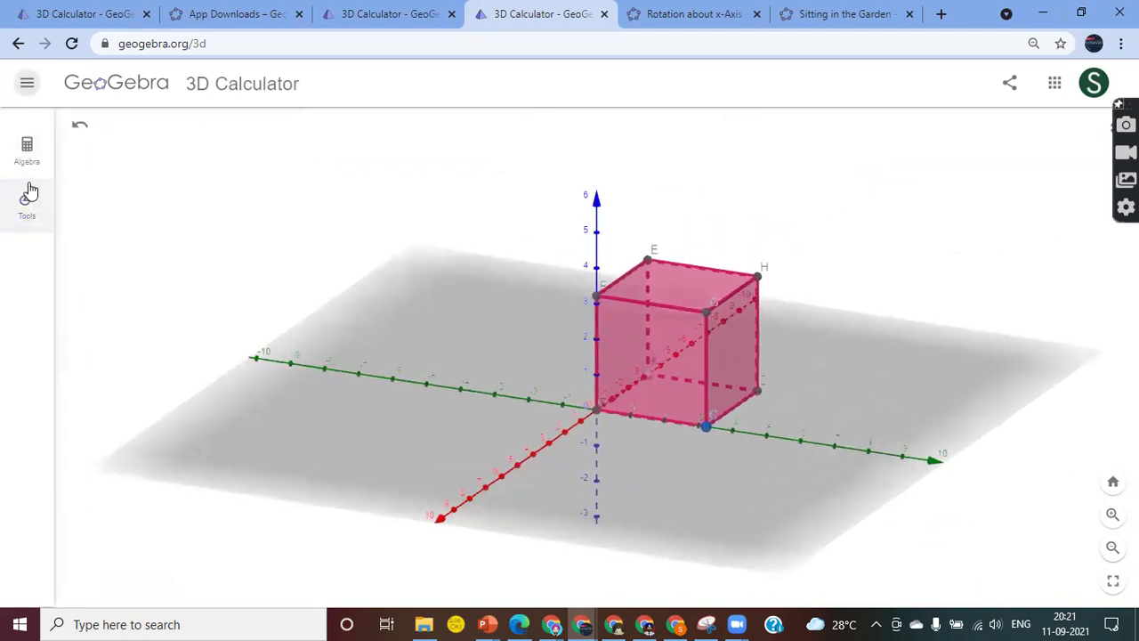
pyautogui.click(27, 151)
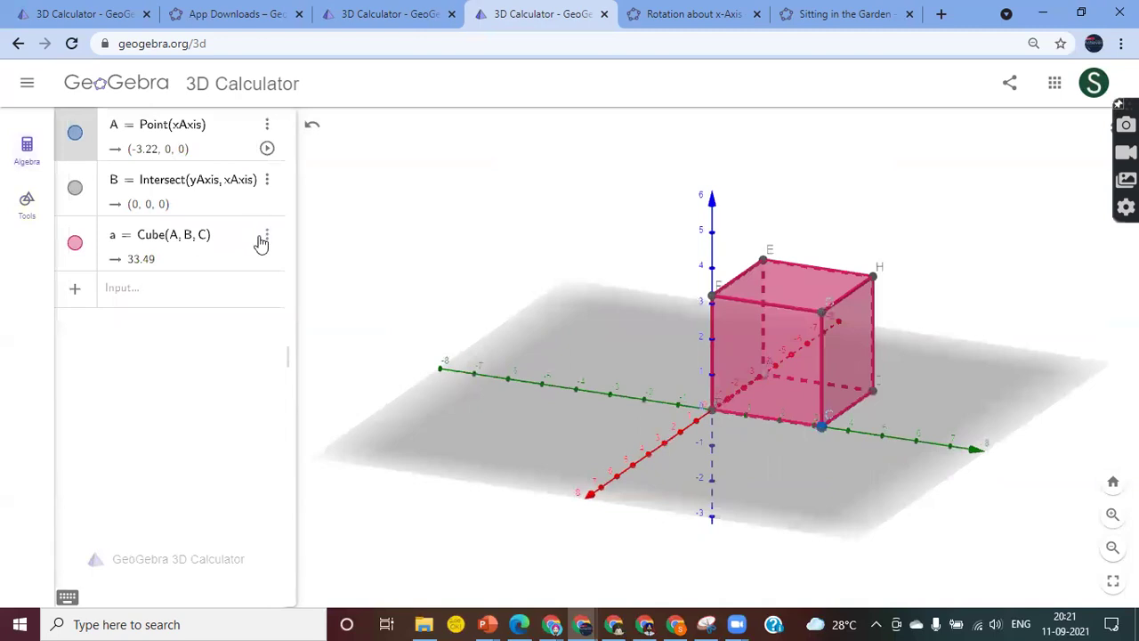
pyautogui.click(267, 234)
pyautogui.click(285, 284)
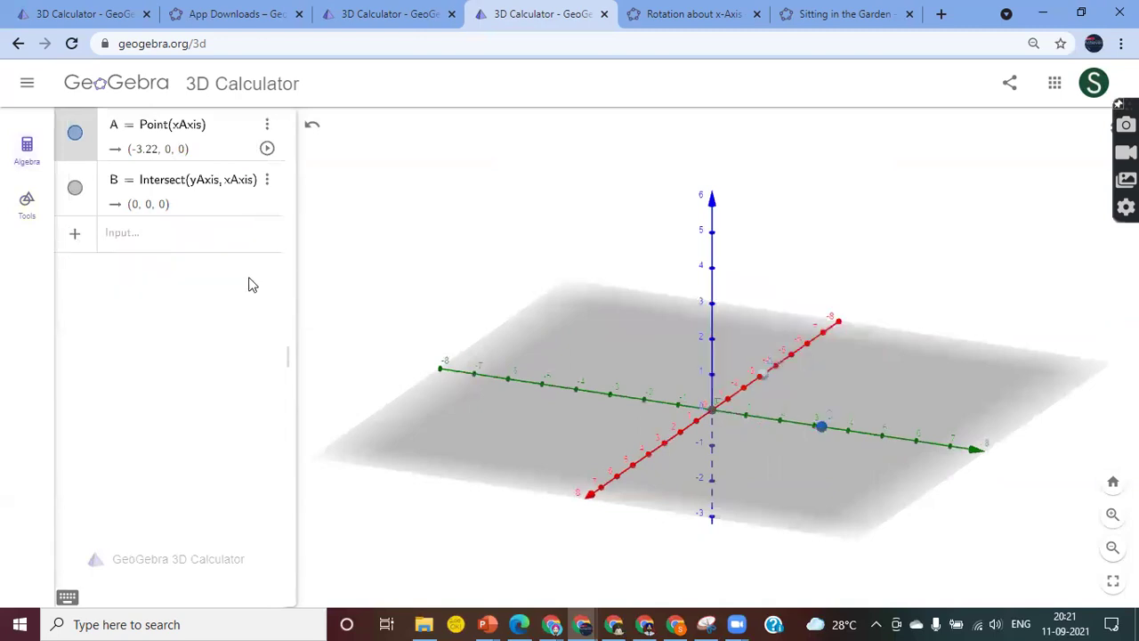
pyautogui.click(267, 179)
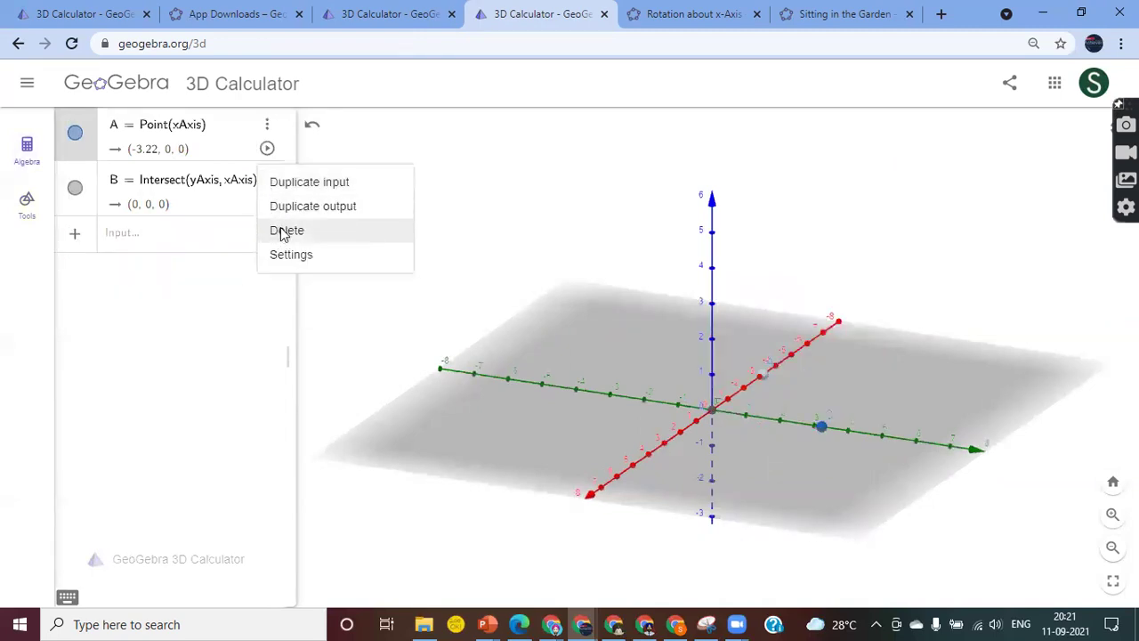
pyautogui.click(283, 231)
pyautogui.click(267, 127)
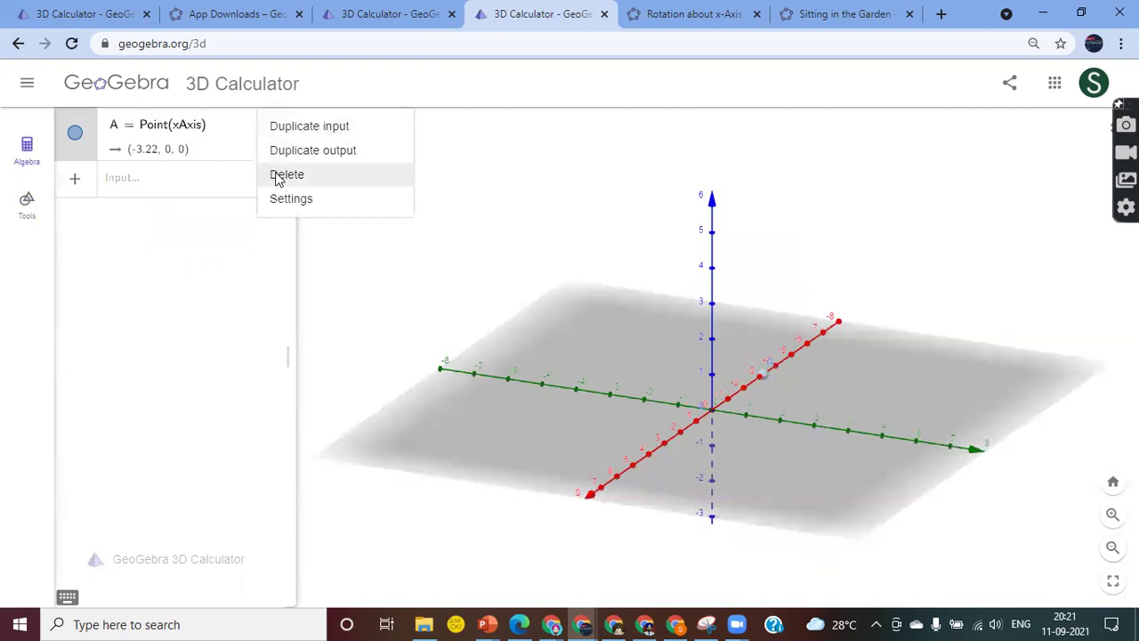
pyautogui.click(279, 178)
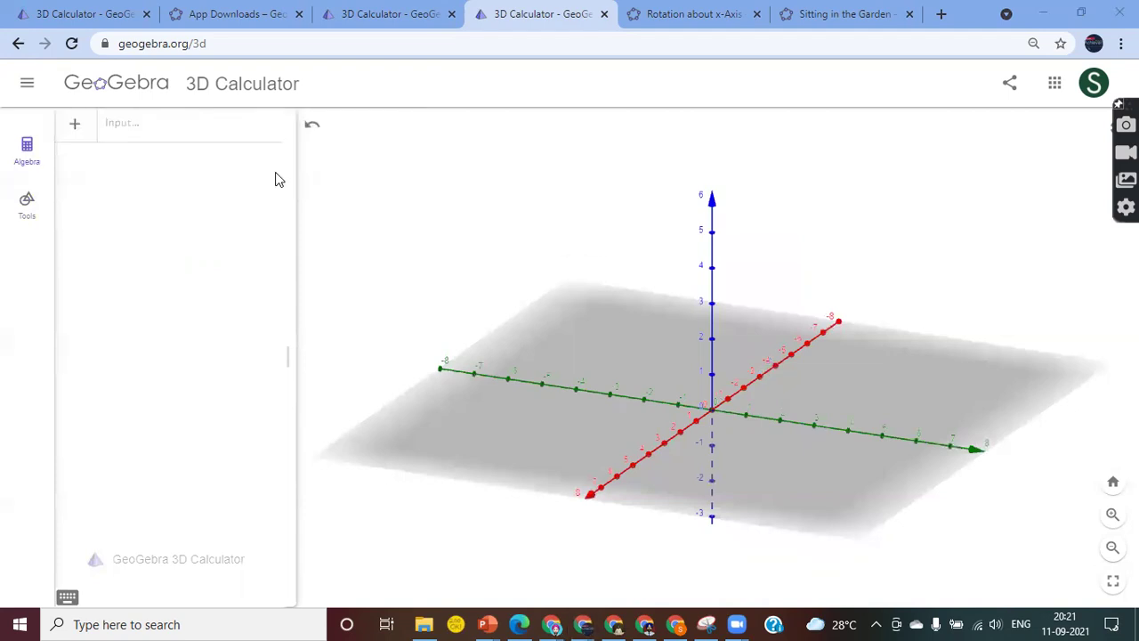
# Step: Create a regular polygon with 6 vertices from -4 on the green axis and the origin, and return to the Move tool
pyautogui.click(23, 205)
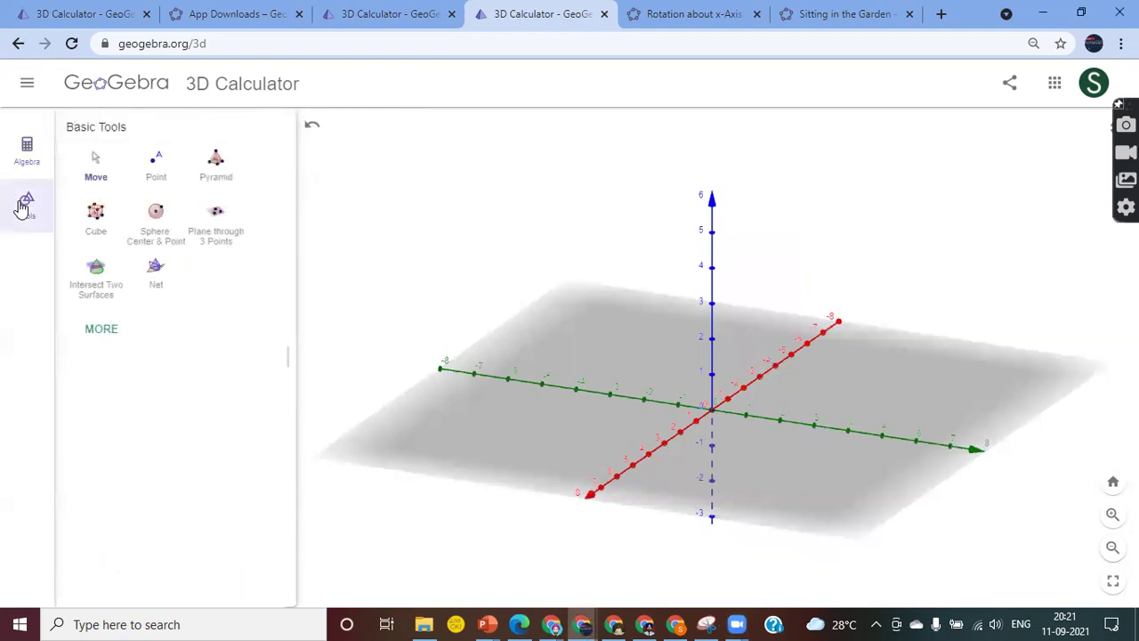
pyautogui.click(101, 329)
pyautogui.scroll(-5, 211, 423)
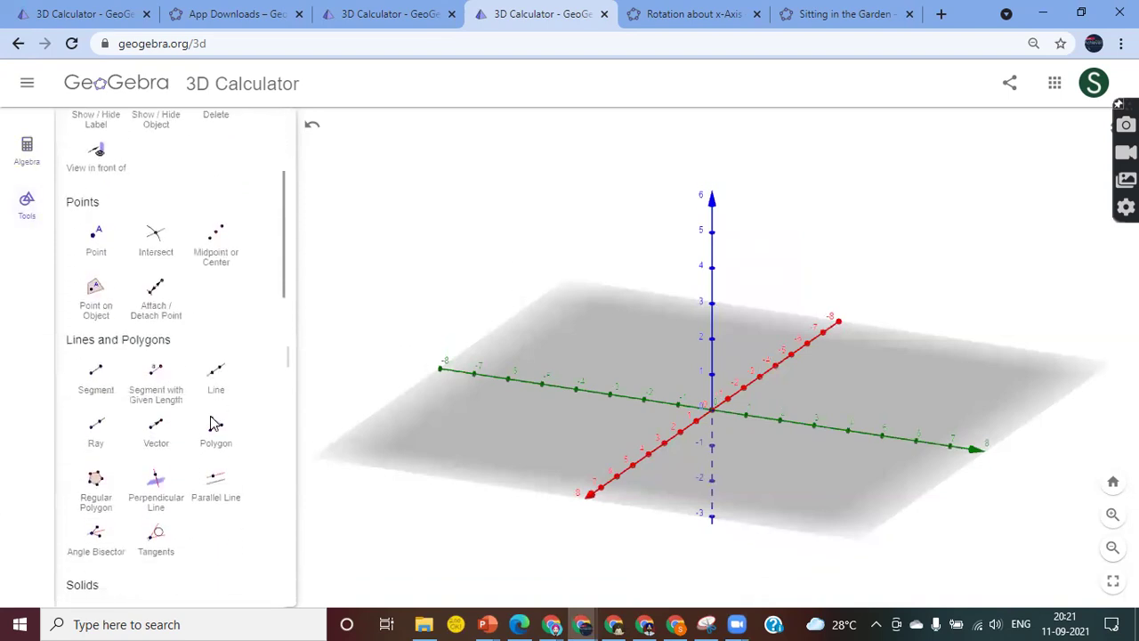
pyautogui.scroll(-1, 211, 423)
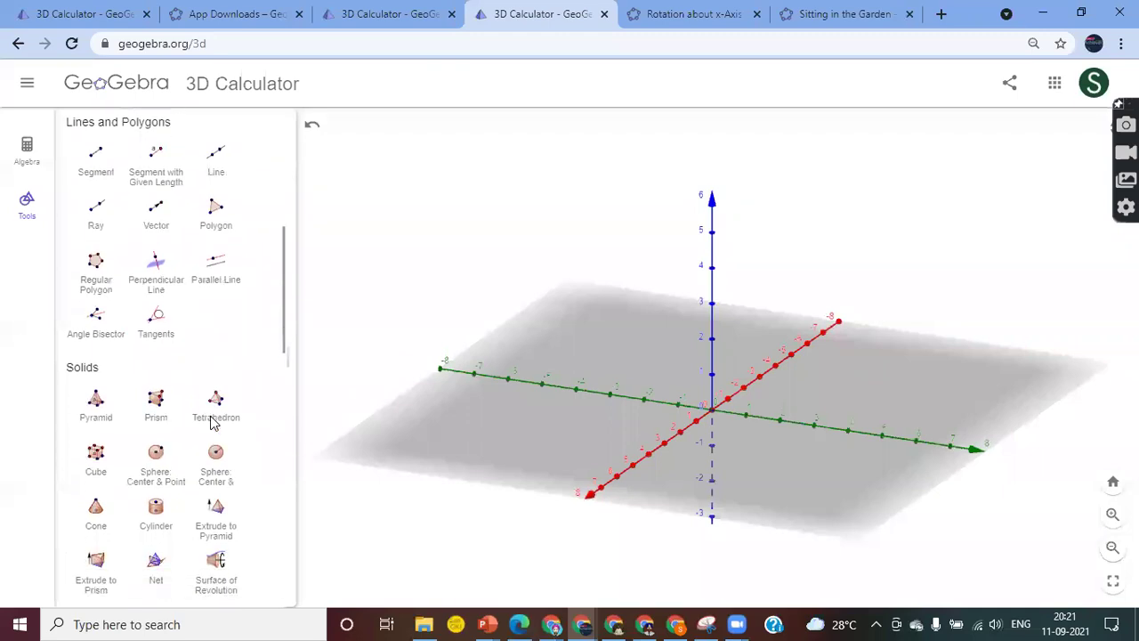
pyautogui.click(98, 283)
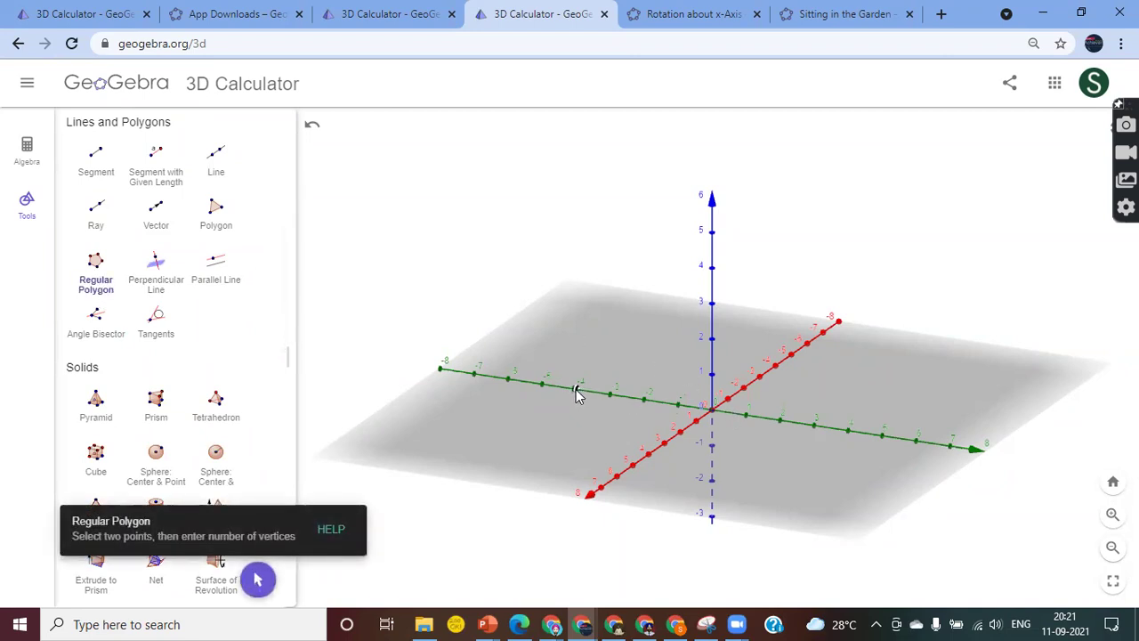
pyautogui.click(712, 410)
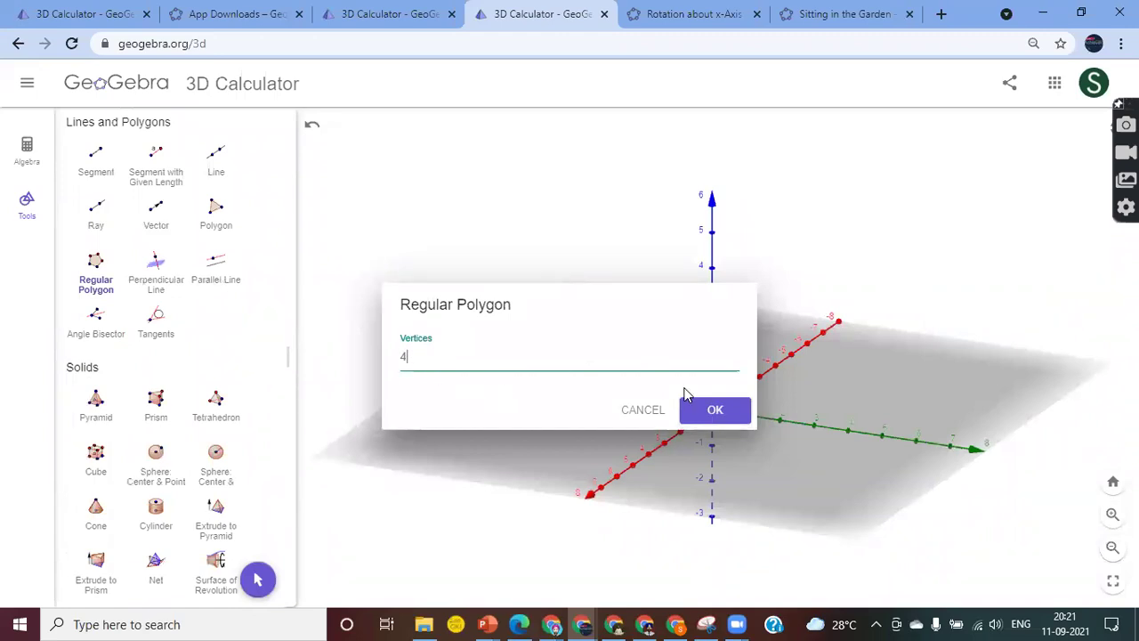
pyautogui.press('BackSpace')
pyautogui.write('6')
pyautogui.click(713, 411)
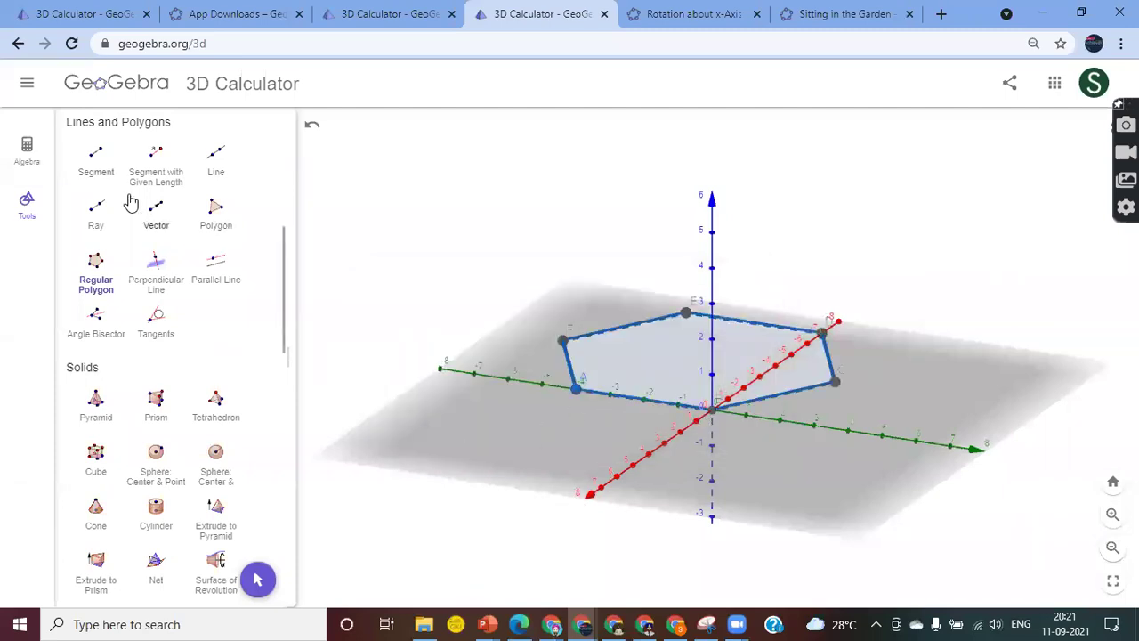
pyautogui.scroll(5, 108, 191)
pyautogui.click(98, 171)
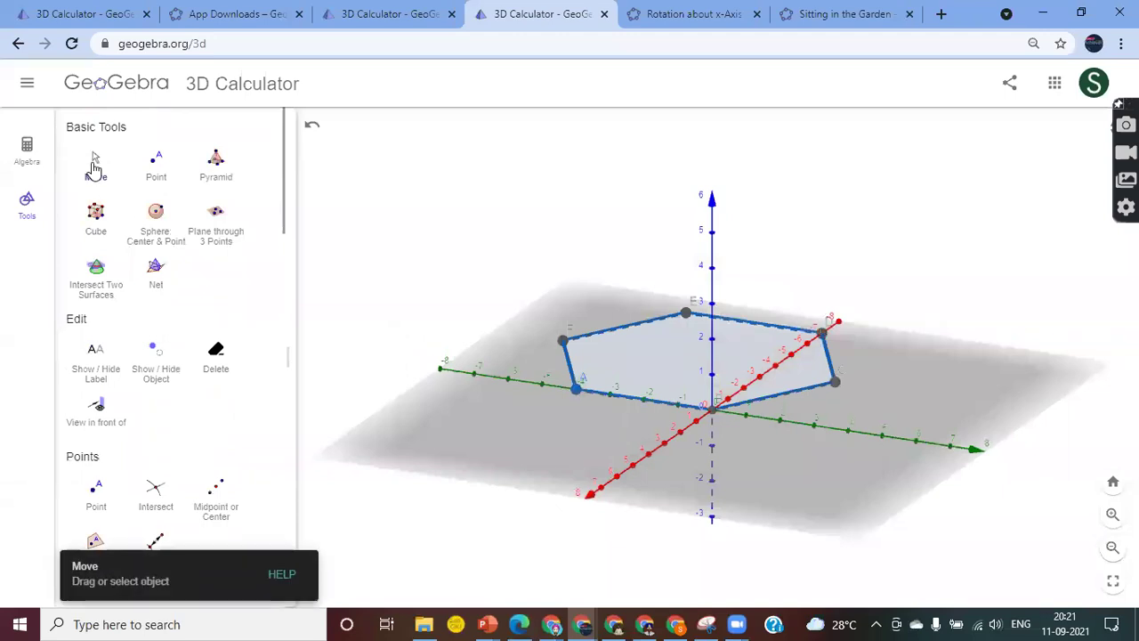
pyautogui.moveTo(898, 391)
pyautogui.mouseDown()
pyautogui.moveTo(859, 414)
pyautogui.moveTo(893, 436)
pyautogui.moveTo(903, 394)
pyautogui.moveTo(889, 388)
pyautogui.mouseUp()
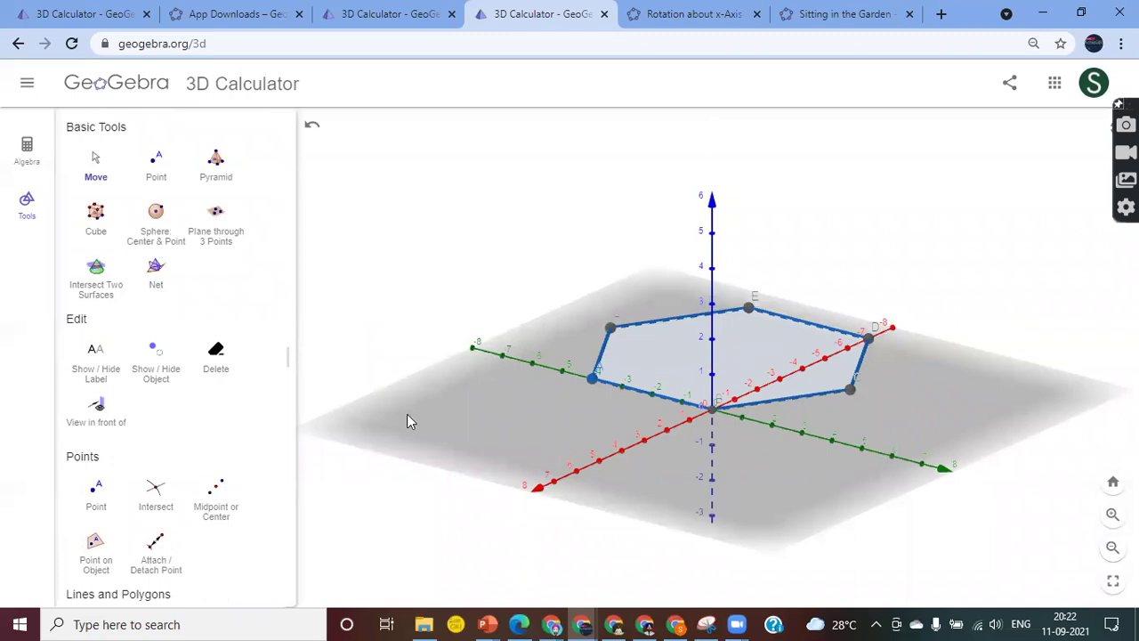
pyautogui.scroll(-5, 156, 467)
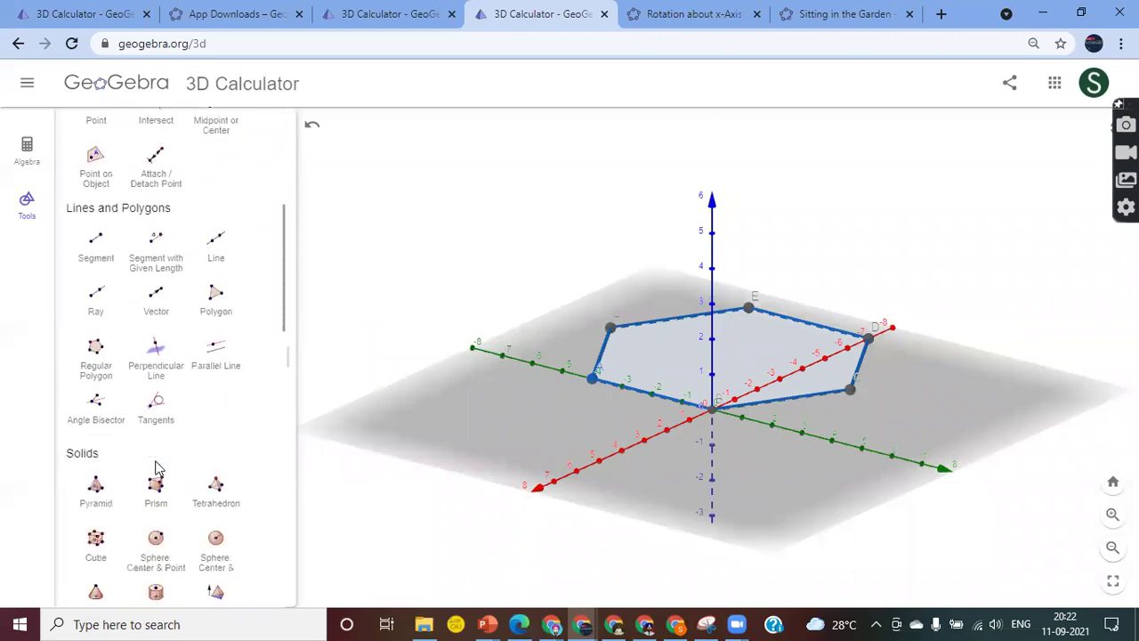
pyautogui.scroll(-2, 156, 467)
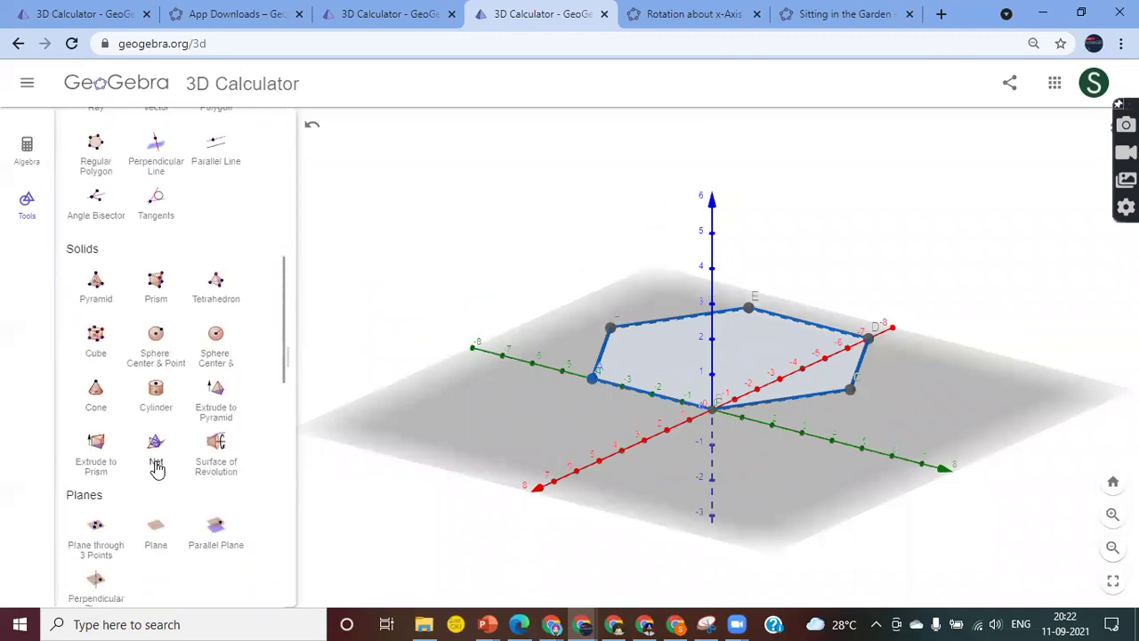
pyautogui.scroll(7, 156, 467)
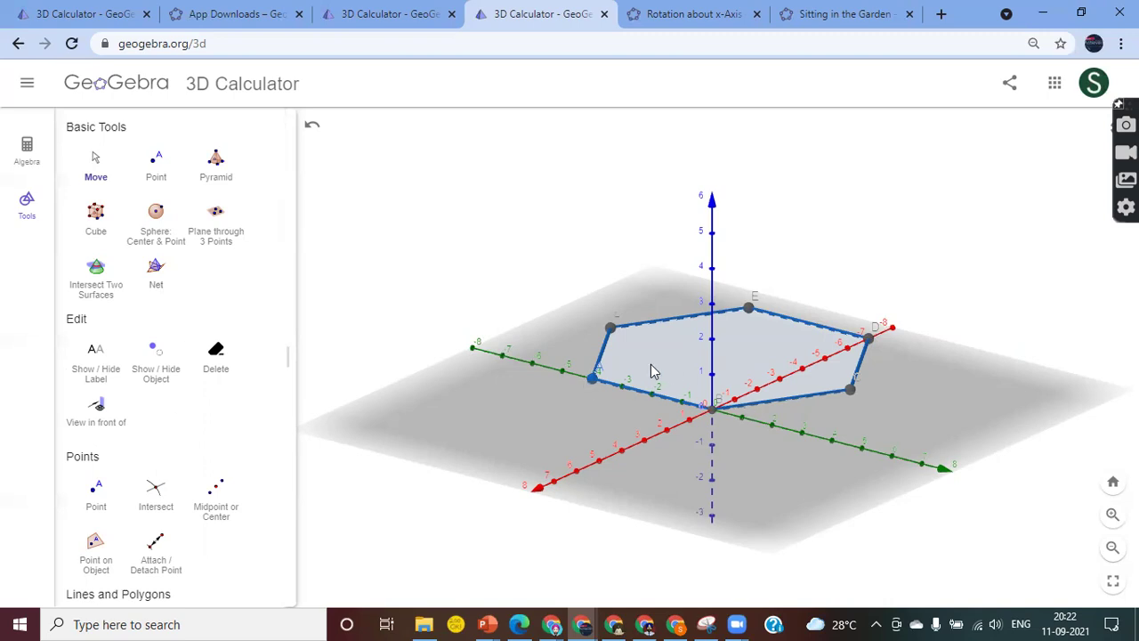
pyautogui.scroll(-4, 142, 419)
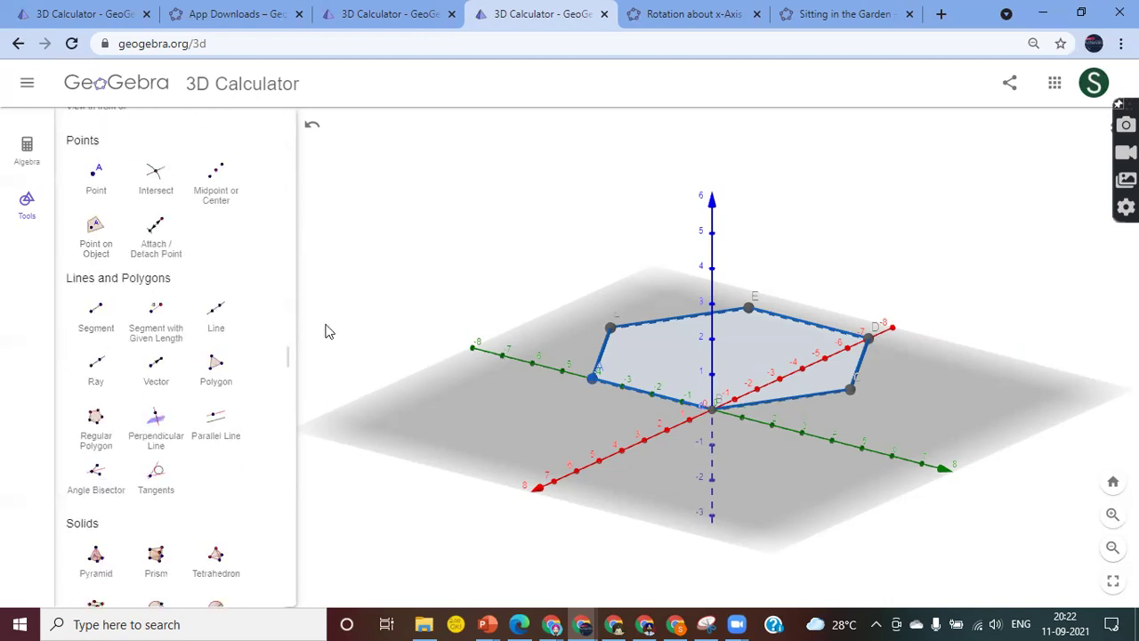
pyautogui.scroll(5, 157, 221)
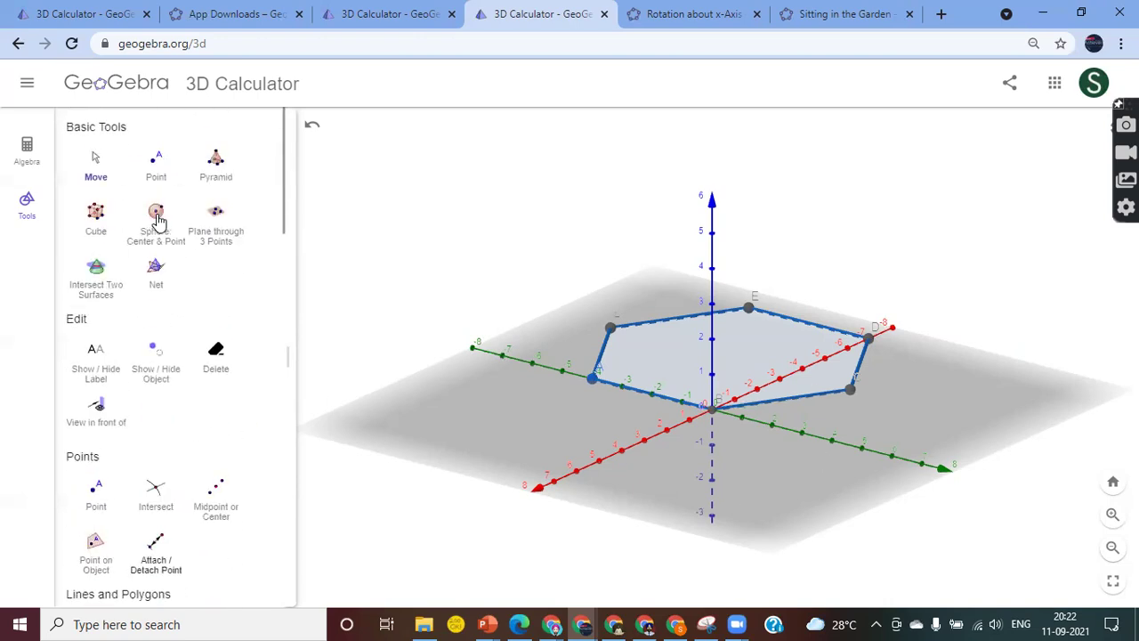
# Step: Create a prism on the regular hexagon poly1 with height 4 using the Prism command
pyautogui.click(27, 153)
pyautogui.click(127, 351)
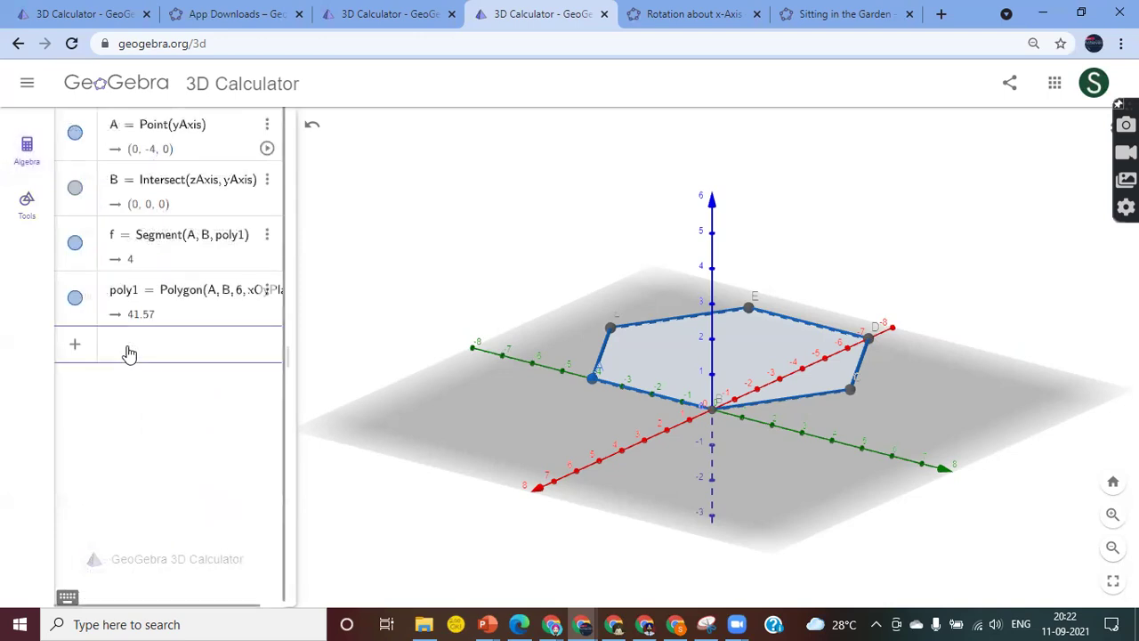
pyautogui.write('pris')
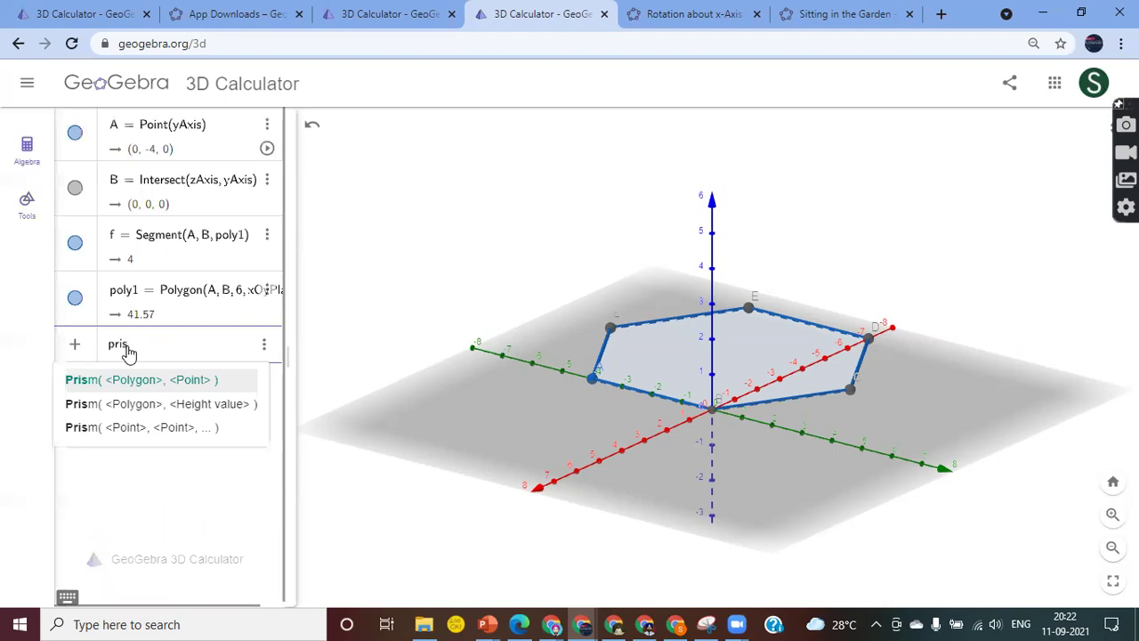
pyautogui.press('Down')
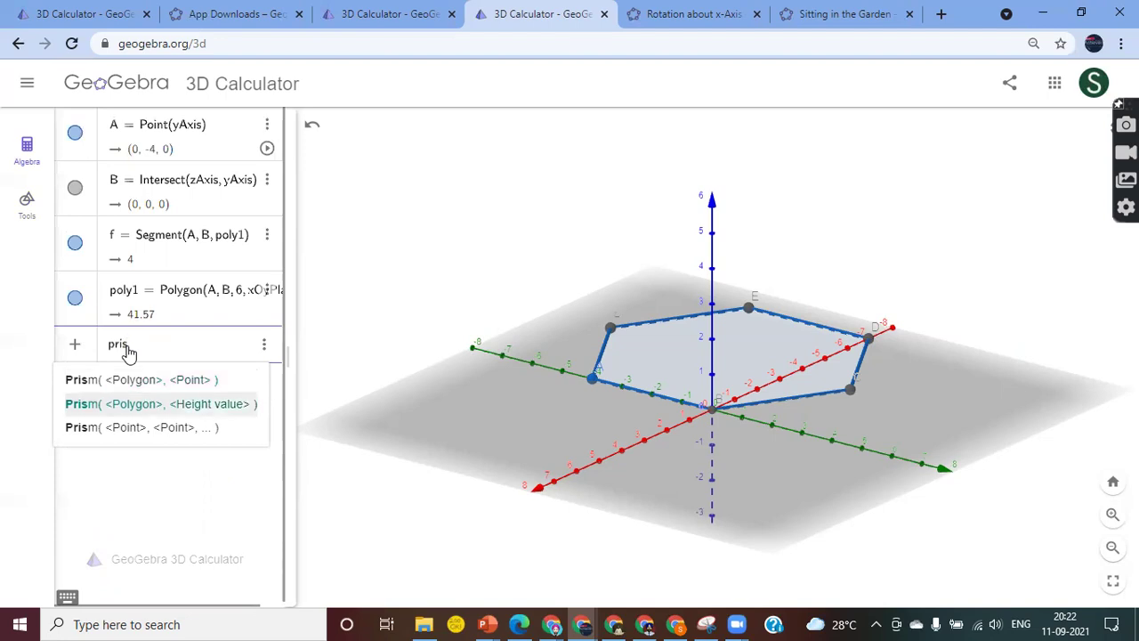
pyautogui.press('Return')
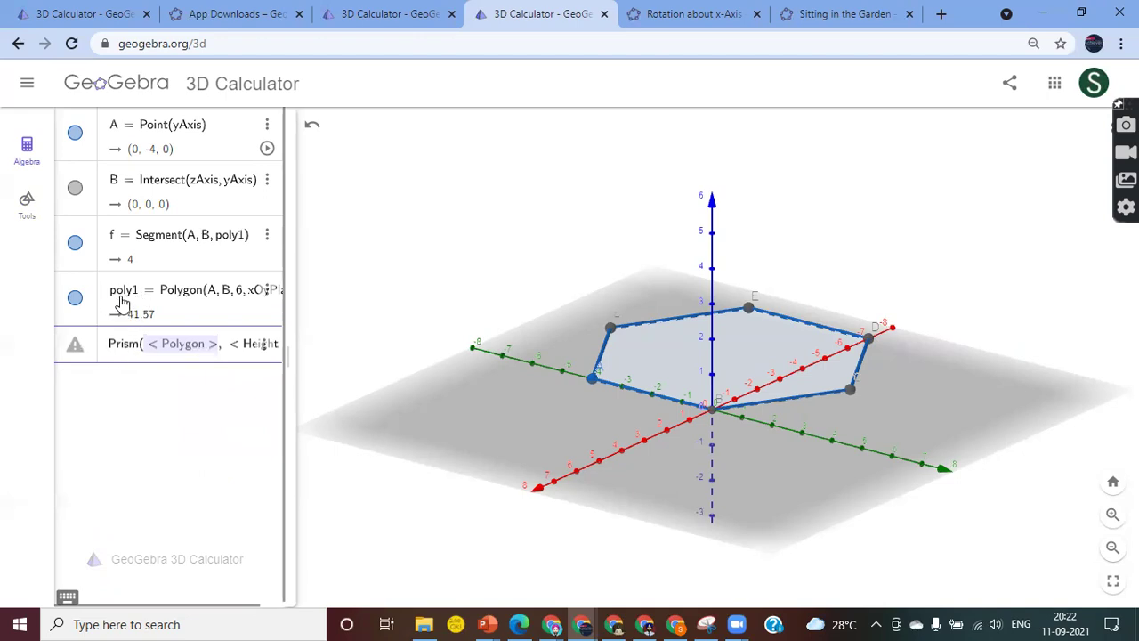
pyautogui.write('poly1')
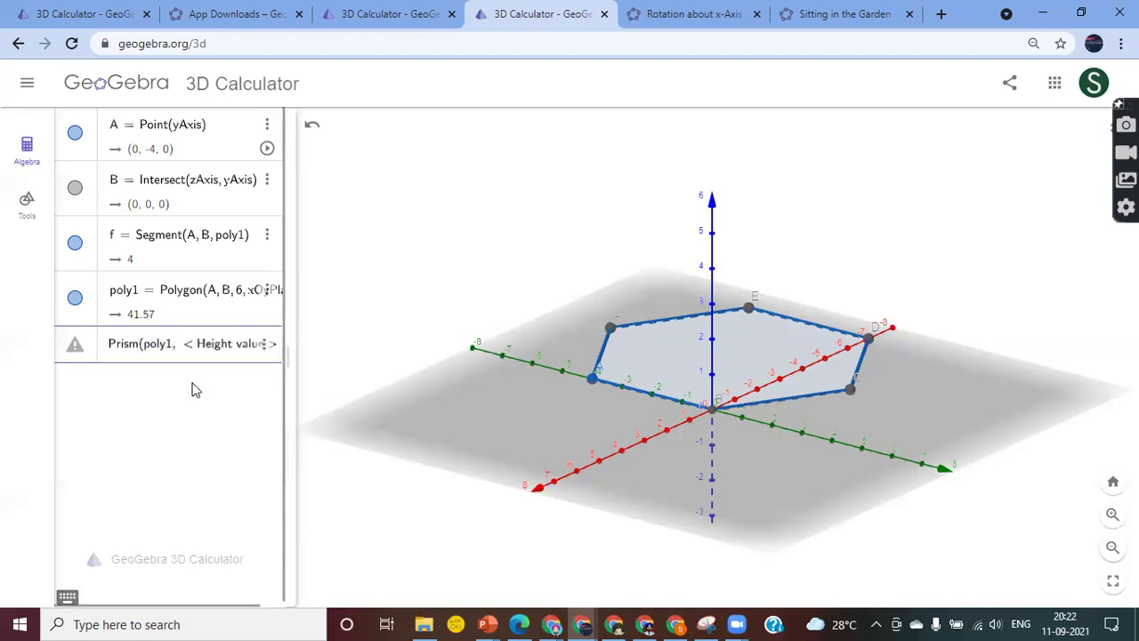
pyautogui.press('Right')
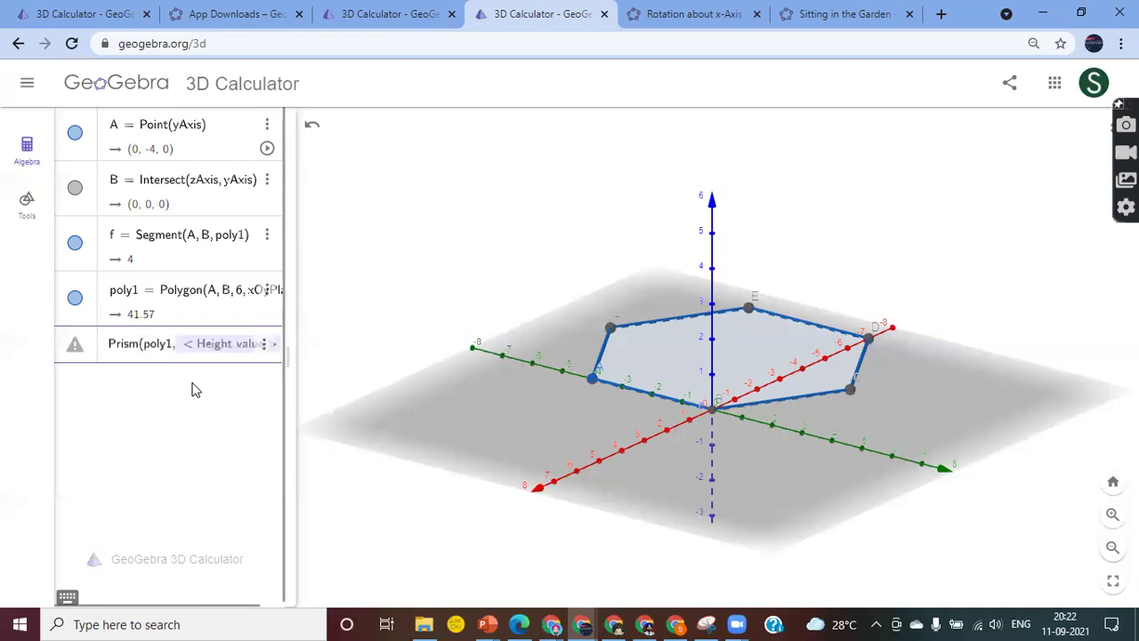
pyautogui.write('4')
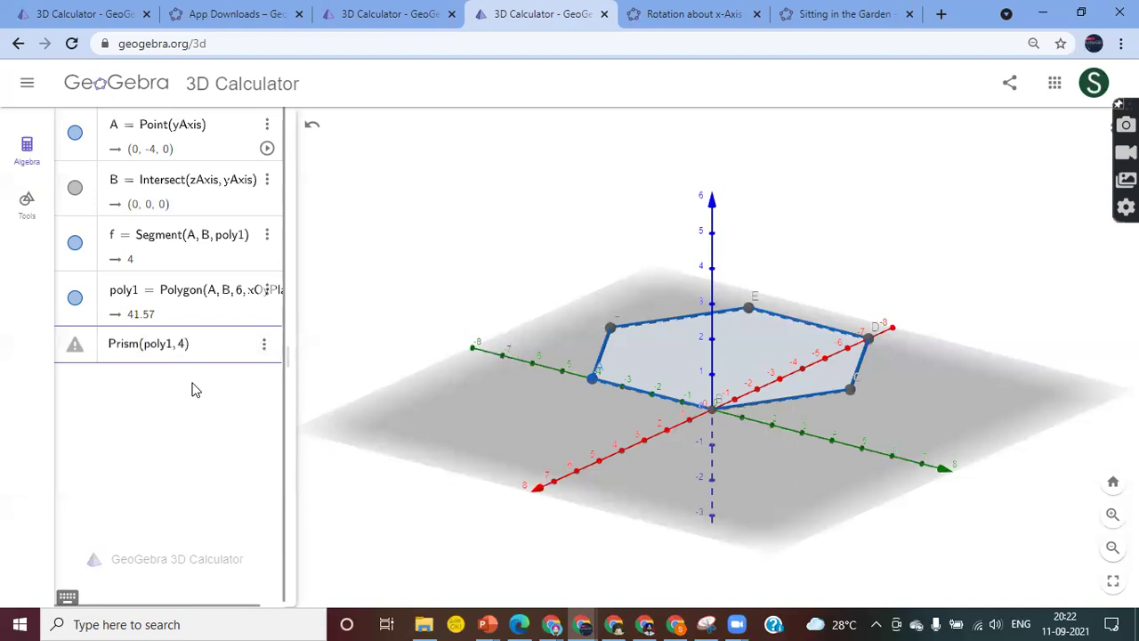
pyautogui.press('Return')
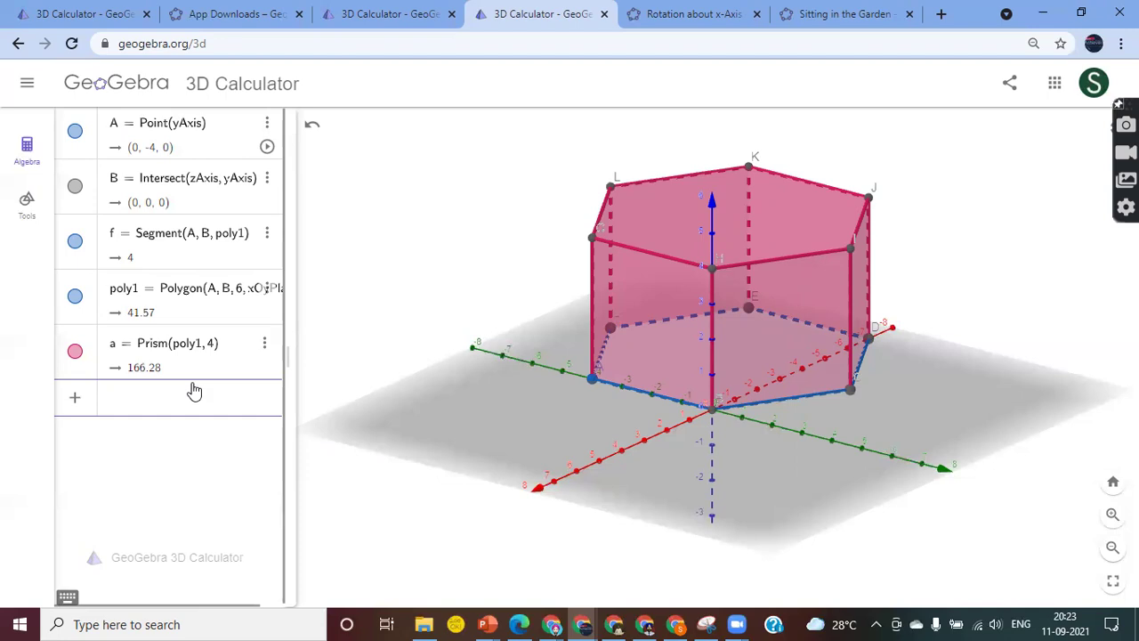
pyautogui.moveTo(929, 450); pyautogui.dragTo(850, 452)
pyautogui.click(145, 408)
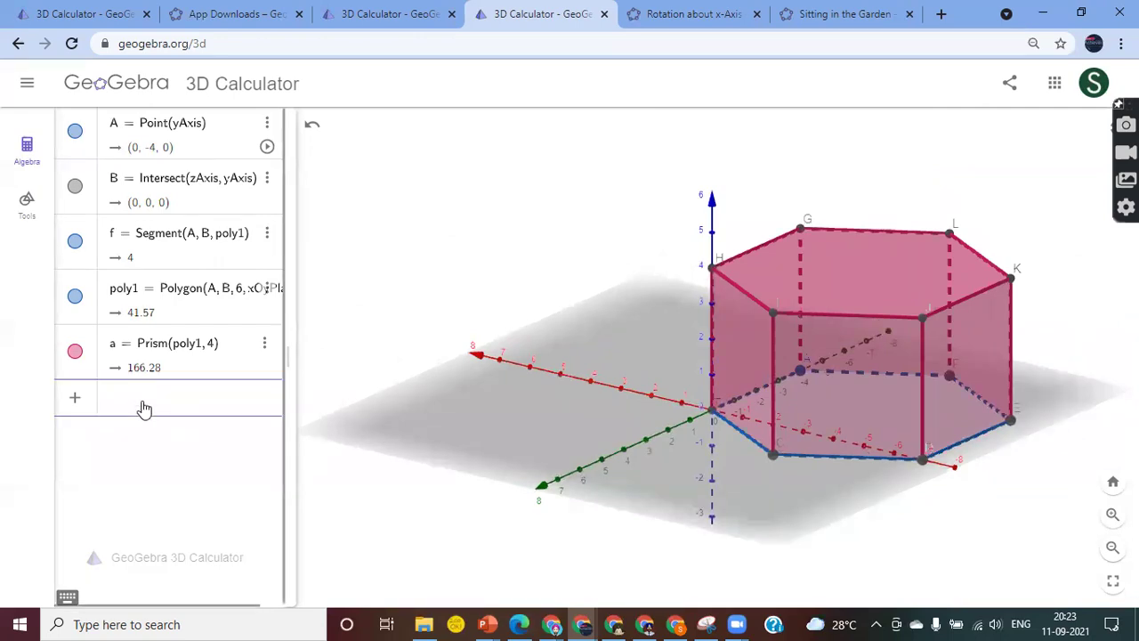
pyautogui.write('h = 3')
pyautogui.press('Return')
pyautogui.write('a =')
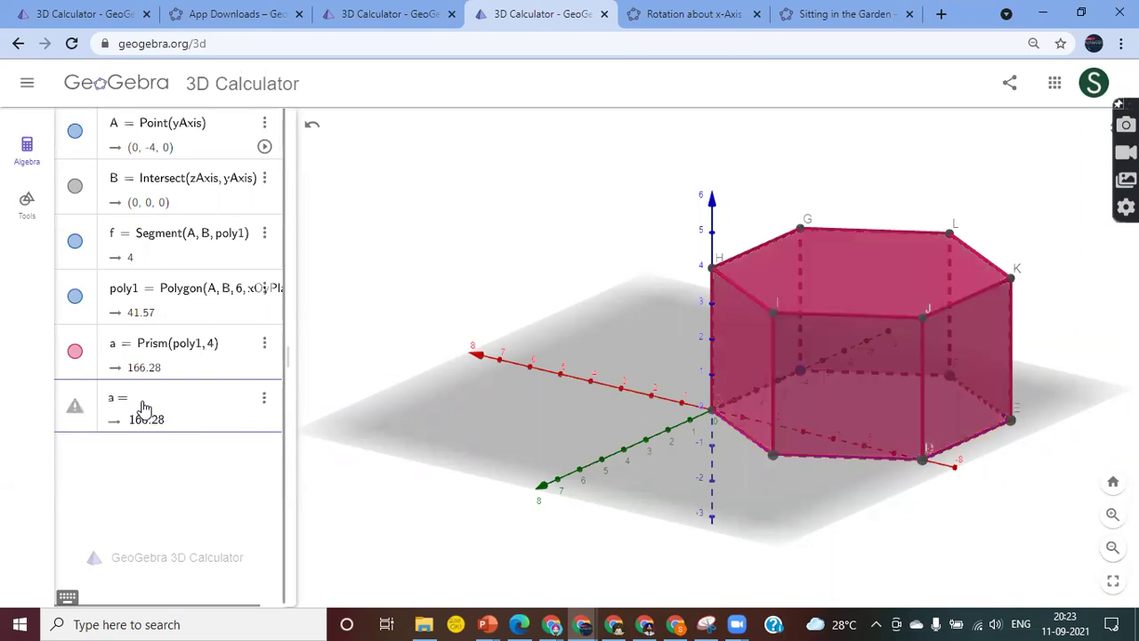
pyautogui.press('BackSpace')
pyautogui.press('BackSpace')
pyautogui.press('BackSpace')
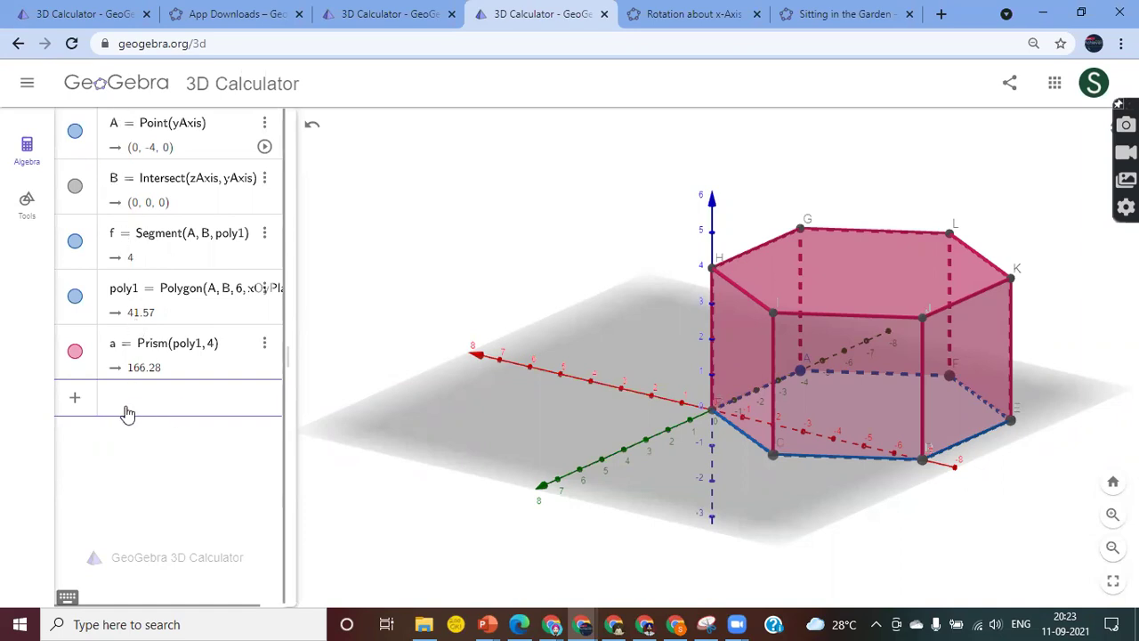
# Step: Define a slider ht with the value 3 in the algebra list
pyautogui.write('he')
pyautogui.press('BackSpace')
pyautogui.write('t =')
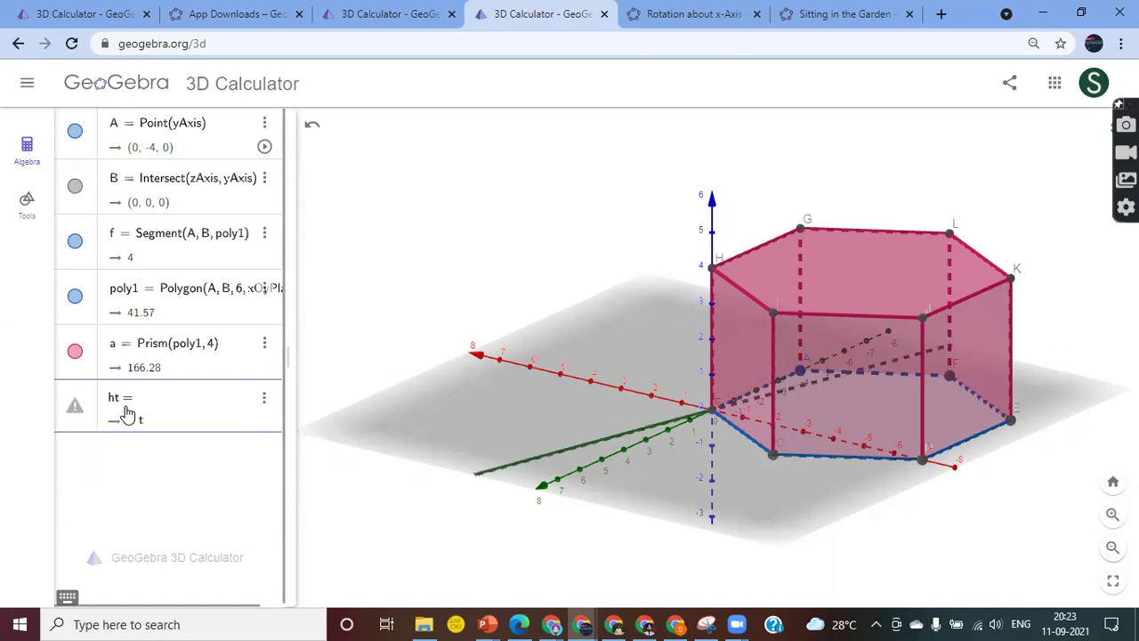
pyautogui.write(' 3')
pyautogui.press('Return')
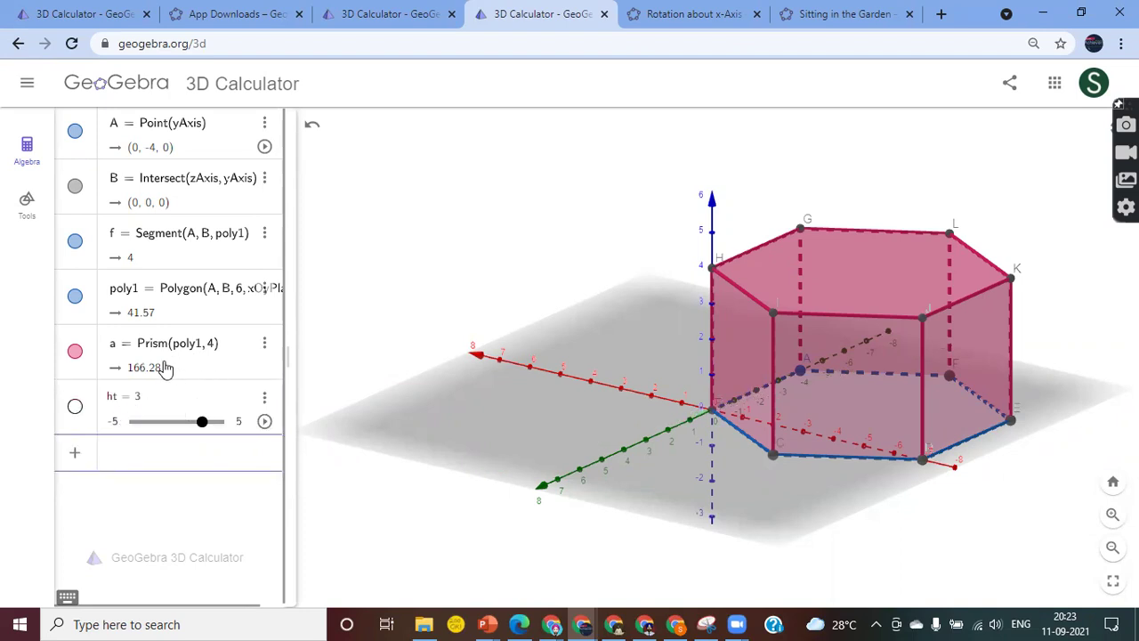
# Step: Replace the prism's fixed height with the slider ht, making its definition Prism(poly1, ht)
pyautogui.click(210, 351)
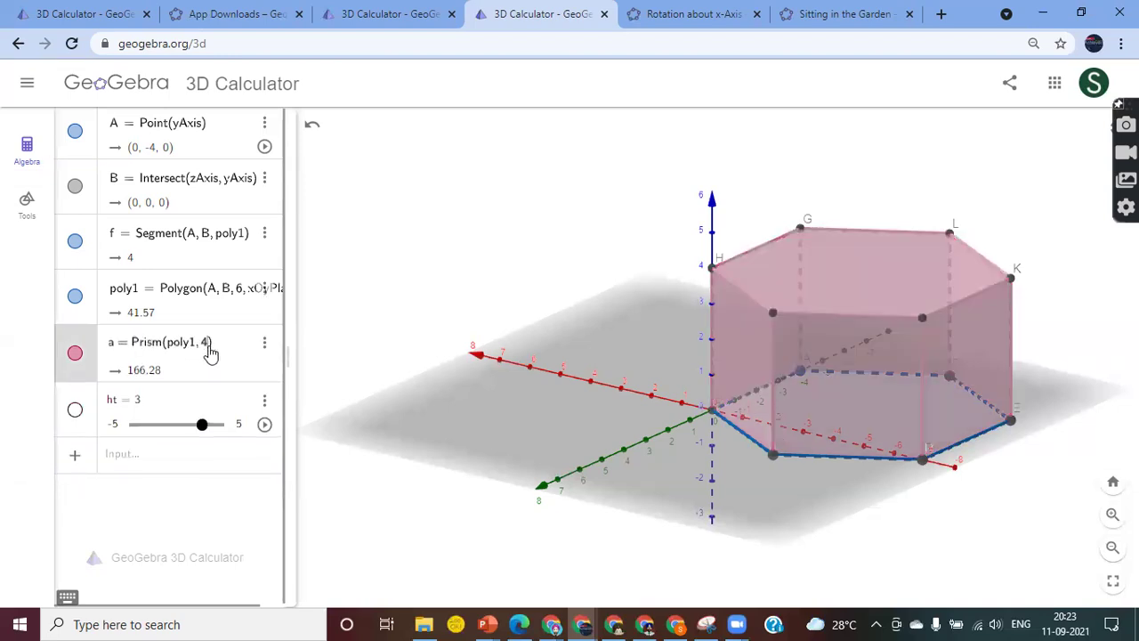
pyautogui.press('BackSpace')
pyautogui.write('ht')
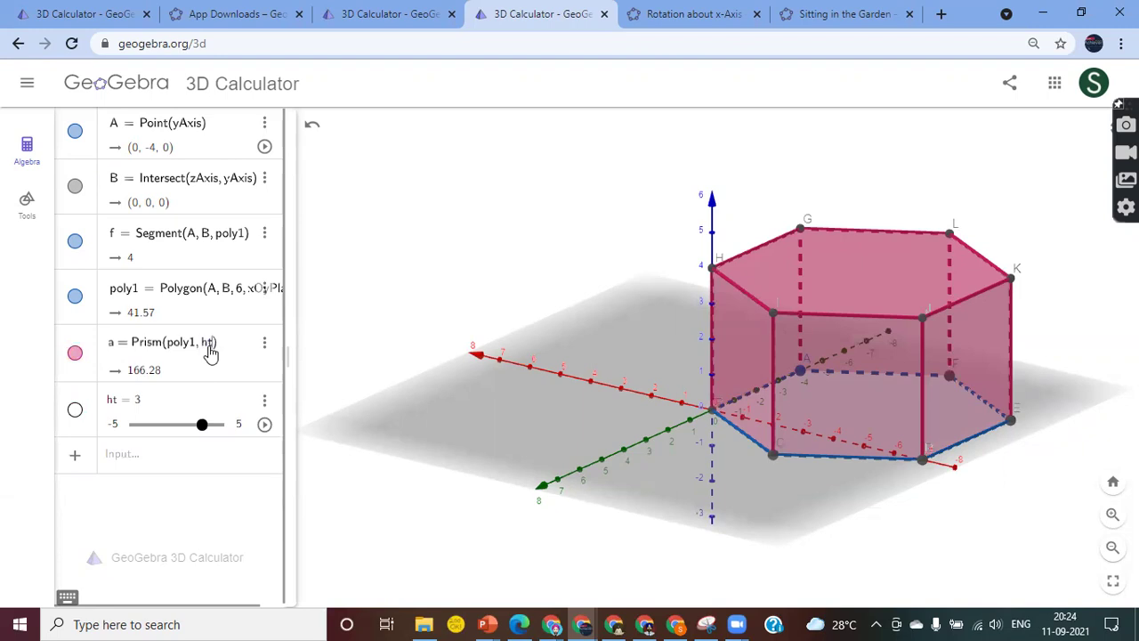
pyautogui.press('Return')
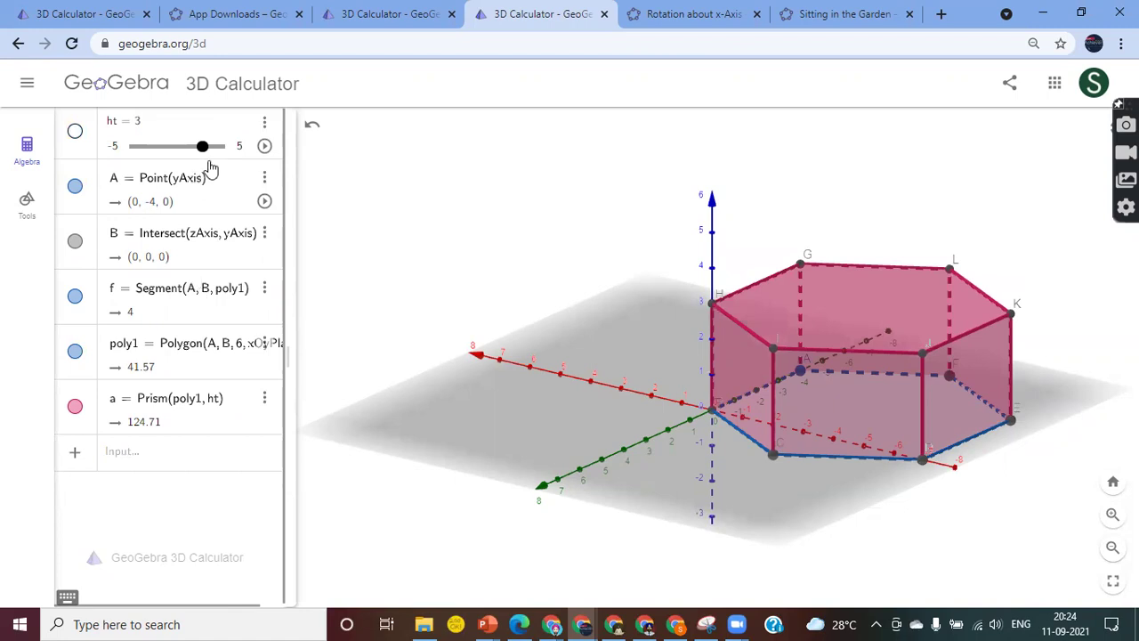
# Step: Raise the prism by moving the ht slider to 4.7, and view it from the side
pyautogui.moveTo(203, 152)
pyautogui.mouseDown()
pyautogui.moveTo(178, 153)
pyautogui.moveTo(229, 151)
pyautogui.moveTo(190, 151)
pyautogui.moveTo(212, 151)
pyautogui.mouseUp()
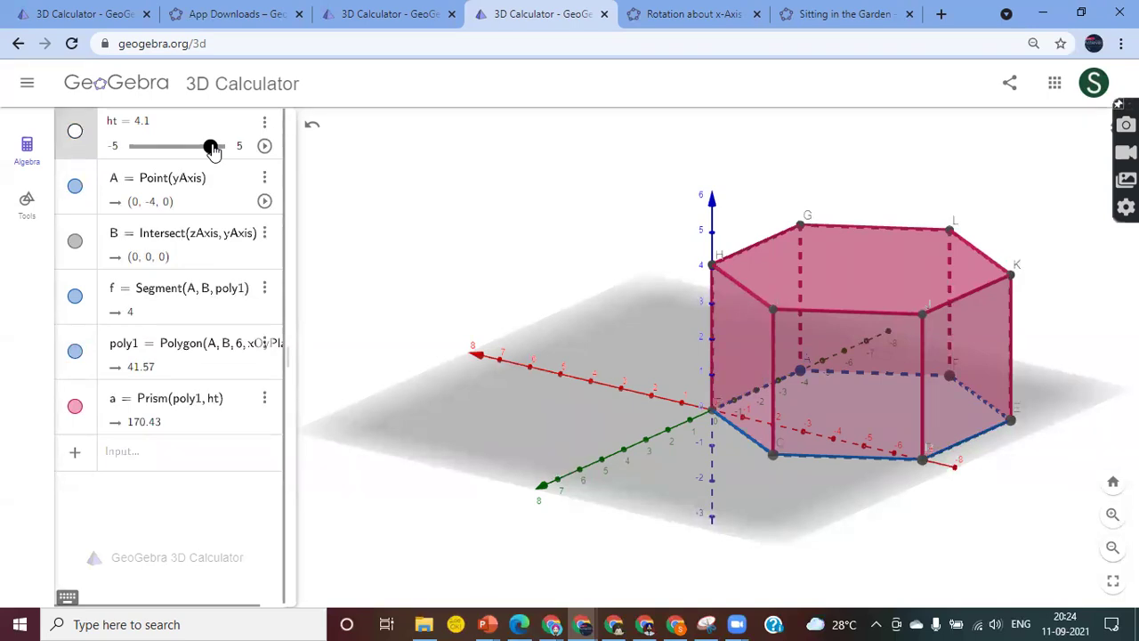
pyautogui.moveTo(212, 150)
pyautogui.mouseDown()
pyautogui.moveTo(196, 147)
pyautogui.moveTo(207, 153)
pyautogui.moveTo(191, 160)
pyautogui.moveTo(219, 162)
pyautogui.mouseUp()
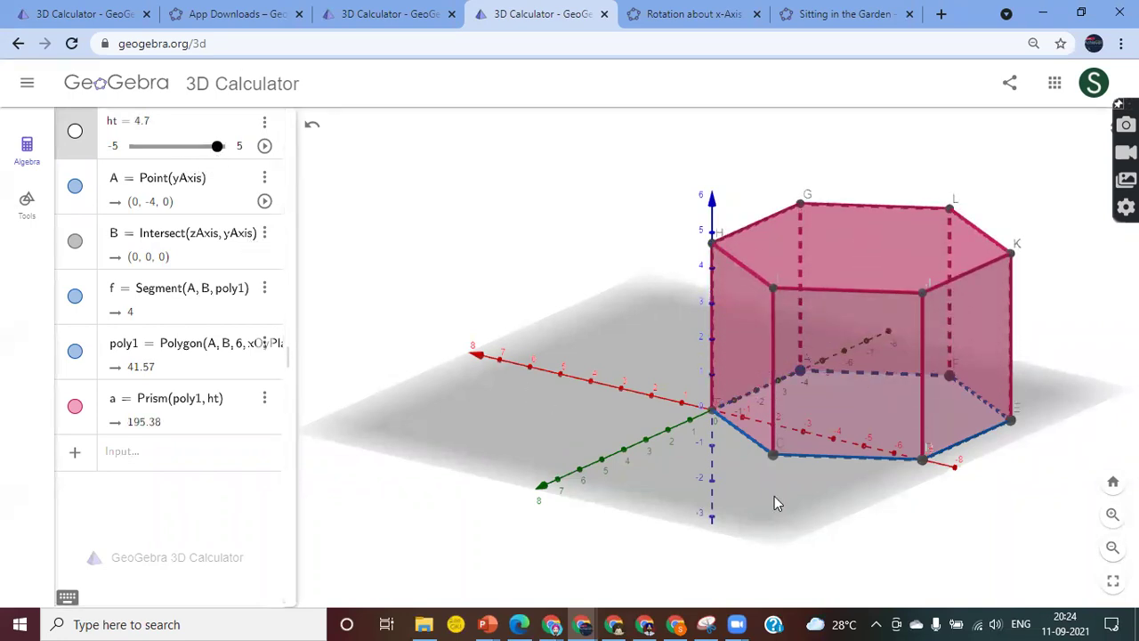
pyautogui.moveTo(847, 526); pyautogui.dragTo(610, 518)
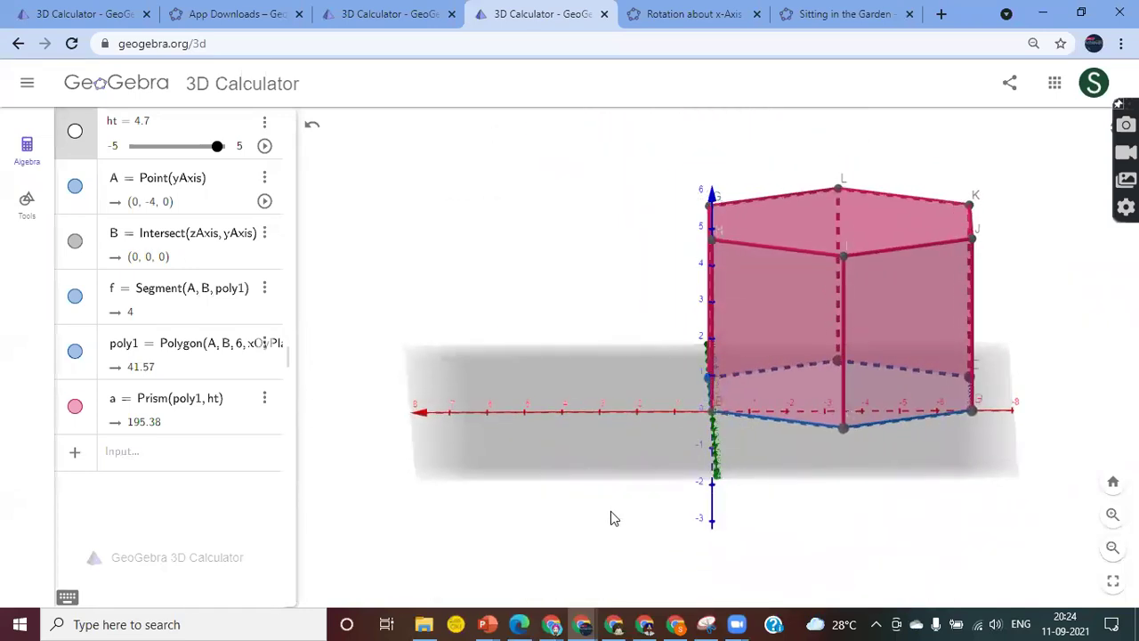
# Step: Try to create a circle centred at (0,0,0) with radius 3 using the point-and-radius Circle command
pyautogui.click(119, 460)
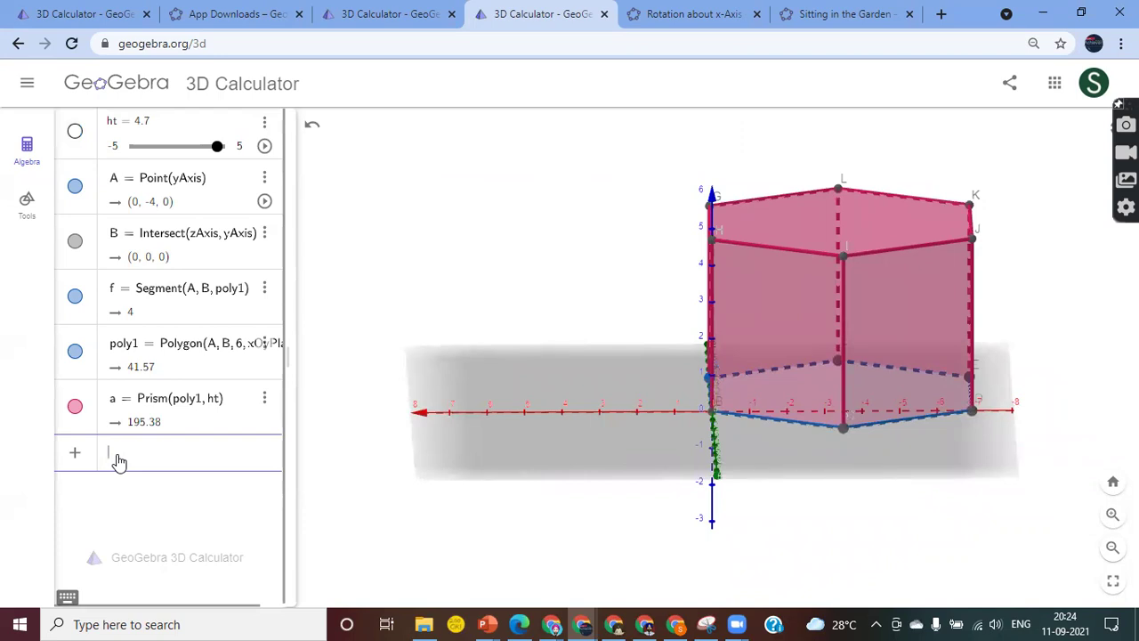
pyautogui.write('cir')
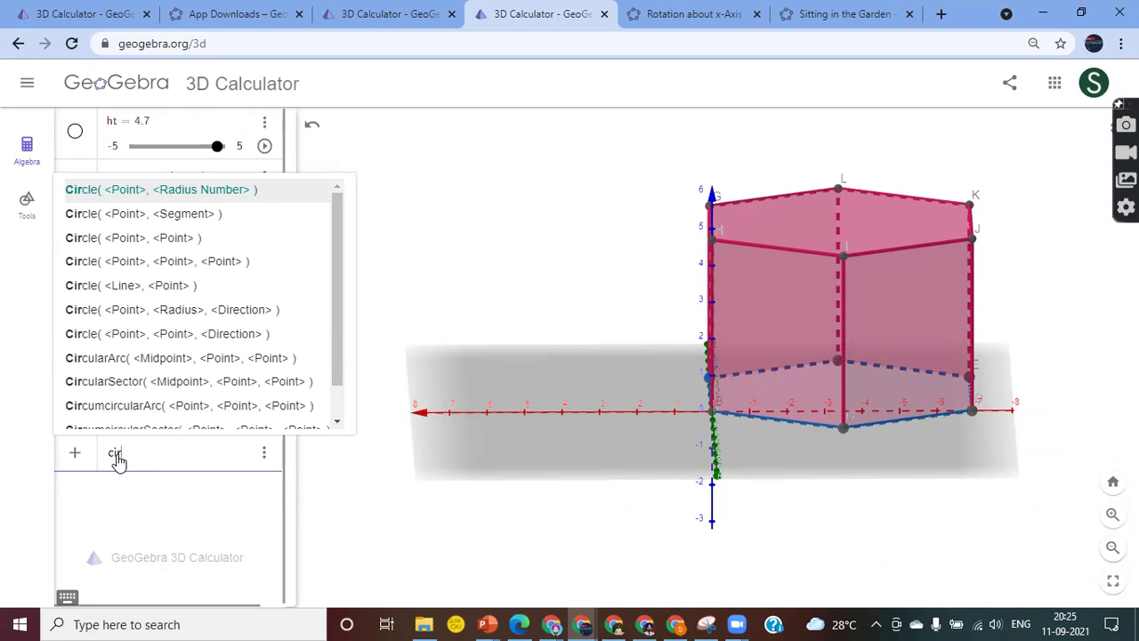
pyautogui.press('Return')
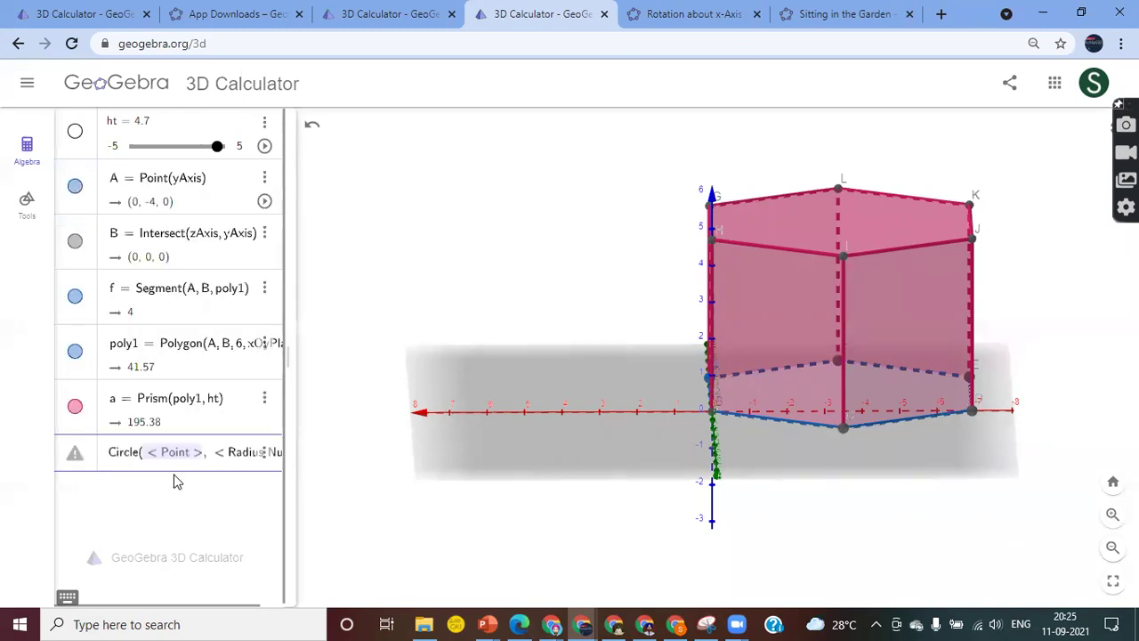
pyautogui.write('(0,')
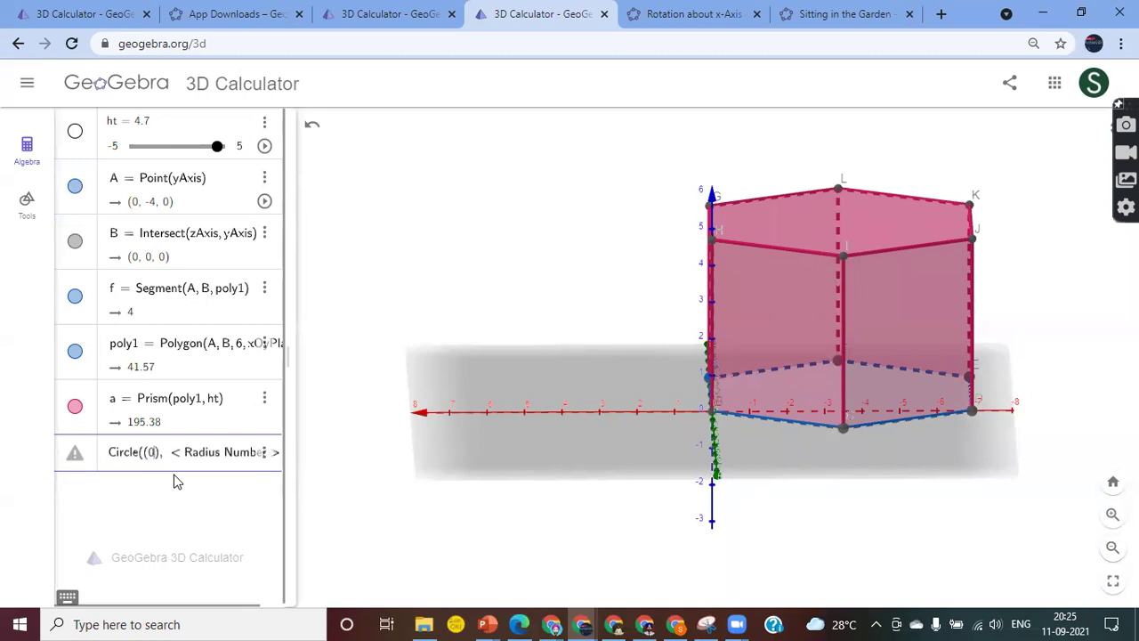
pyautogui.write('0,0')
pyautogui.press('Right')
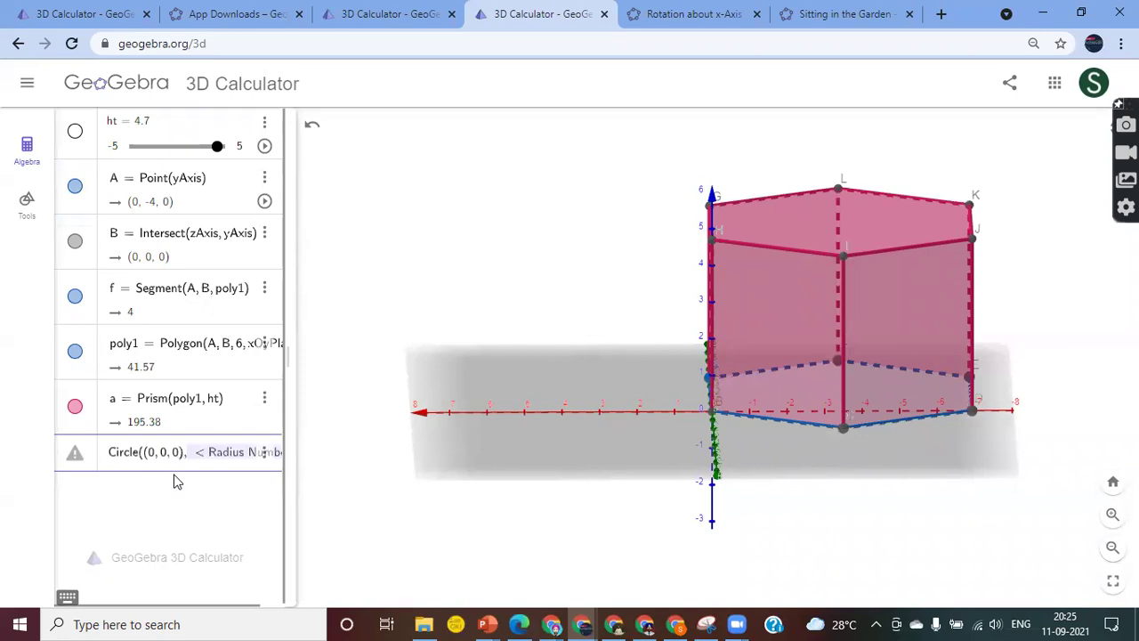
pyautogui.write('3')
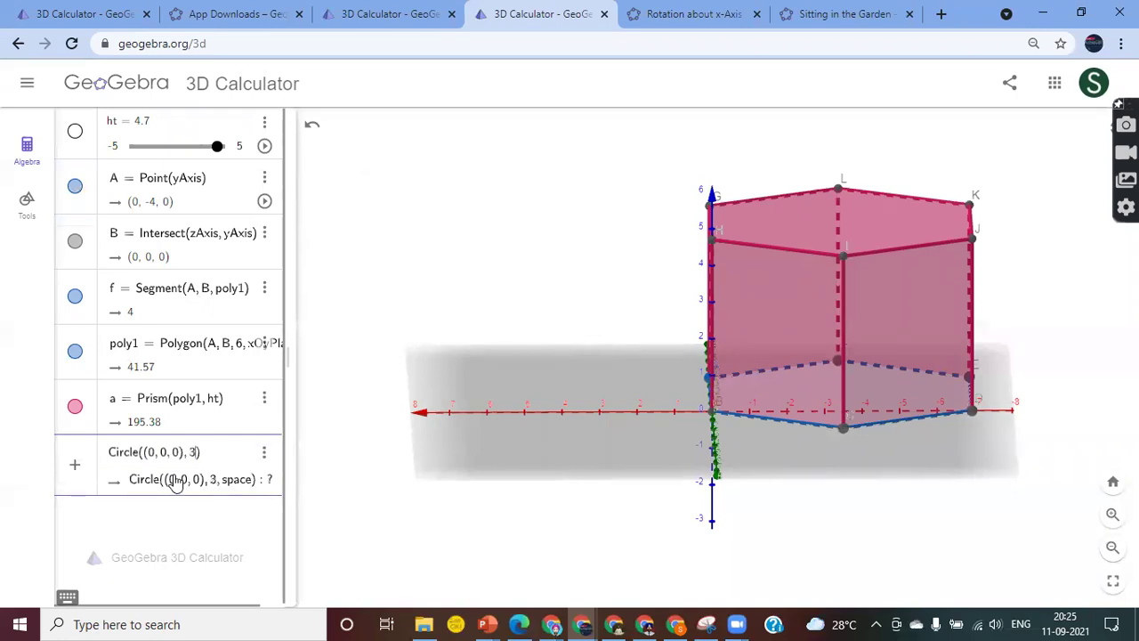
pyautogui.press('Return')
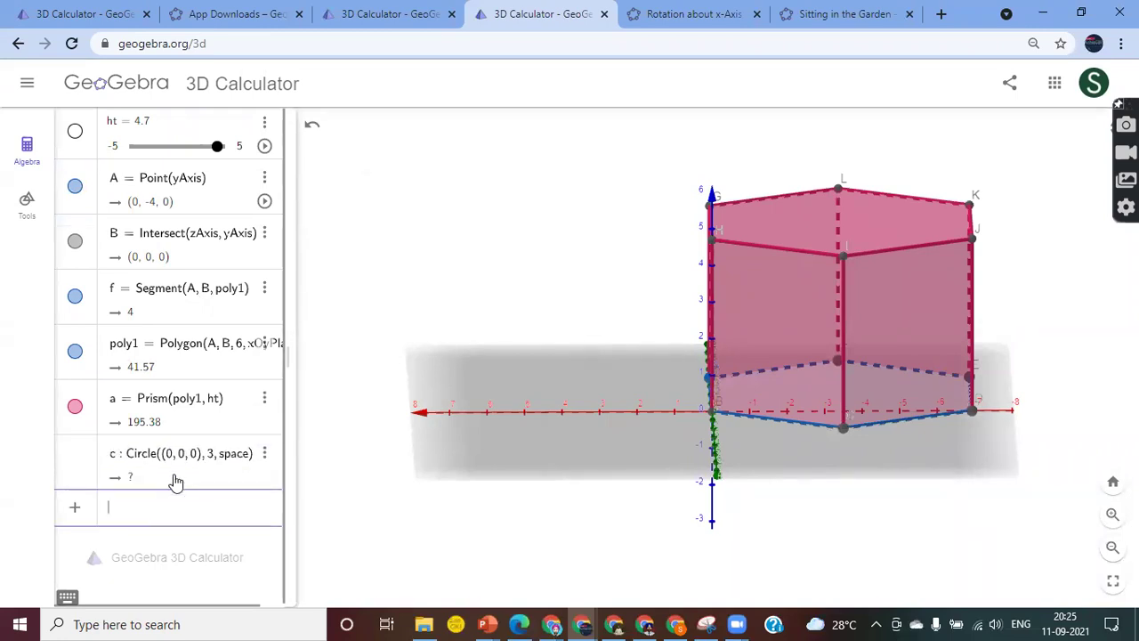
pyautogui.click(234, 459)
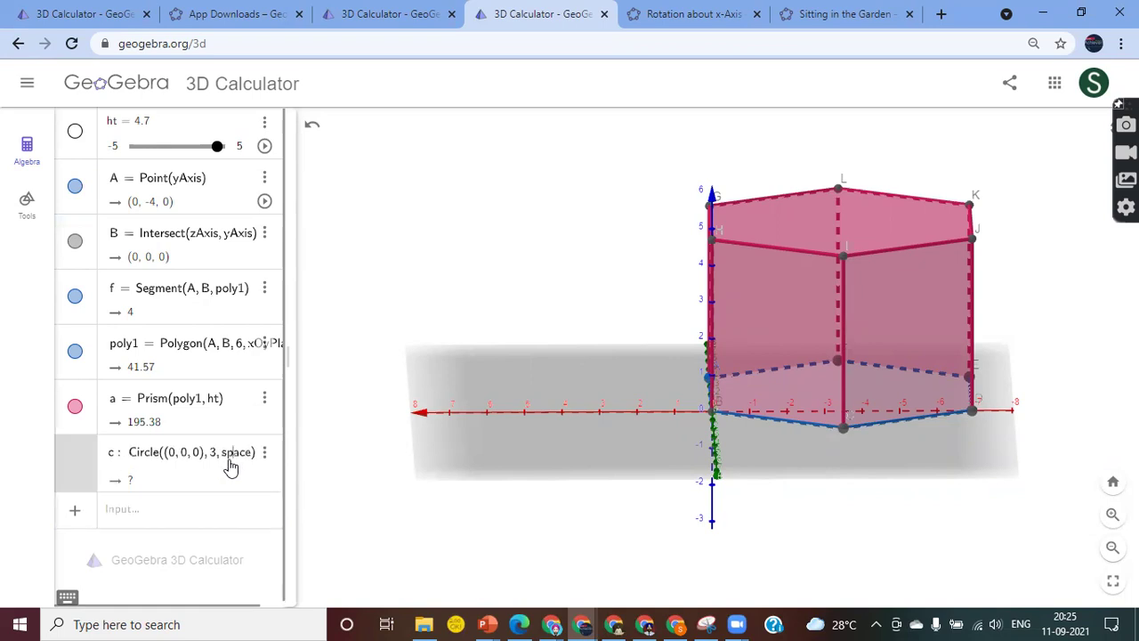
pyautogui.click(264, 455)
pyautogui.click(236, 466)
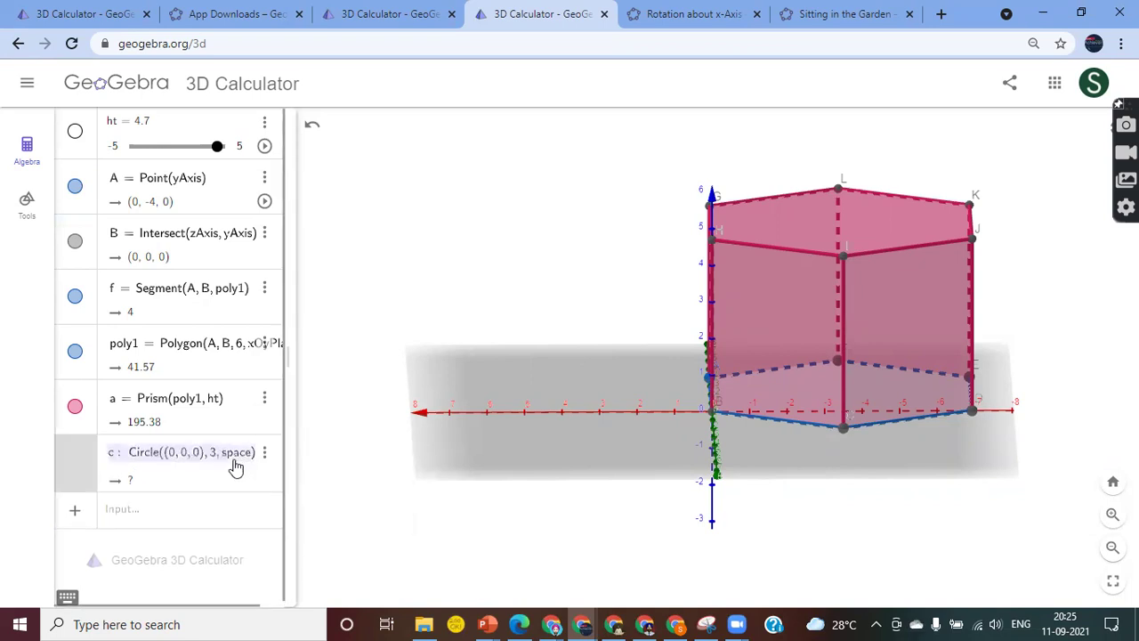
pyautogui.press('BackSpace')
pyautogui.press('BackSpace')
pyautogui.press('BackSpace')
pyautogui.press('BackSpace')
pyautogui.press('BackSpace')
pyautogui.press('BackSpace')
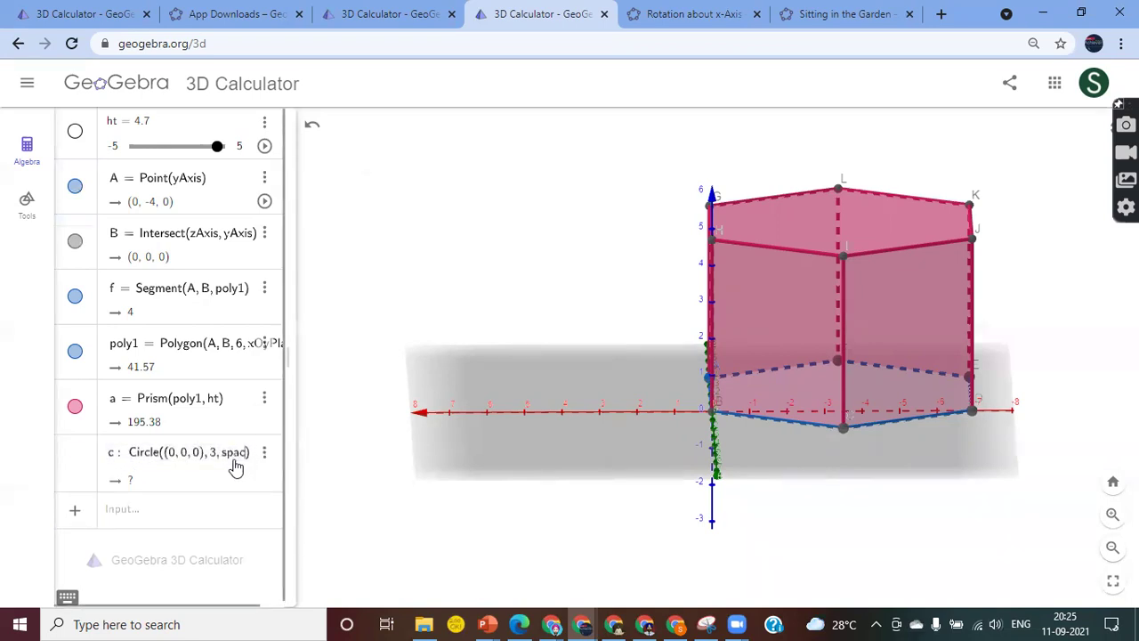
pyautogui.press('Escape')
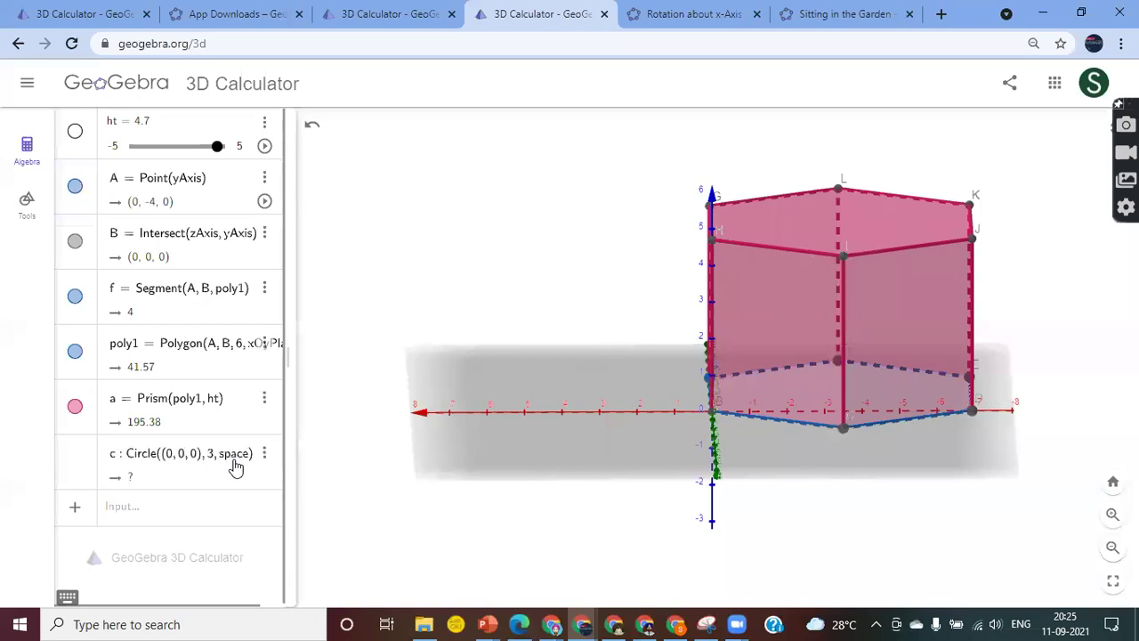
# Step: Delete the circle entry from the algebra list
pyautogui.click(264, 454)
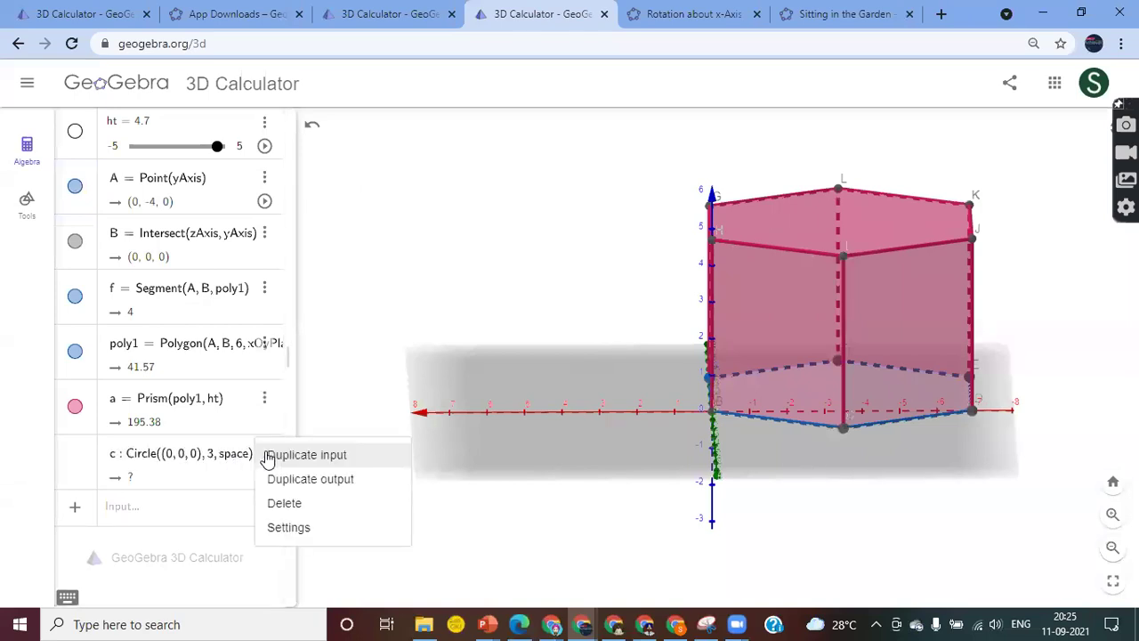
pyautogui.click(272, 505)
# Step: Try again to define a circle centred at (0,0,0) with radius 3 by the point-and-radius Circle command, and delete the entry
pyautogui.click(151, 454)
pyautogui.write('c')
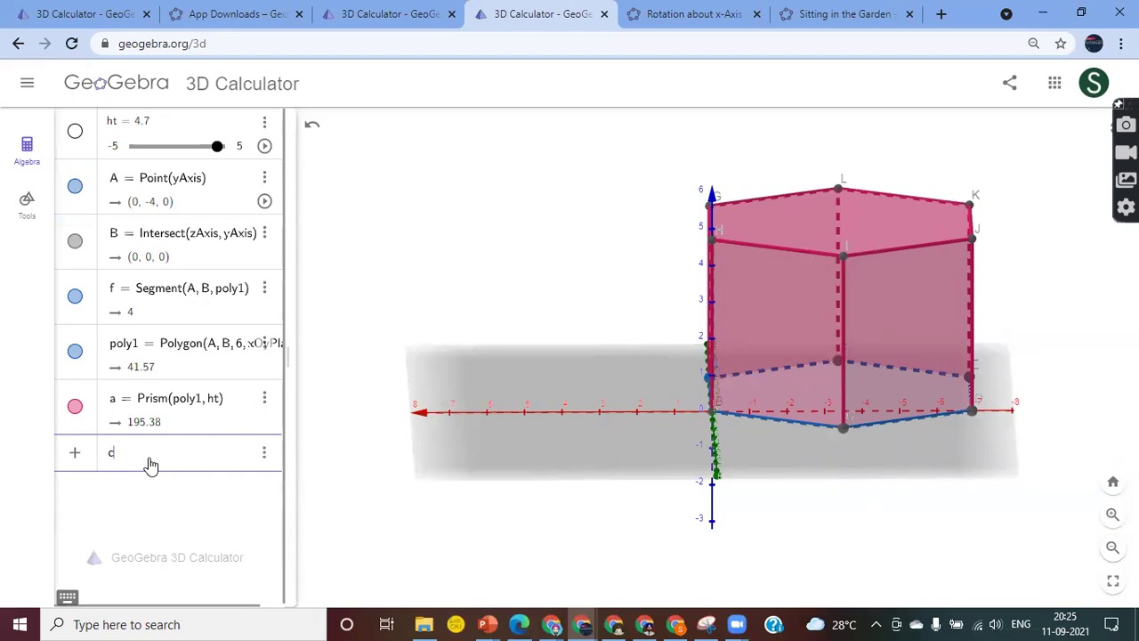
pyautogui.write('irc')
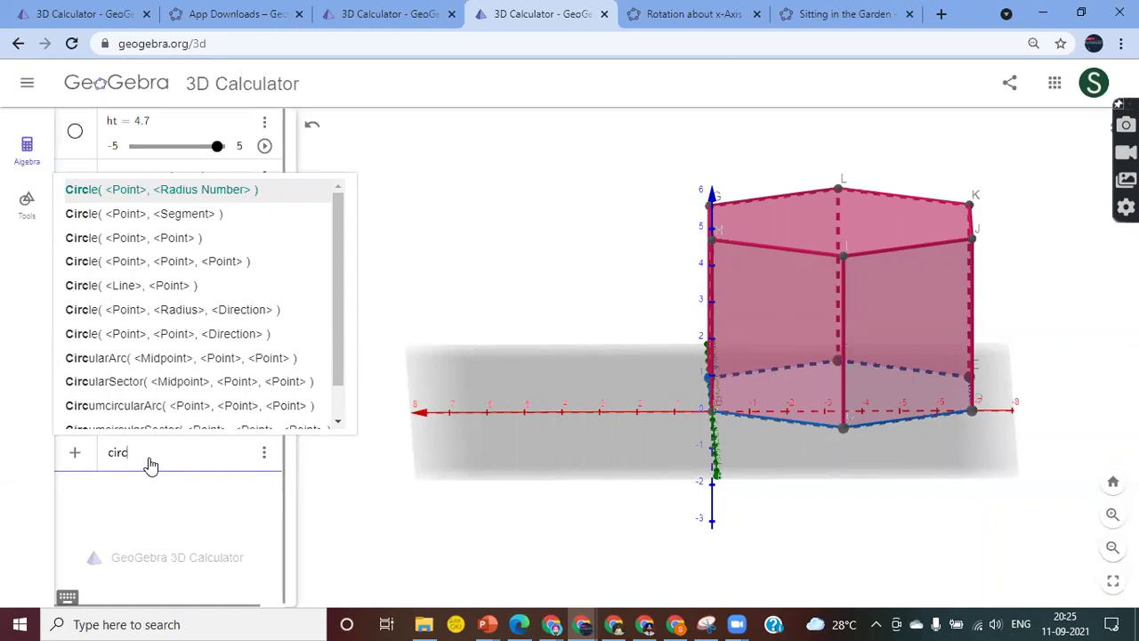
pyautogui.press('Down')
pyautogui.press('Up')
pyautogui.press('Return')
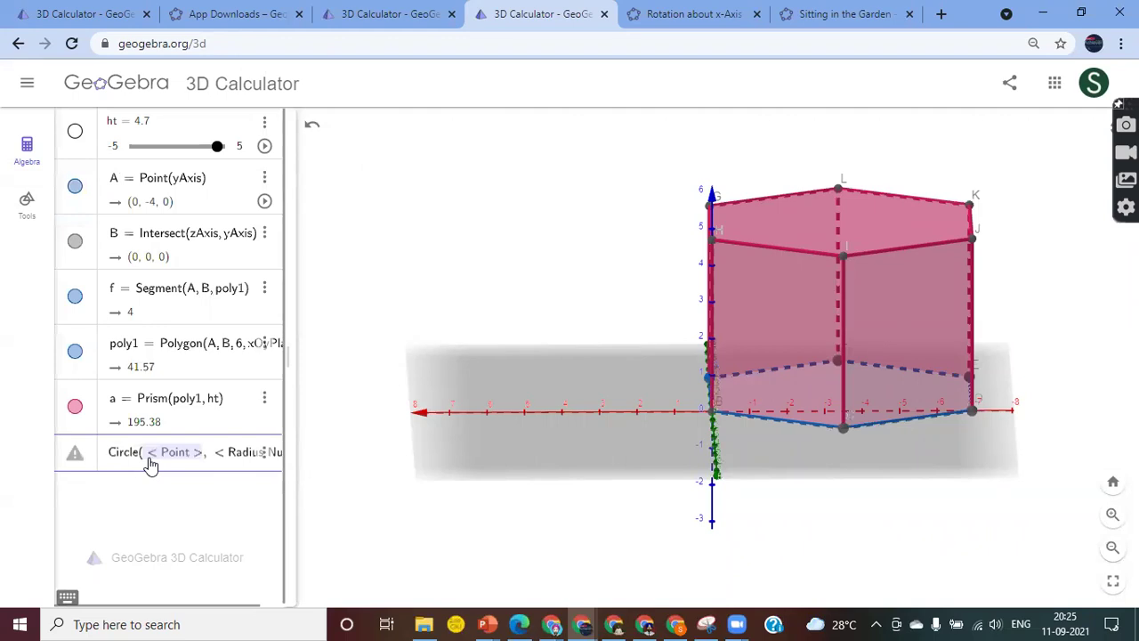
pyautogui.write('(0,0,0')
pyautogui.press('Right')
pyautogui.press('Right')
pyautogui.press('BackSpace')
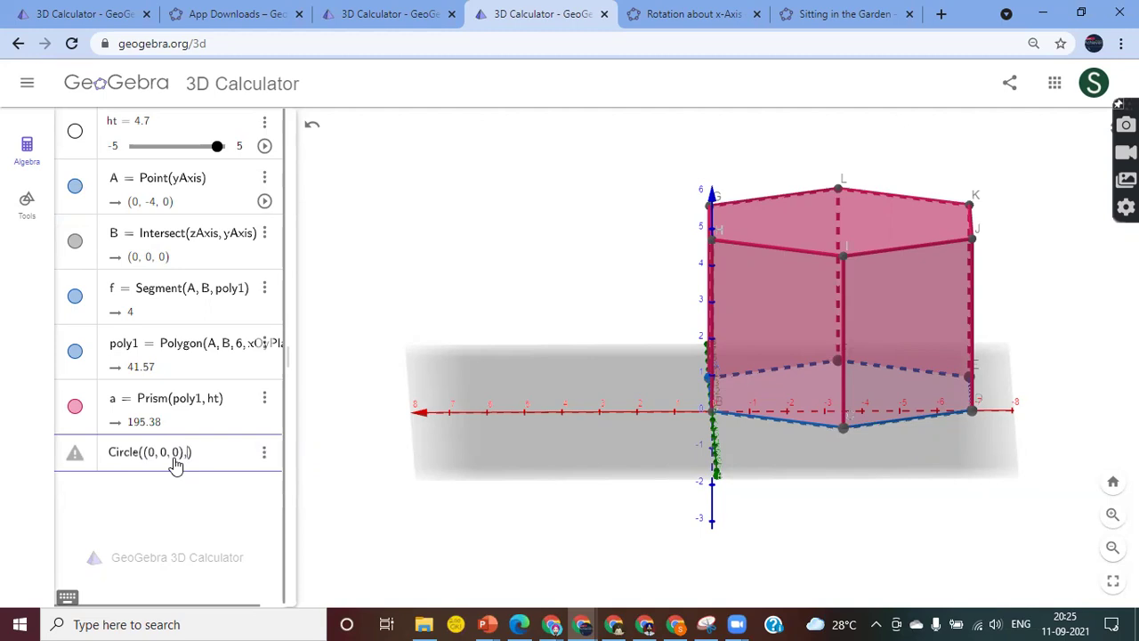
pyautogui.write('3')
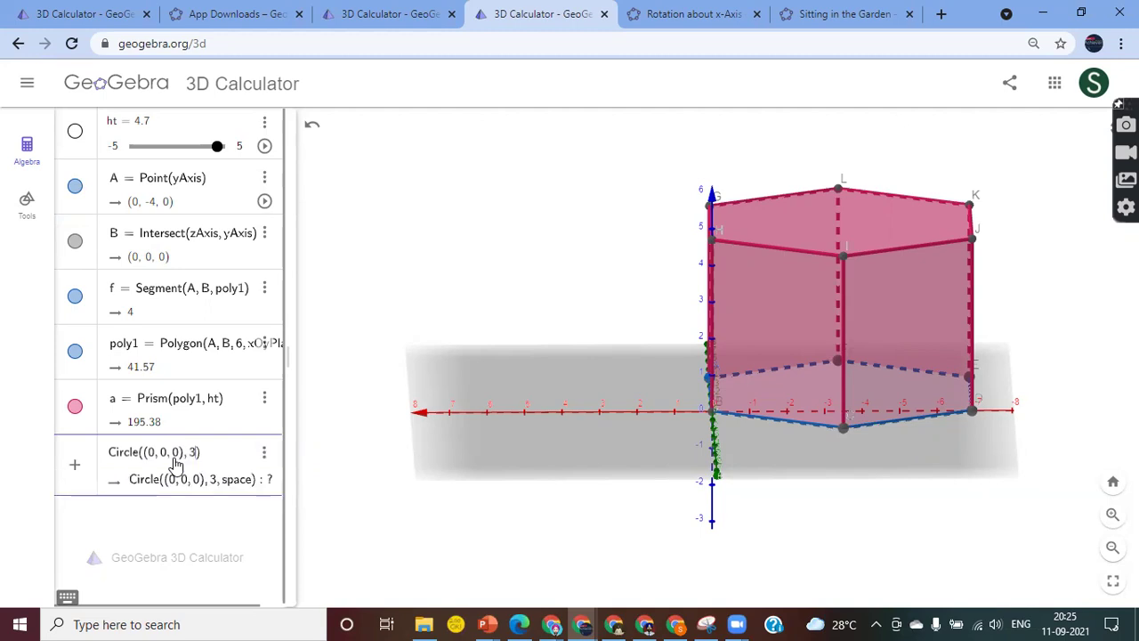
pyautogui.press('Return')
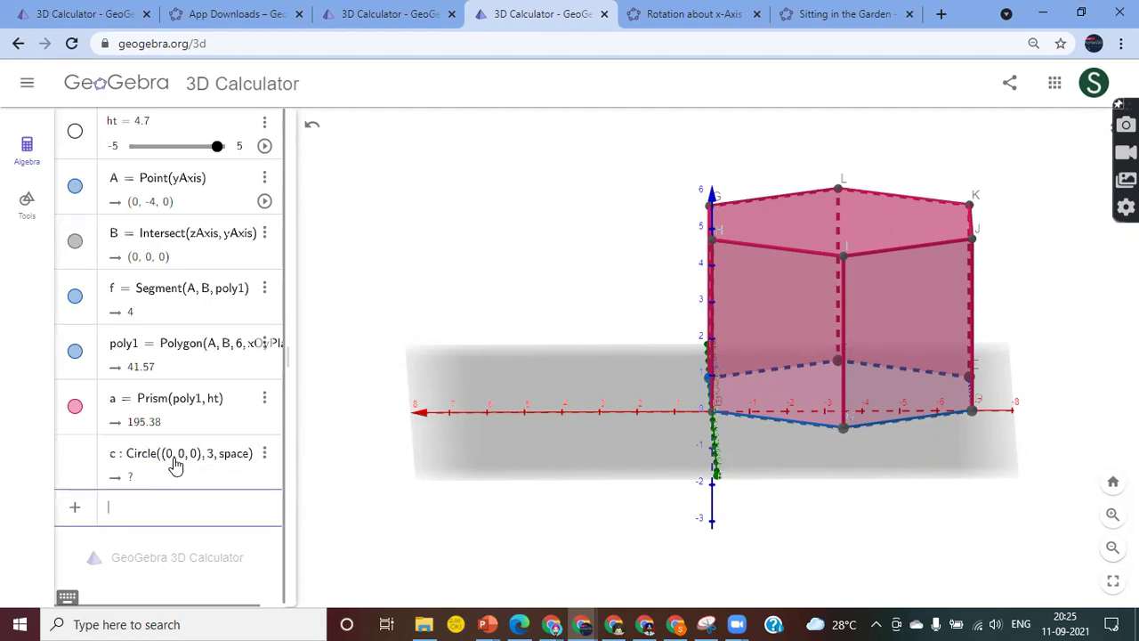
pyautogui.click(264, 454)
pyautogui.click(281, 505)
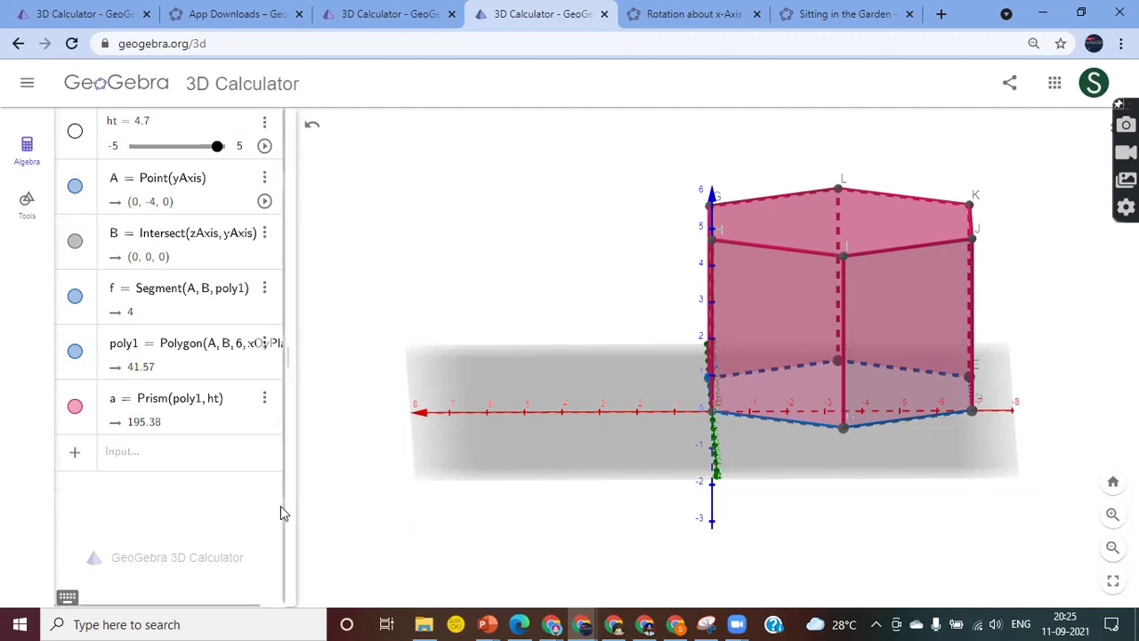
# Step: Create a circle of radius 3 centred at the origin and directed along the z-axis with the Circle with Center, Radius and Direction tool
pyautogui.click(28, 205)
pyautogui.scroll(-4, 223, 439)
pyautogui.scroll(-5, 224, 441)
pyautogui.scroll(-4, 224, 441)
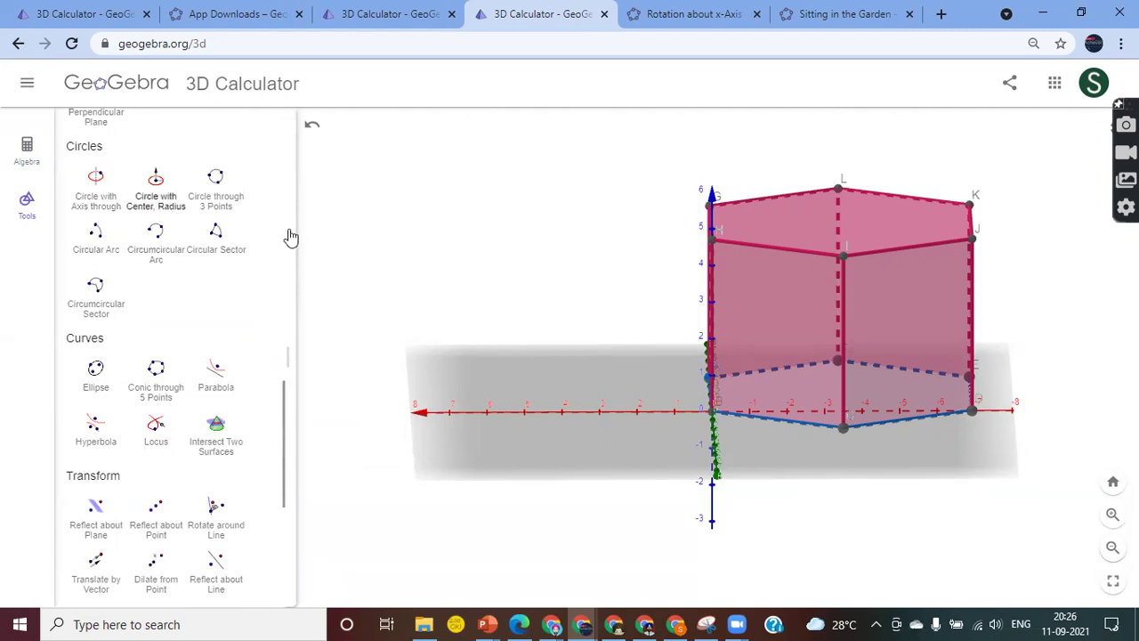
pyautogui.moveTo(498, 364); pyautogui.dragTo(522, 376)
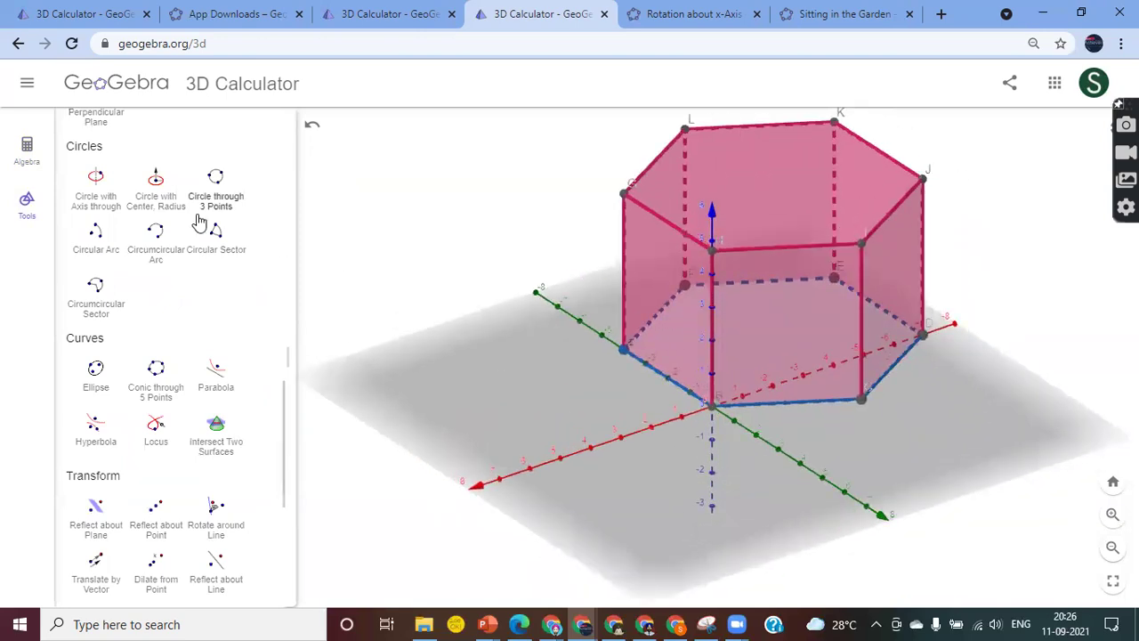
pyautogui.click(155, 194)
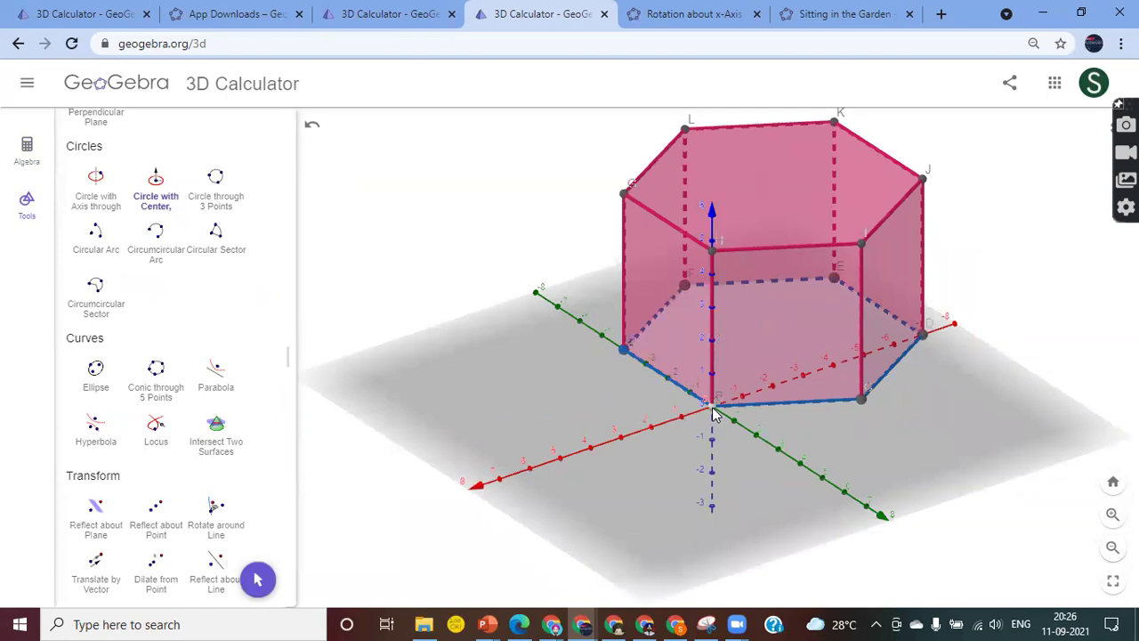
pyautogui.click(712, 216)
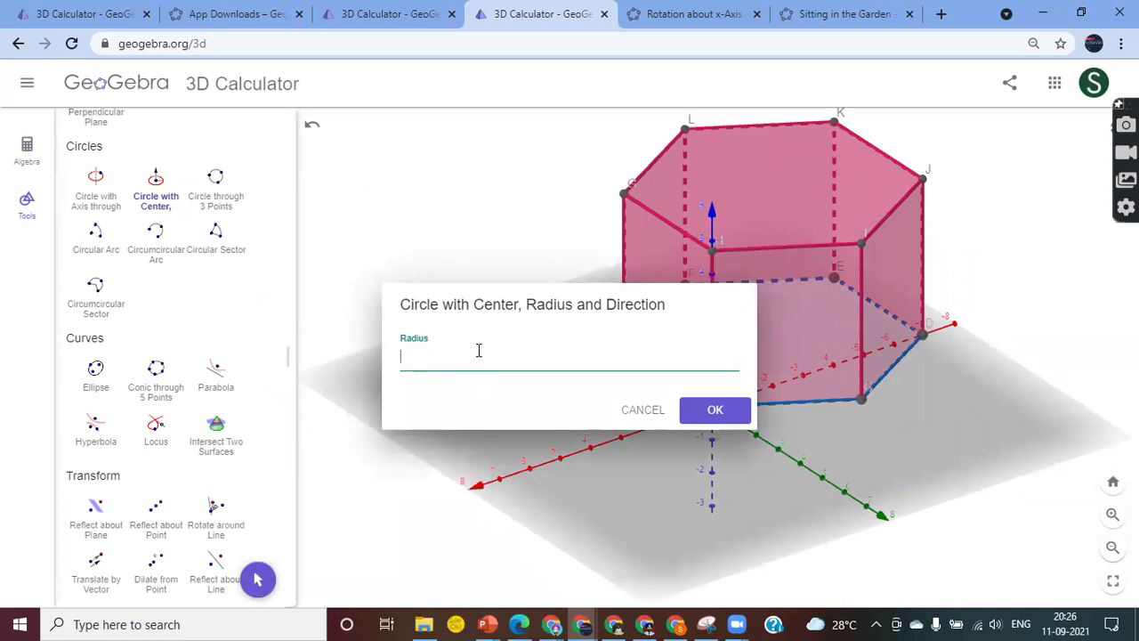
pyautogui.write('3')
pyautogui.press('Return')
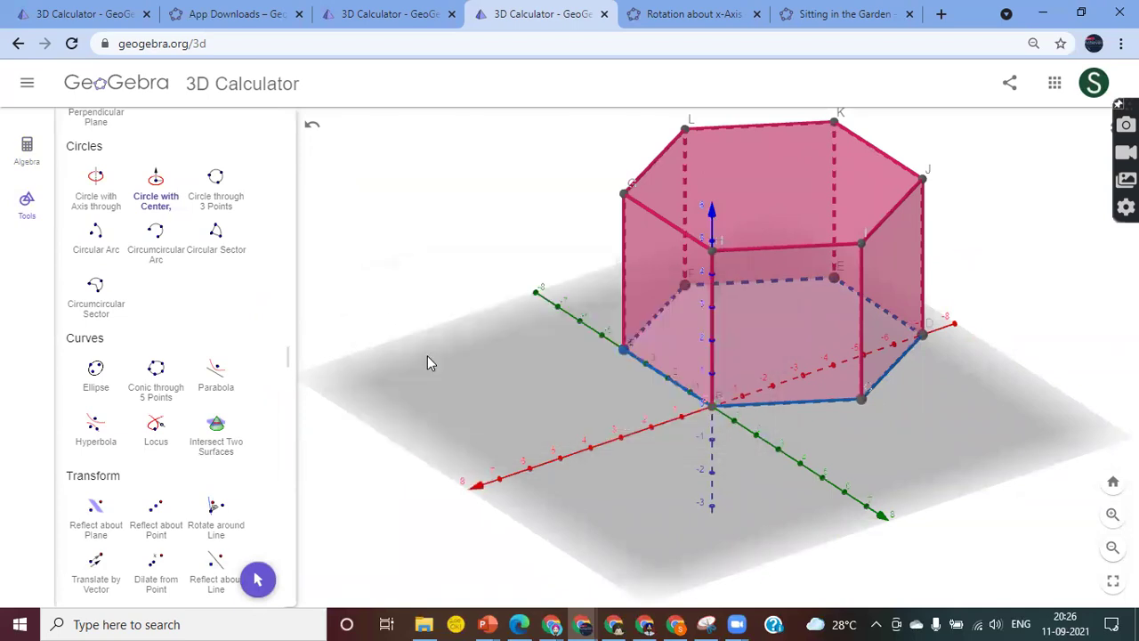
pyautogui.click(28, 207)
pyautogui.moveTo(491, 534); pyautogui.dragTo(452, 523)
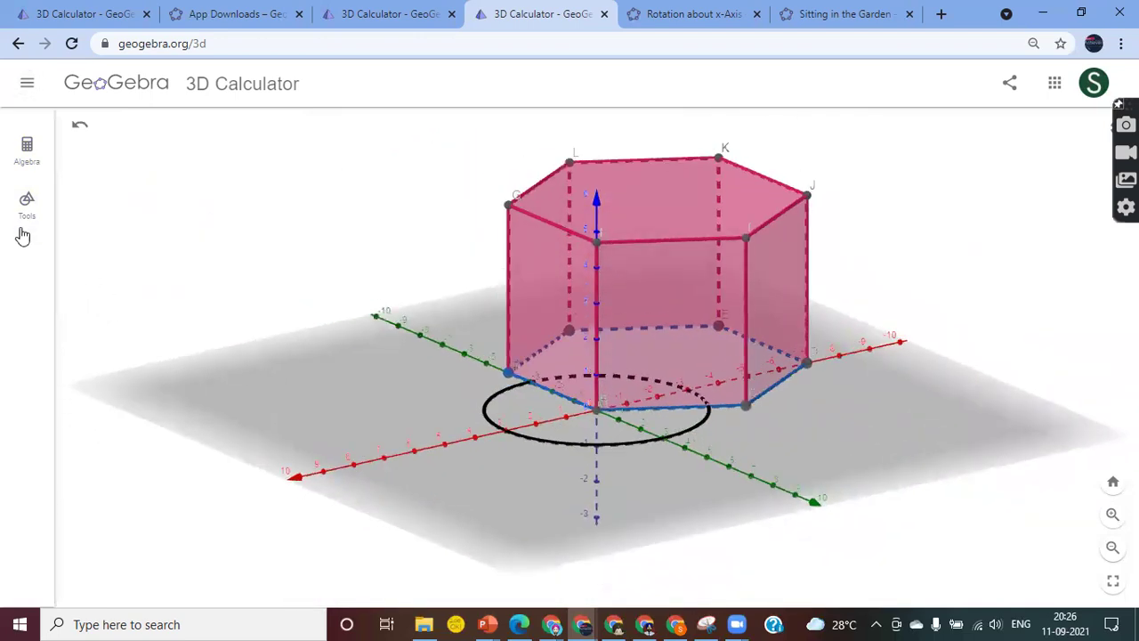
# Step: Define a cylinder on circle c with the slider as its height by entering Cylinder(c, ht)
pyautogui.click(27, 161)
pyautogui.click(118, 523)
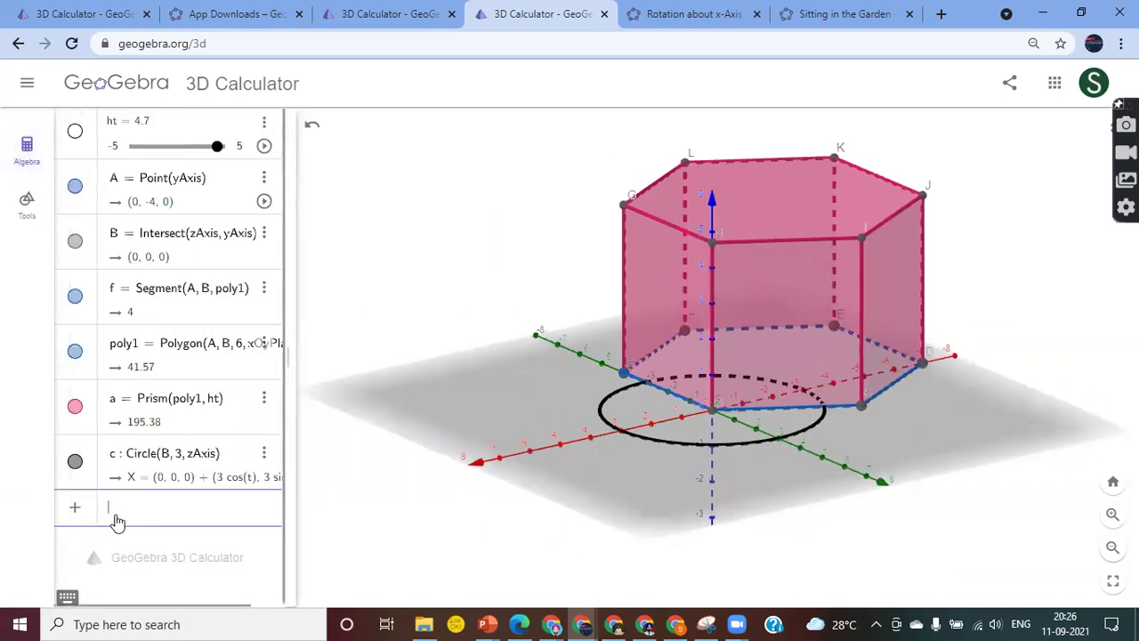
pyautogui.write('cylin')
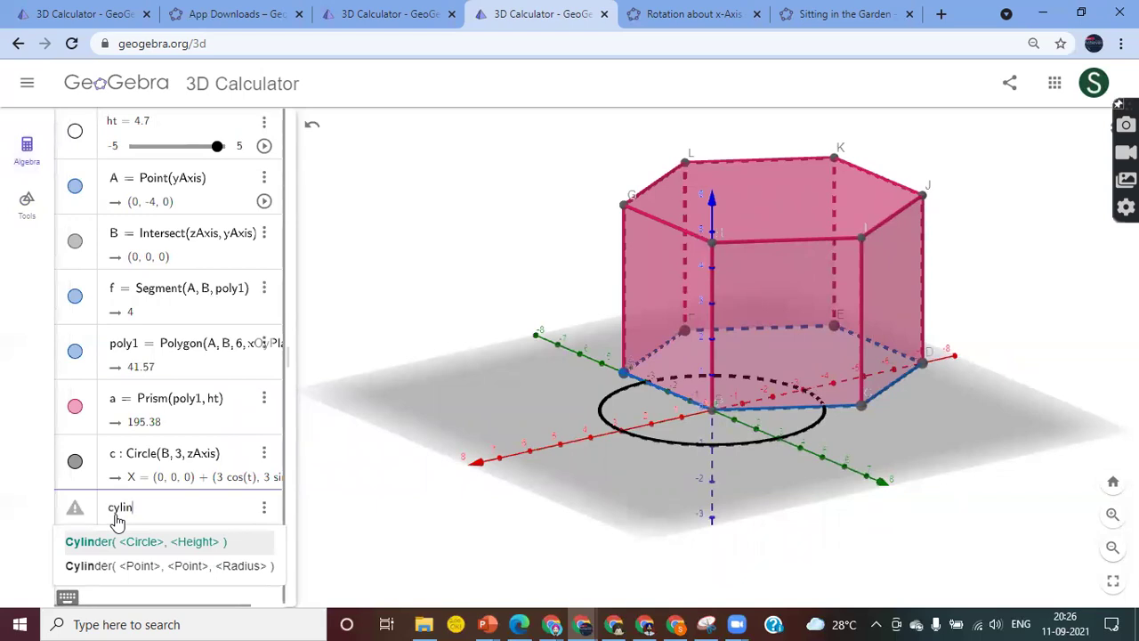
pyautogui.press('Return')
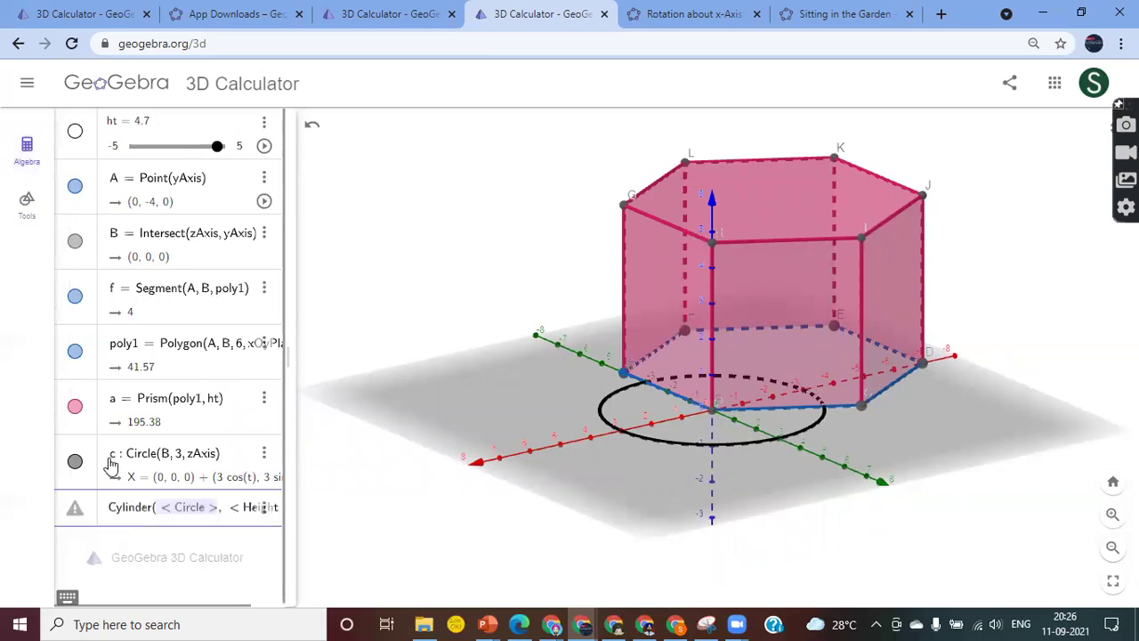
pyautogui.write('c, ')
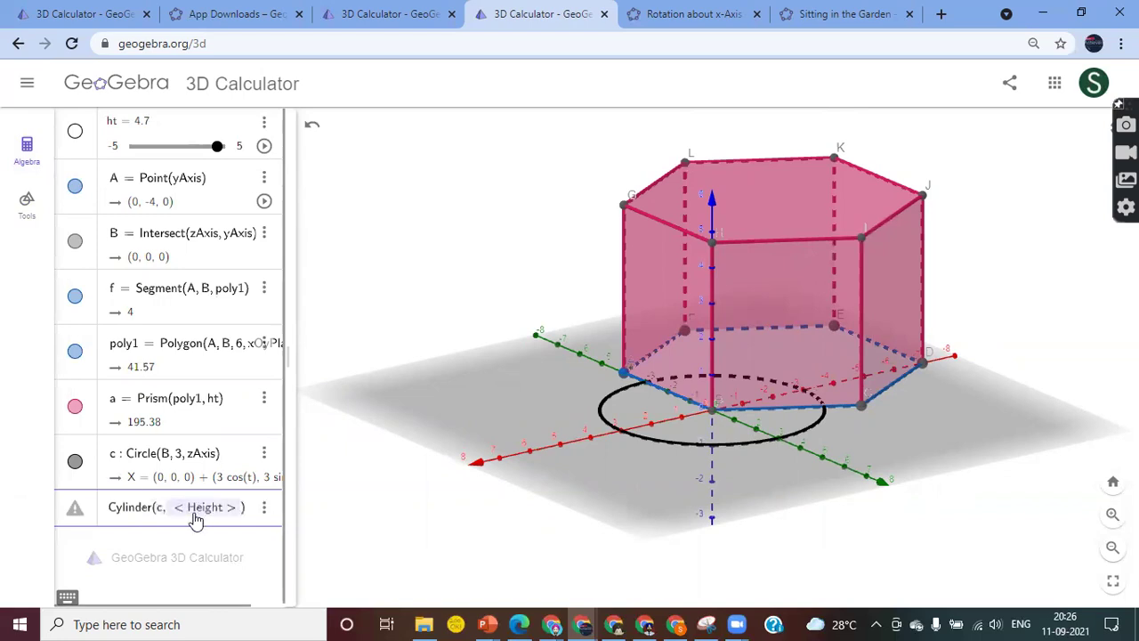
pyautogui.write('ht')
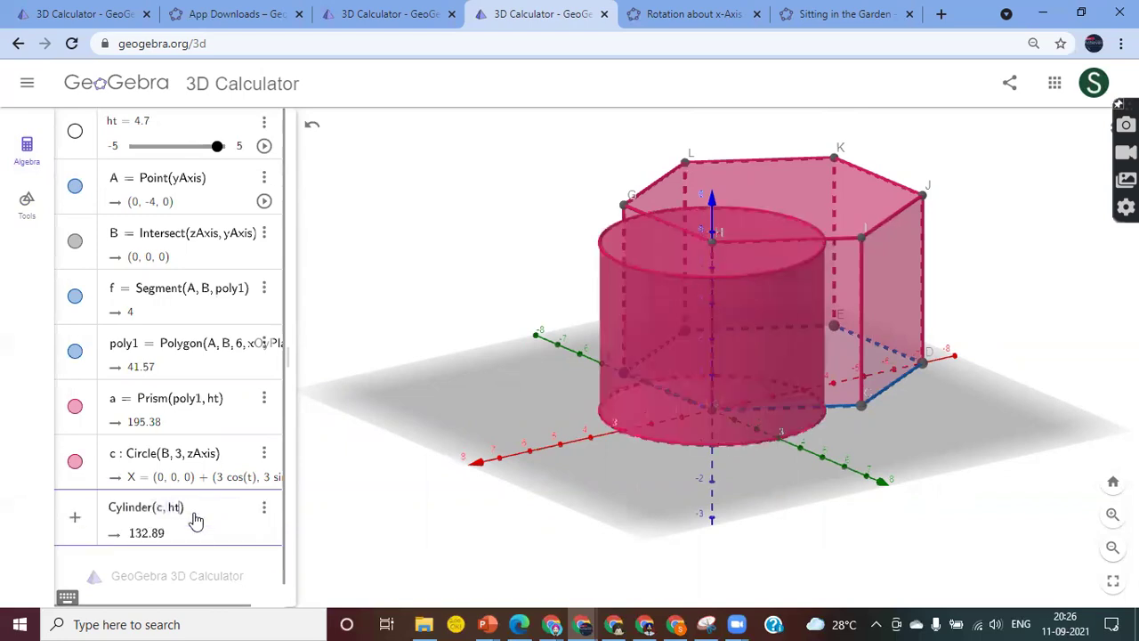
pyautogui.press('Return')
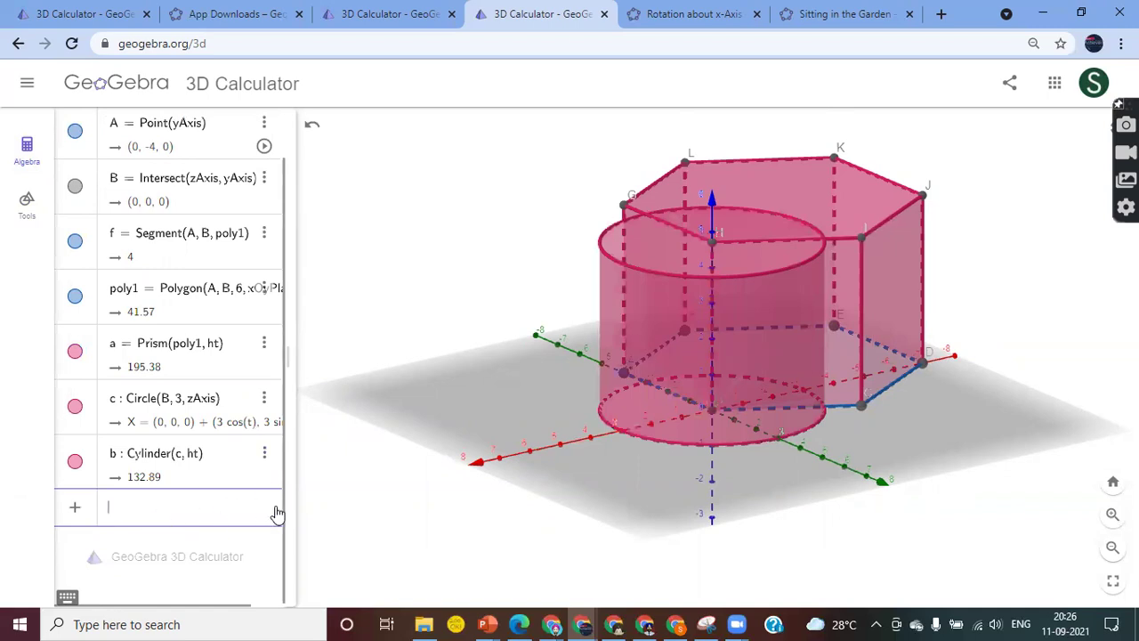
# Step: Colour the cylinder pure green (#00FF00), raise its opacity to nearly full, and close its settings
pyautogui.click(265, 453)
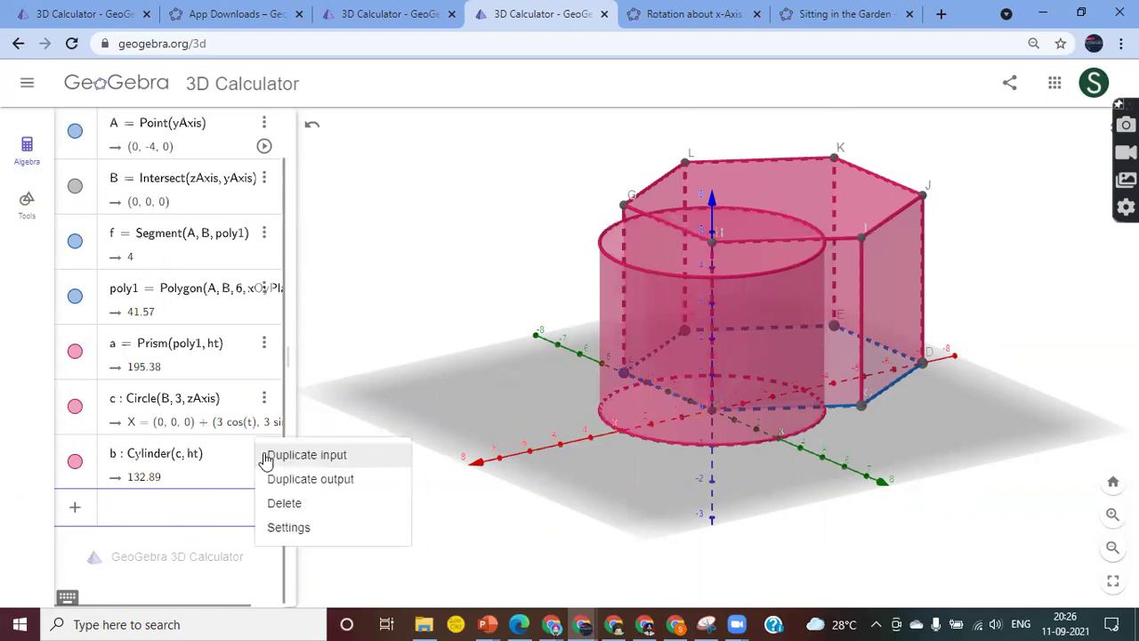
pyautogui.click(283, 528)
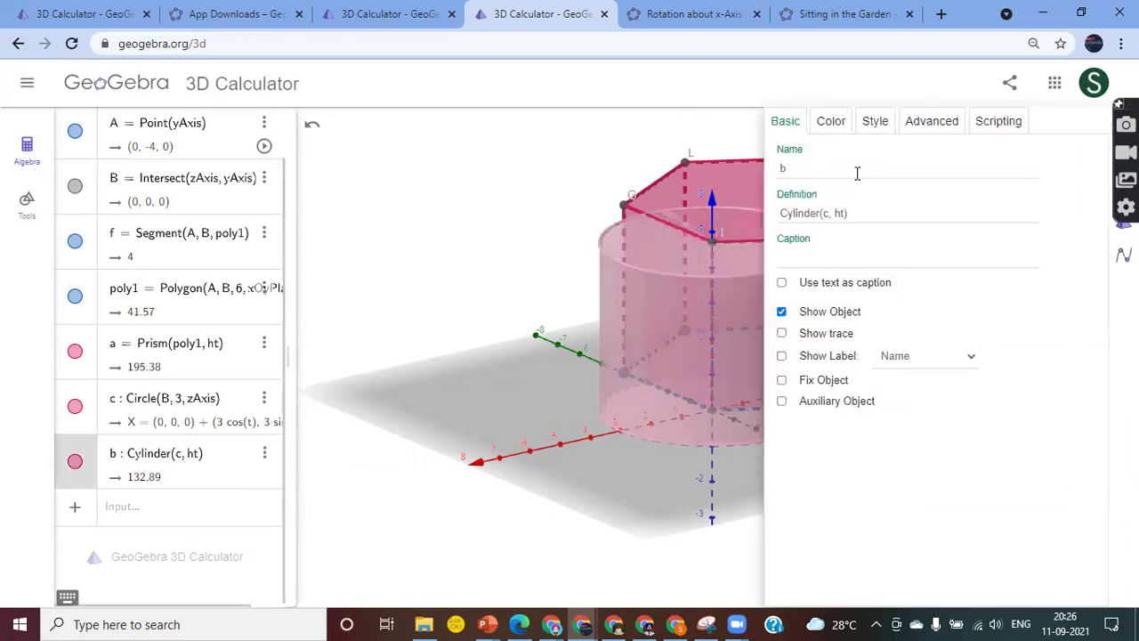
pyautogui.click(831, 123)
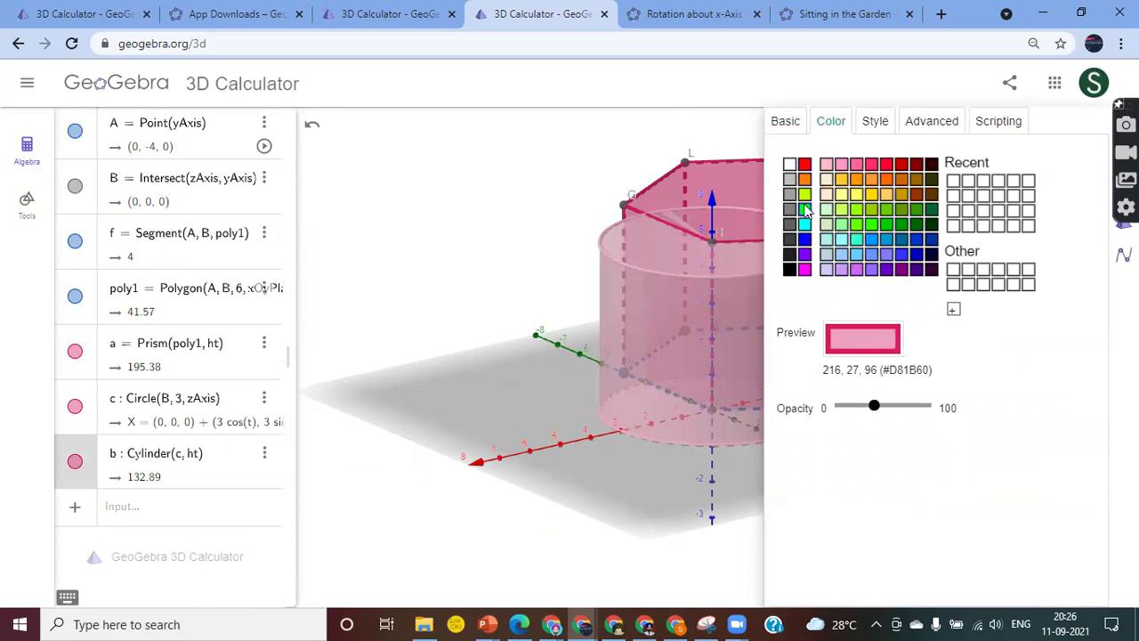
pyautogui.click(805, 208)
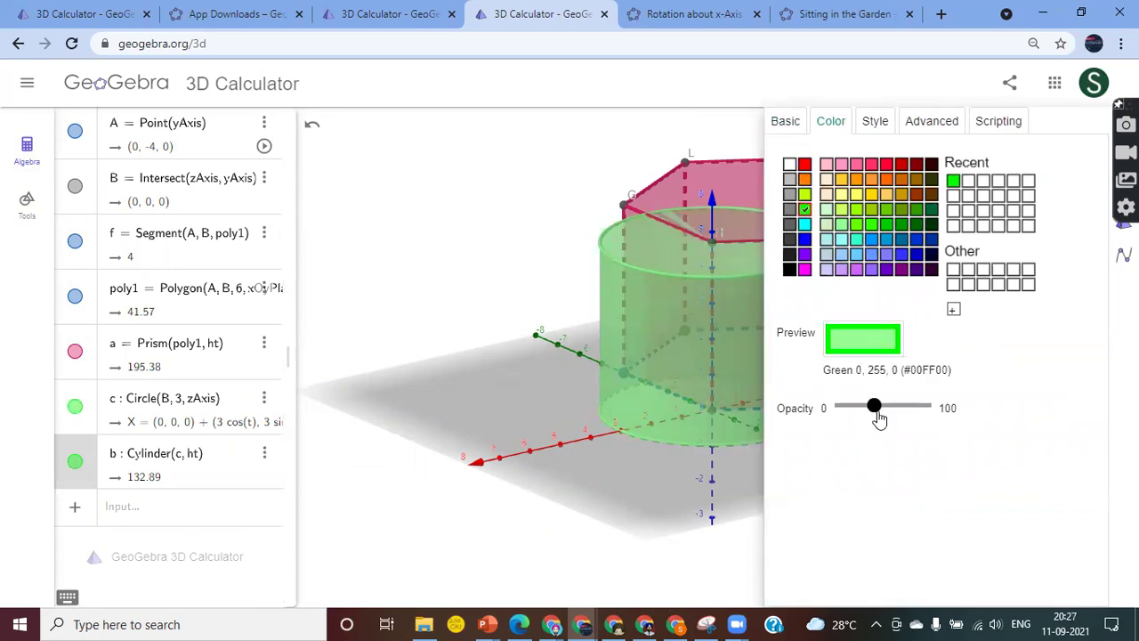
pyautogui.moveTo(877, 413); pyautogui.dragTo(931, 415)
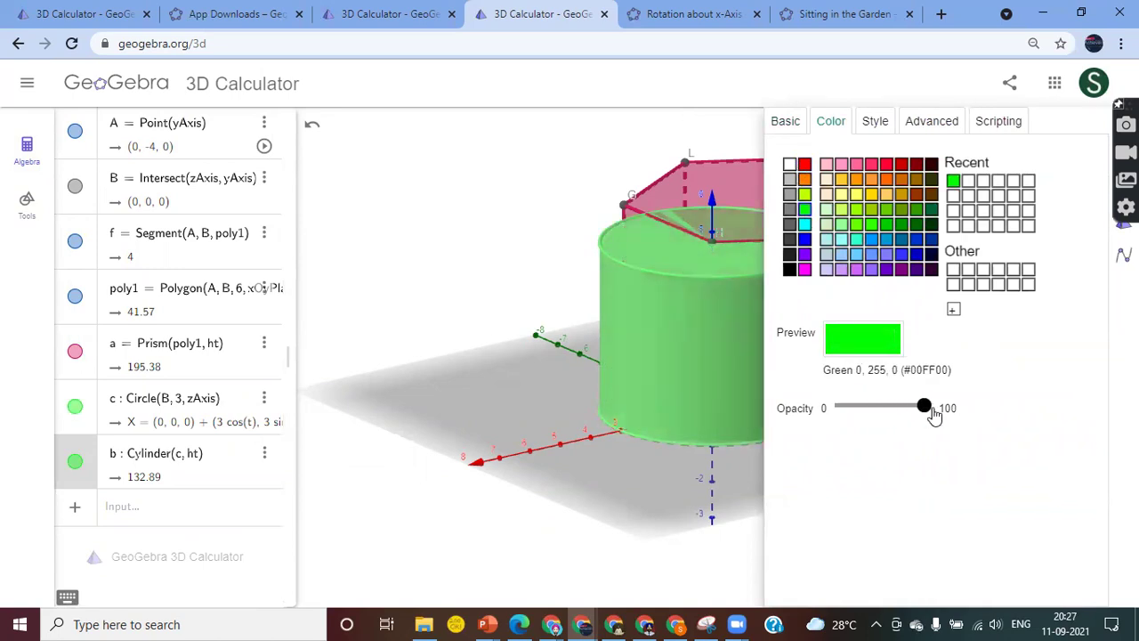
pyautogui.moveTo(1123, 122); pyautogui.dragTo(1117, 299)
pyautogui.click(1124, 121)
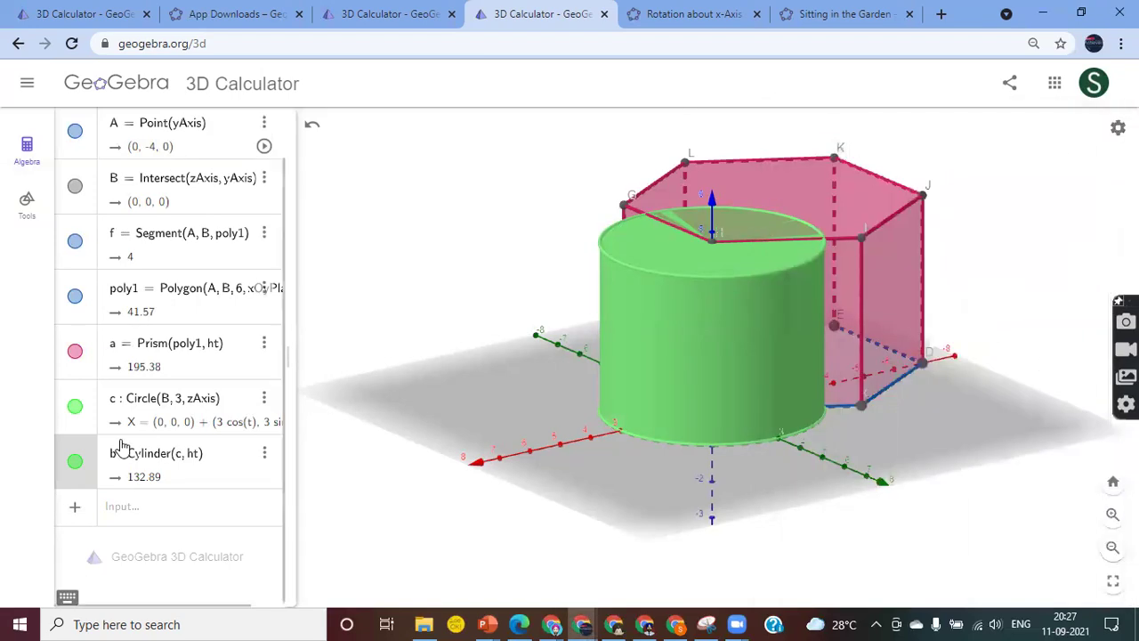
# Step: Hide the hexagonal prism and lower the cylinder by moving the ht slider to 3
pyautogui.click(77, 356)
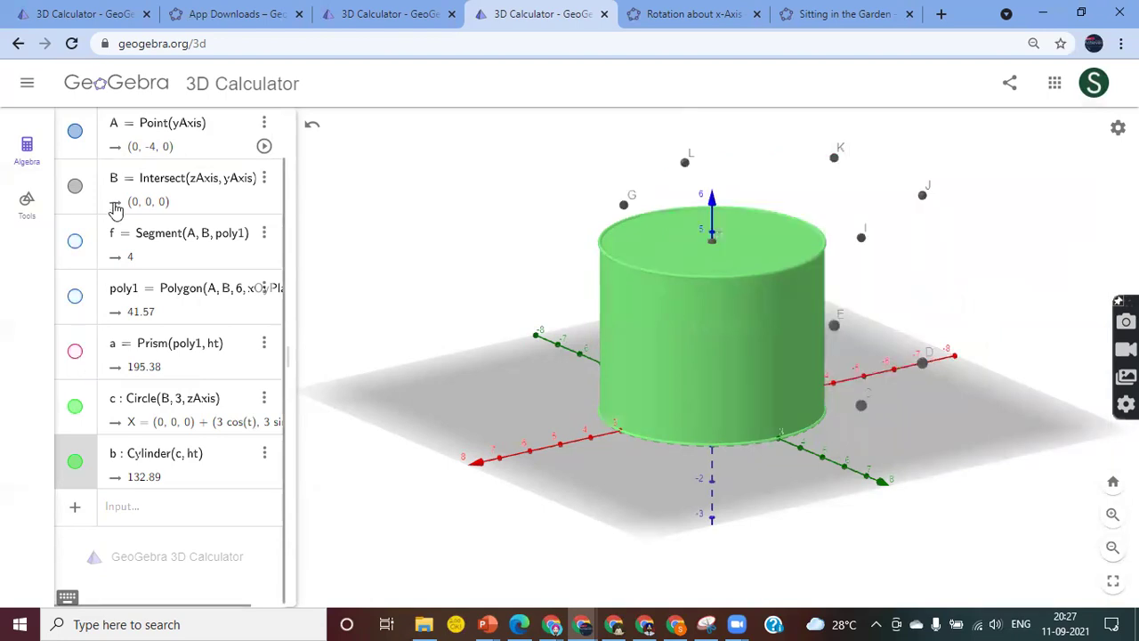
pyautogui.scroll(1, 192, 211)
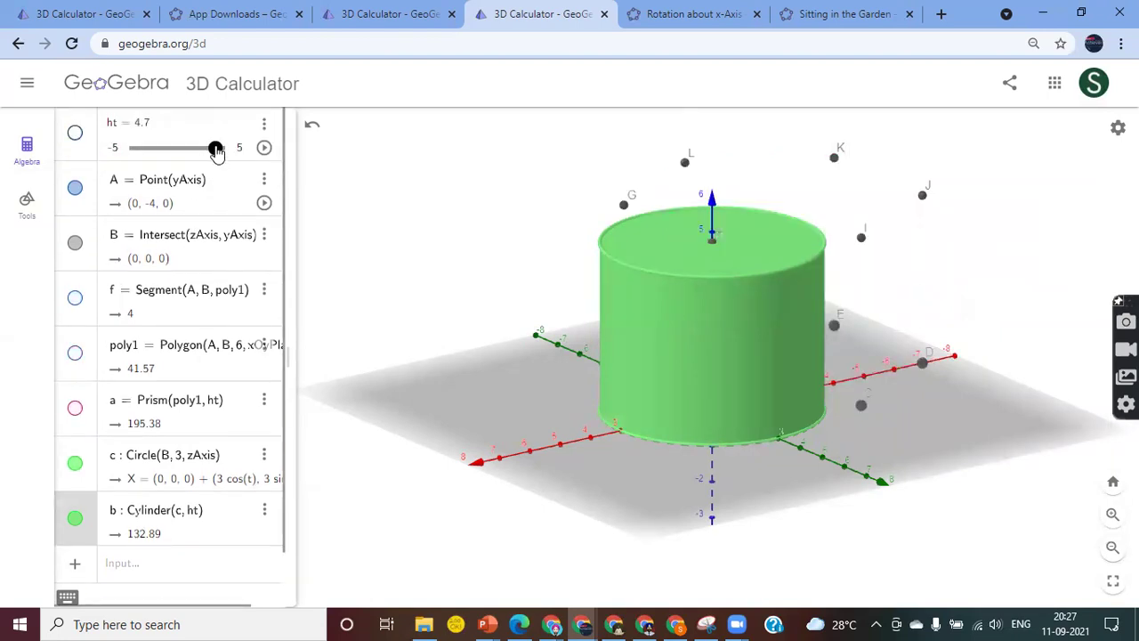
pyautogui.click(214, 147)
pyautogui.moveTo(213, 152)
pyautogui.mouseDown()
pyautogui.moveTo(192, 151)
pyautogui.moveTo(216, 151)
pyautogui.moveTo(202, 151)
pyautogui.mouseUp()
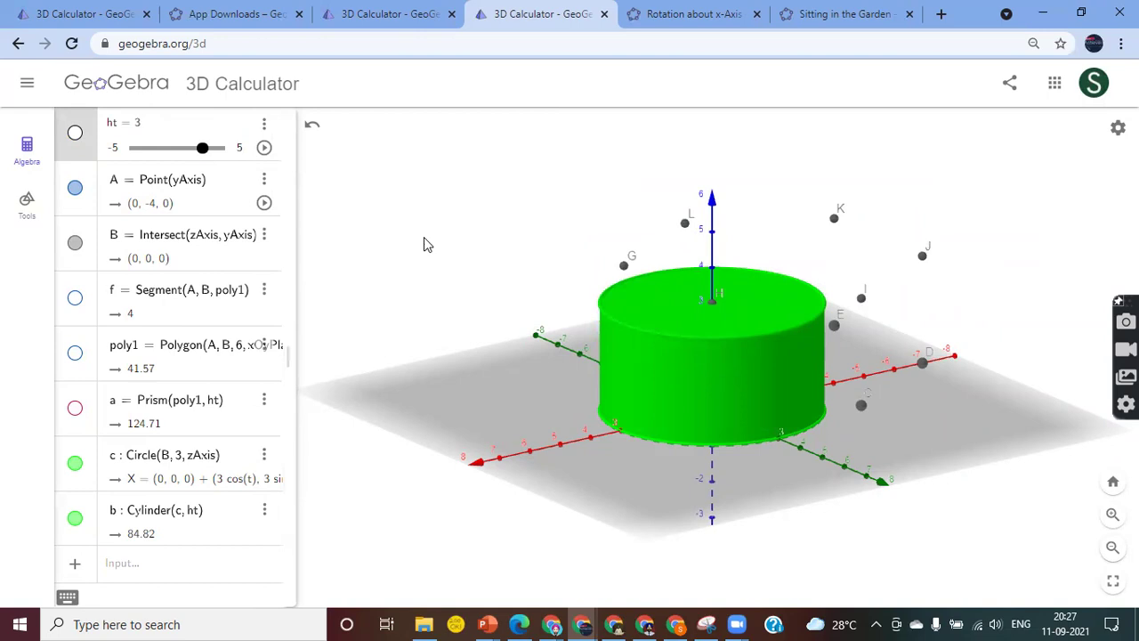
# Step: Show the hexagonal prism again and set the ht slider to 3.9, viewing both solids from another side
pyautogui.click(76, 408)
pyautogui.moveTo(204, 149); pyautogui.dragTo(210, 149)
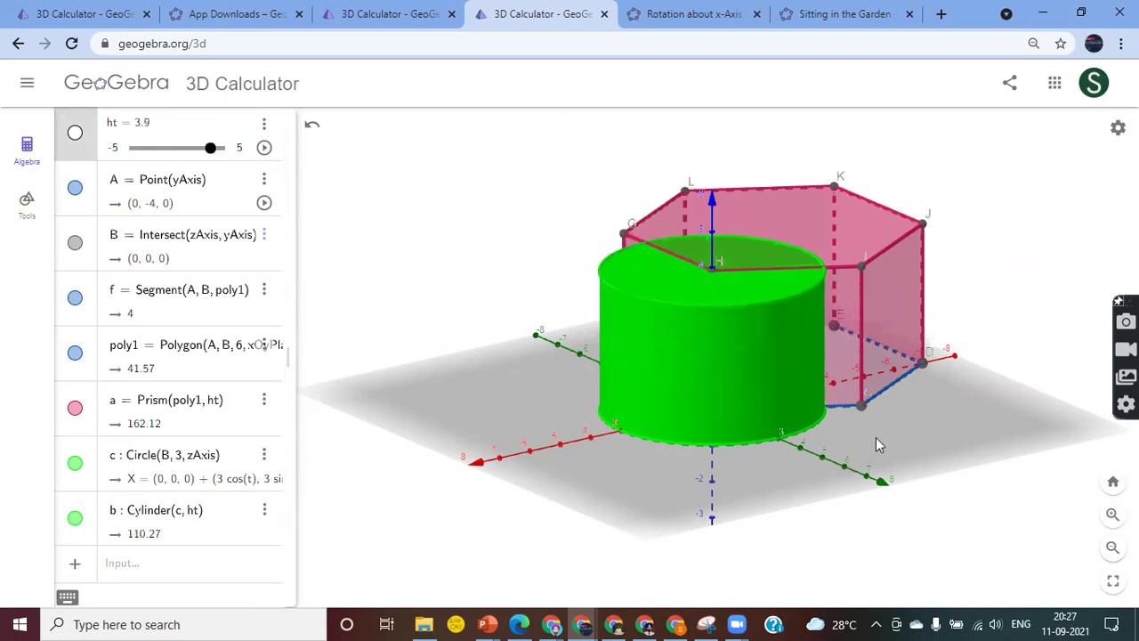
pyautogui.moveTo(875, 431); pyautogui.dragTo(720, 419)
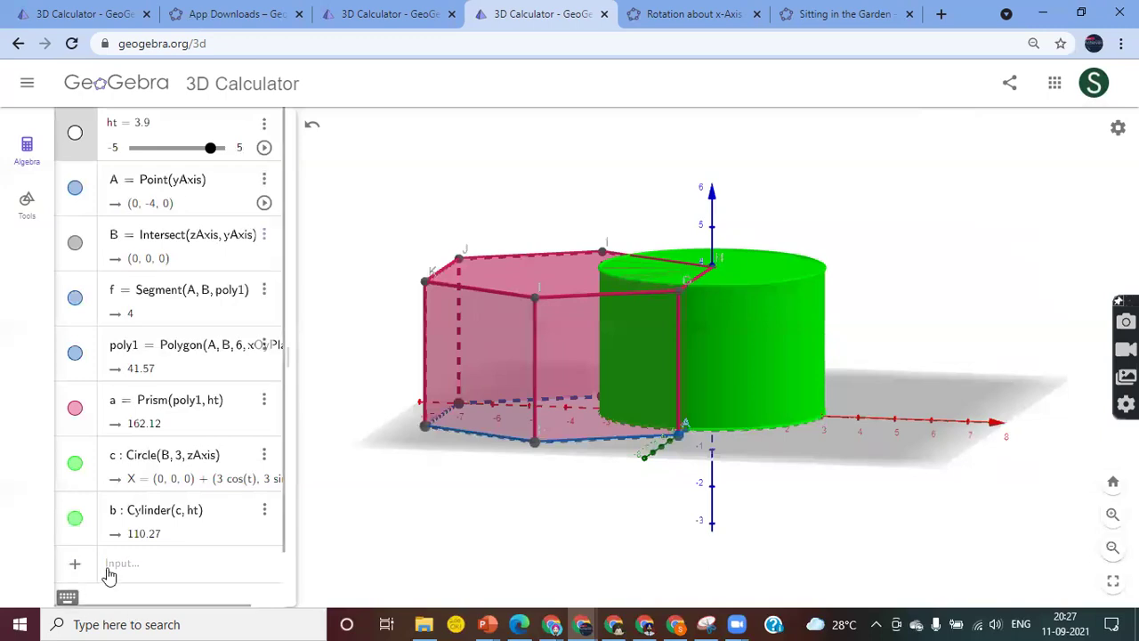
# Step: Define a cone on circle c with the slider as its height by entering Cone(c, ht)
pyautogui.click(154, 571)
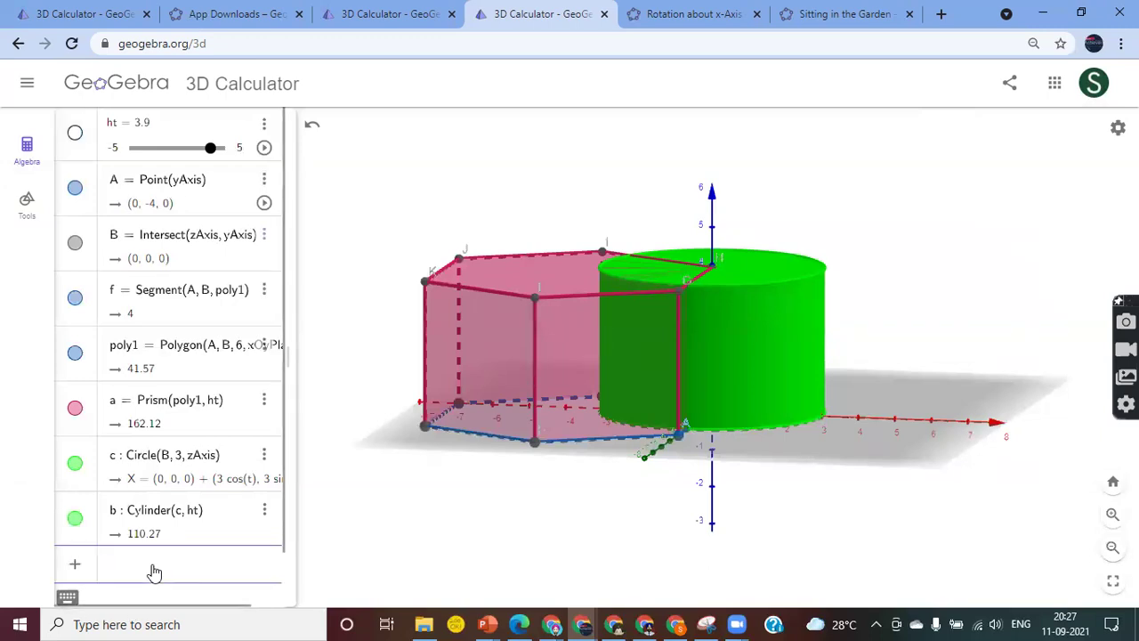
pyautogui.write('cone')
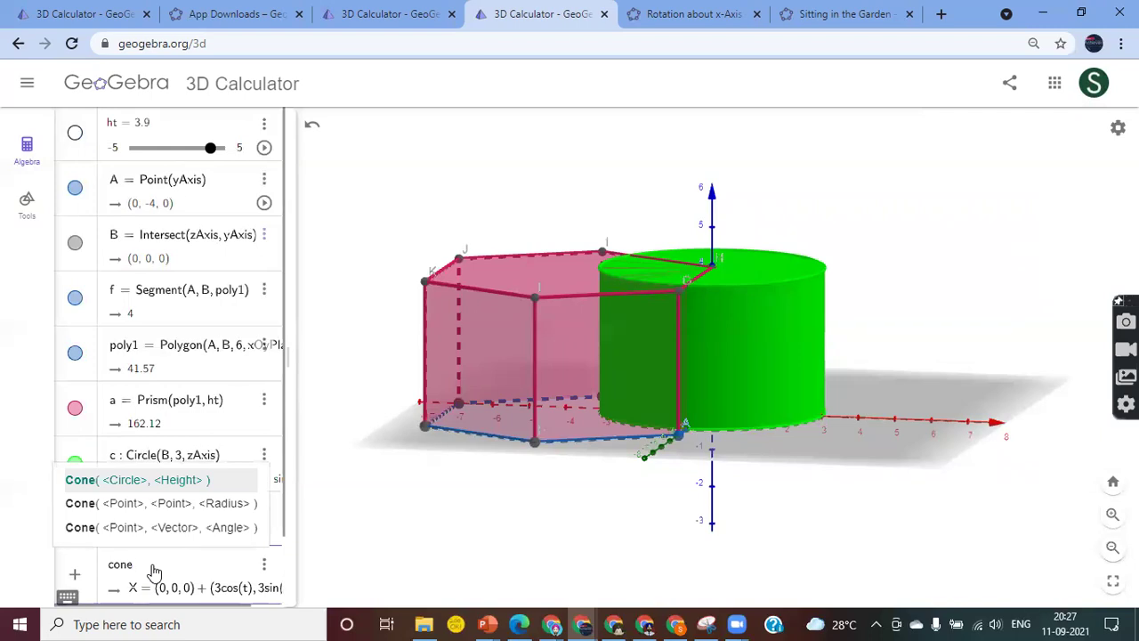
pyautogui.press('Return')
pyautogui.write('c, ht)')
pyautogui.press('Tab')
pyautogui.write('h')
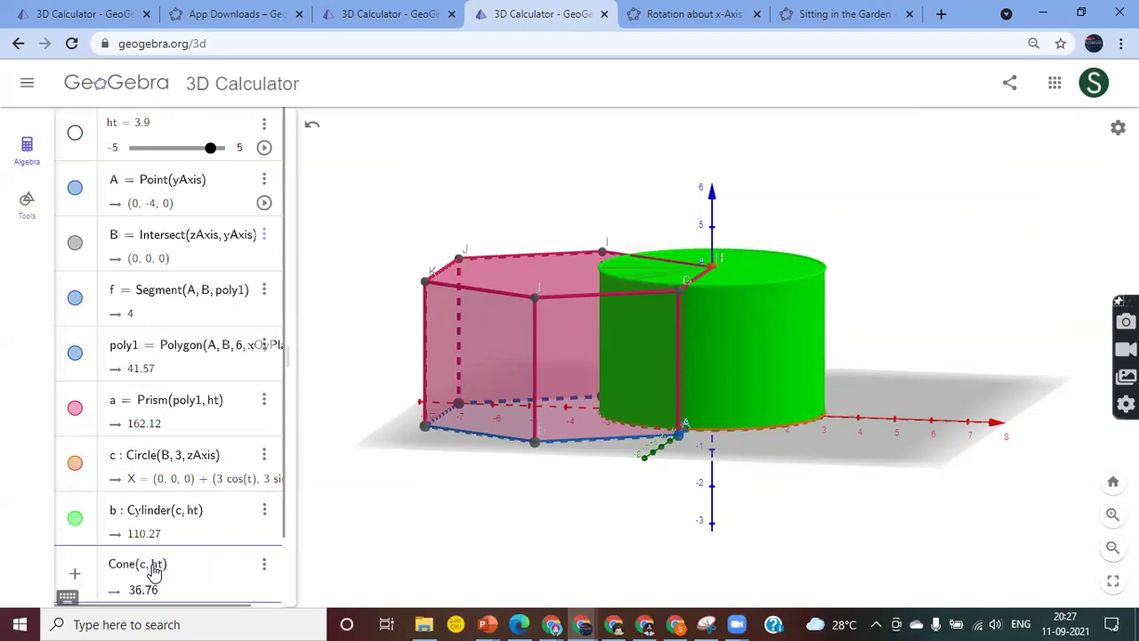
pyautogui.press('Return')
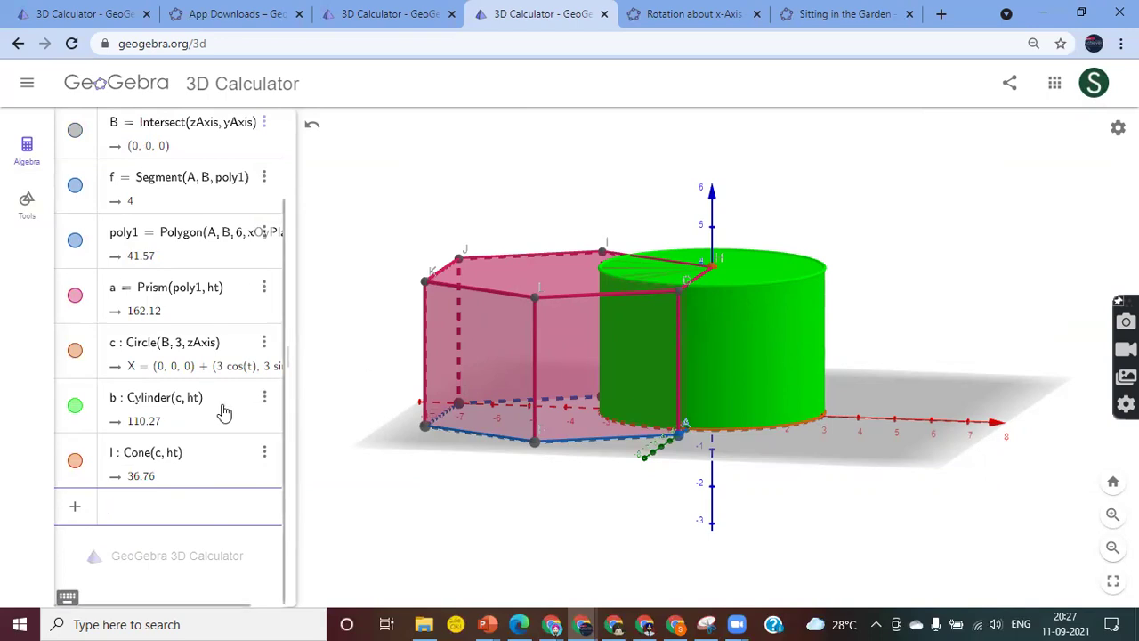
# Step: Lower the green cylinder's opacity to slightly under half so the cone inside shows through, and close its settings
pyautogui.click(264, 398)
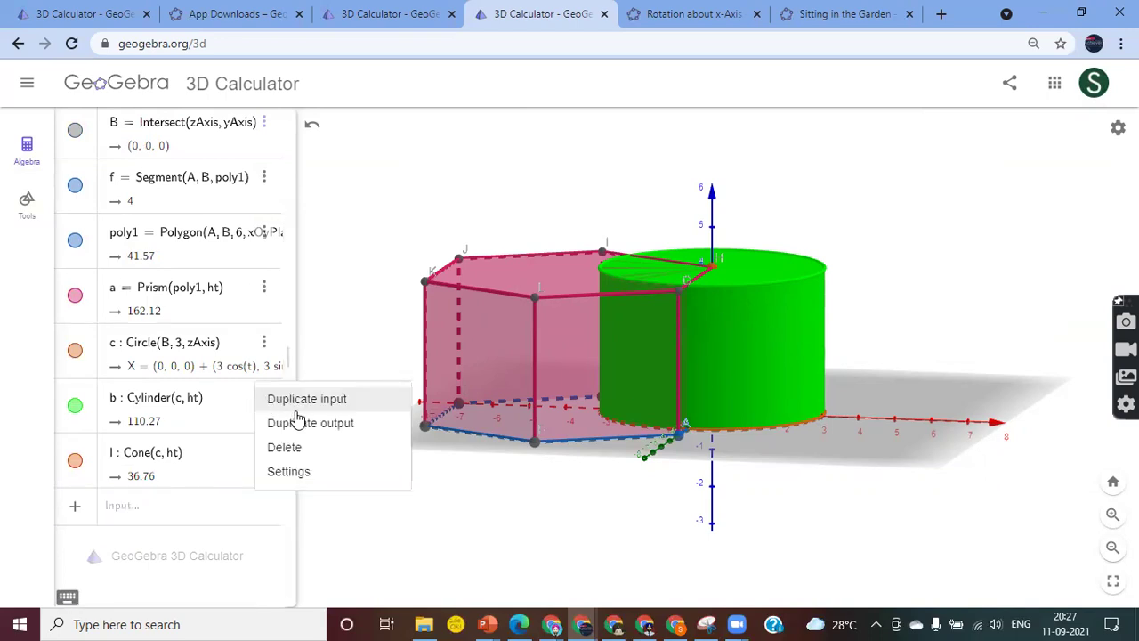
pyautogui.click(281, 471)
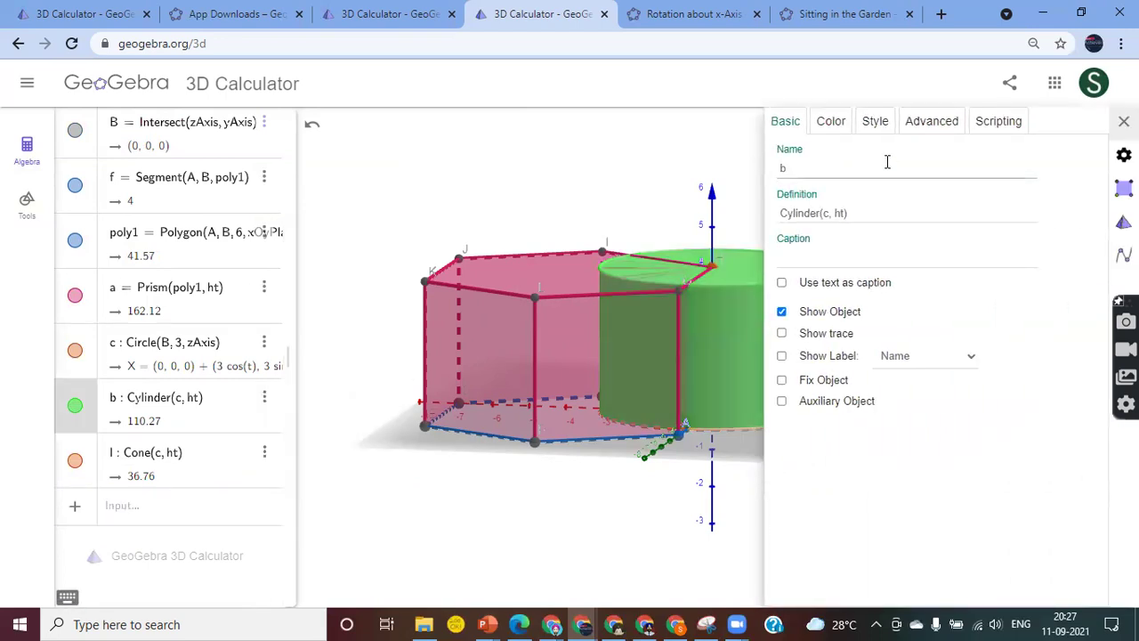
pyautogui.click(834, 122)
pyautogui.moveTo(925, 407); pyautogui.dragTo(874, 408)
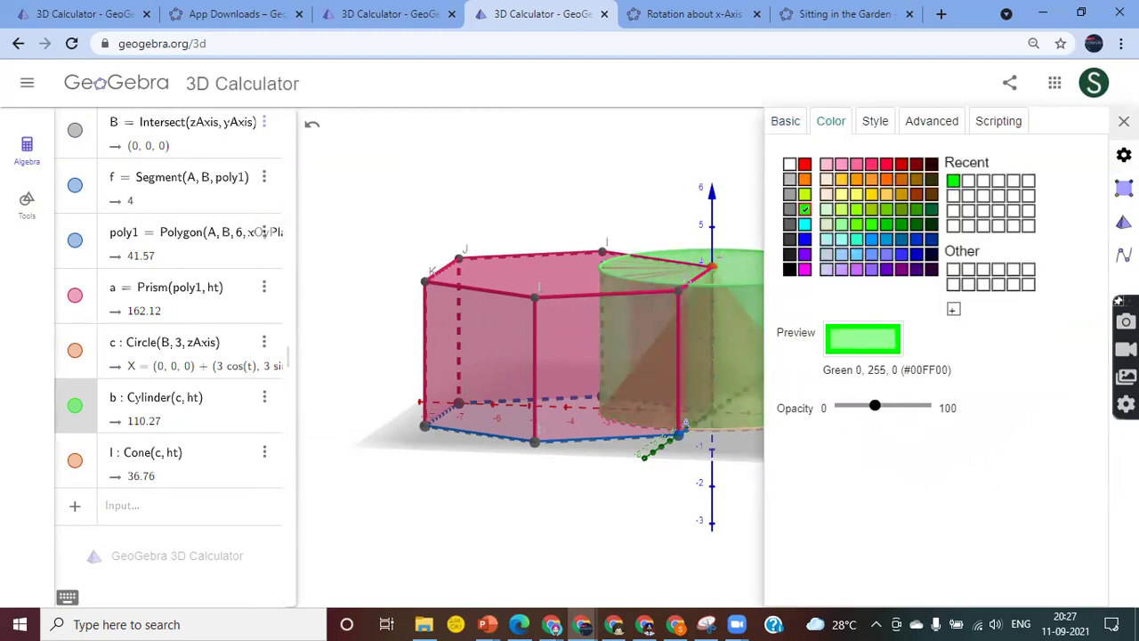
pyautogui.click(1123, 121)
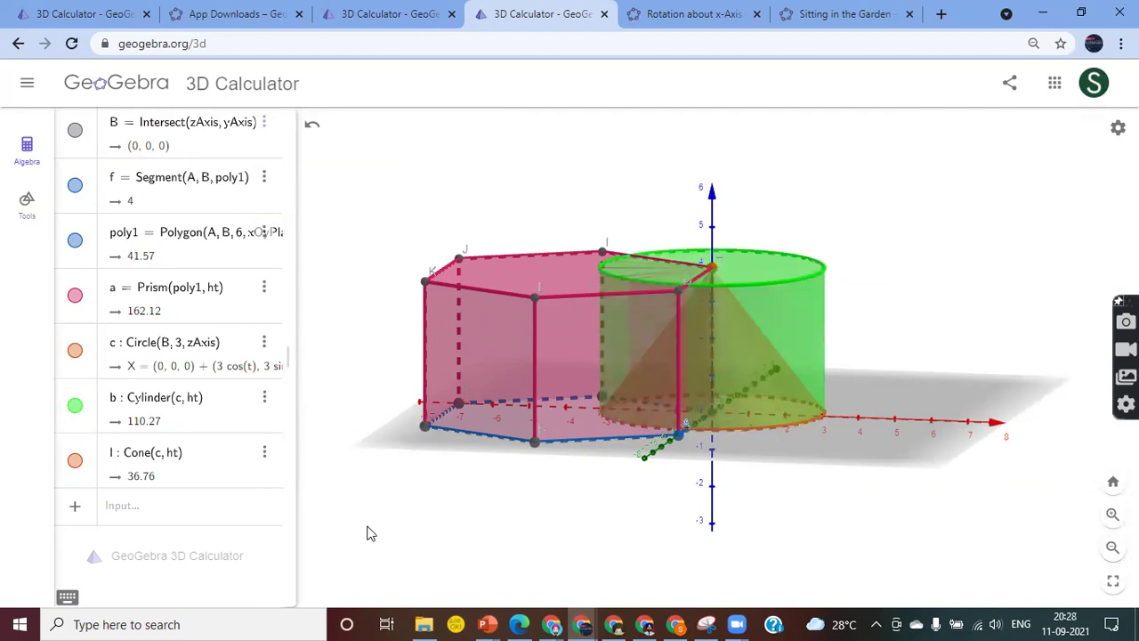
# Step: Set the ht slider to 5 and rotate the view to see the prism, cylinder and cone from another side
pyautogui.scroll(3, 155, 229)
pyautogui.moveTo(210, 148); pyautogui.dragTo(351, 241)
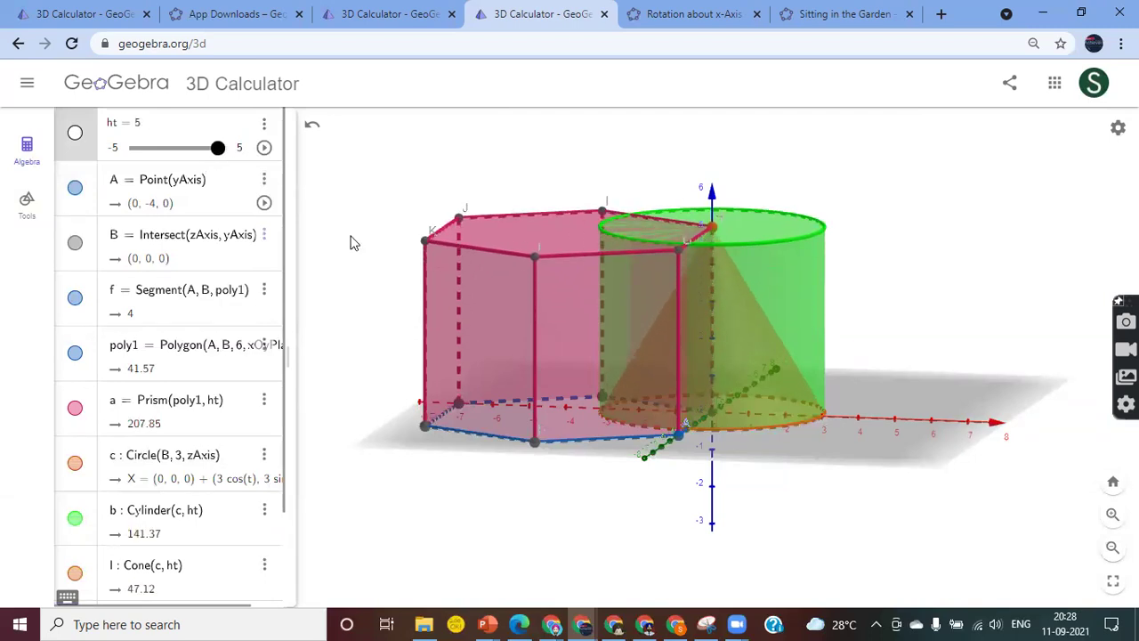
pyautogui.moveTo(830, 449); pyautogui.dragTo(761, 151)
pyautogui.moveTo(750, 457); pyautogui.dragTo(883, 378)
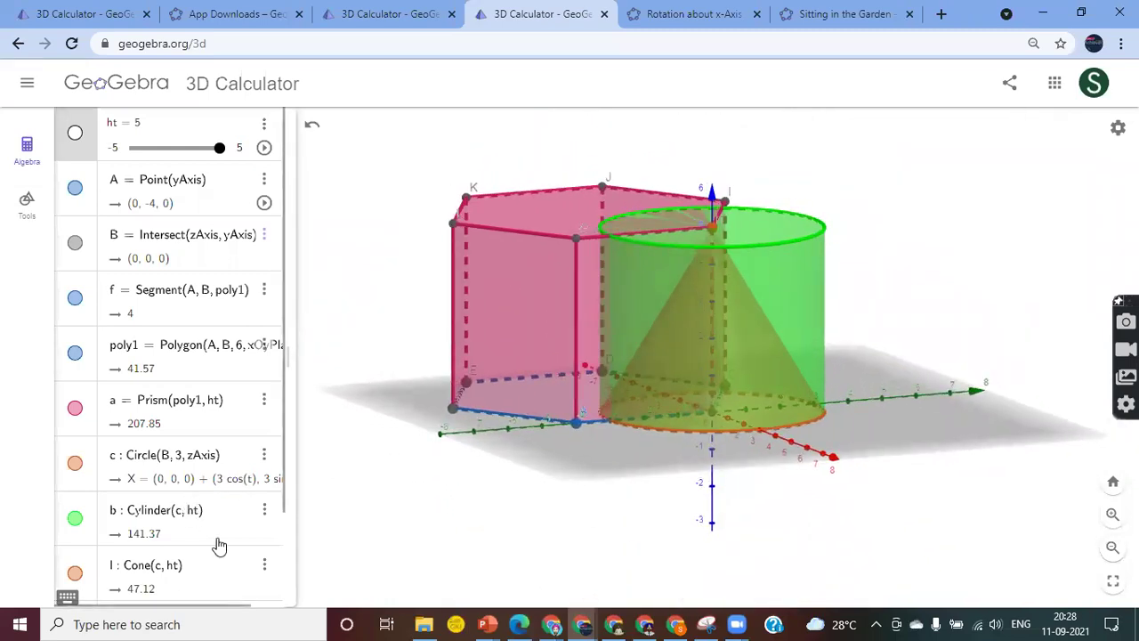
# Step: Hide the hexagonal prism and vary the ht slider, ending at 5
pyautogui.scroll(-2, 219, 546)
pyautogui.click(156, 520)
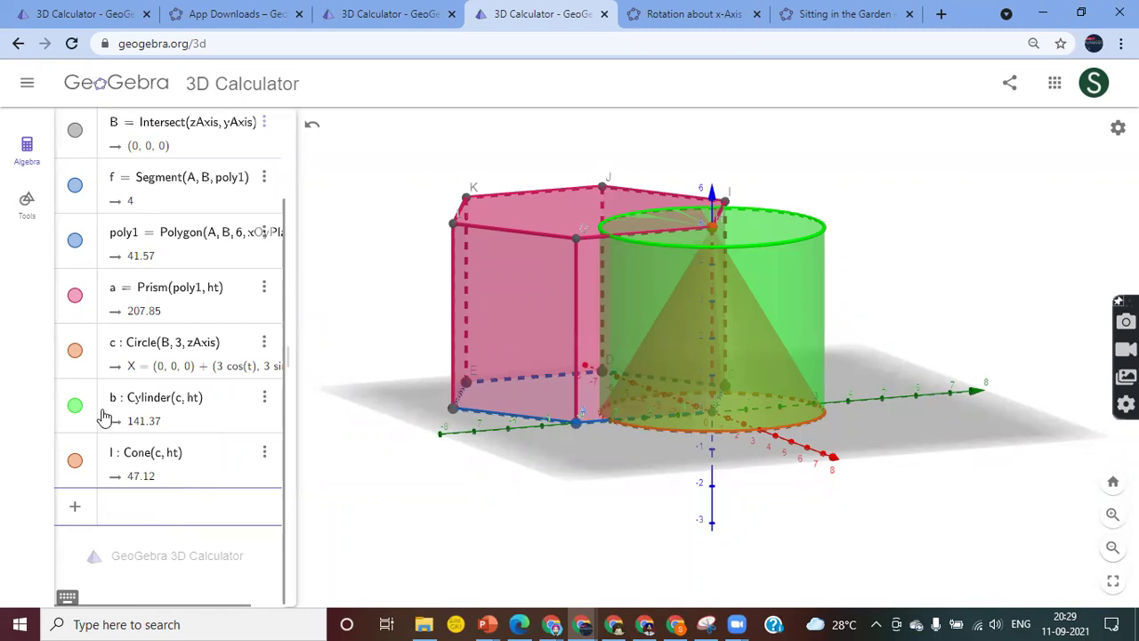
pyautogui.click(76, 296)
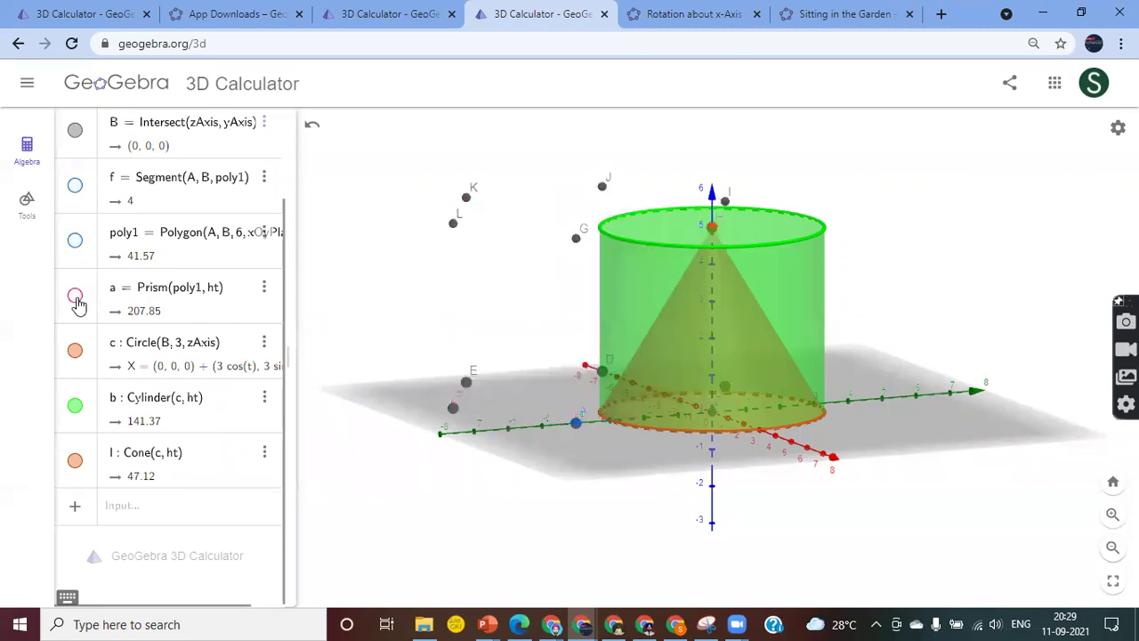
pyautogui.scroll(3, 204, 234)
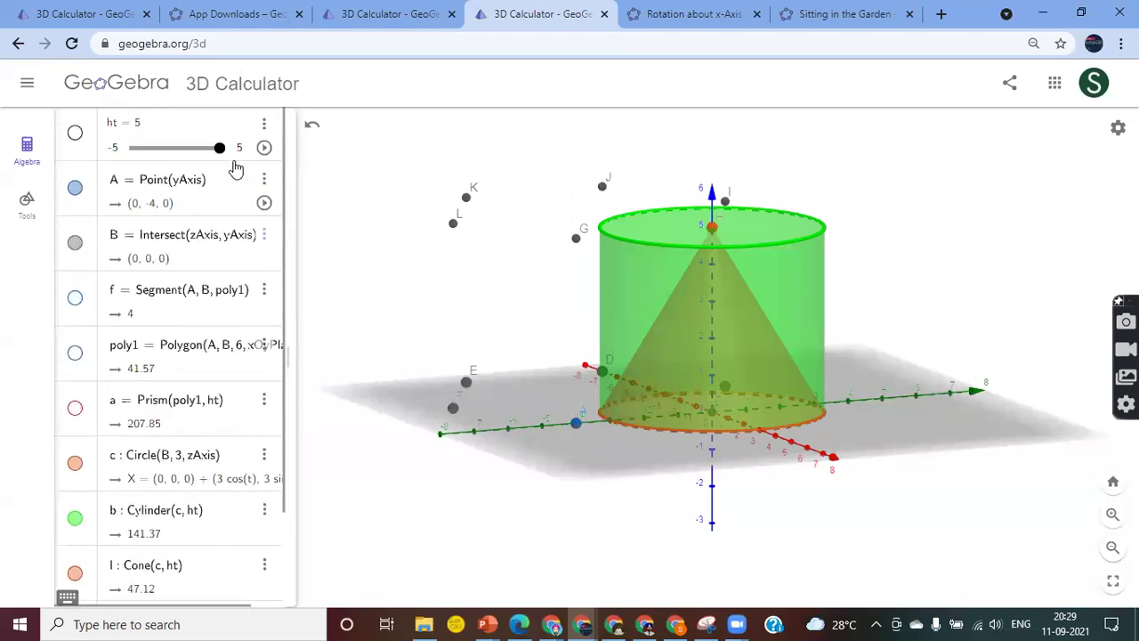
pyautogui.moveTo(220, 149)
pyautogui.mouseDown()
pyautogui.moveTo(195, 153)
pyautogui.moveTo(223, 158)
pyautogui.mouseUp()
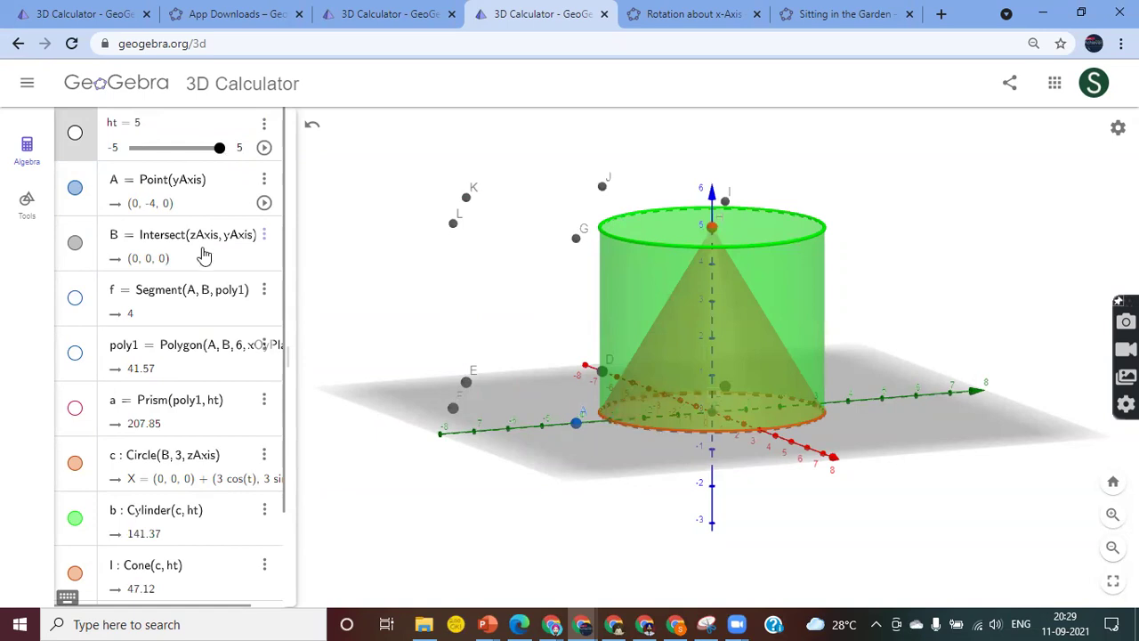
# Step: Compare the volumes of the cylinder and the cone with the slider height in the object list
pyautogui.scroll(-3, 177, 497)
pyautogui.click(144, 506)
pyautogui.scroll(3, 192, 255)
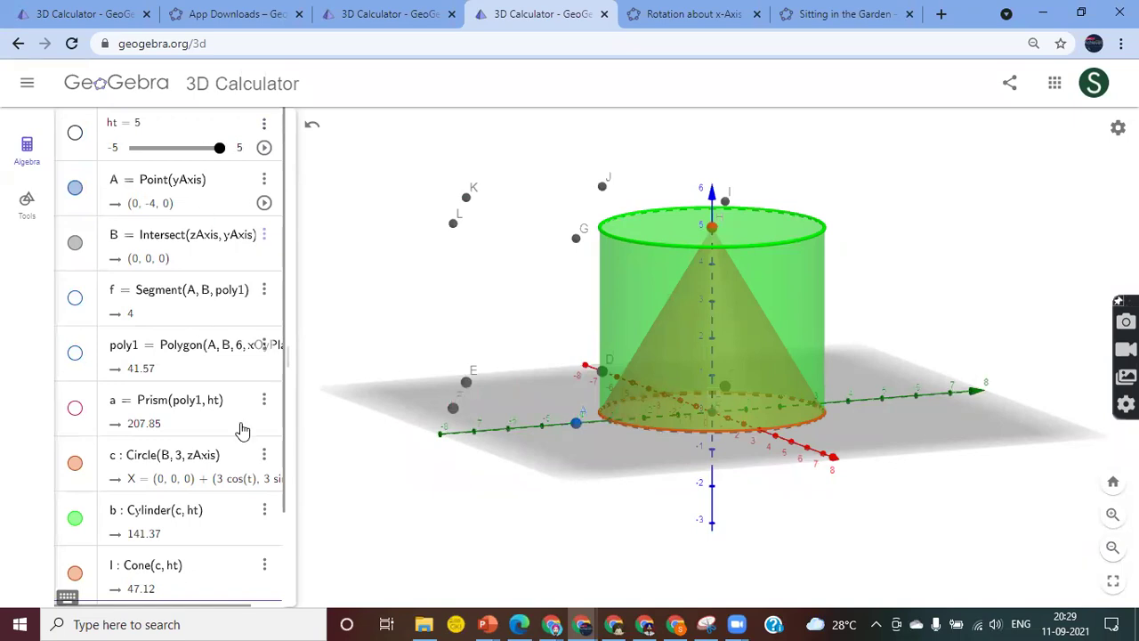
pyautogui.scroll(-3, 243, 431)
pyautogui.scroll(3, 243, 430)
pyautogui.scroll(-3, 243, 431)
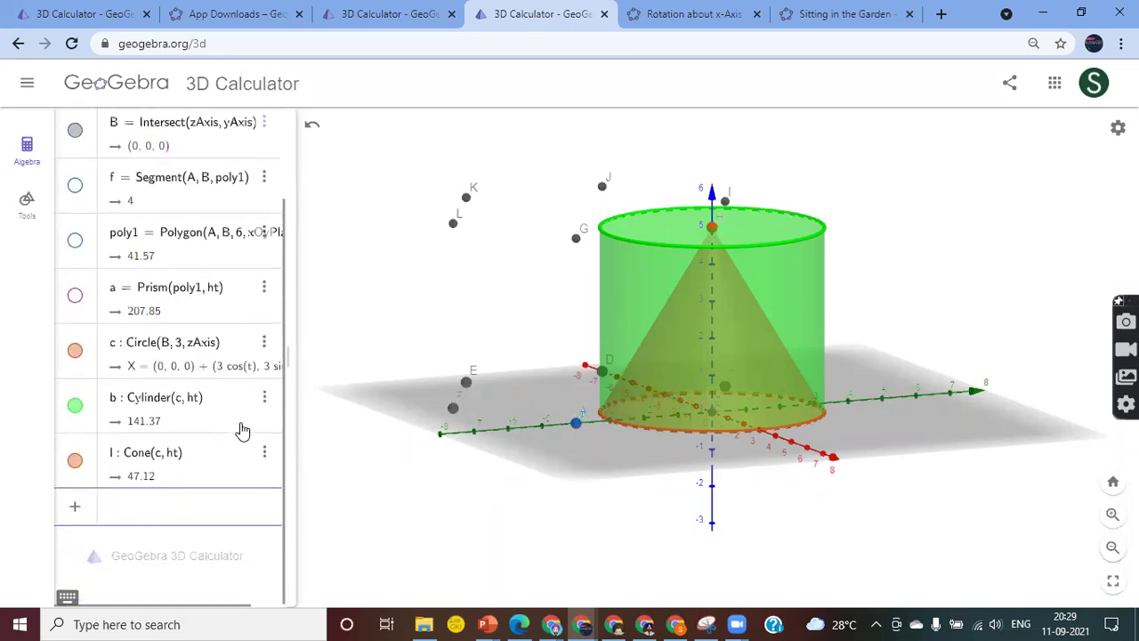
pyautogui.scroll(3, 243, 431)
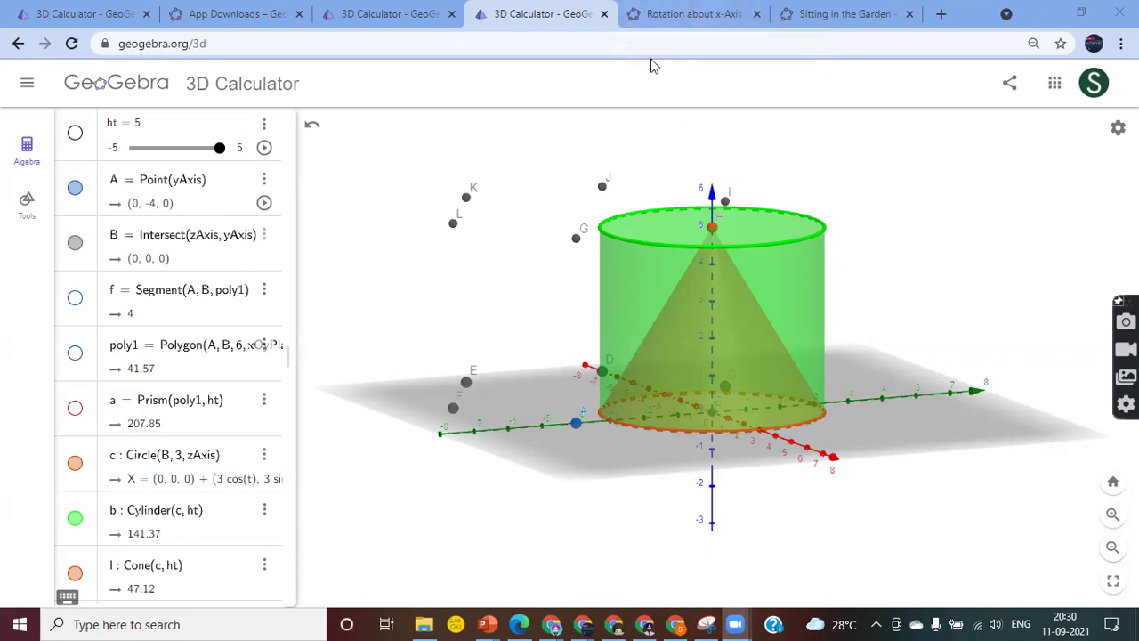
# Step: Return to the 3D Calculator page with the cube construction and clear everything without saving
pyautogui.click(694, 9)
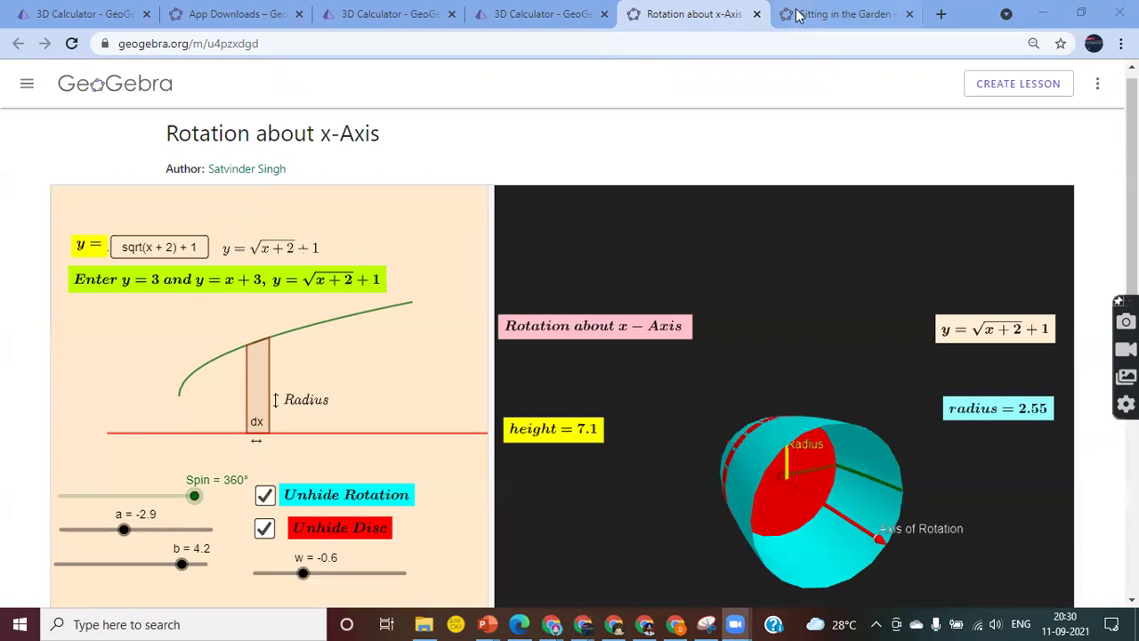
pyautogui.click(534, 14)
pyautogui.click(376, 13)
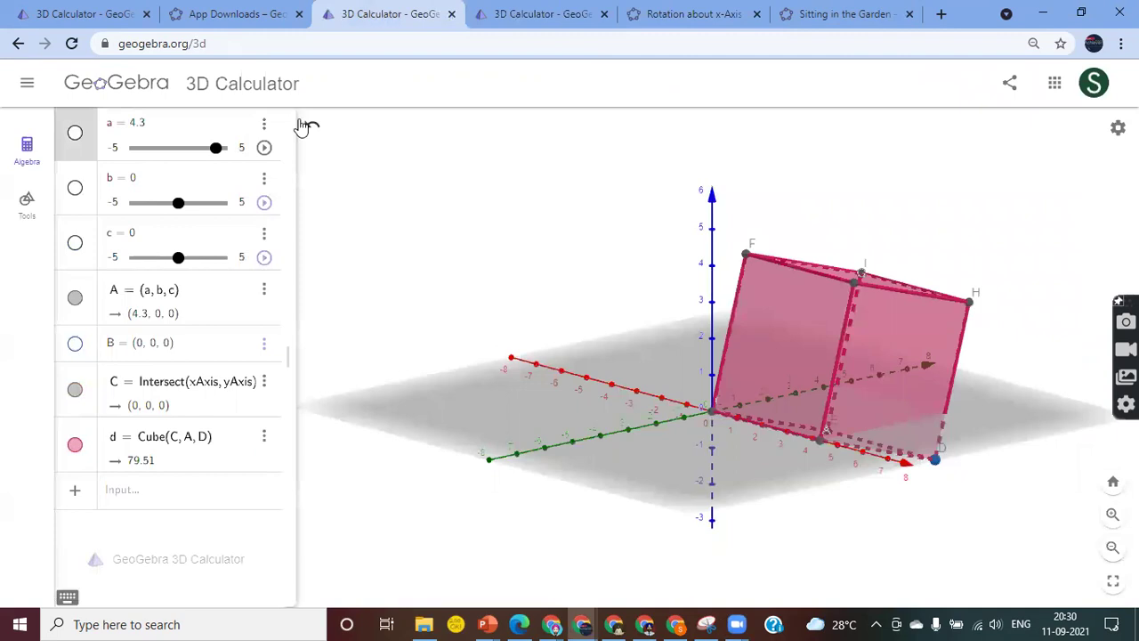
pyautogui.click(26, 85)
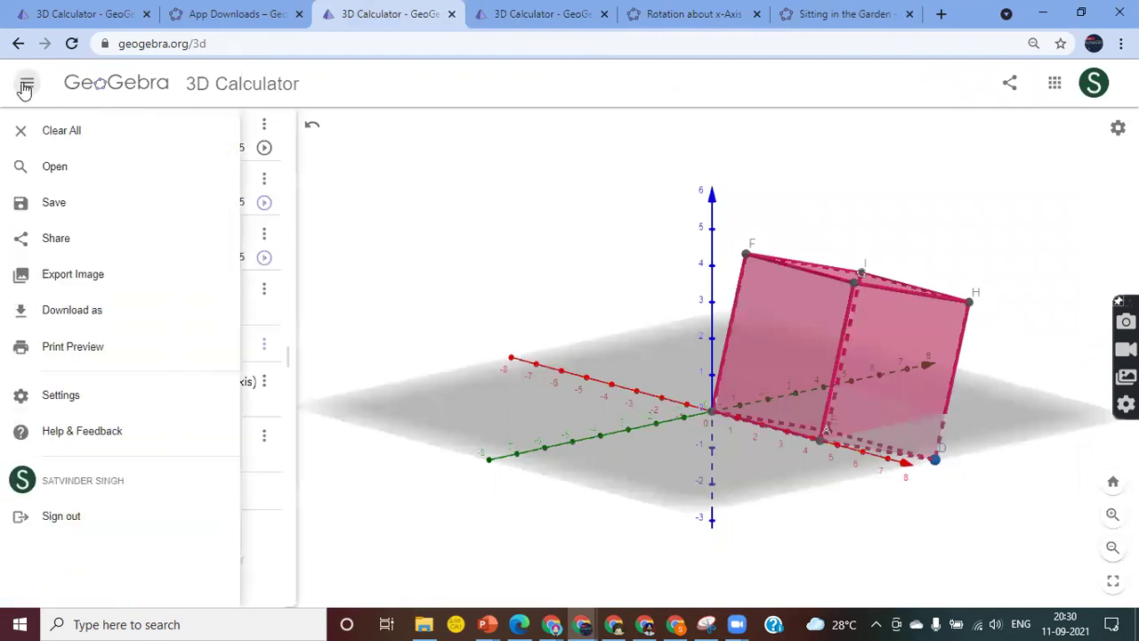
pyautogui.click(70, 135)
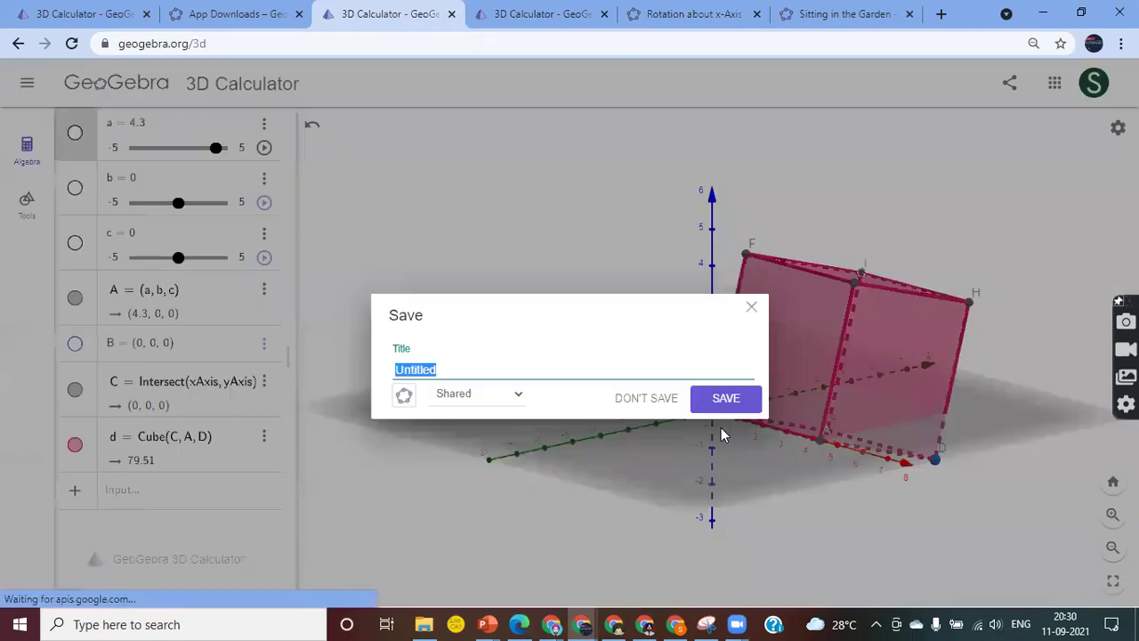
pyautogui.click(644, 401)
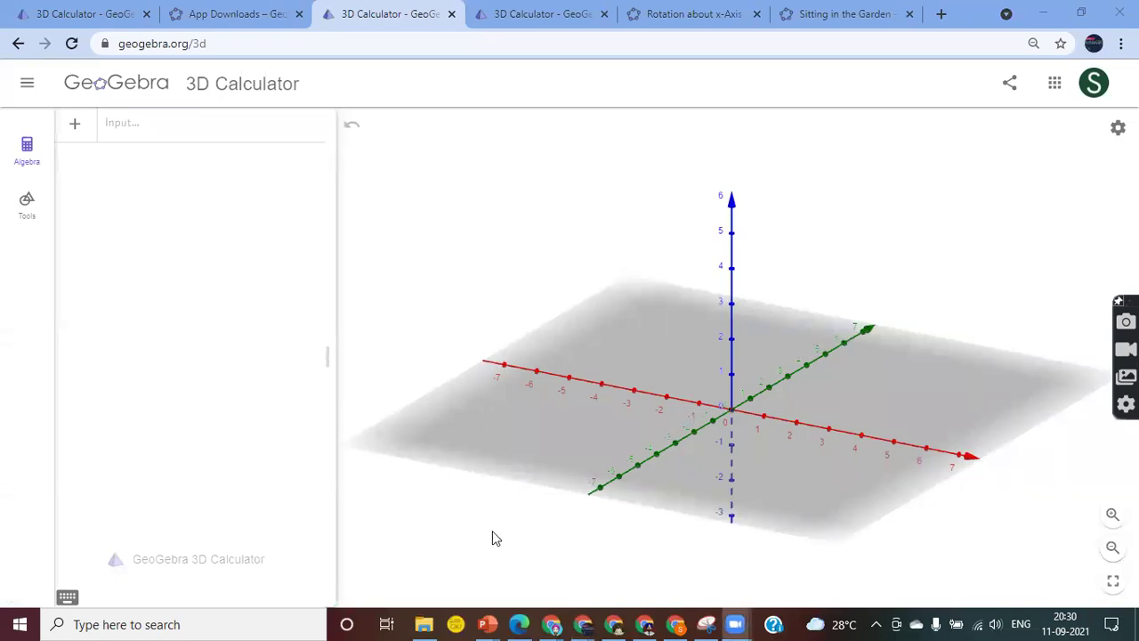
# Step: Look through the available construction tools, including the polygon, solid, plane, circle, curve, transform and measure groups
pyautogui.click(124, 135)
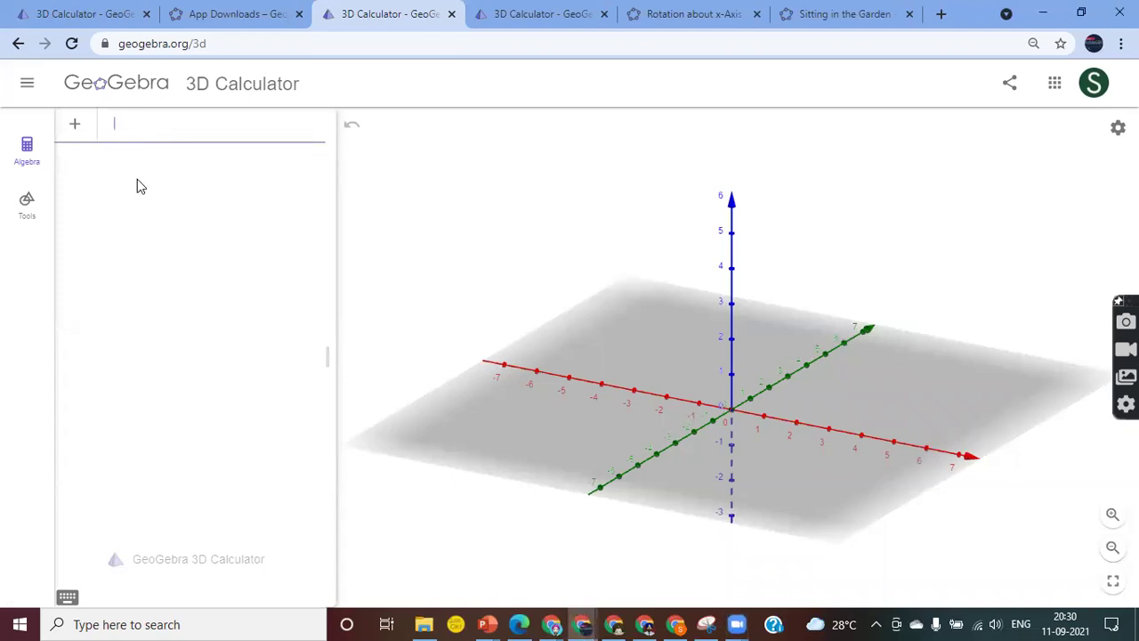
pyautogui.click(28, 209)
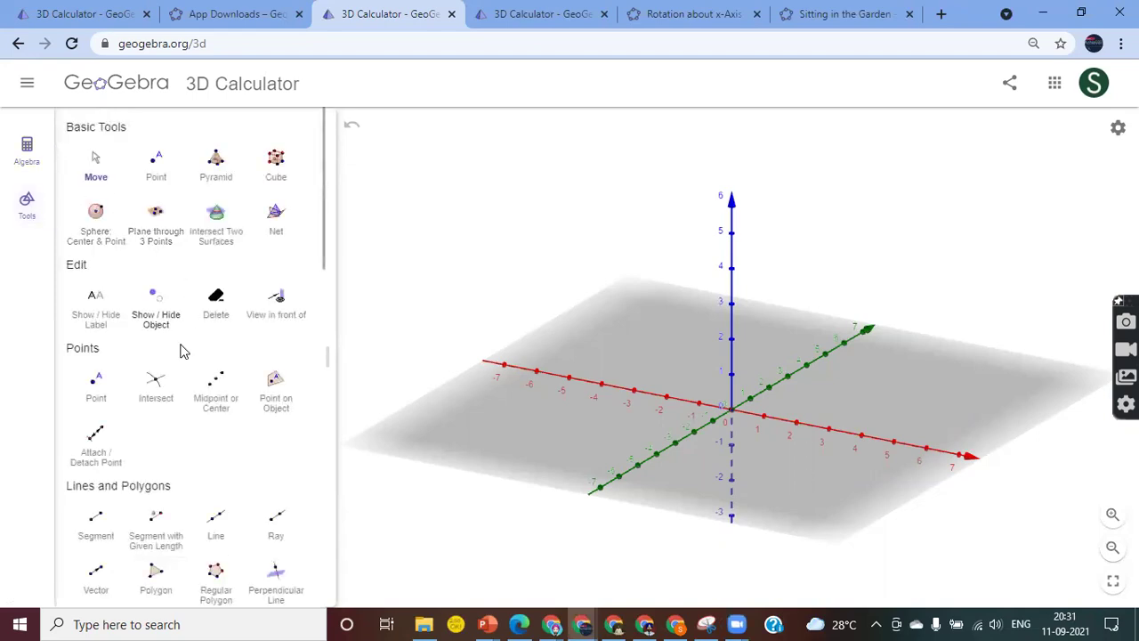
pyautogui.scroll(-5, 186, 425)
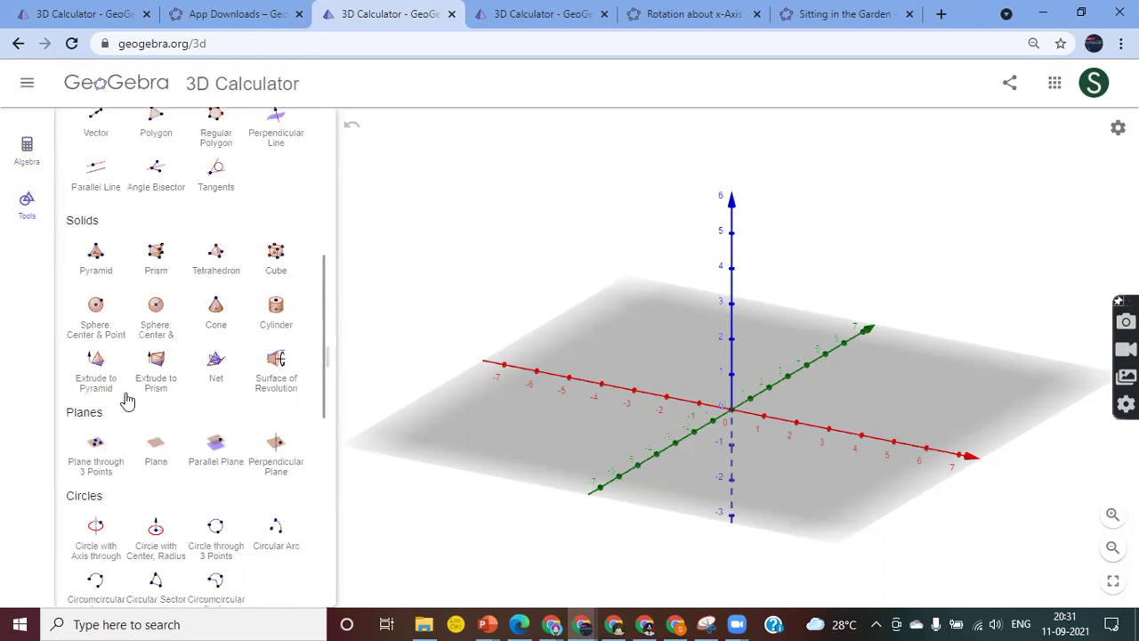
pyautogui.scroll(-3, 156, 424)
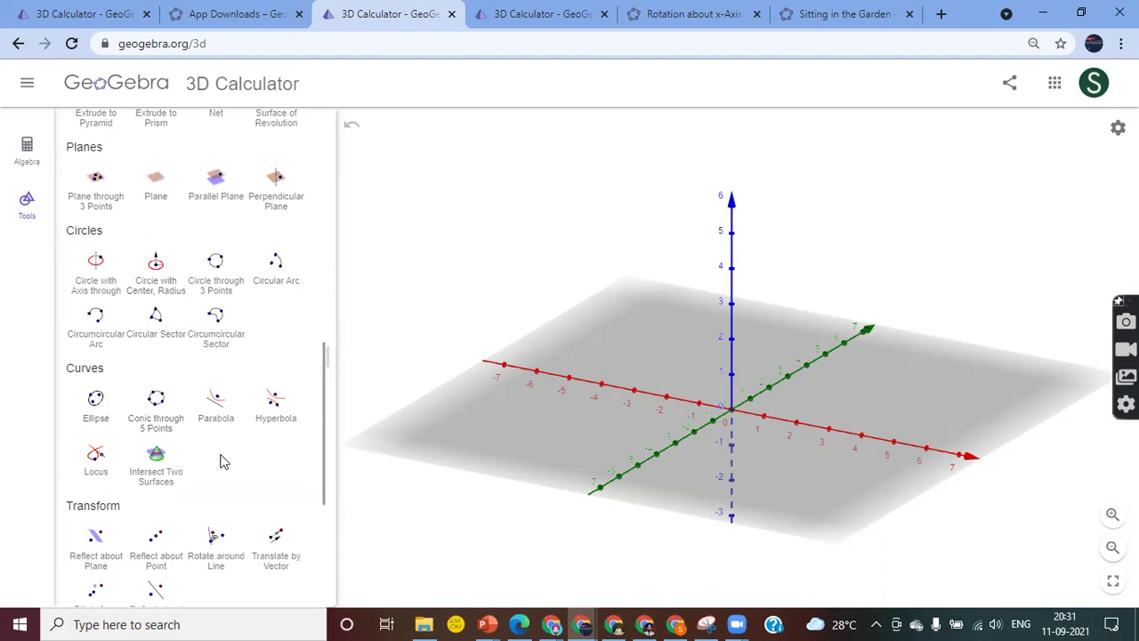
pyautogui.scroll(-3, 222, 460)
pyautogui.scroll(-1, 222, 460)
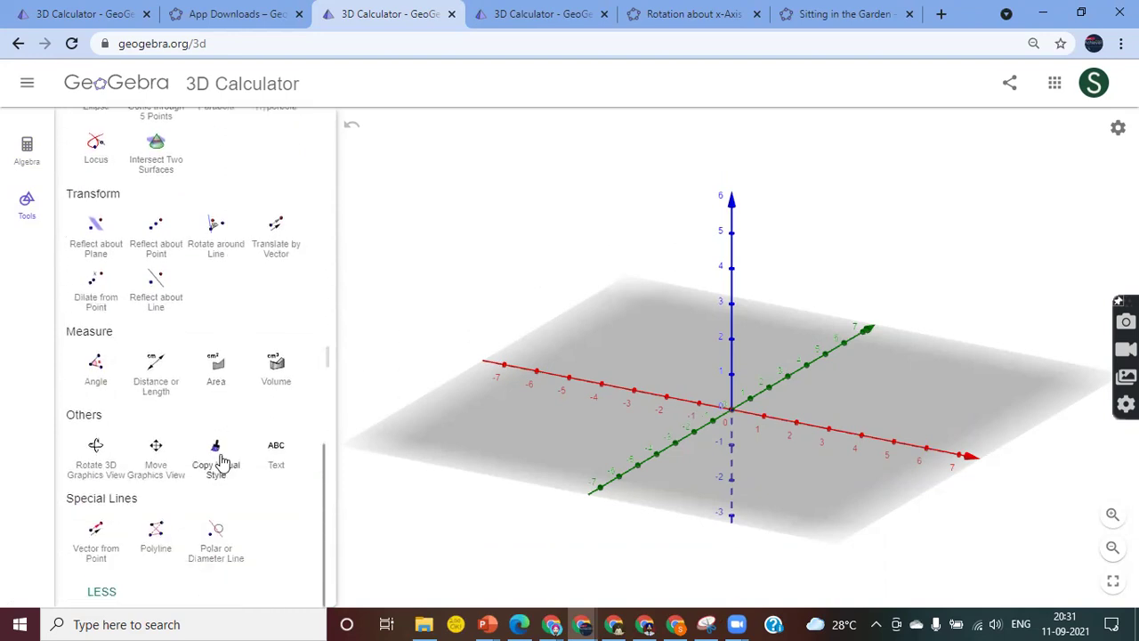
pyautogui.scroll(5, 222, 460)
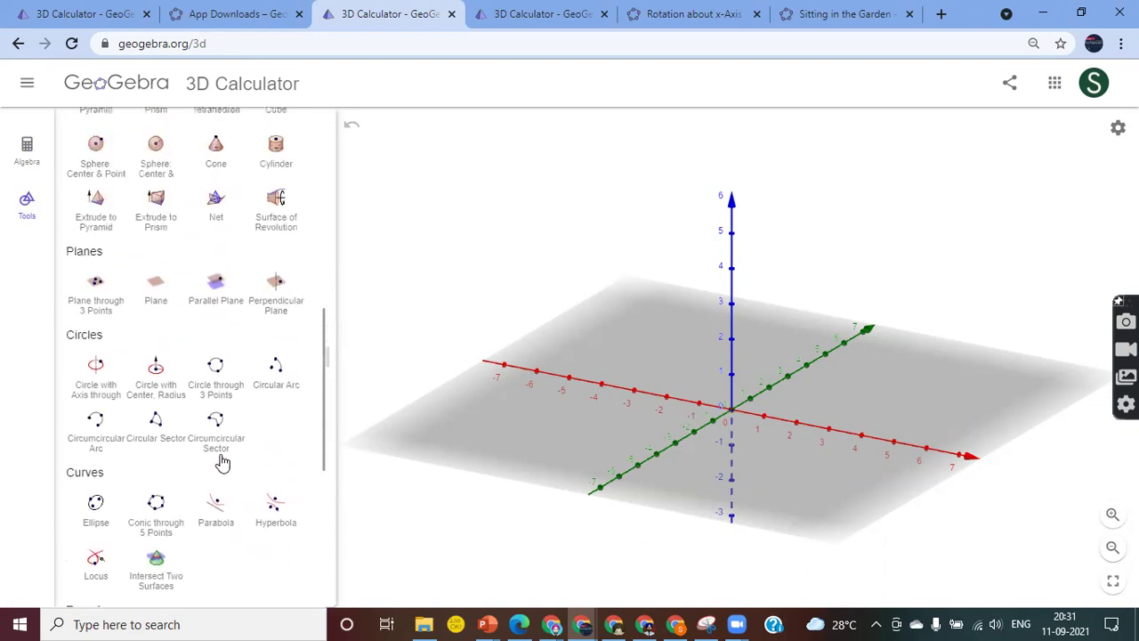
pyautogui.scroll(1, 221, 463)
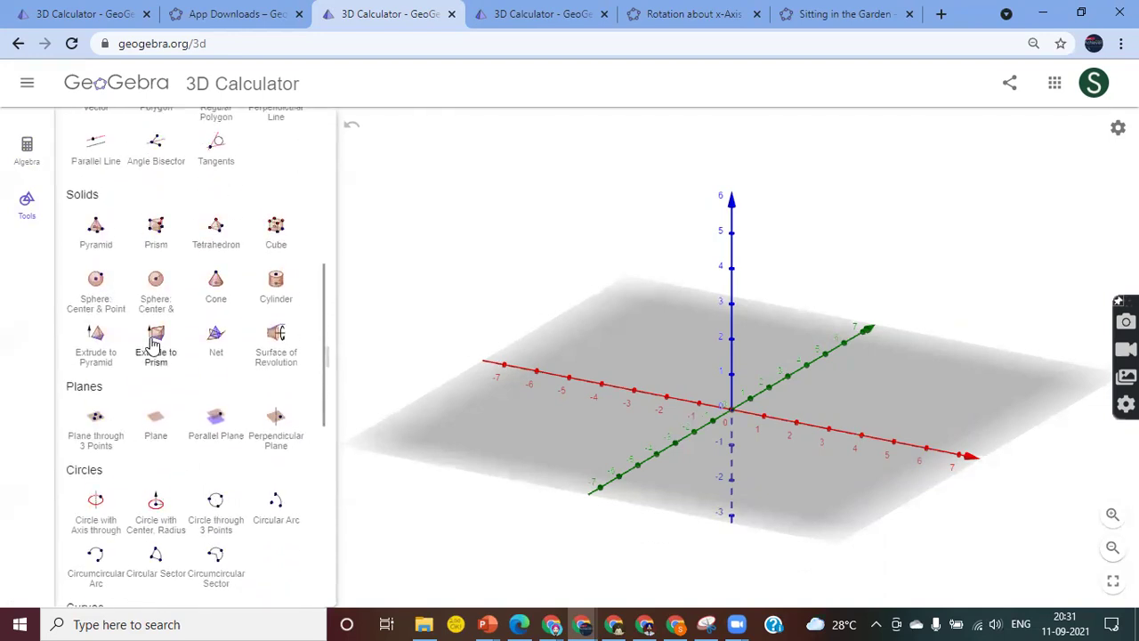
pyautogui.scroll(2, 153, 345)
pyautogui.scroll(2, 153, 345)
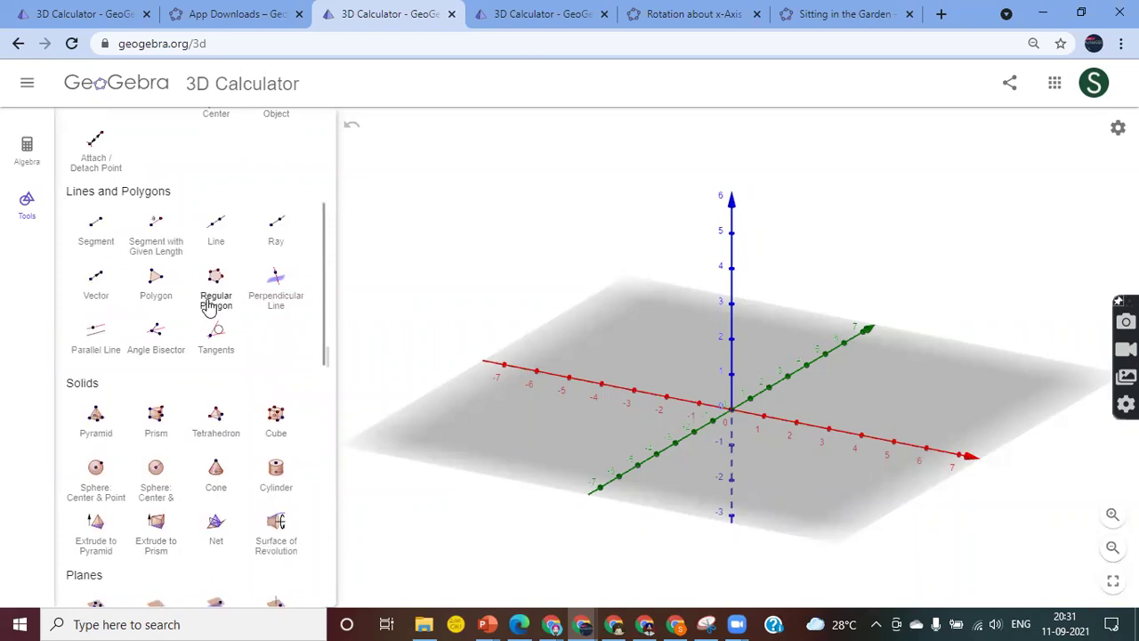
# Step: Draw a quadrilateral with the Polygon tool, with vertices at x = -4, near y = -4, x = 2 and y = 3
pyautogui.click(157, 285)
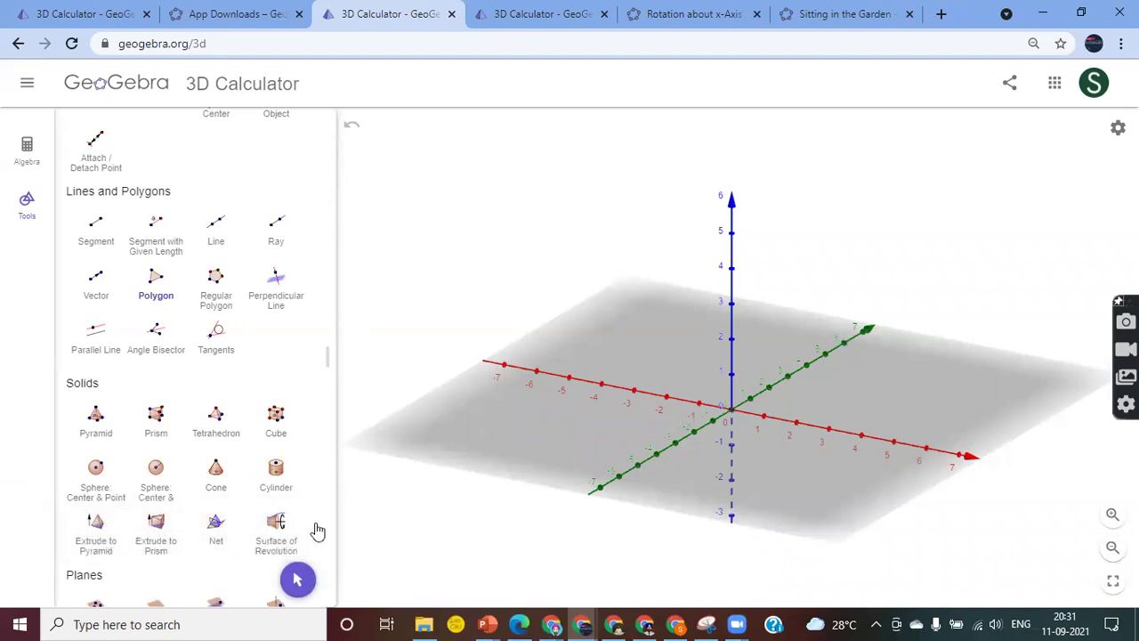
pyautogui.click(602, 389)
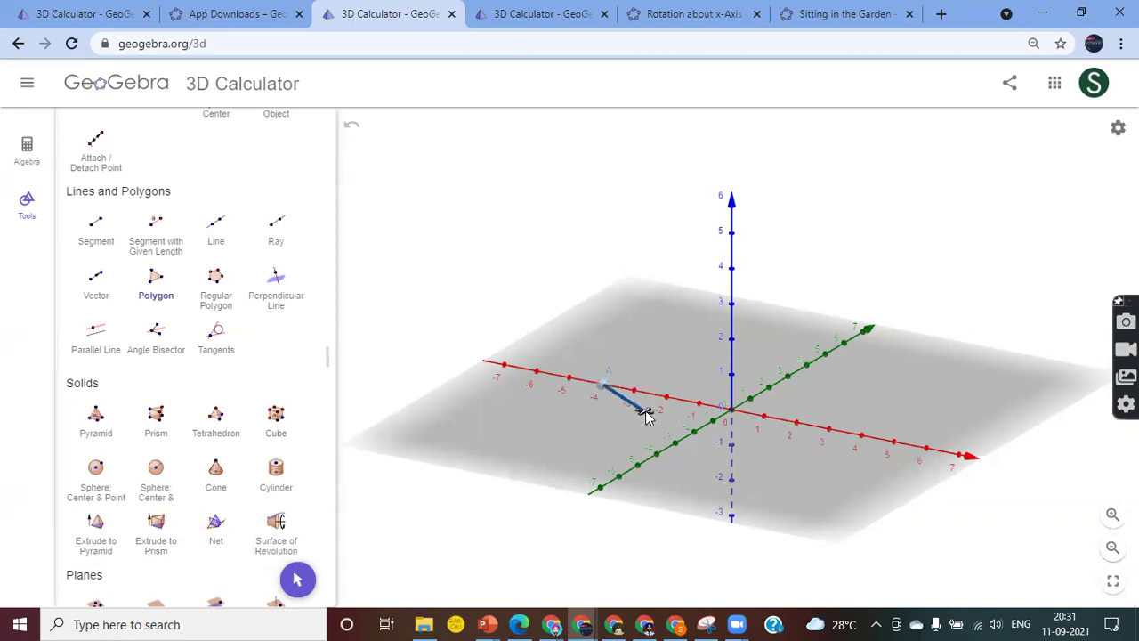
pyautogui.click(656, 455)
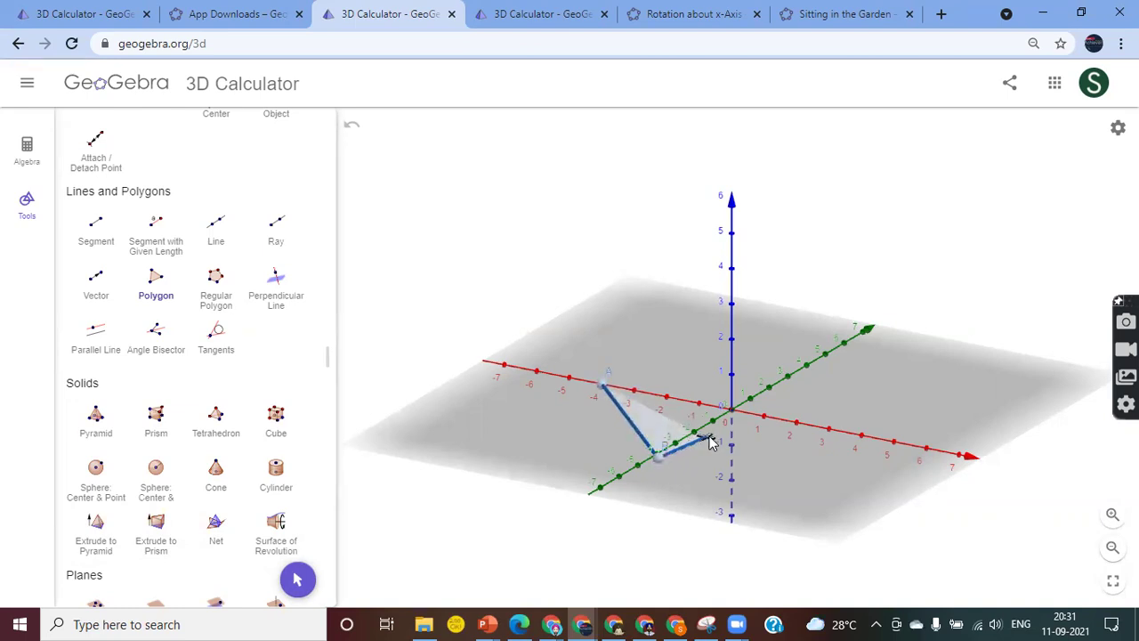
pyautogui.click(796, 425)
pyautogui.click(788, 380)
pyautogui.click(605, 388)
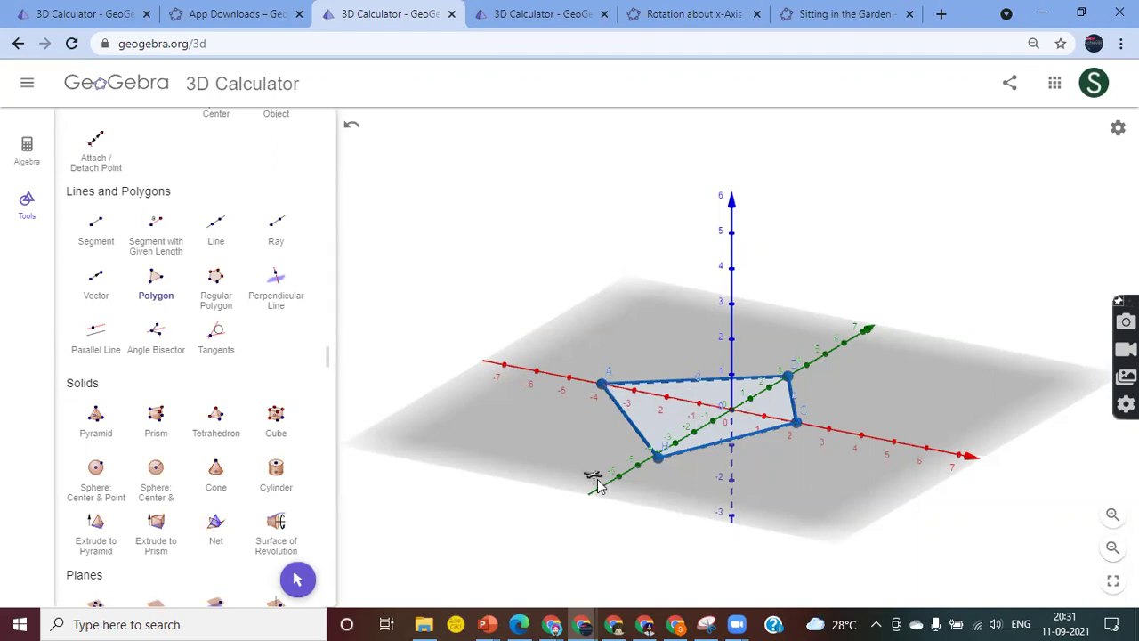
# Step: Move vertex B of the quadrilateral to -3 on the y-axis, working in a view from above
pyautogui.scroll(3, 102, 210)
pyautogui.click(95, 160)
pyautogui.moveTo(564, 437); pyautogui.dragTo(624, 474)
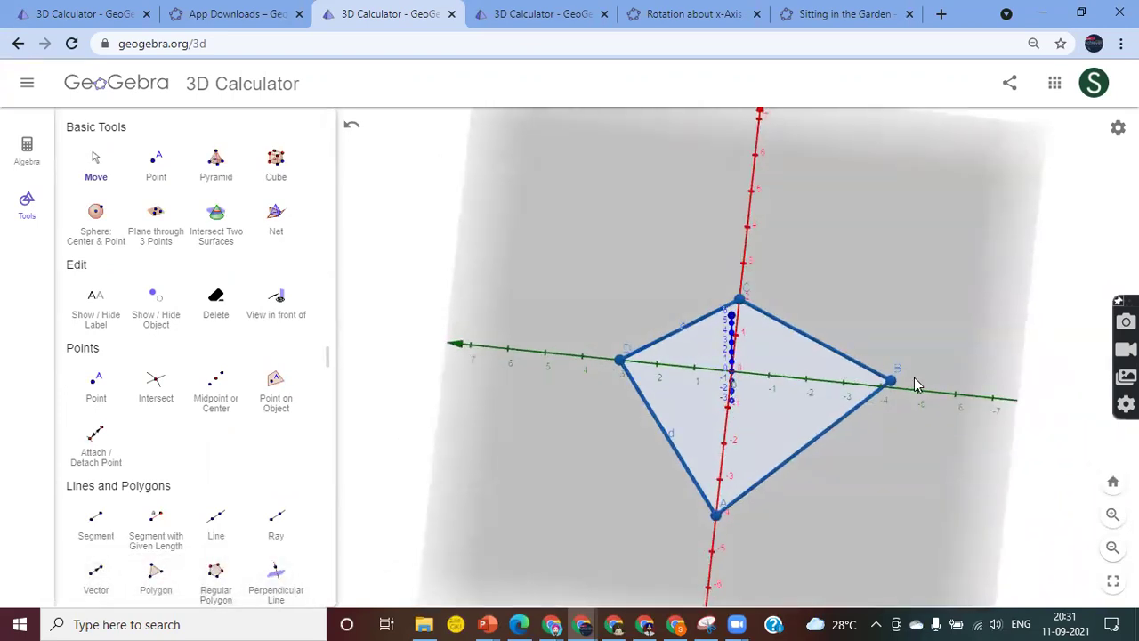
pyautogui.moveTo(889, 381); pyautogui.dragTo(841, 388)
pyautogui.moveTo(833, 492); pyautogui.dragTo(712, 445)
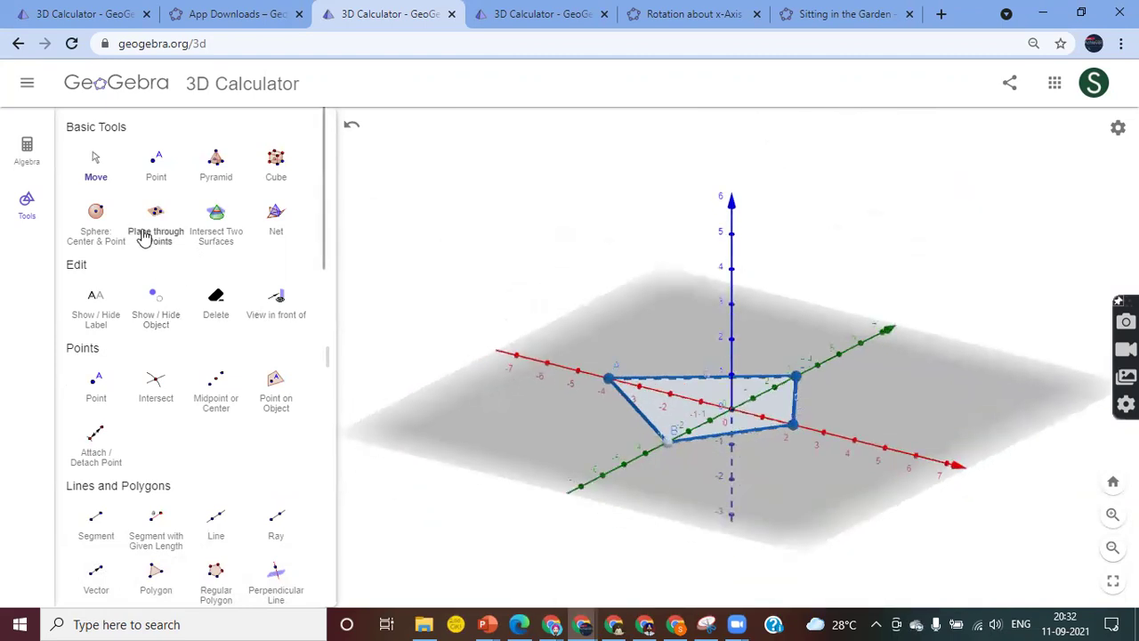
# Step: Review the quadrilateral's entries in the algebra list and clear the whole construction without saving
pyautogui.click(26, 156)
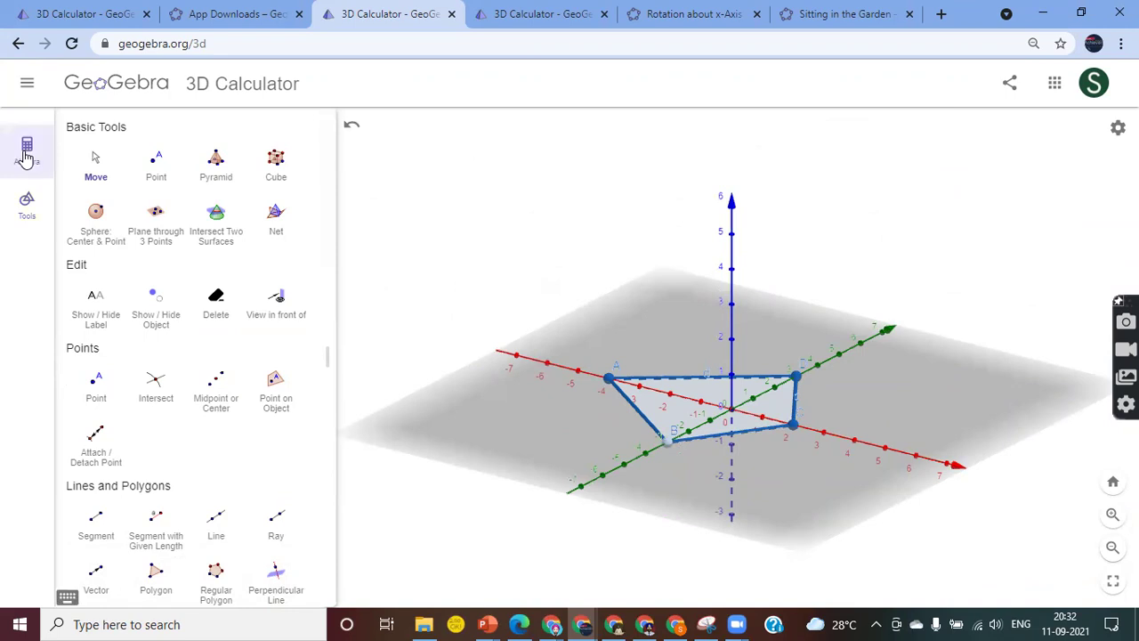
pyautogui.scroll(-2, 236, 466)
pyautogui.click(148, 525)
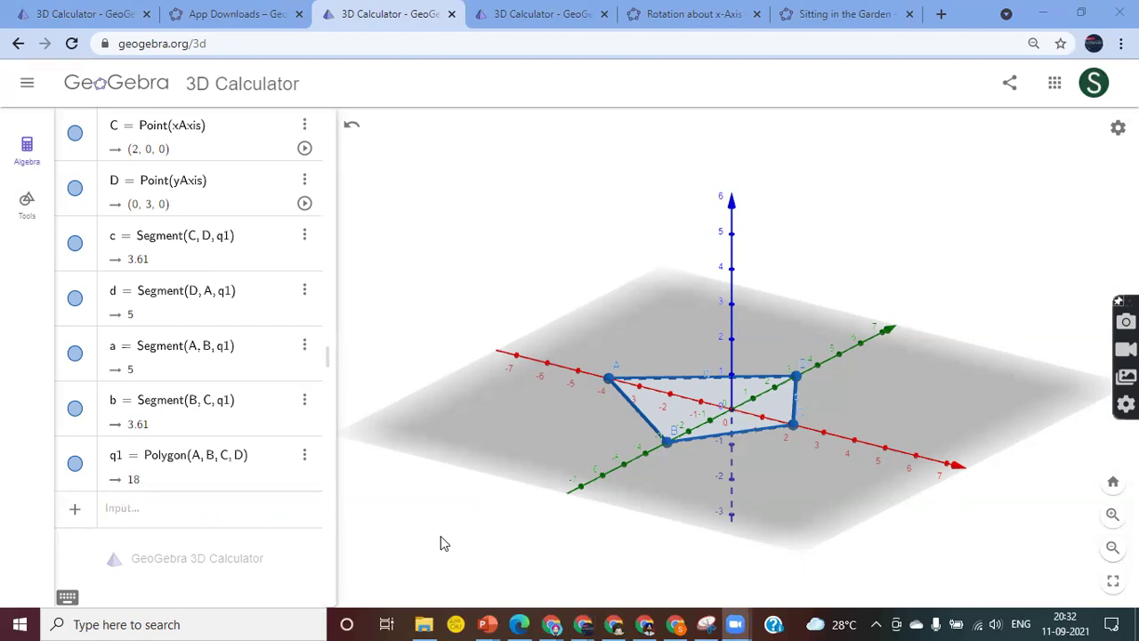
pyautogui.click(27, 83)
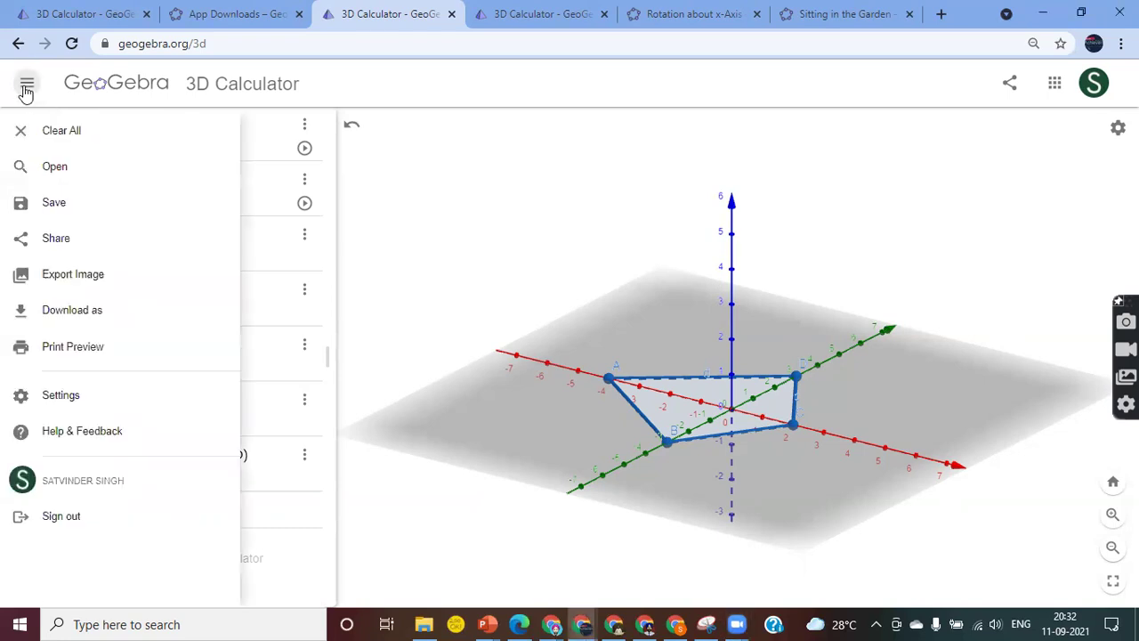
pyautogui.click(51, 127)
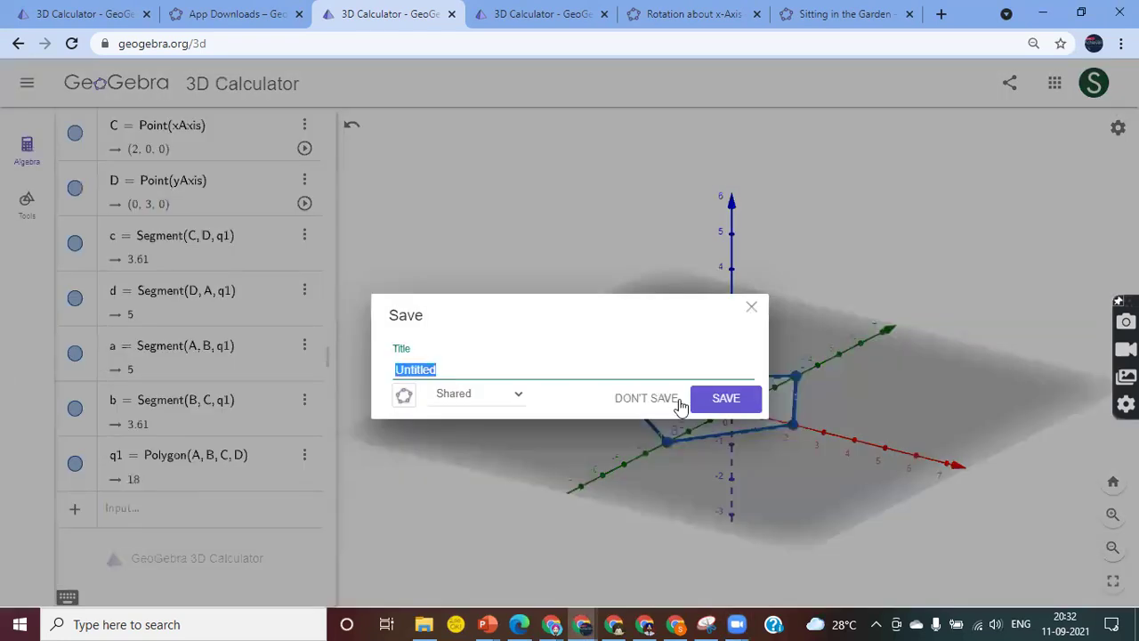
pyautogui.click(649, 399)
# Step: Draw a triangle with the Polygon tool, with vertices at x = -4, y = 4 and the origin
pyautogui.click(26, 208)
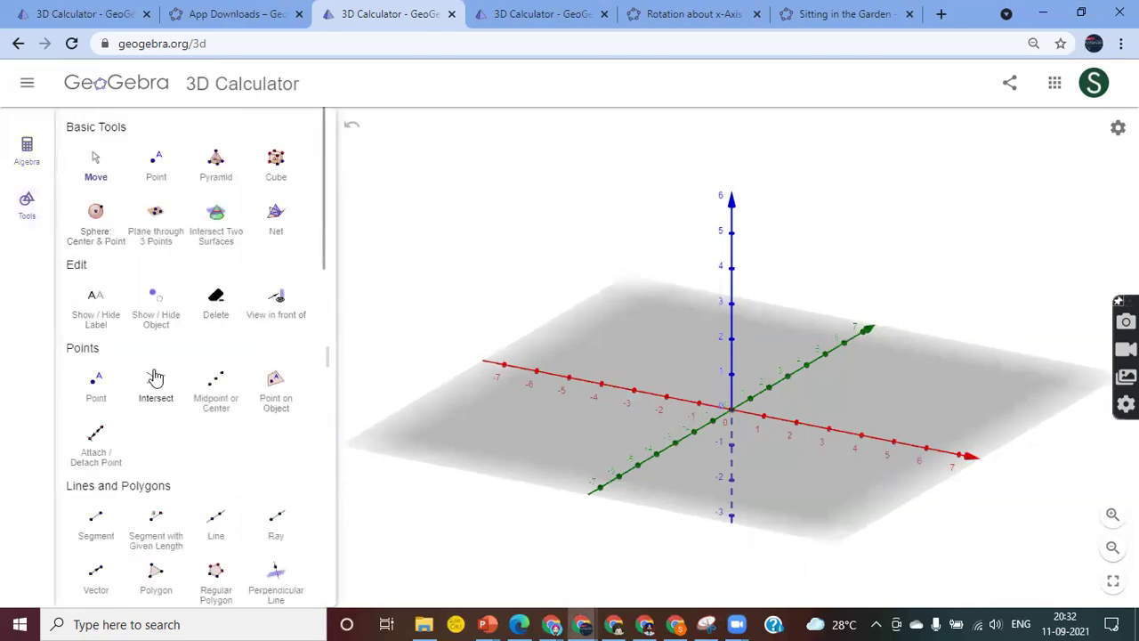
pyautogui.scroll(-2, 155, 378)
pyautogui.scroll(-1, 202, 389)
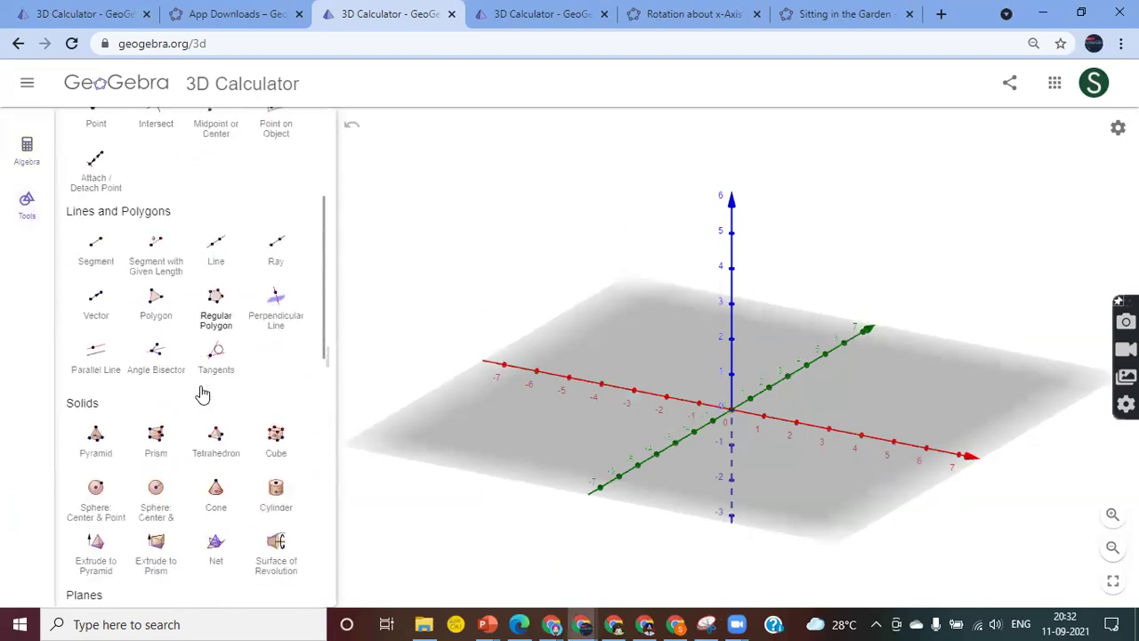
pyautogui.click(160, 287)
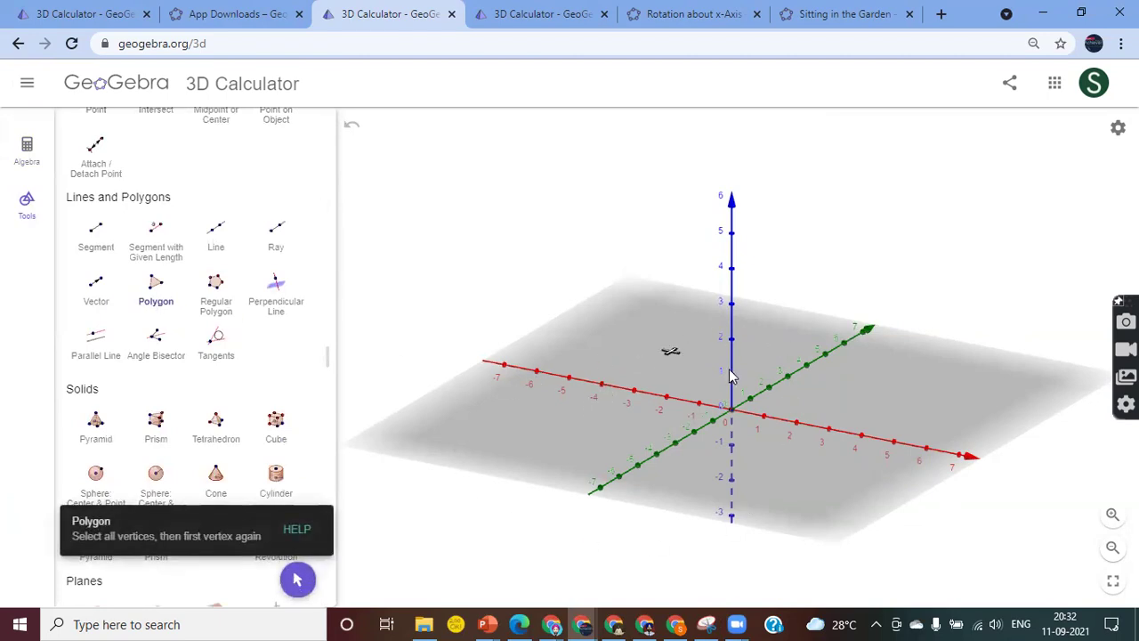
pyautogui.click(599, 388)
pyautogui.click(805, 368)
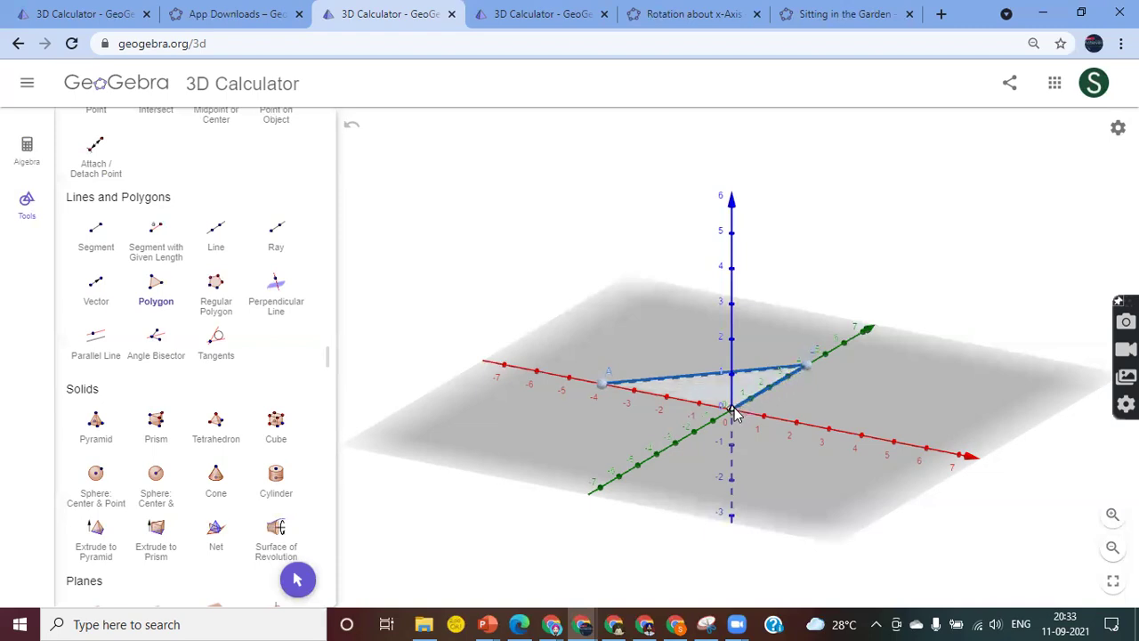
pyautogui.click(730, 411)
pyautogui.click(604, 386)
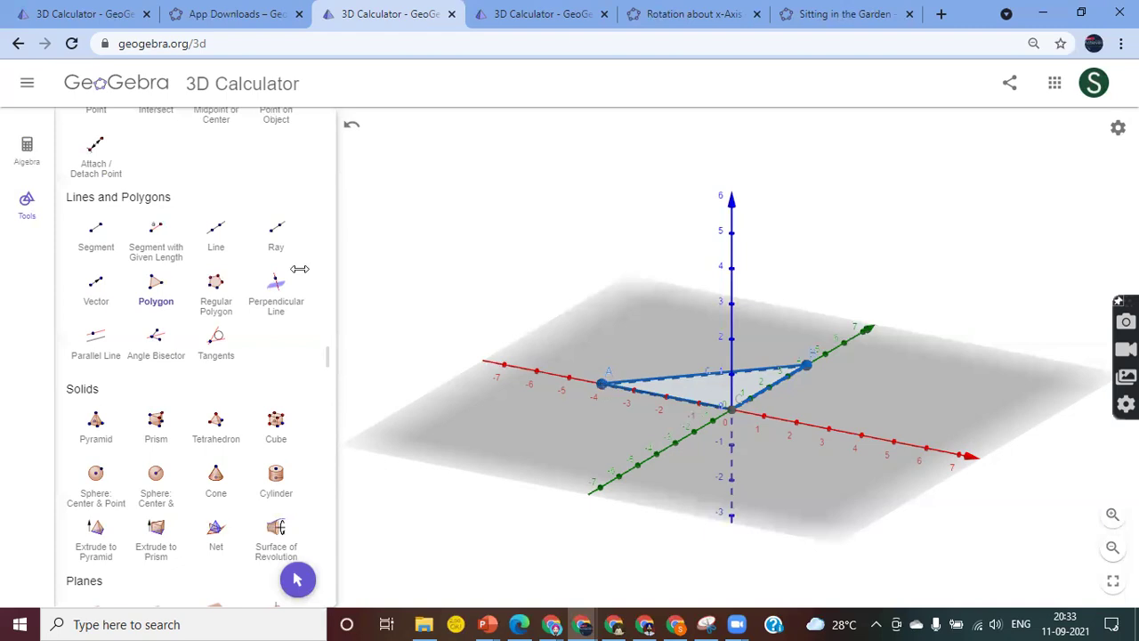
pyautogui.scroll(3, 222, 183)
pyautogui.click(98, 169)
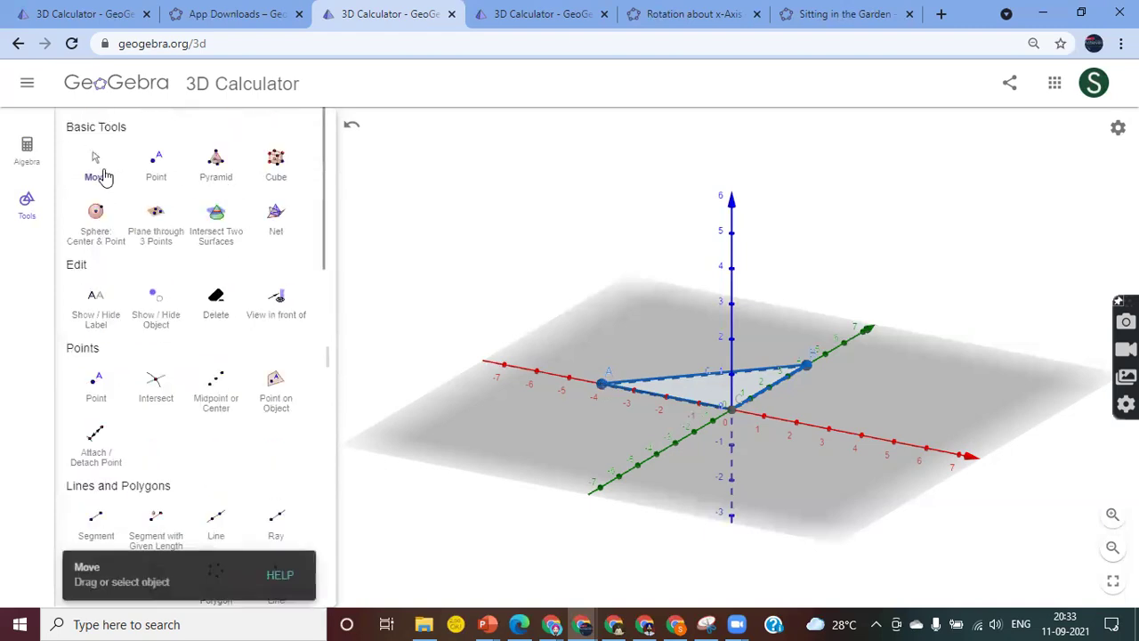
# Step: Create a number slider named h, dismissing the request to rename it
pyautogui.click(28, 156)
pyautogui.click(155, 519)
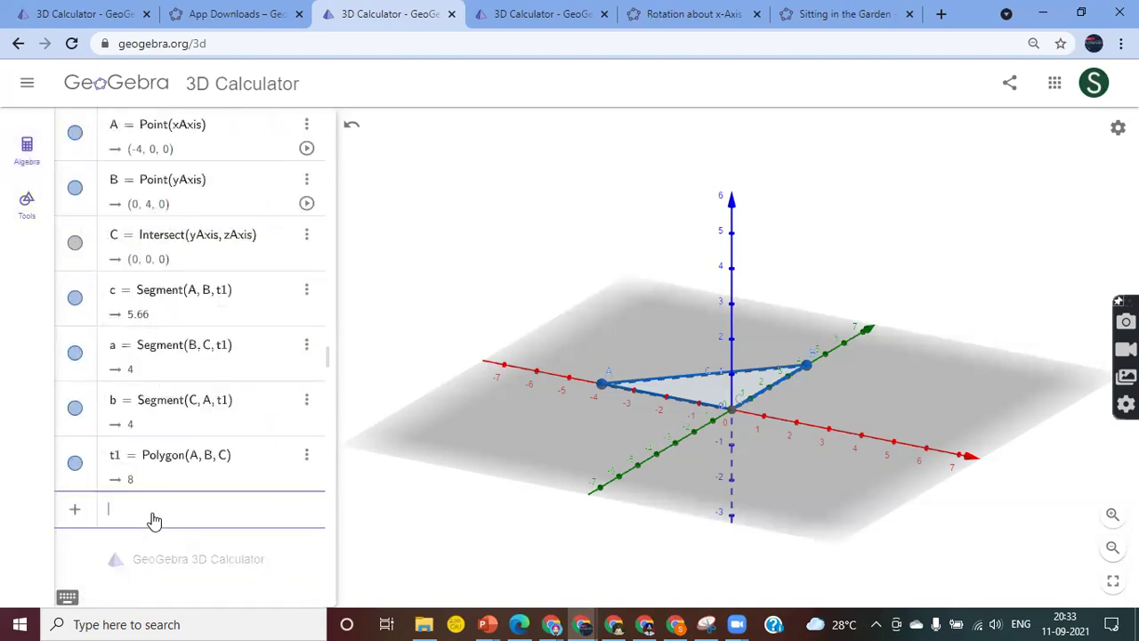
pyautogui.write('h')
pyautogui.press('Return')
pyautogui.write('t')
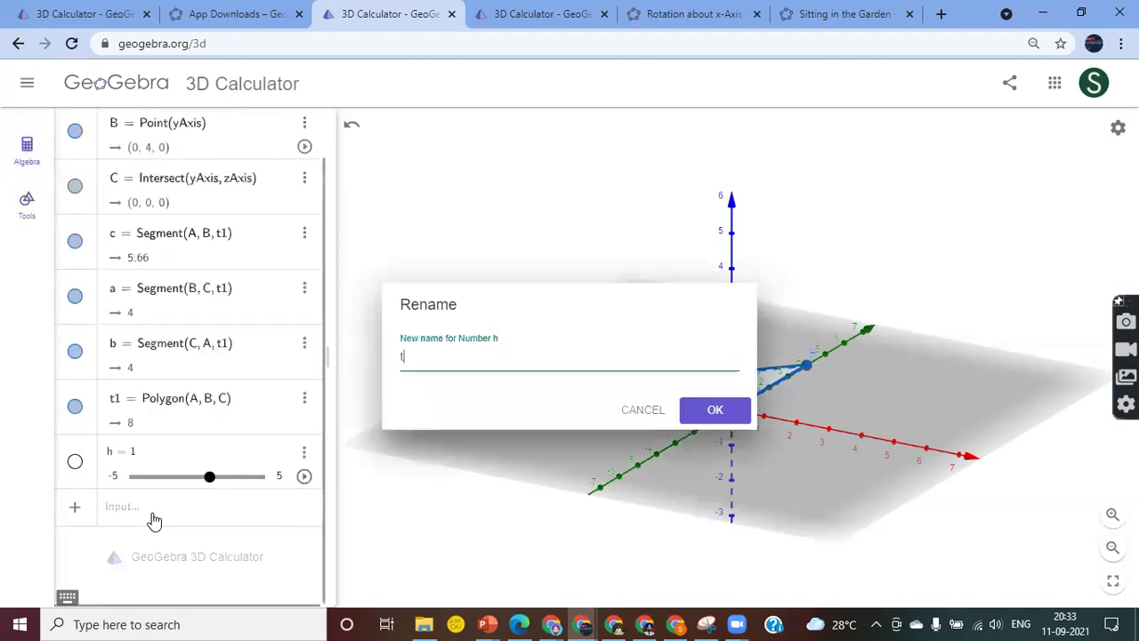
pyautogui.click(634, 413)
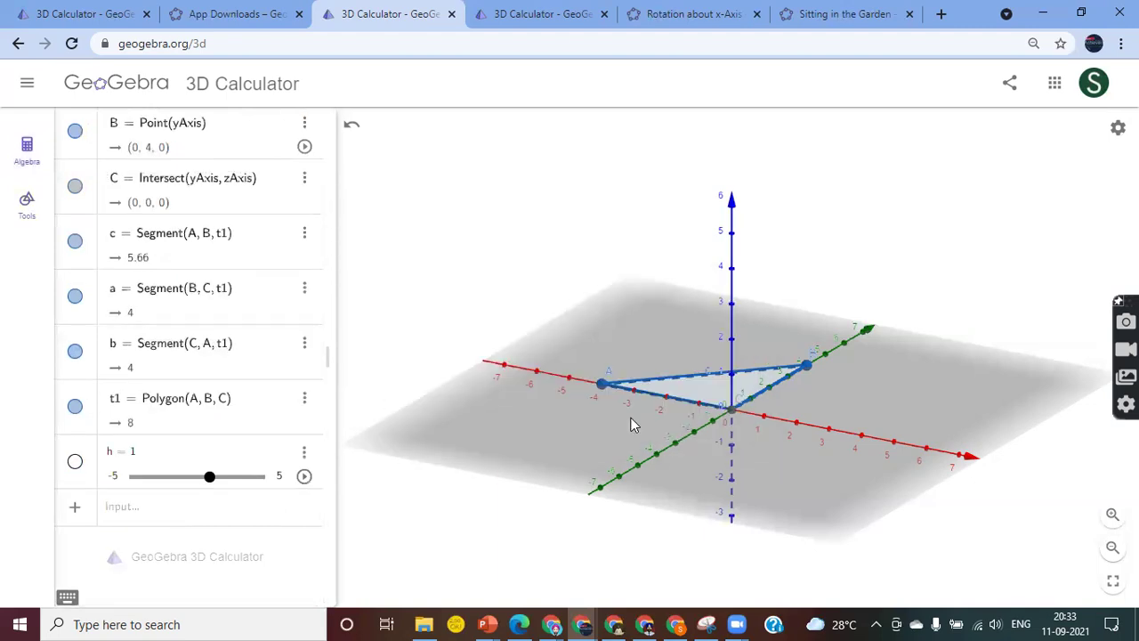
# Step: Build a prism on the triangle with Prism(t1, h) and set the slider h to -3.9
pyautogui.click(171, 514)
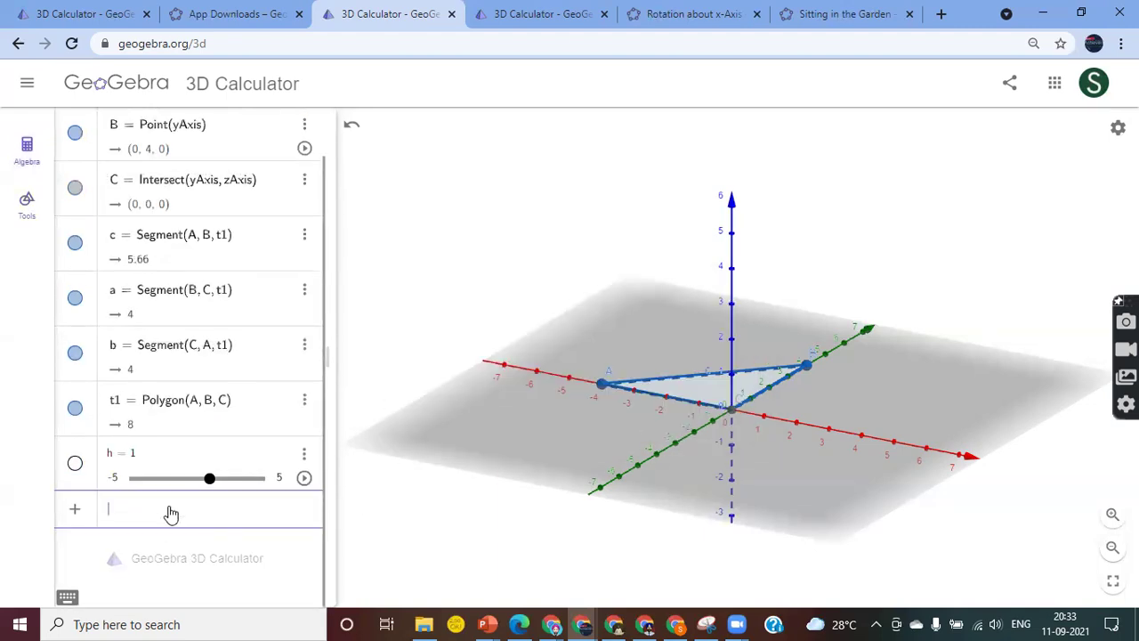
pyautogui.scroll(1, 192, 265)
pyautogui.scroll(-1, 192, 265)
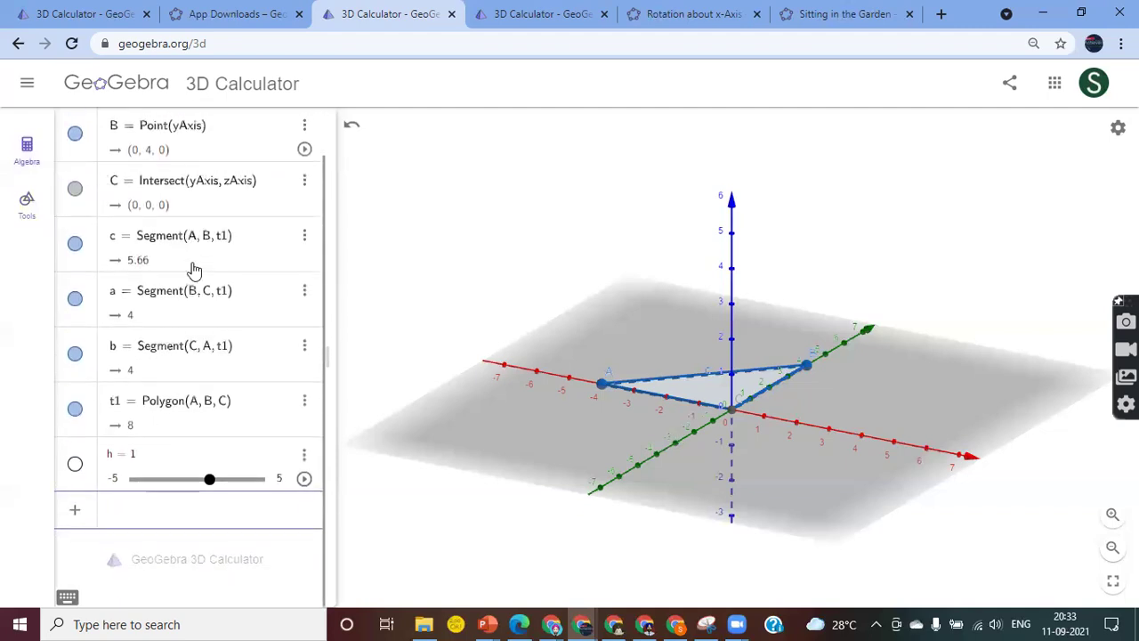
pyautogui.write('pris')
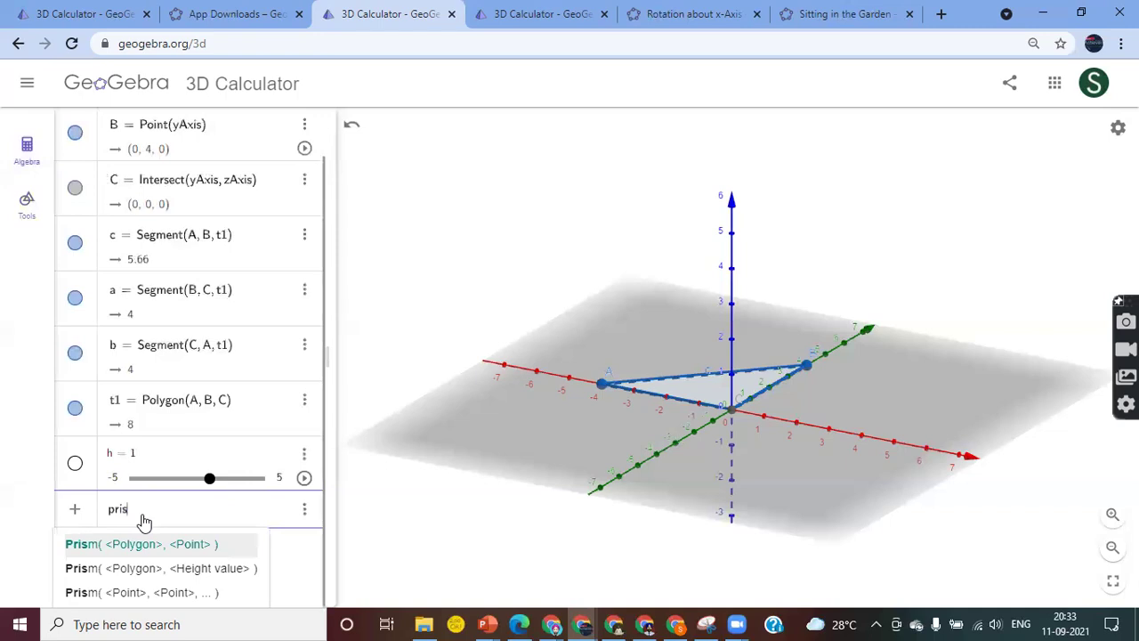
pyautogui.press('Down')
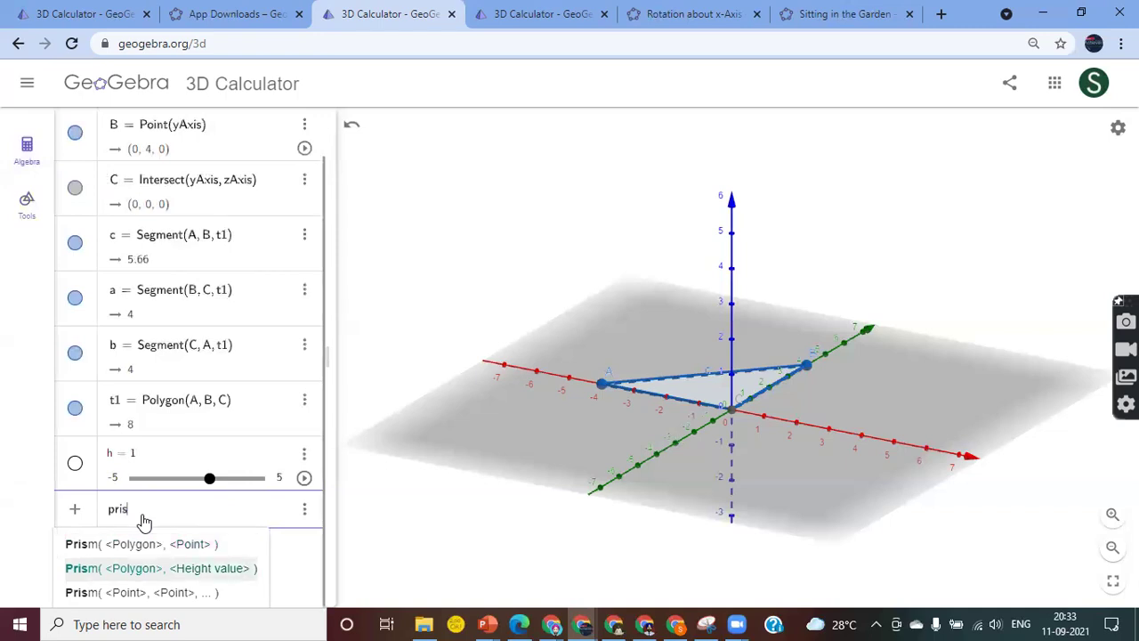
pyautogui.press('Return')
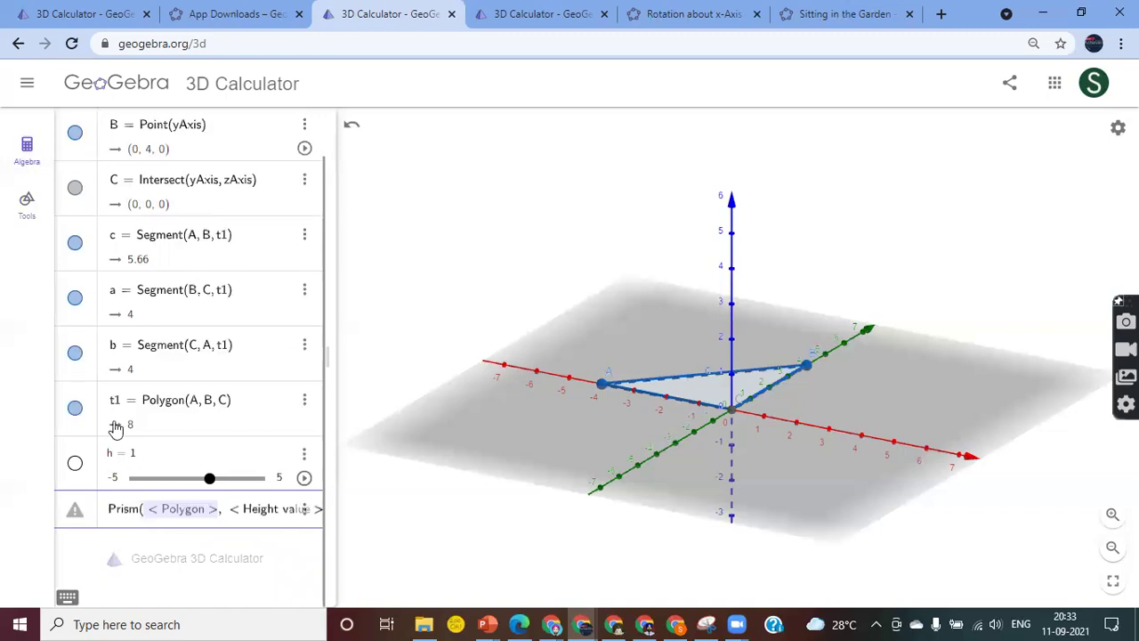
pyautogui.write('t1, ')
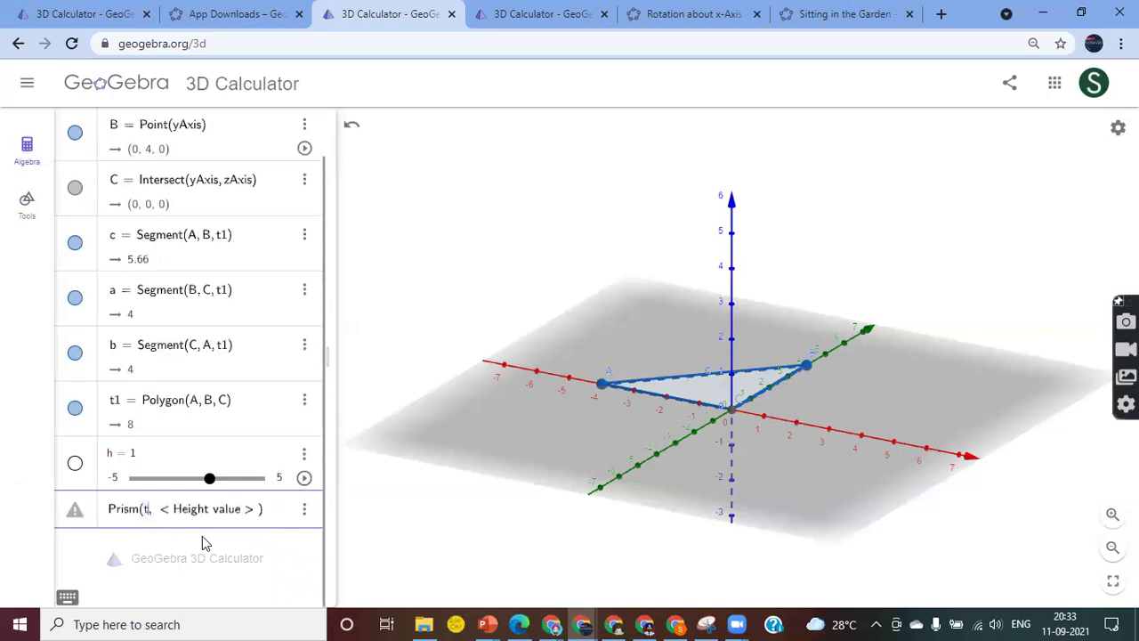
pyautogui.write('h')
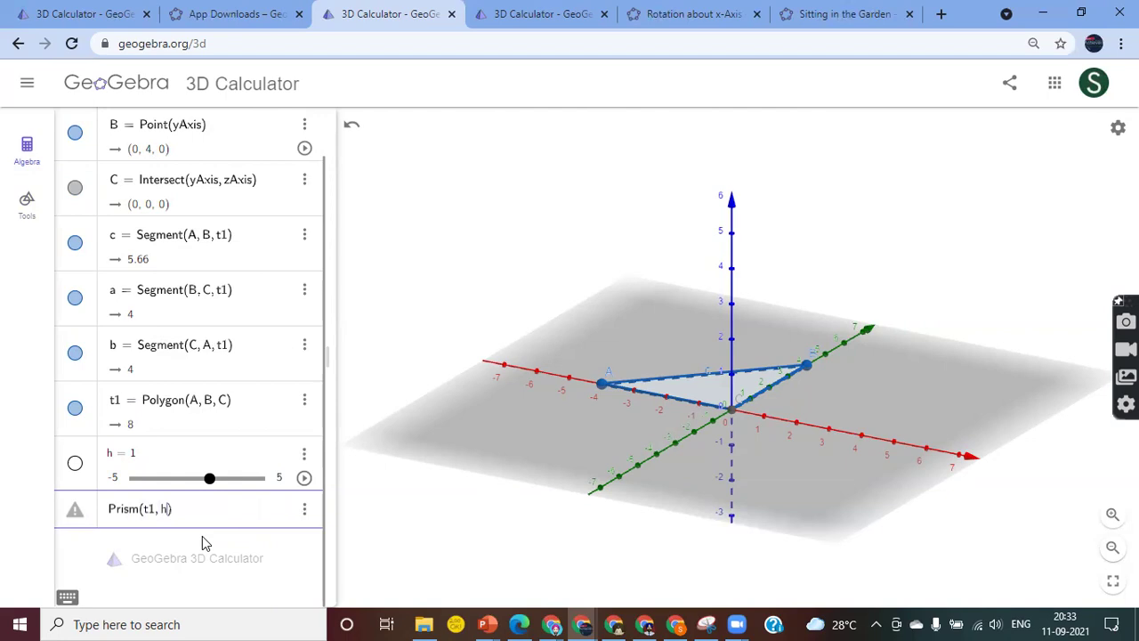
pyautogui.press('Return')
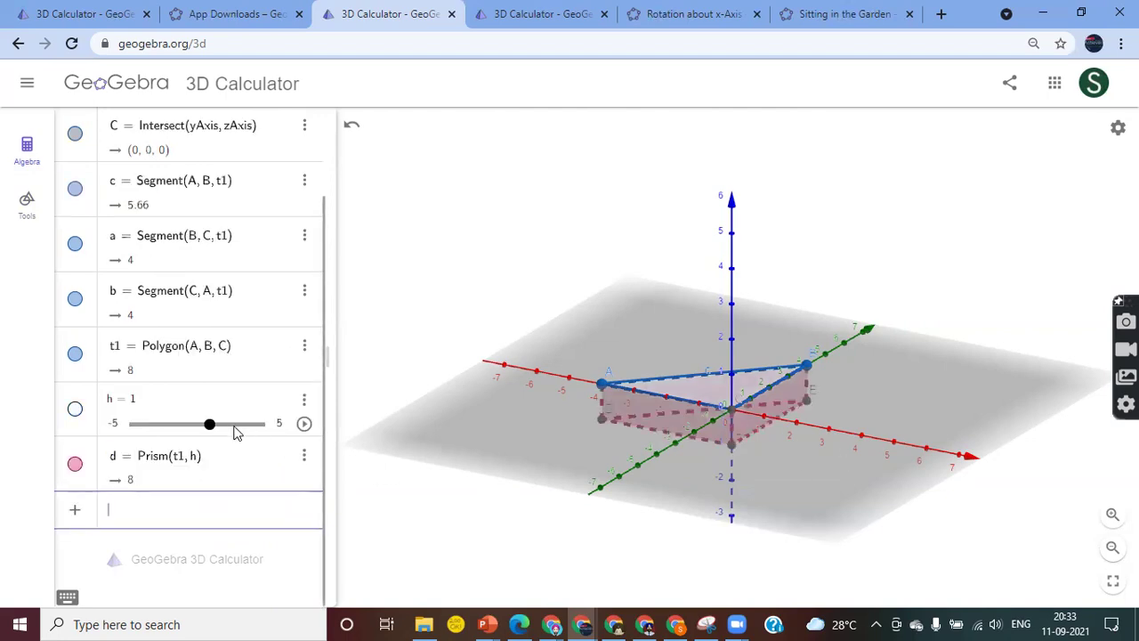
pyautogui.moveTo(212, 429); pyautogui.dragTo(151, 436)
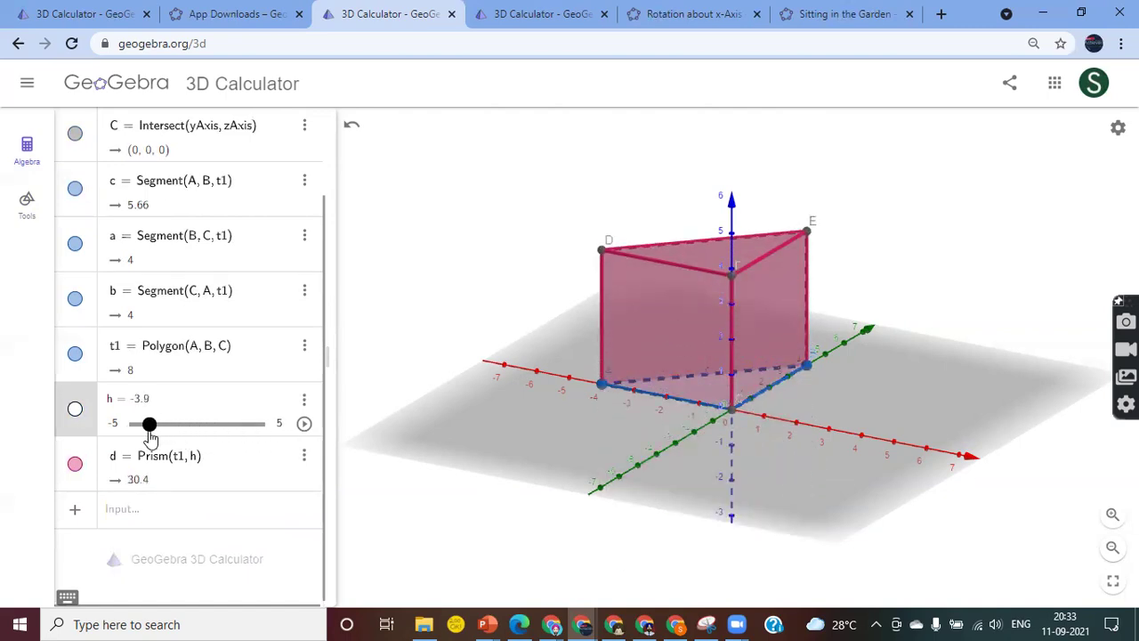
pyautogui.moveTo(510, 424); pyautogui.dragTo(706, 434)
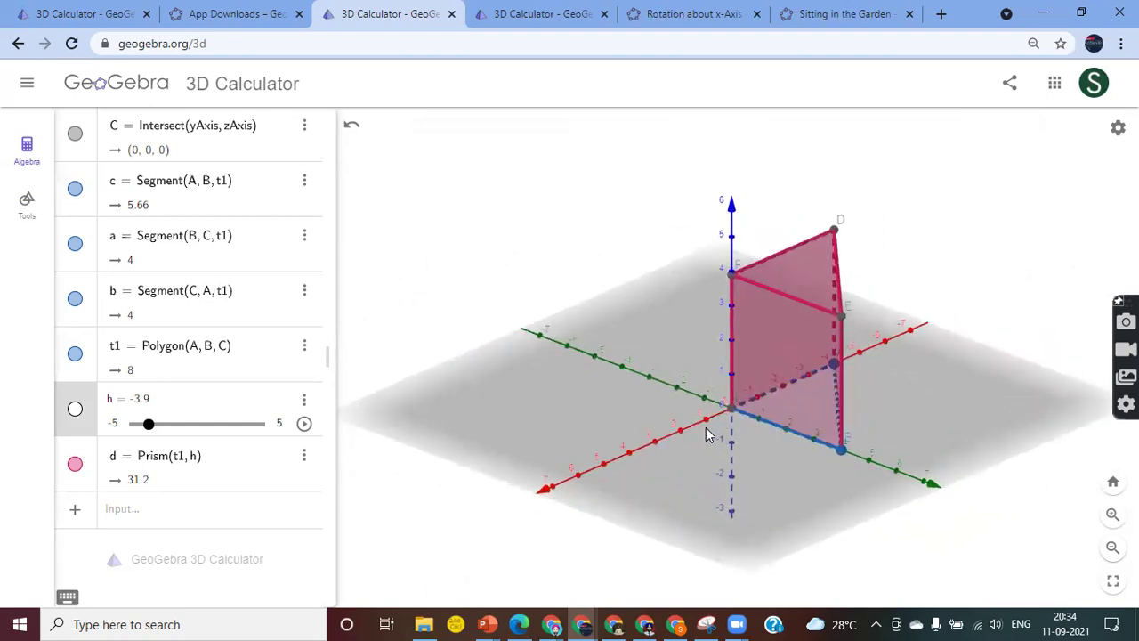
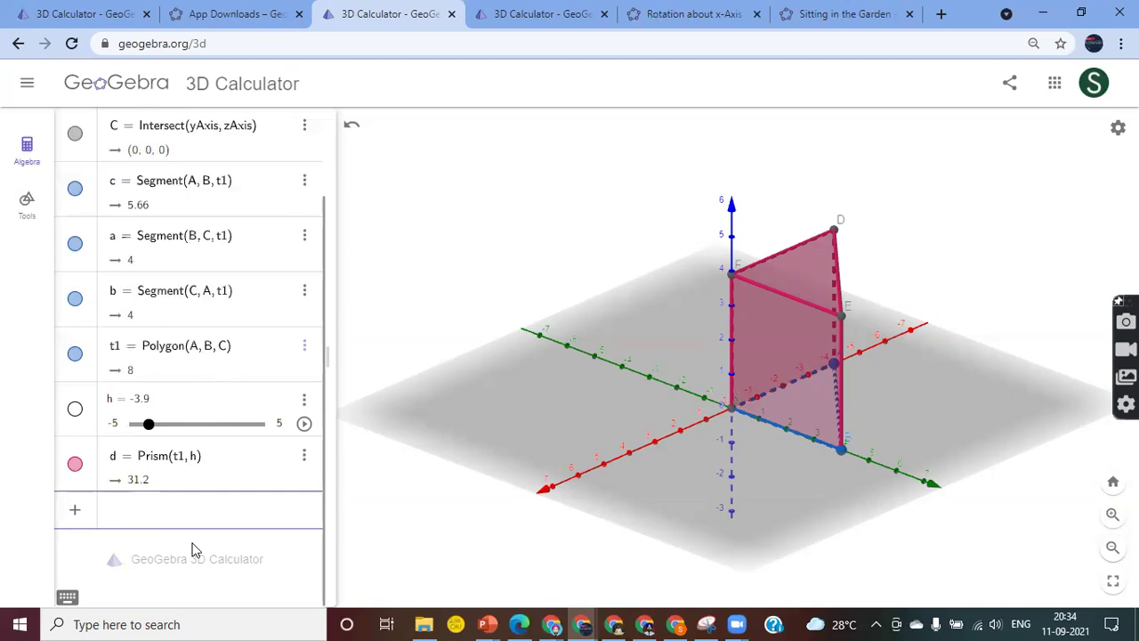
# Step: Create a circle centred at the origin with radius 3 around the z-axis, using Circle((0,0,0), 3, zAxis)
pyautogui.write('circ')
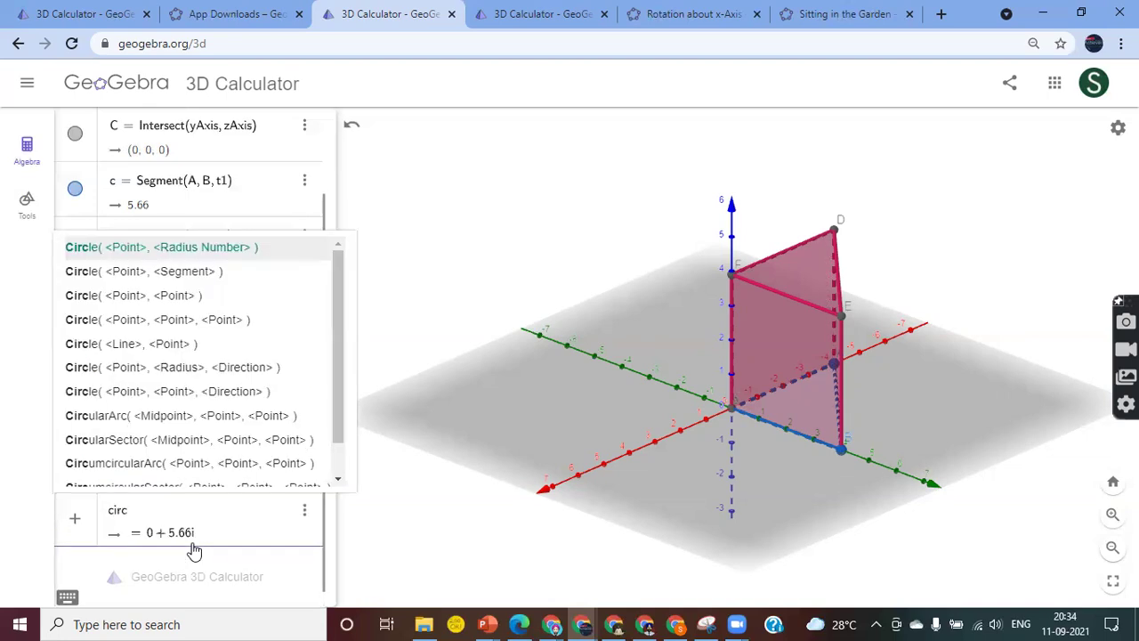
pyautogui.press('Return')
pyautogui.write('(0, 0')
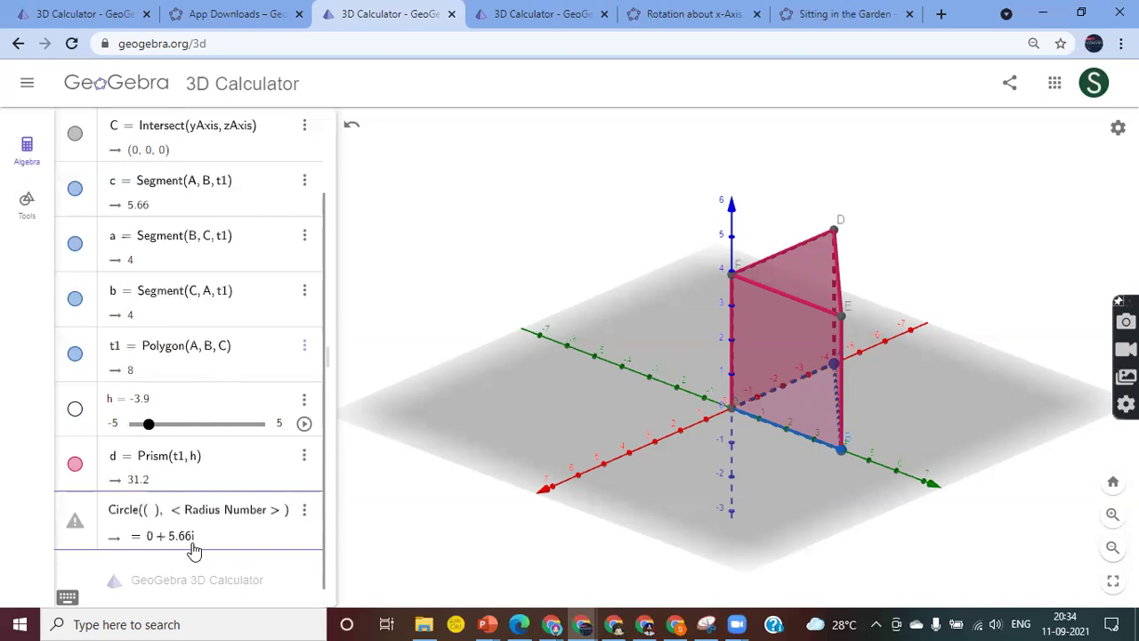
pyautogui.write(', 0')
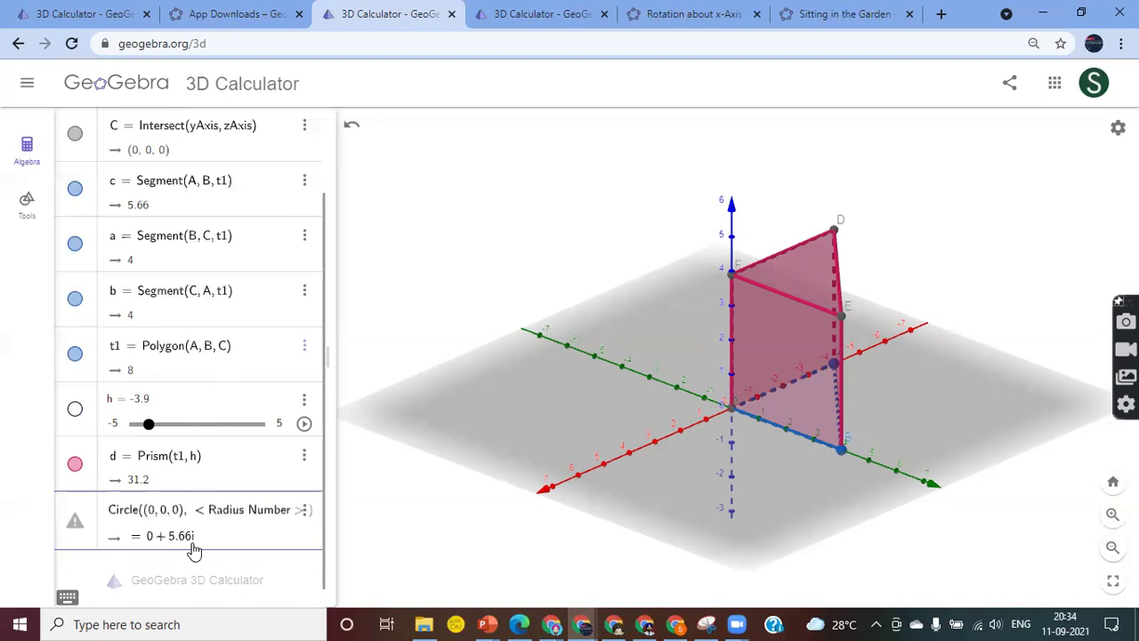
pyautogui.press('Tab')
pyautogui.write('3,zA')
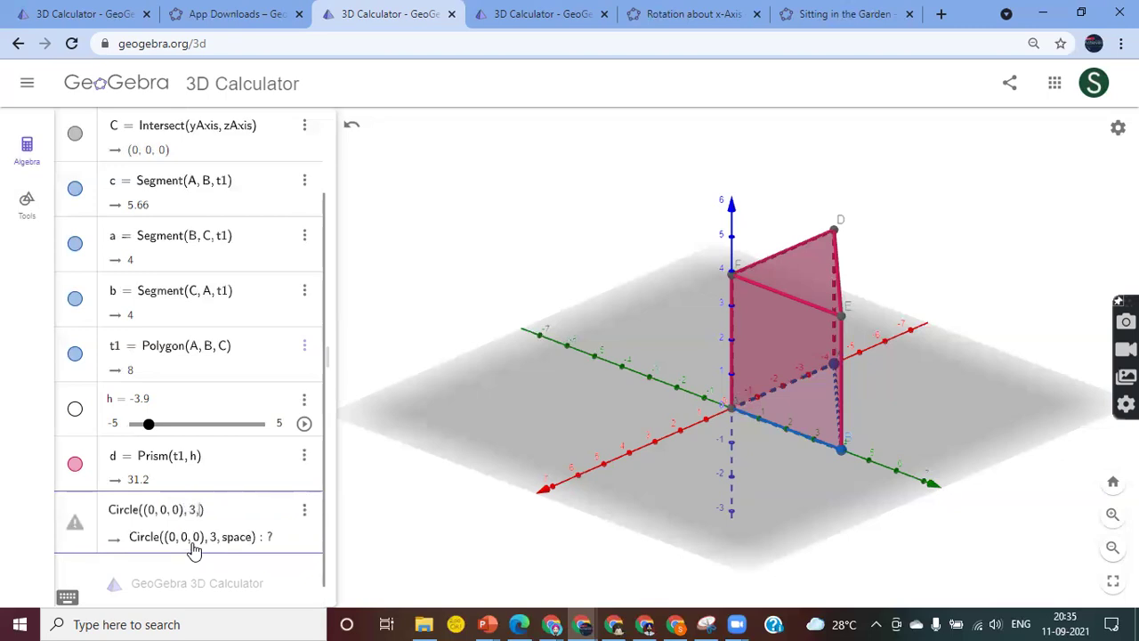
pyautogui.press('Return')
pyautogui.write('xis')
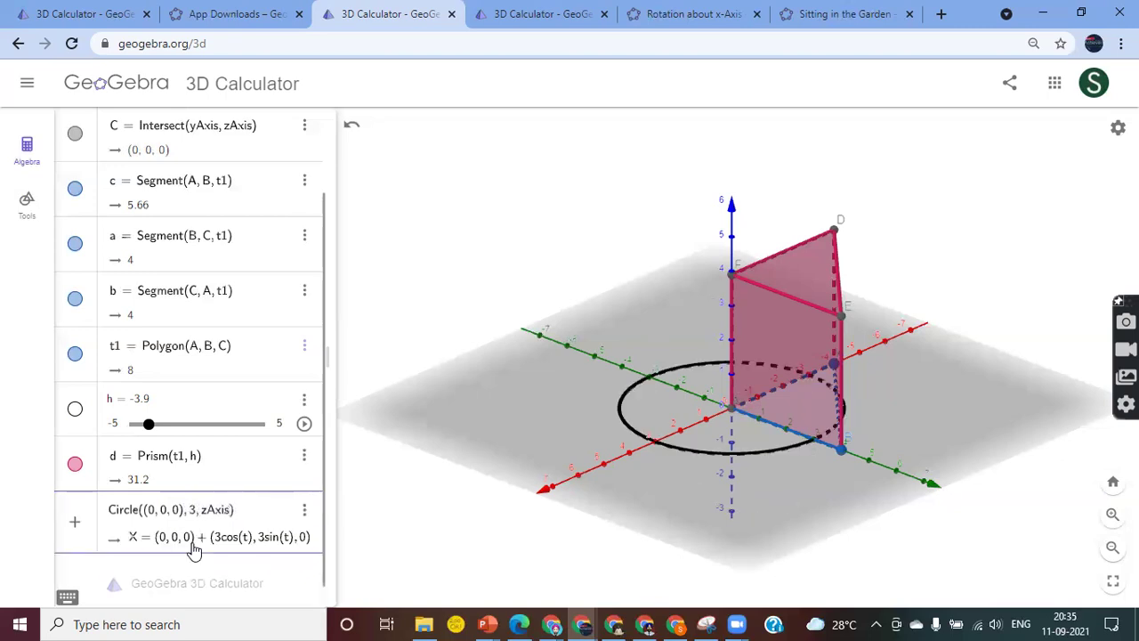
pyautogui.press('Return')
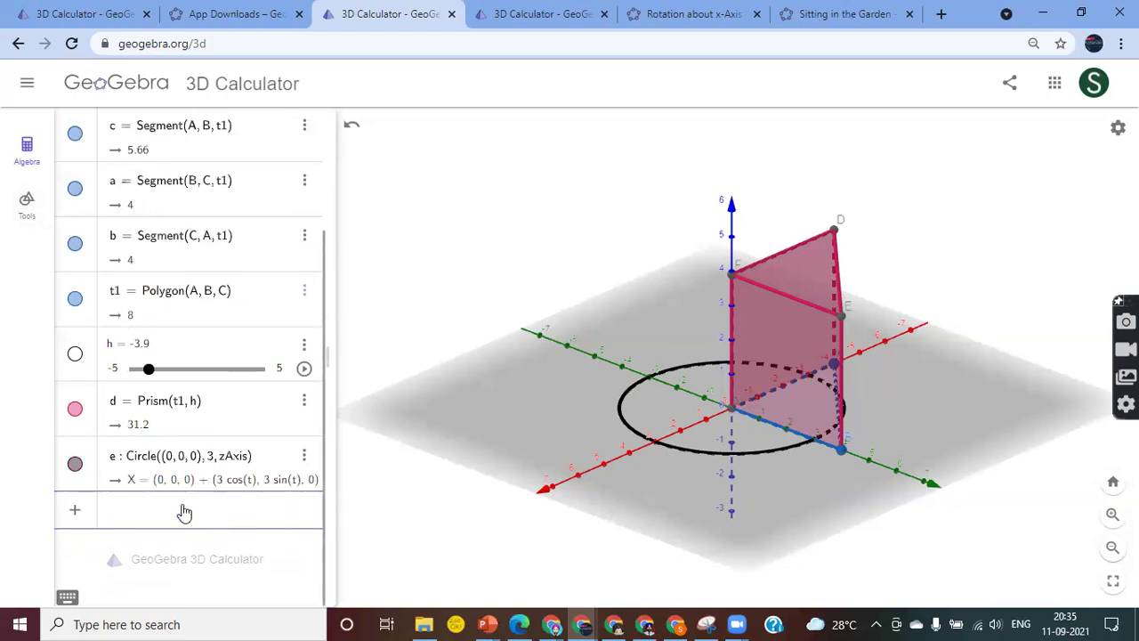
# Step: Try to build a solid on the circle with the command Prism(e, h)
pyautogui.write('prism')
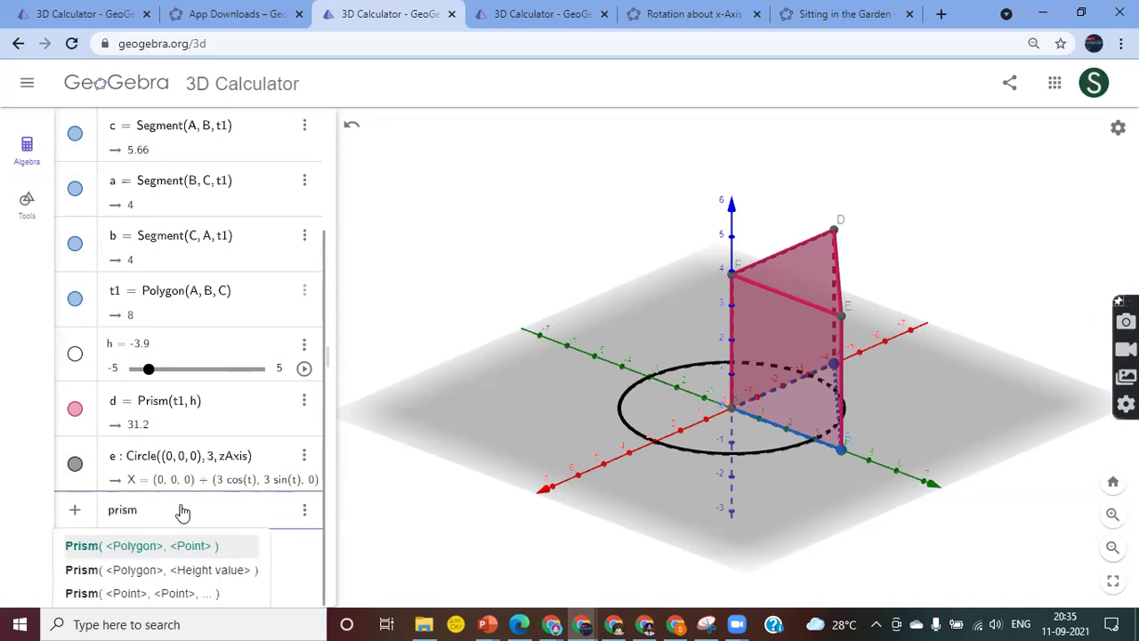
pyautogui.press('Down')
pyautogui.press('Return')
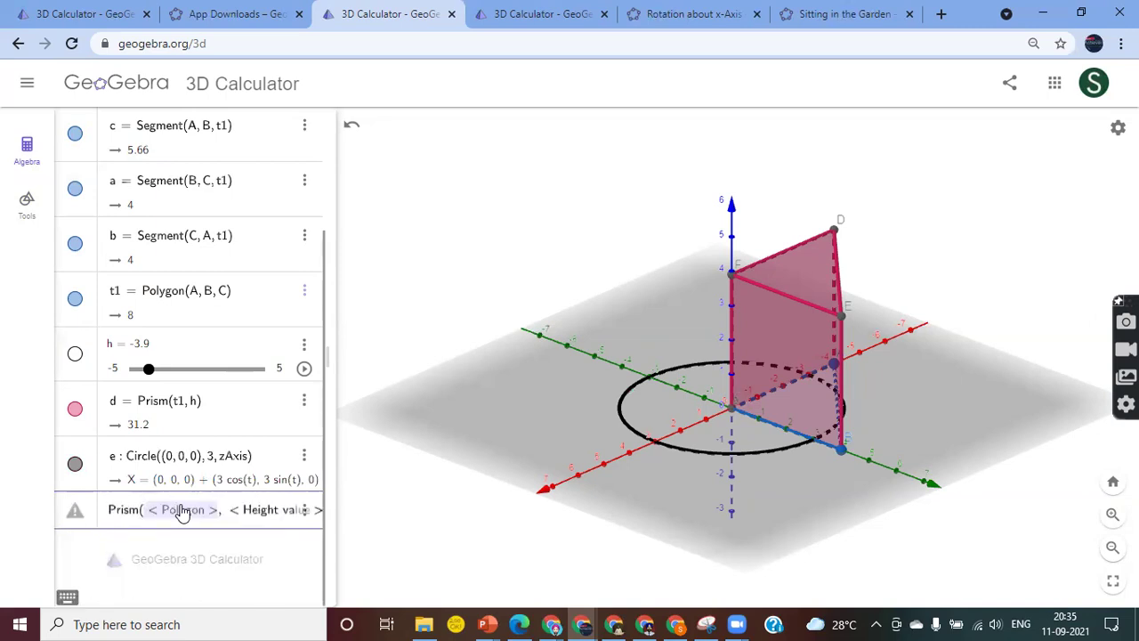
pyautogui.press('BackSpace')
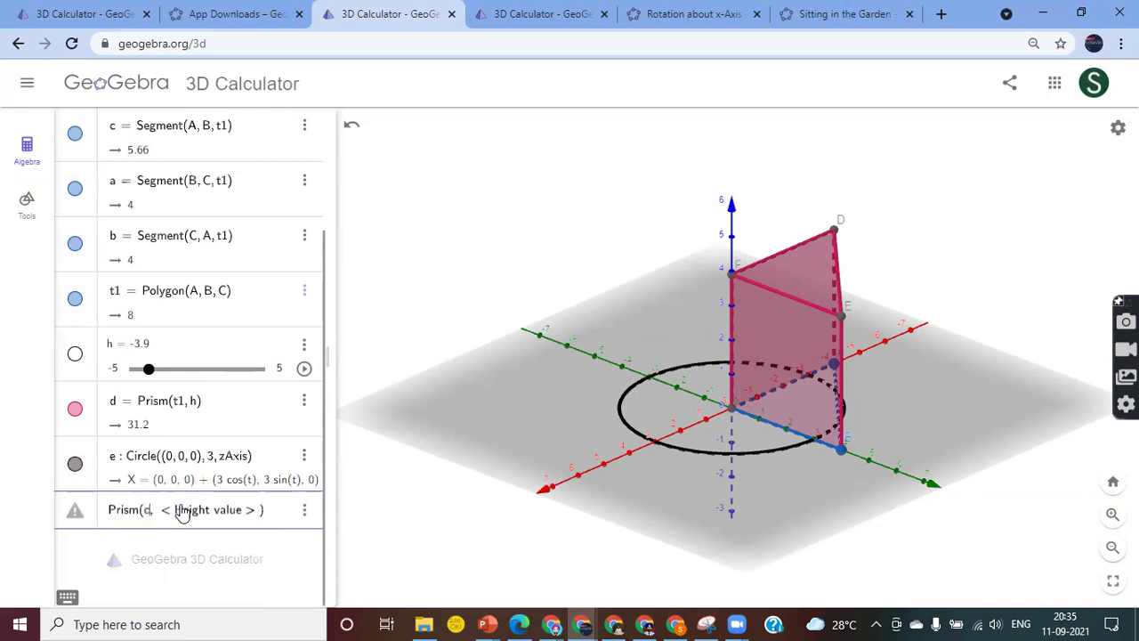
pyautogui.write('e')
pyautogui.press('Right')
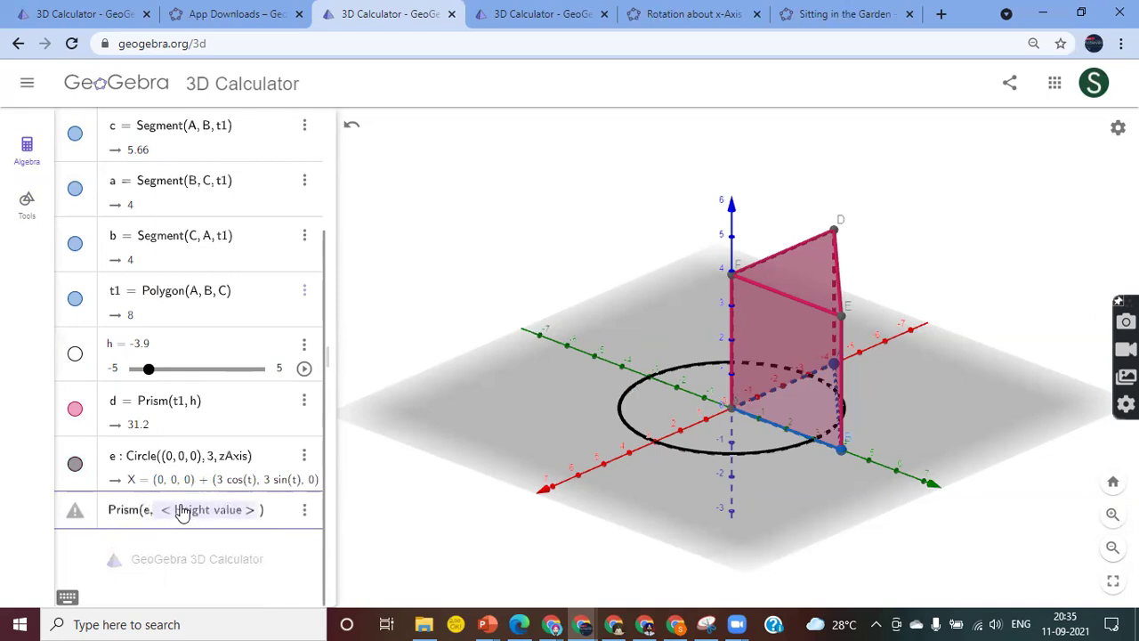
pyautogui.write('h')
pyautogui.press('Return')
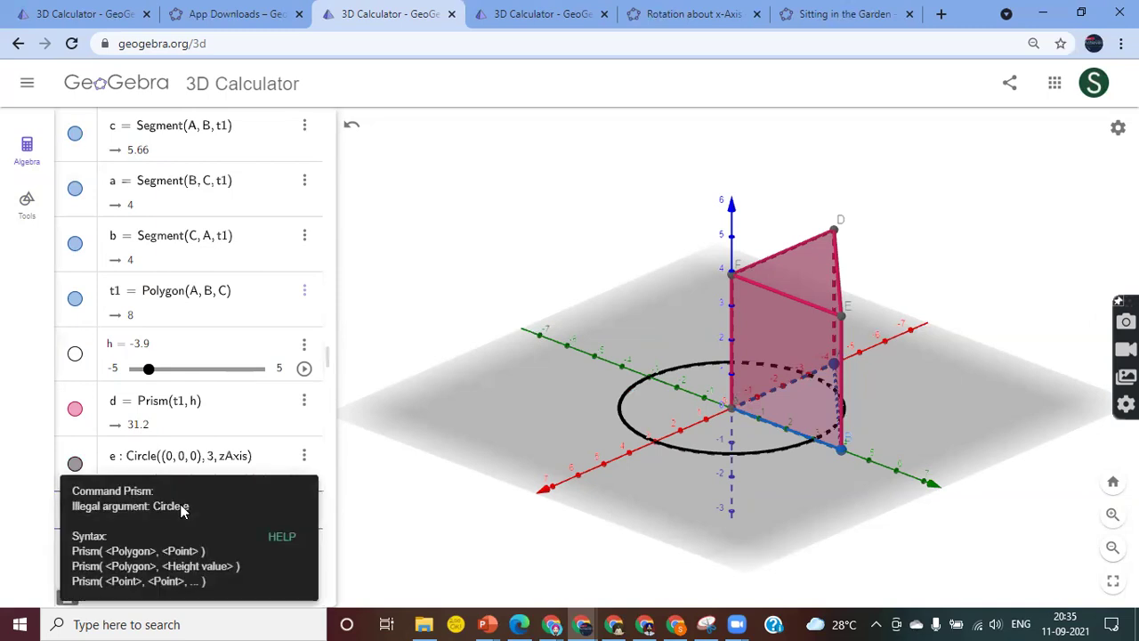
# Step: Dismiss the Prism command's error notice and erase the Prism(e, h) entry from the algebra list
pyautogui.click(300, 519)
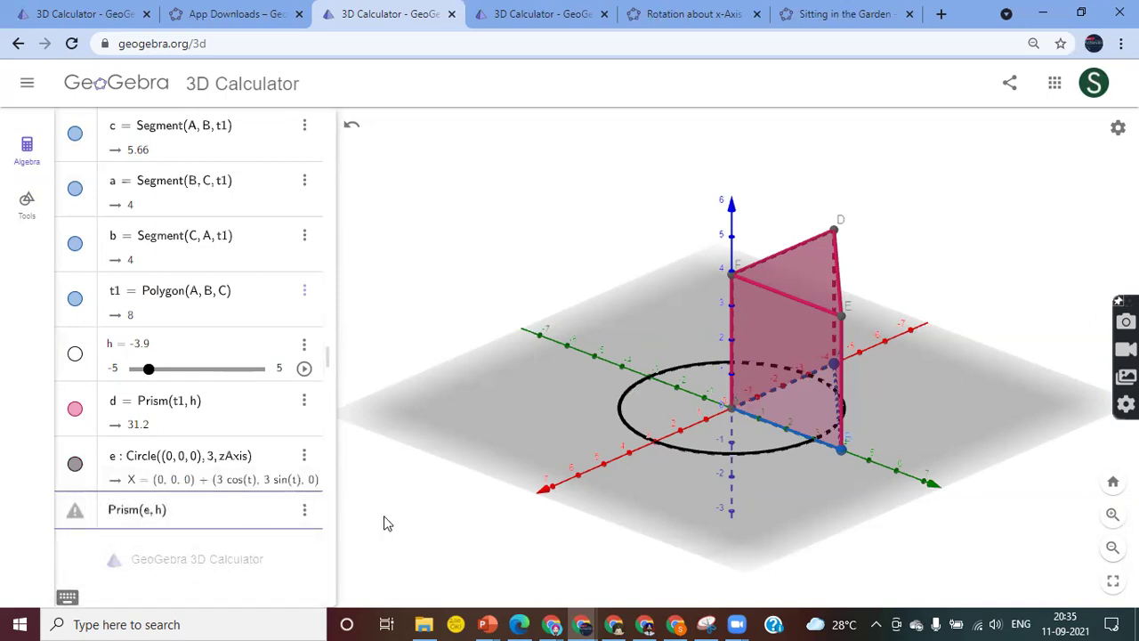
pyautogui.press('Return')
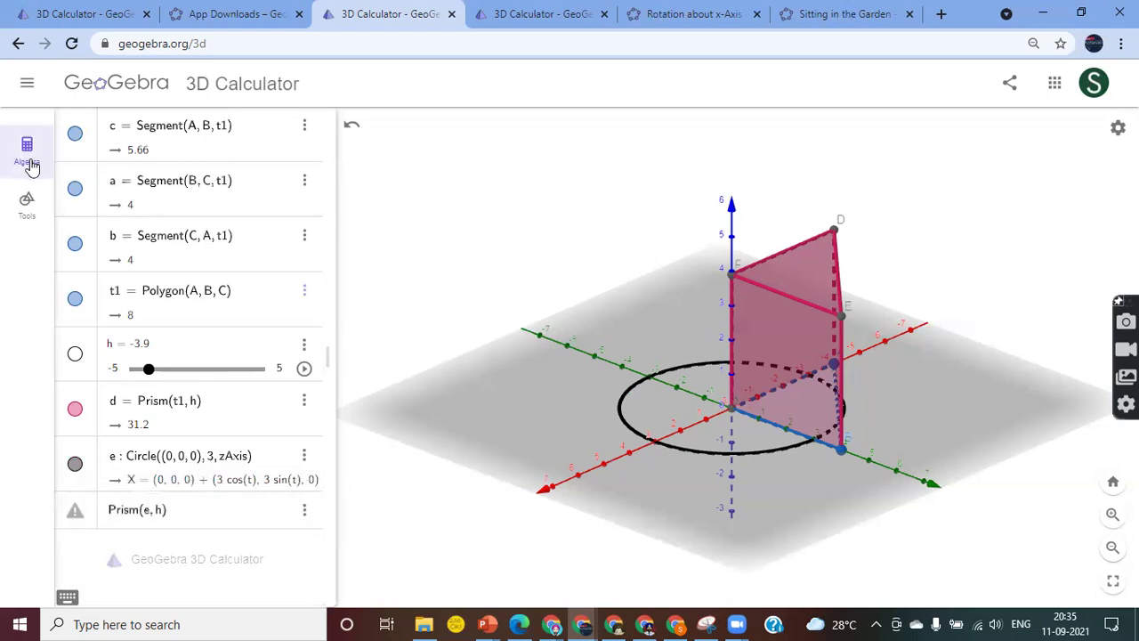
pyautogui.click(26, 203)
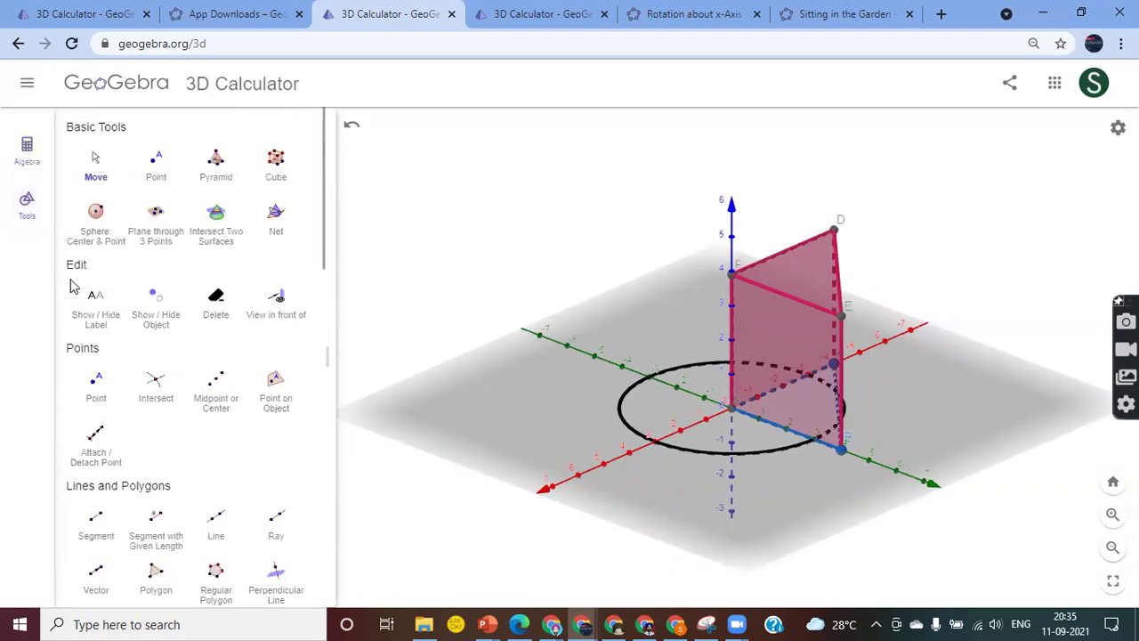
pyautogui.click(29, 153)
pyautogui.click(166, 514)
pyautogui.press('BackSpace')
pyautogui.press('BackSpace')
pyautogui.press('BackSpace')
pyautogui.press('BackSpace')
pyautogui.press('BackSpace')
pyautogui.press('BackSpace')
pyautogui.press('BackSpace')
pyautogui.press('BackSpace')
pyautogui.press('BackSpace')
pyautogui.press('BackSpace')
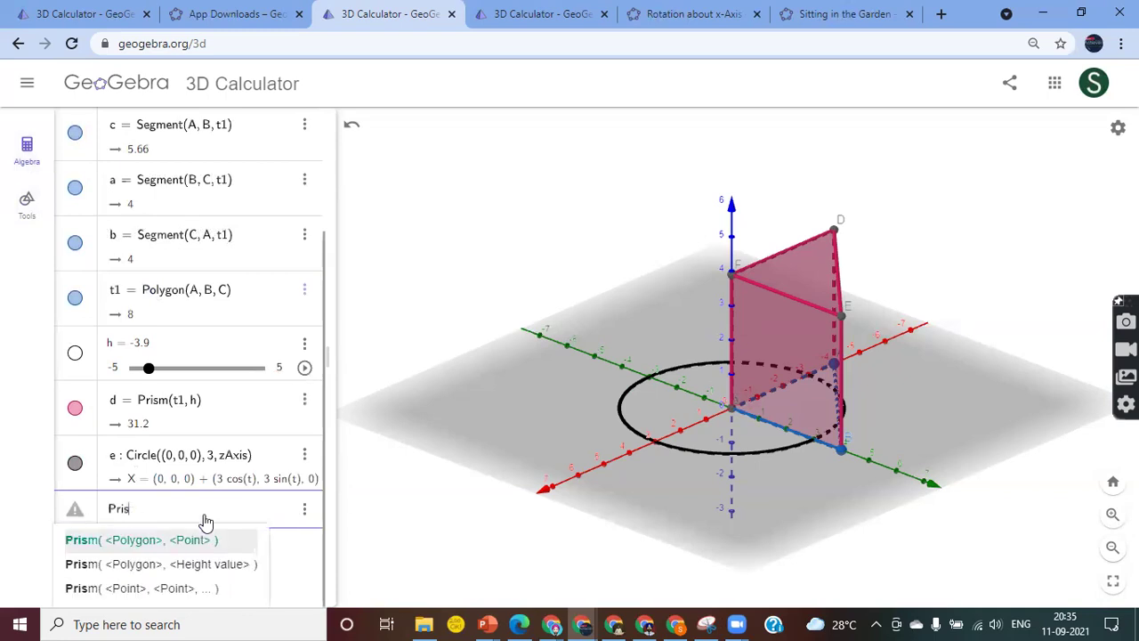
# Step: Build a cylinder on the circle with Cylinder(e, h), changing its height argument to -h so it extends upward
pyautogui.write('cyel')
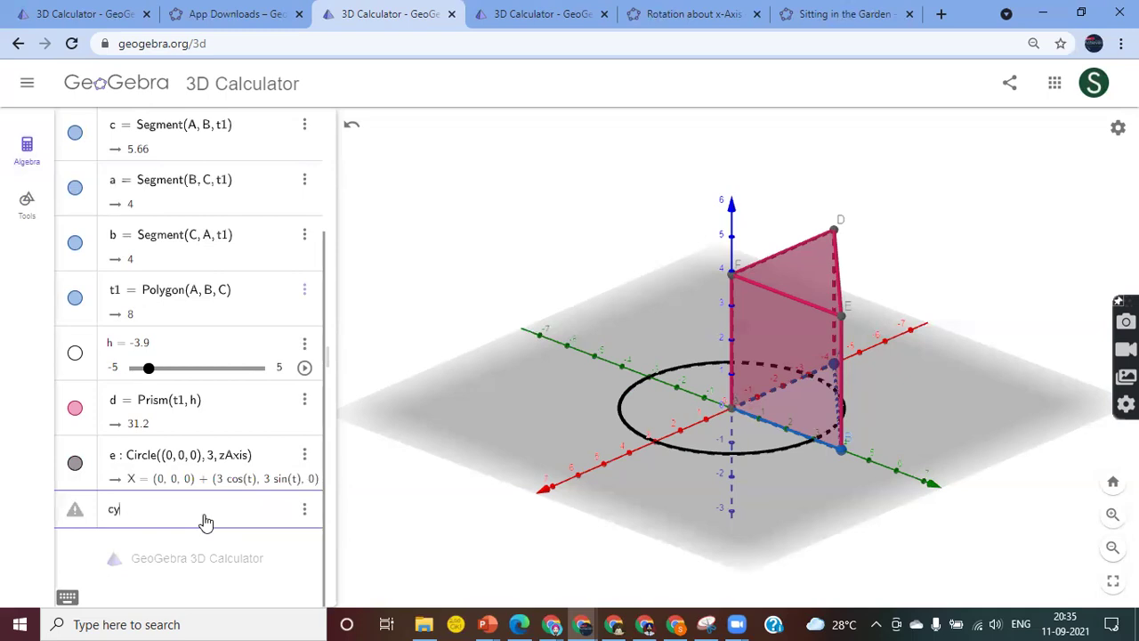
pyautogui.press('BackSpace')
pyautogui.write('yli')
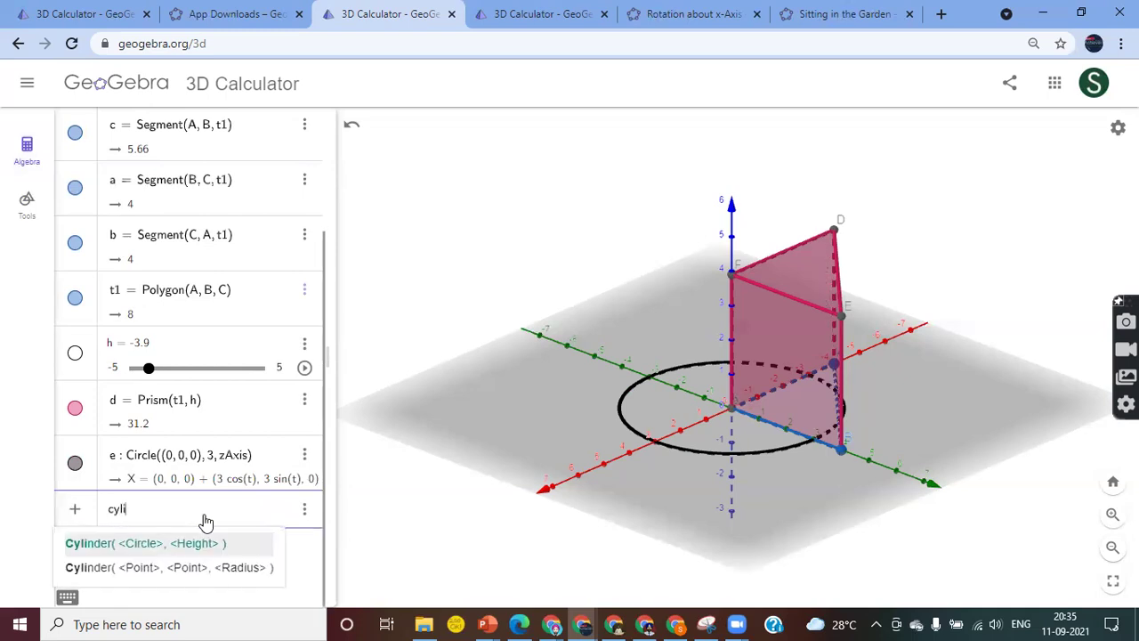
pyautogui.press('Return')
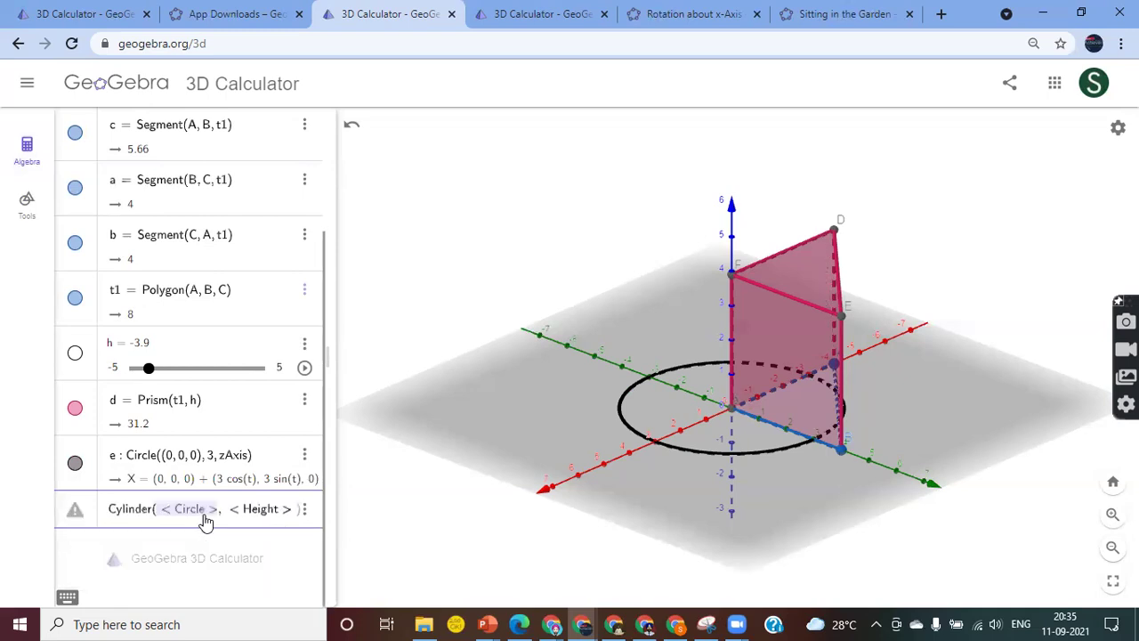
pyautogui.write('e')
pyautogui.click(205, 508)
pyautogui.write('h')
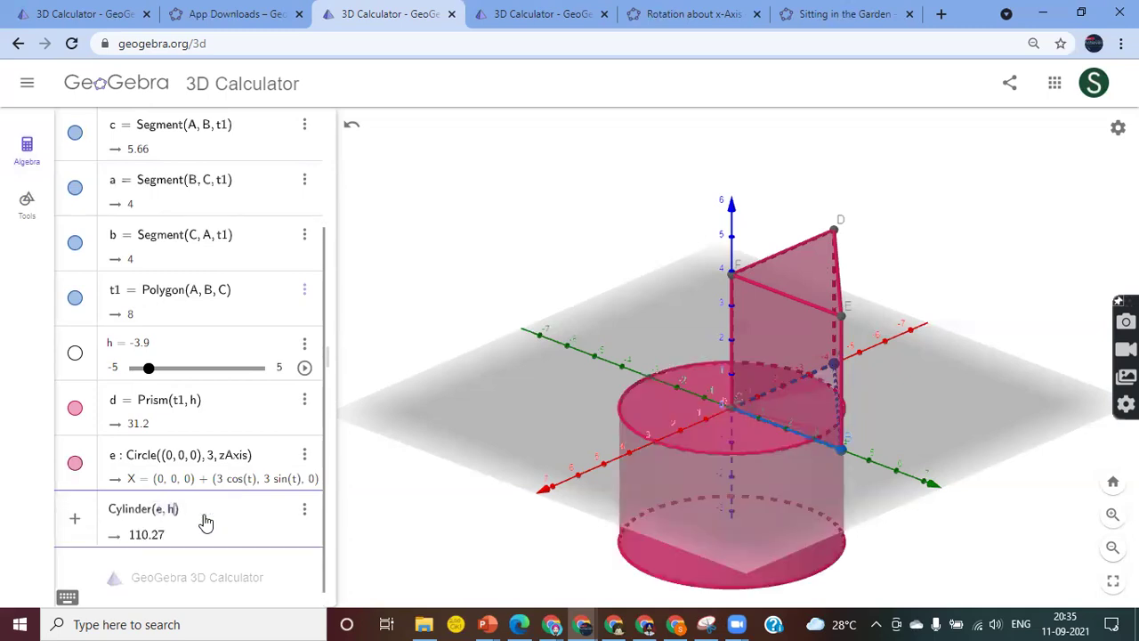
pyautogui.press('Left')
pyautogui.write('-')
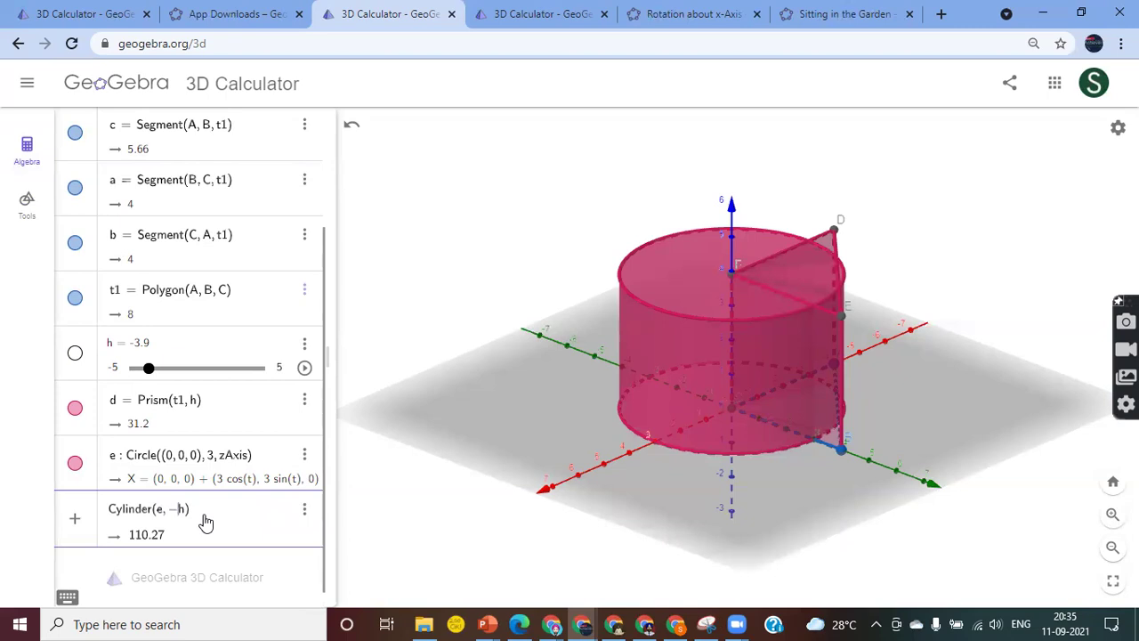
# Step: Erase the Cylinder(e, -h) command from the input row
pyautogui.press('BackSpace')
pyautogui.press('BackSpace')
pyautogui.press('BackSpace')
pyautogui.press('BackSpace')
pyautogui.press('BackSpace')
pyautogui.press('BackSpace')
pyautogui.press('BackSpace')
pyautogui.press('BackSpace')
pyautogui.press('BackSpace')
pyautogui.press('BackSpace')
pyautogui.press('BackSpace')
pyautogui.press('BackSpace')
pyautogui.press('BackSpace')
pyautogui.press('BackSpace')
pyautogui.press('BackSpace')
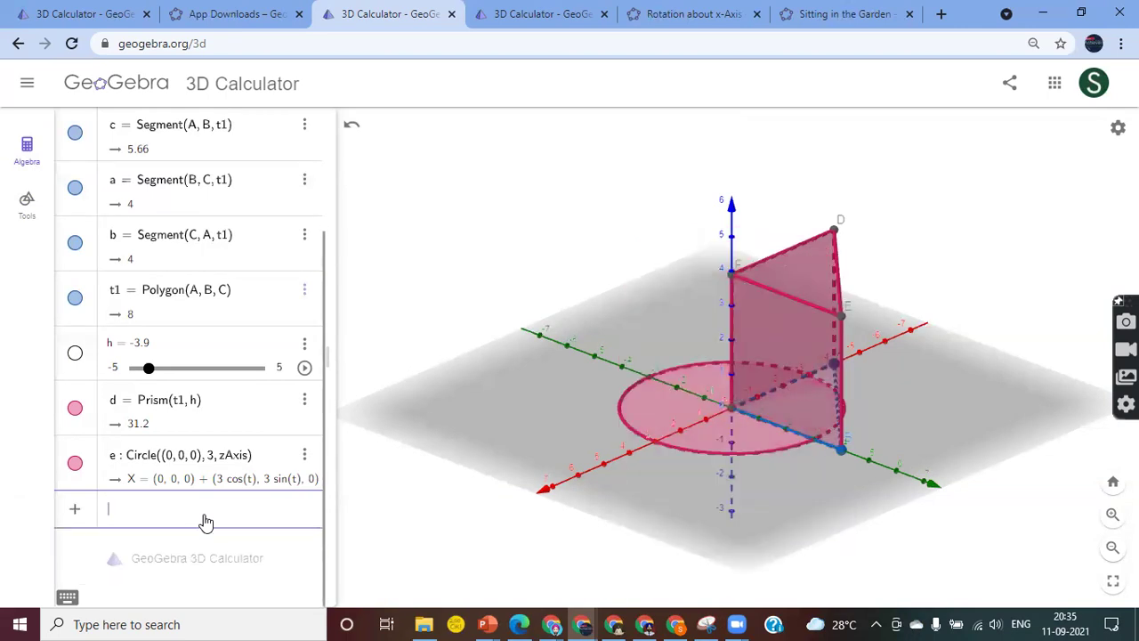
pyautogui.scroll(3, 250, 359)
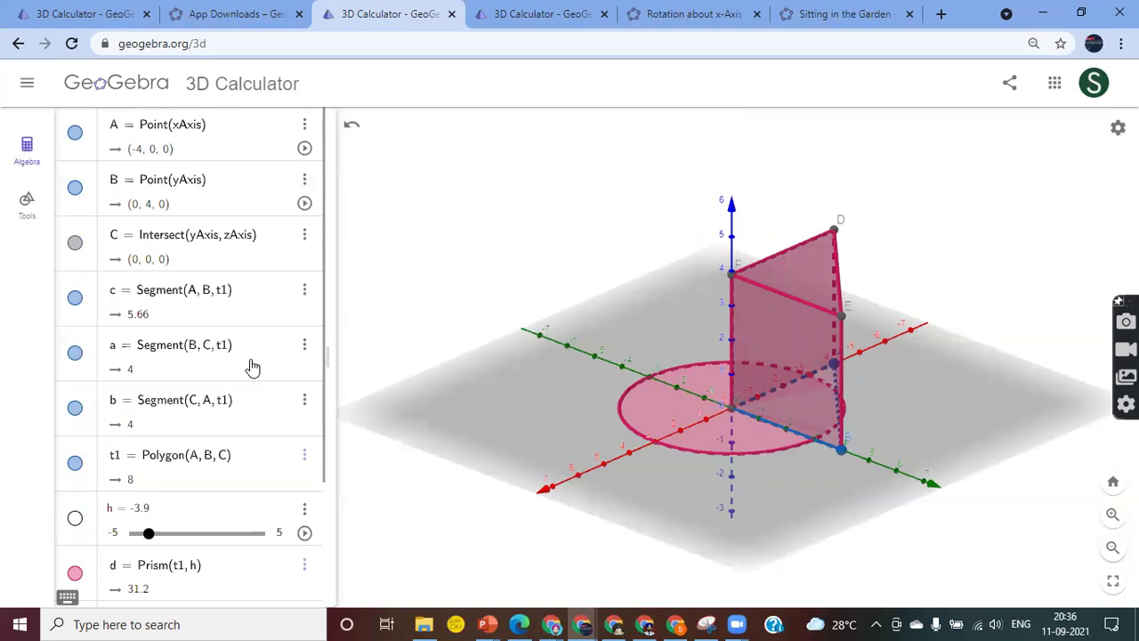
pyautogui.scroll(-3, 252, 366)
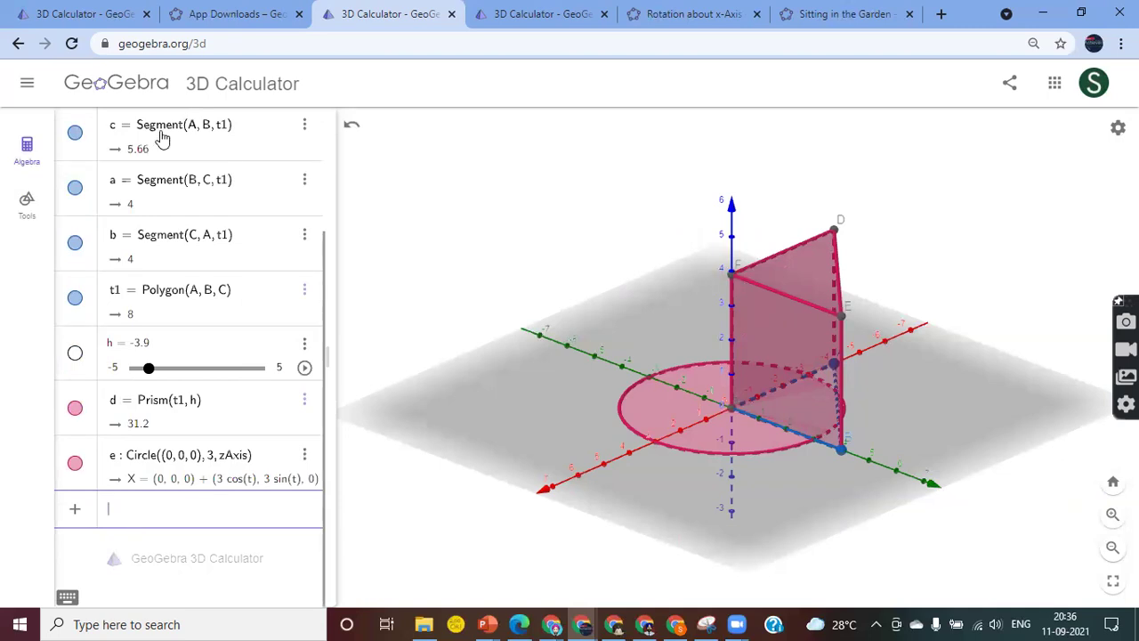
pyautogui.click(27, 82)
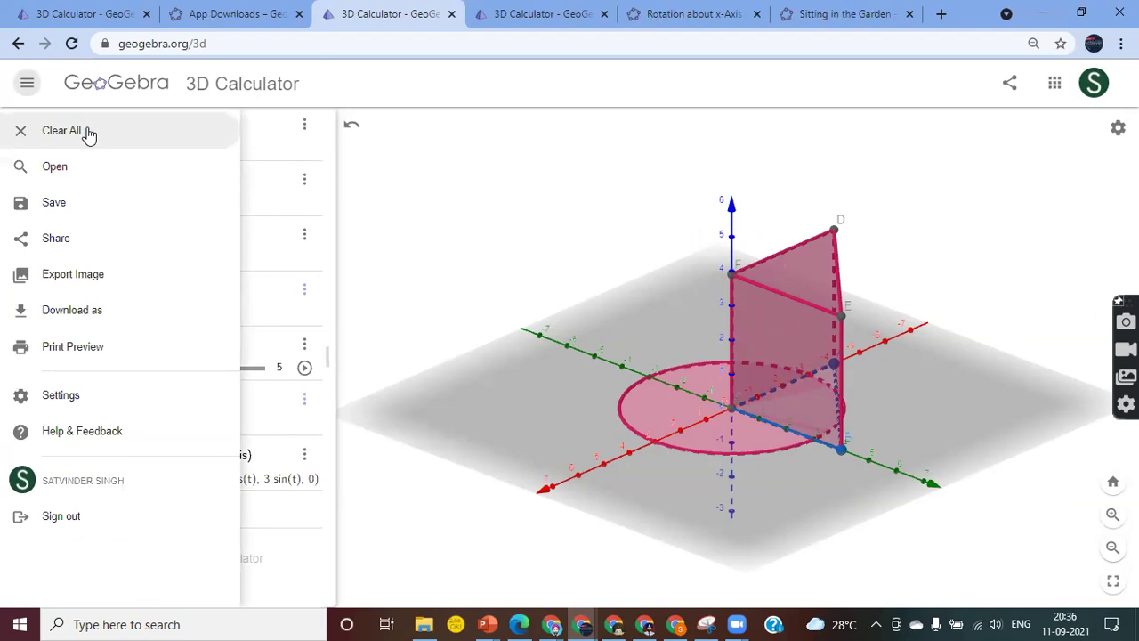
pyautogui.click(411, 525)
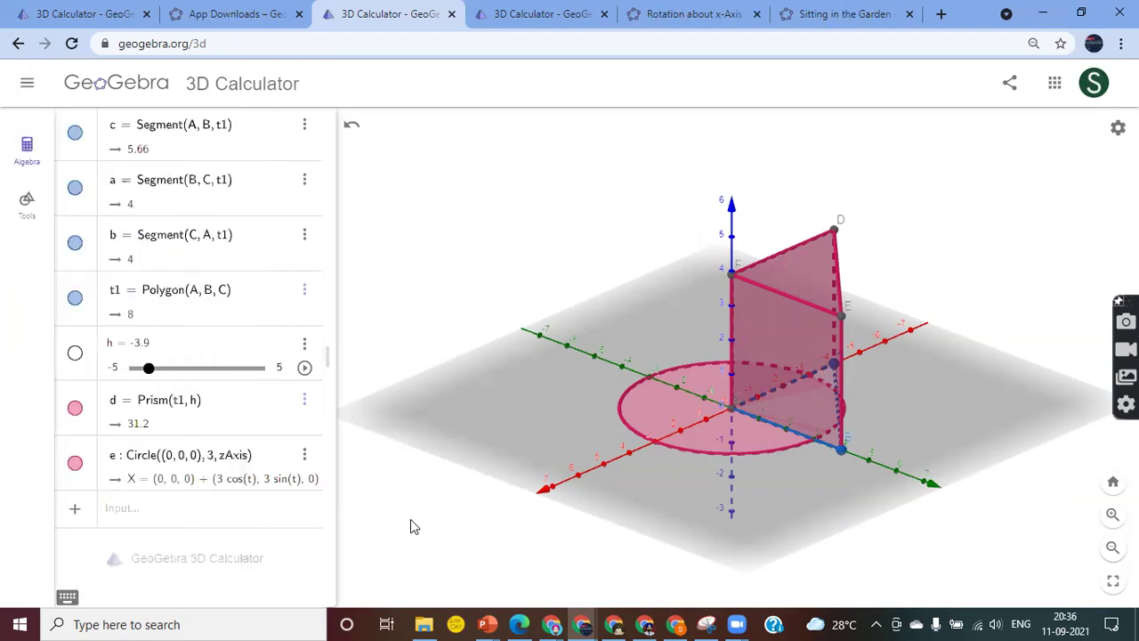
# Step: Delete the circle e of radius 3 from the construction
pyautogui.click(304, 456)
pyautogui.click(322, 504)
pyautogui.click(168, 514)
# Step: Create the net of the triangular prism with the Net tool
pyautogui.click(29, 209)
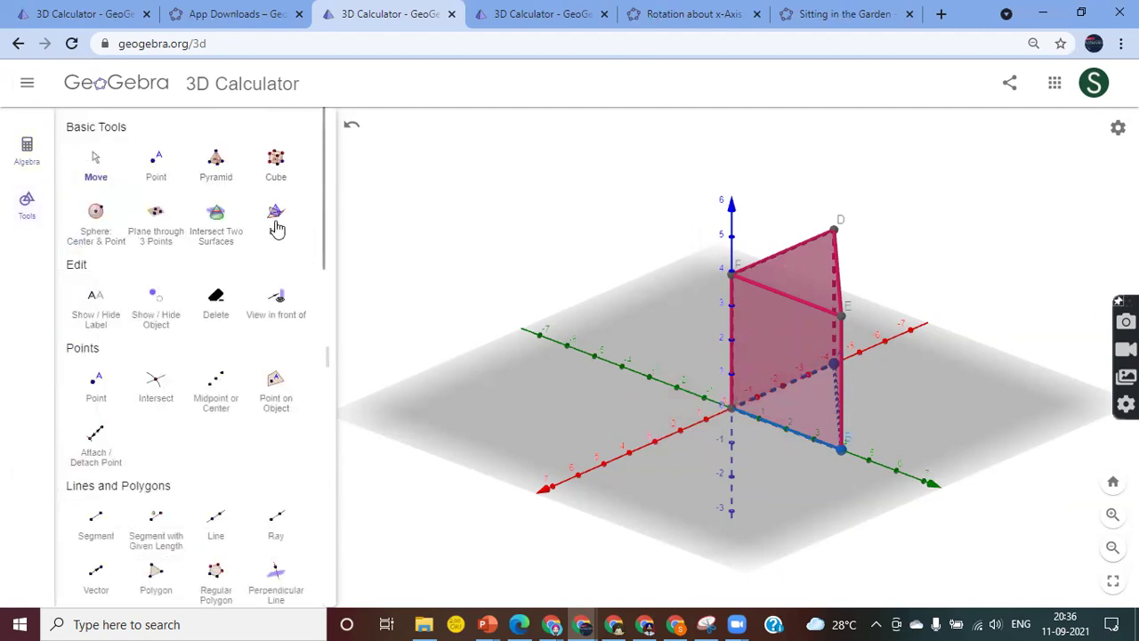
pyautogui.click(276, 216)
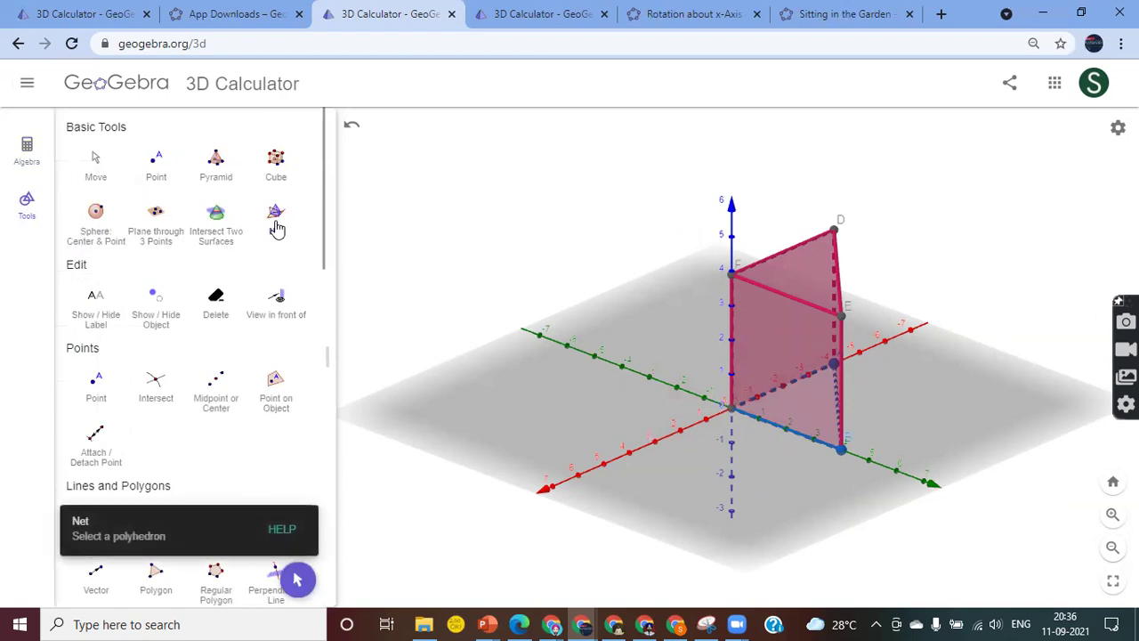
pyautogui.click(775, 338)
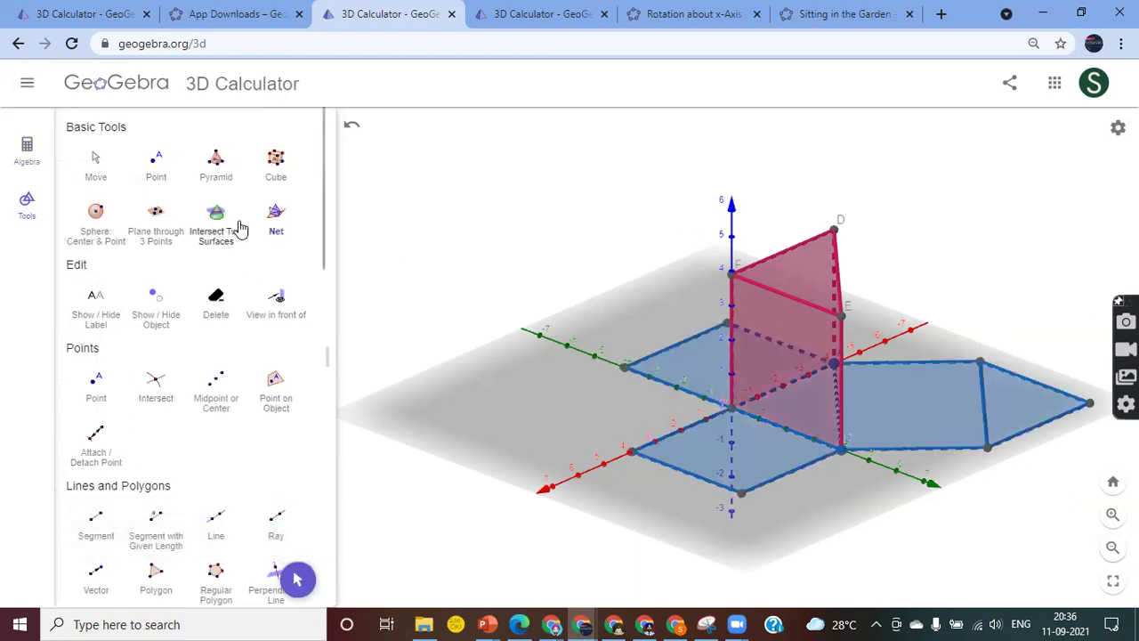
# Step: Animate the slider e so the prism's net folds and unfolds, and examine the motion from several sides
pyautogui.click(29, 156)
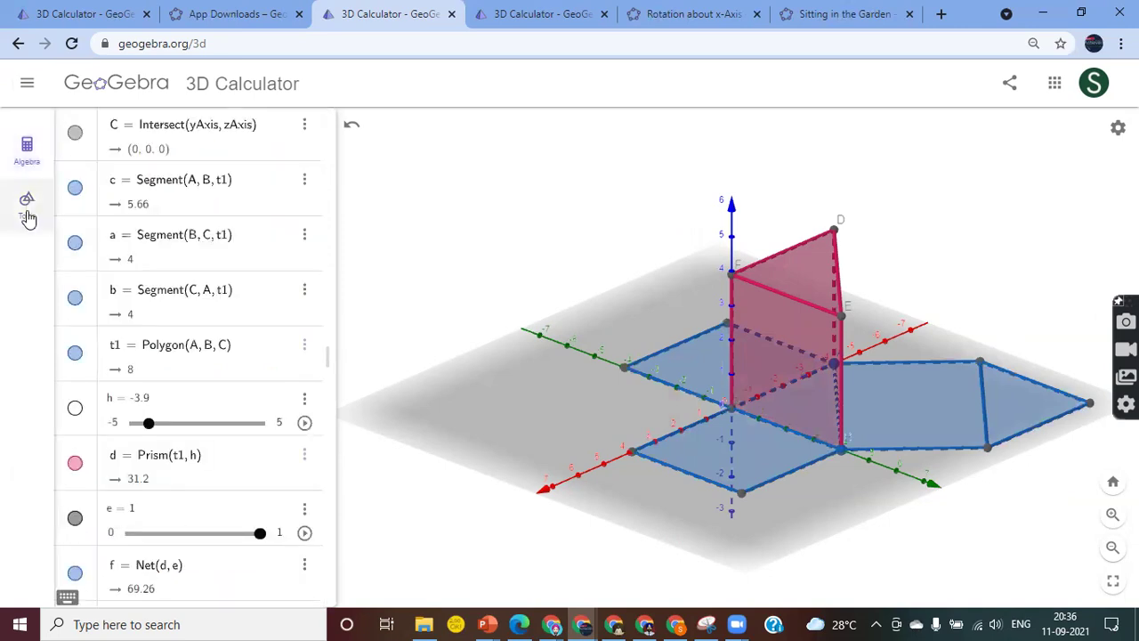
pyautogui.moveTo(807, 516); pyautogui.dragTo(859, 530)
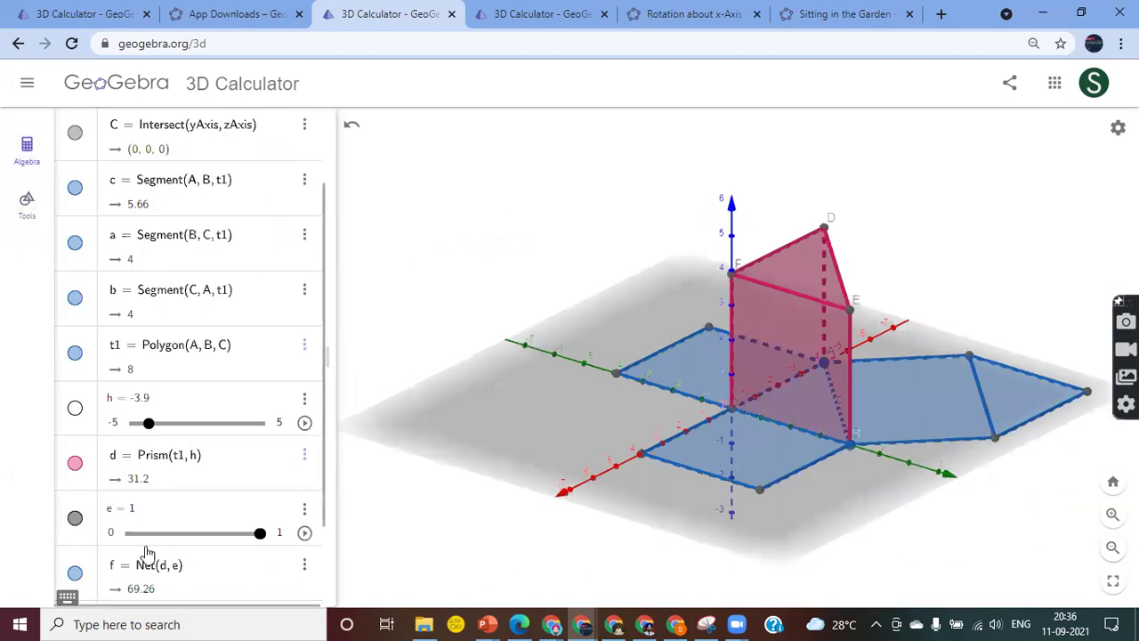
pyautogui.scroll(-2, 147, 552)
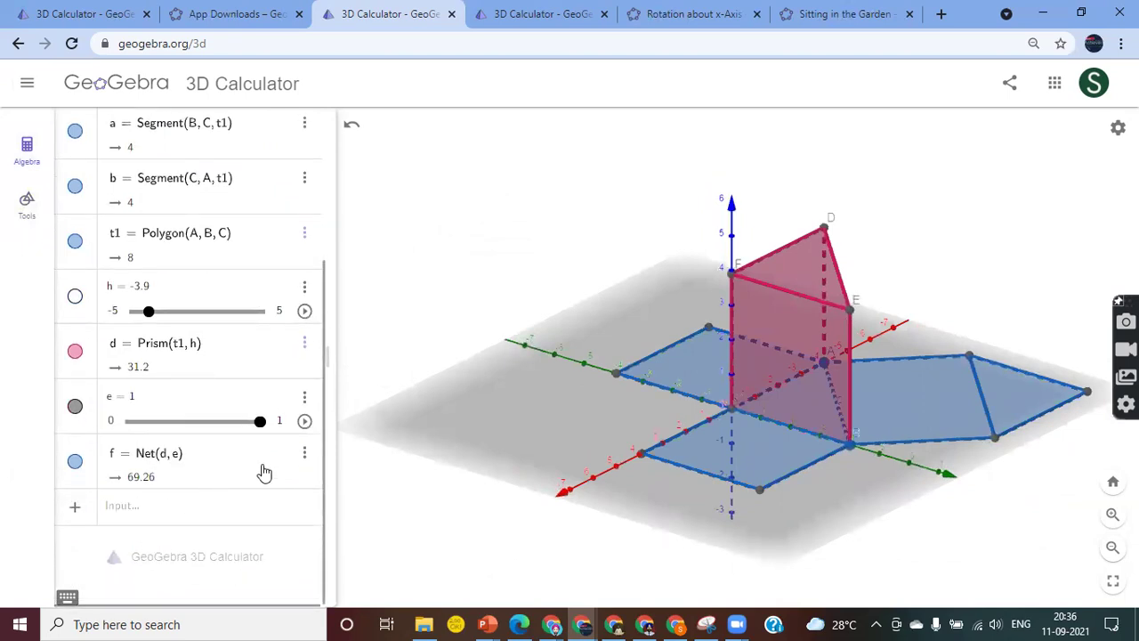
pyautogui.click(304, 422)
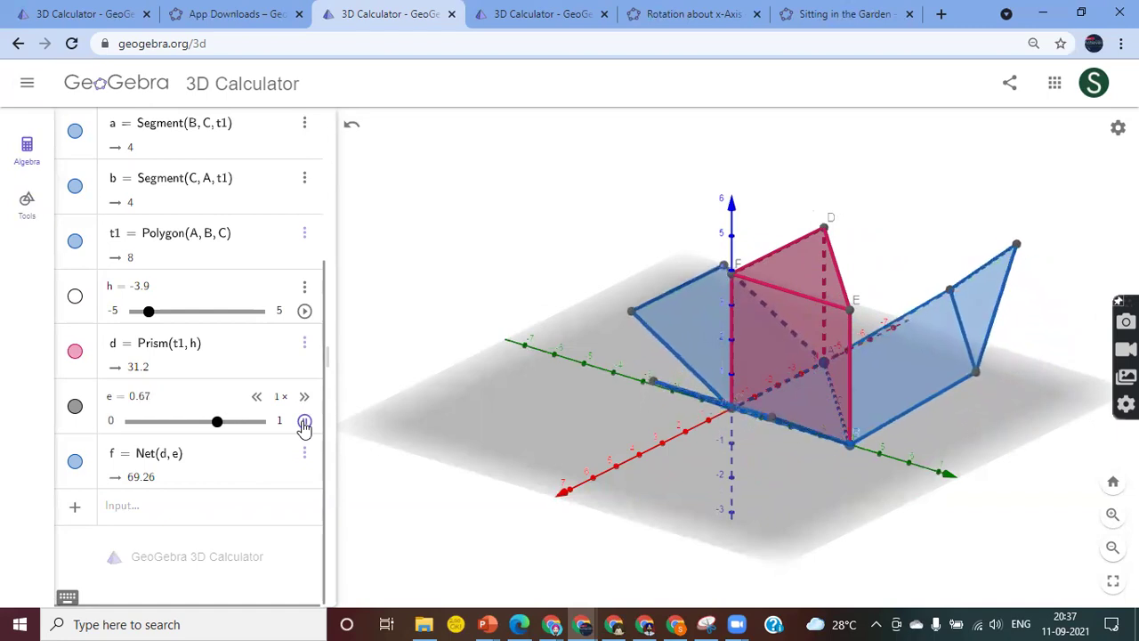
pyautogui.moveTo(791, 526); pyautogui.dragTo(660, 533)
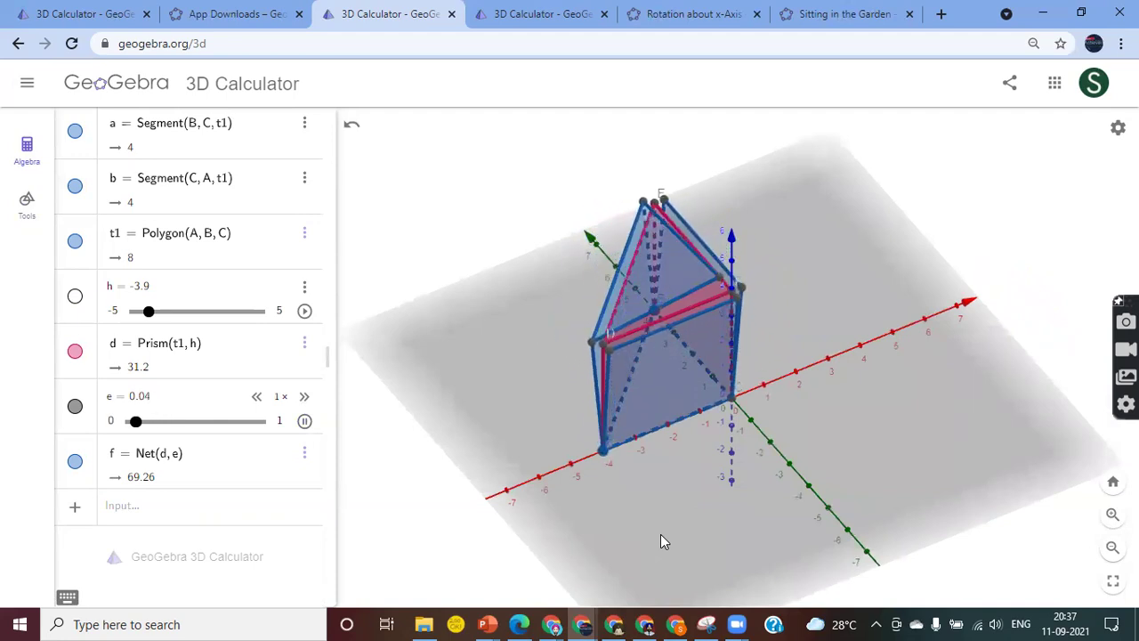
pyautogui.moveTo(660, 534); pyautogui.dragTo(726, 522)
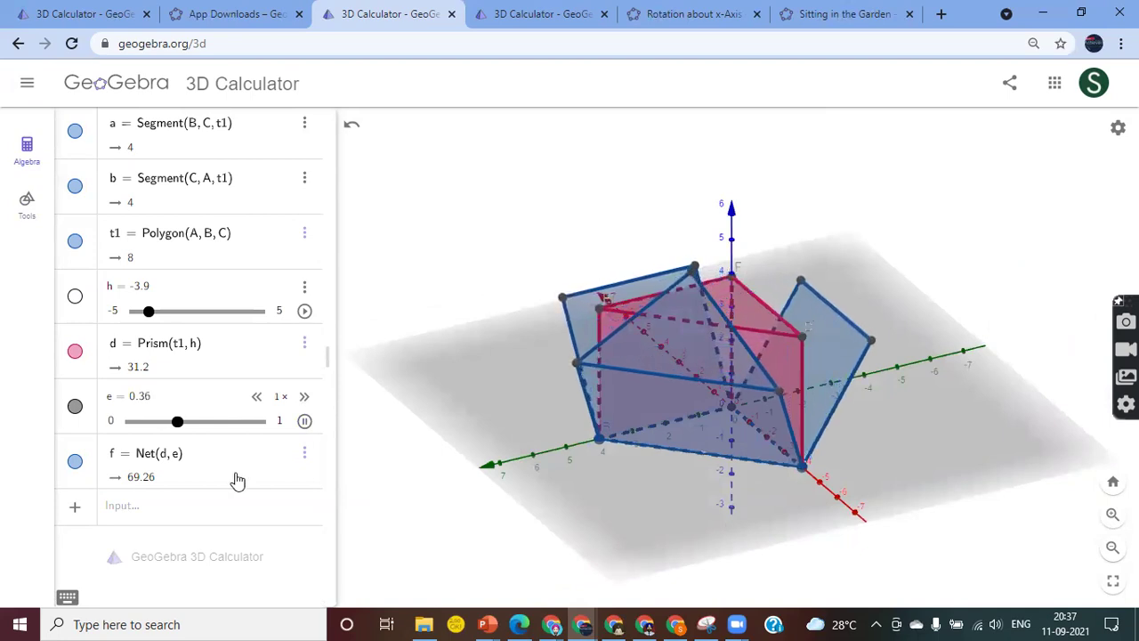
# Step: Clear the entire construction to start with an empty 3D view
pyautogui.click(138, 521)
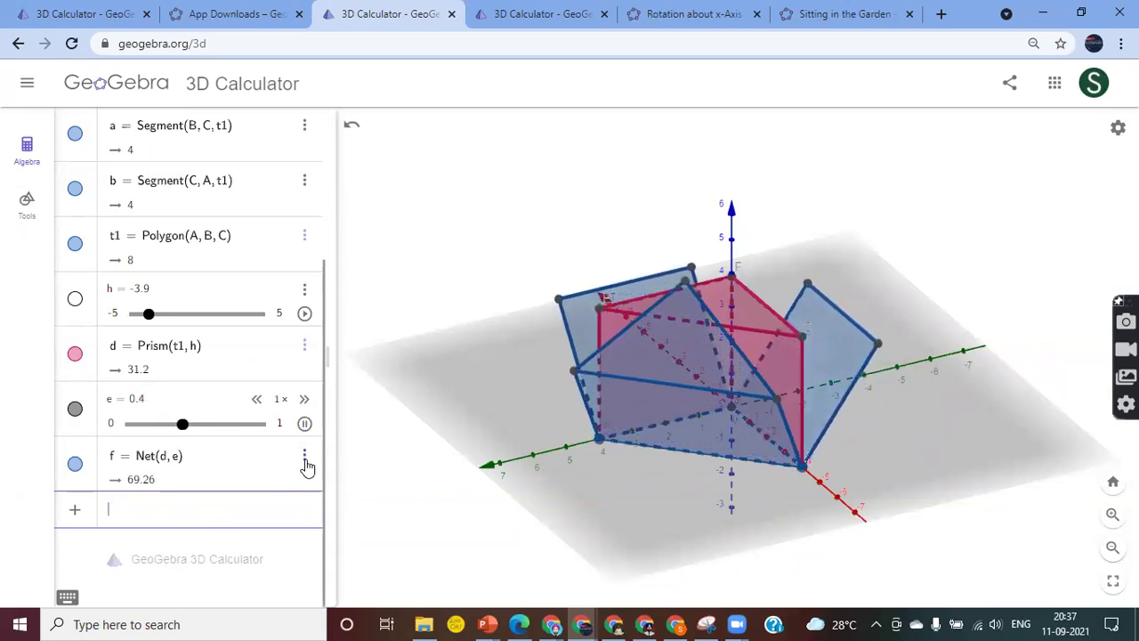
pyautogui.click(28, 92)
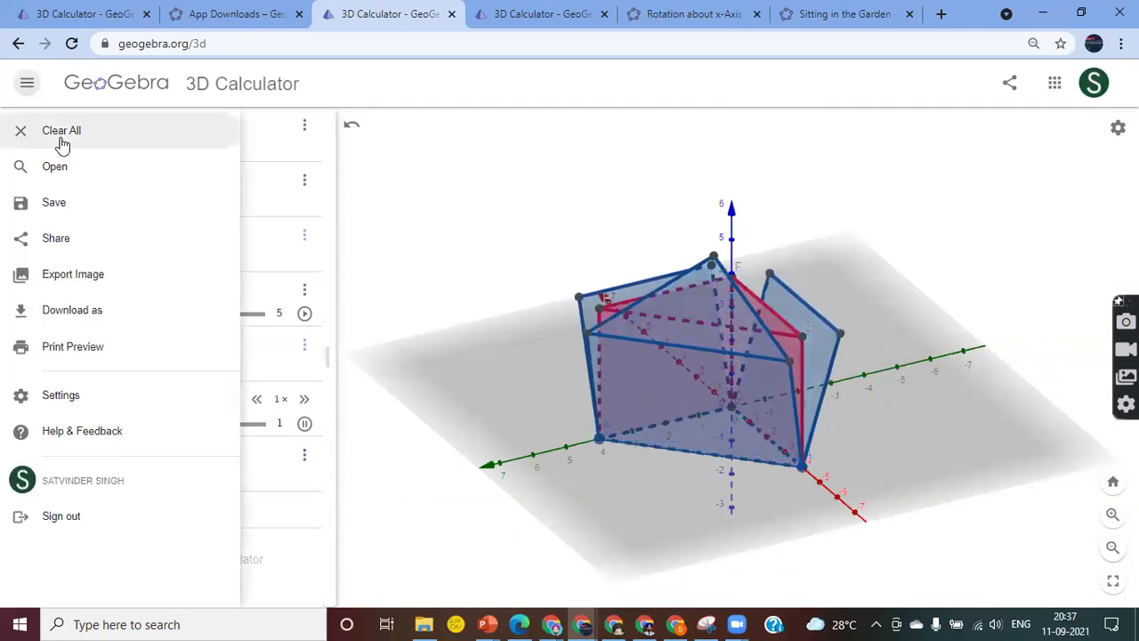
pyautogui.click(60, 137)
pyautogui.click(662, 398)
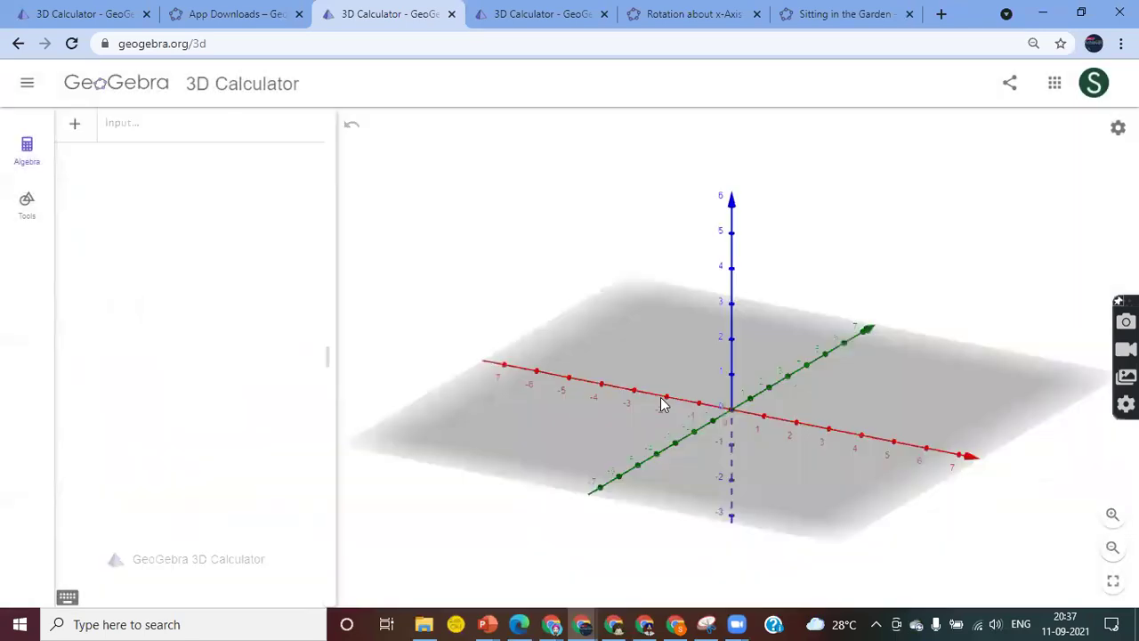
# Step: Construct a regular polygon with 5 vertices on the side from (-3, 0, 0) on the x-axis to the origin
pyautogui.click(24, 214)
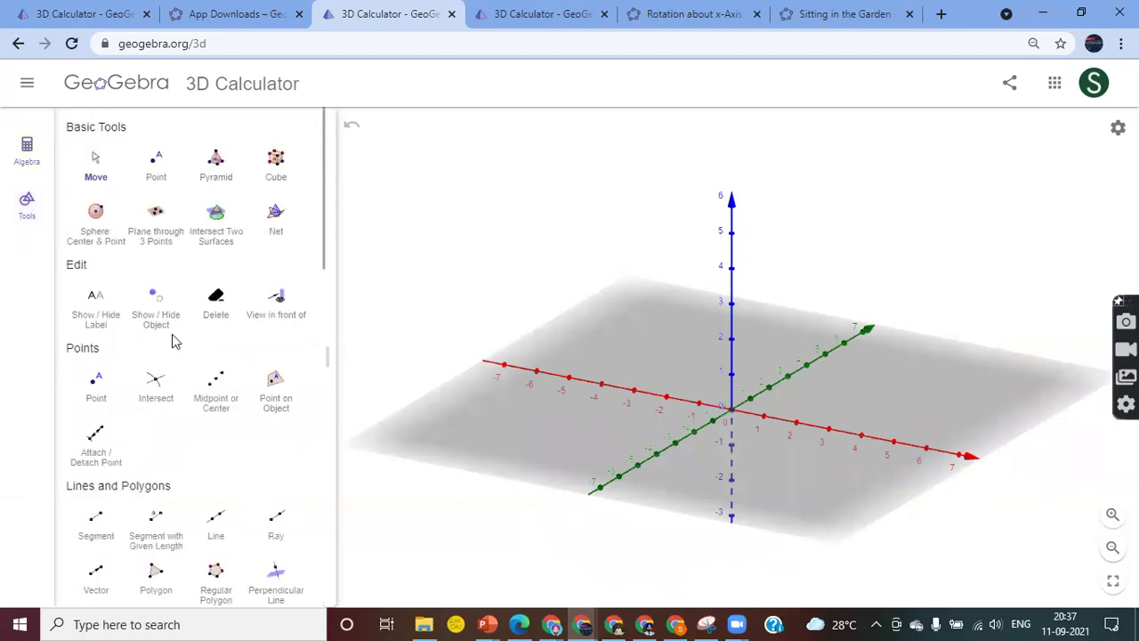
pyautogui.scroll(-4, 247, 453)
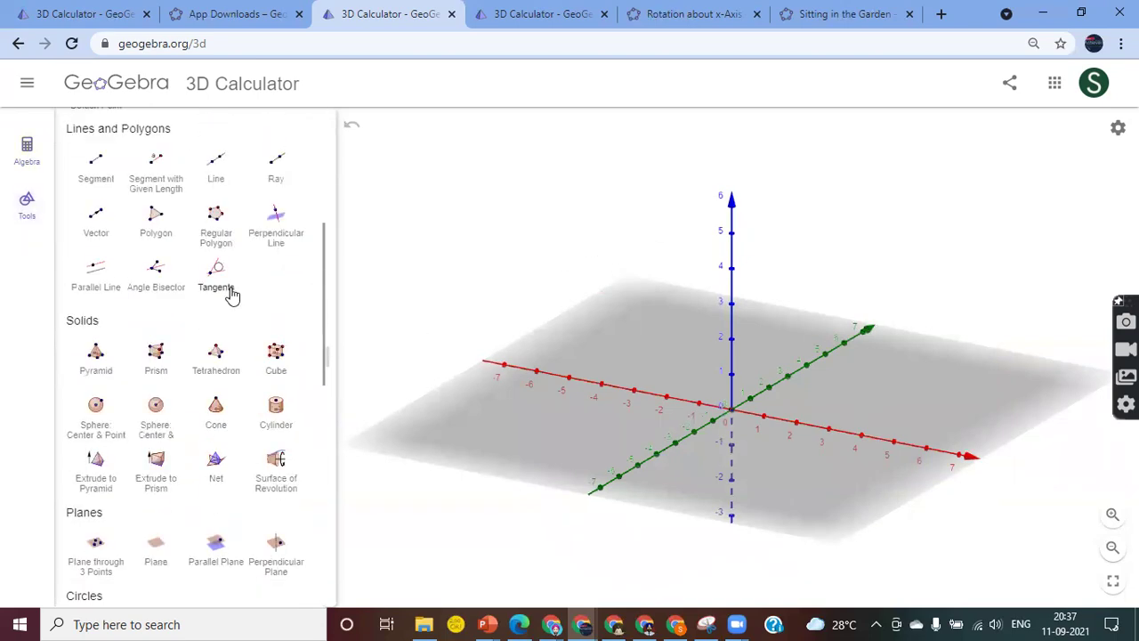
pyautogui.click(214, 221)
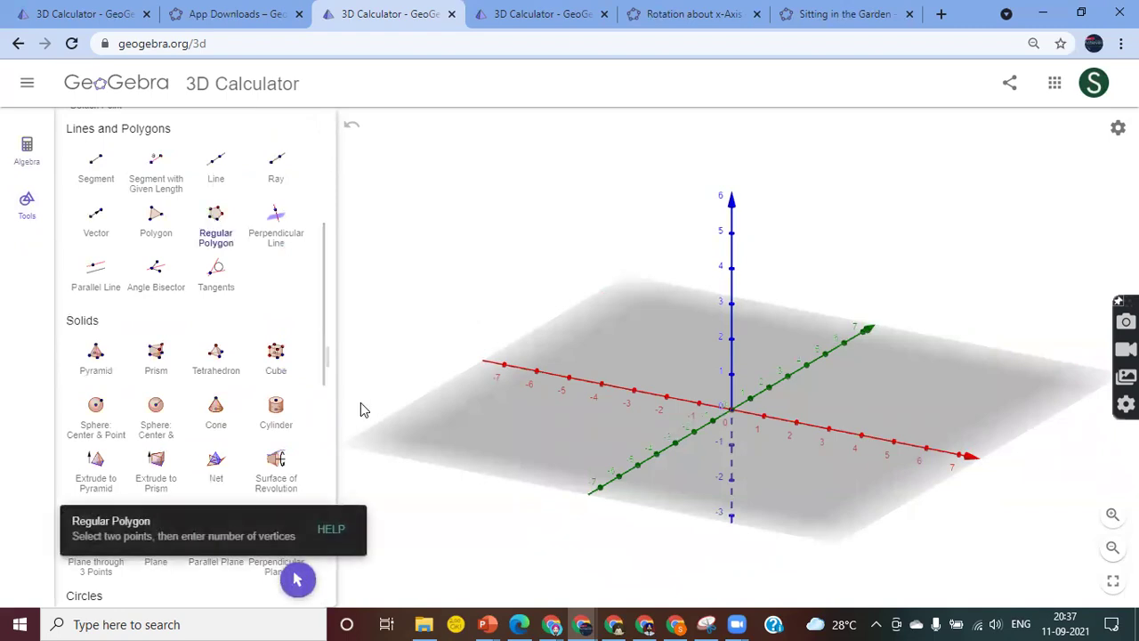
pyautogui.click(630, 394)
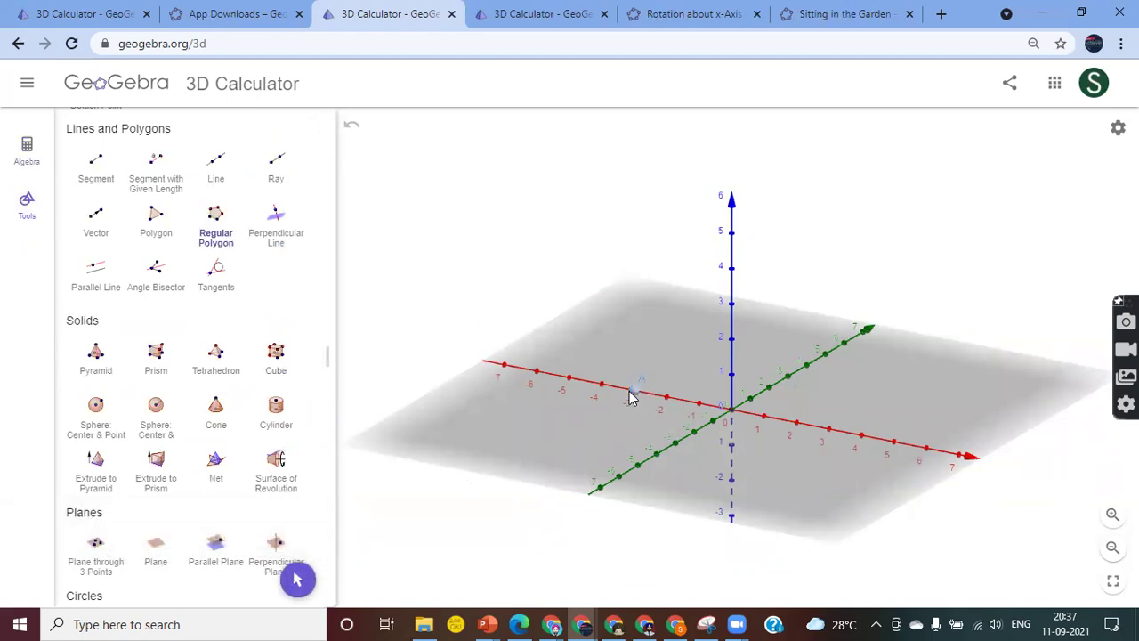
pyautogui.click(730, 416)
pyautogui.press('BackSpace')
pyautogui.write('5')
pyautogui.click(714, 411)
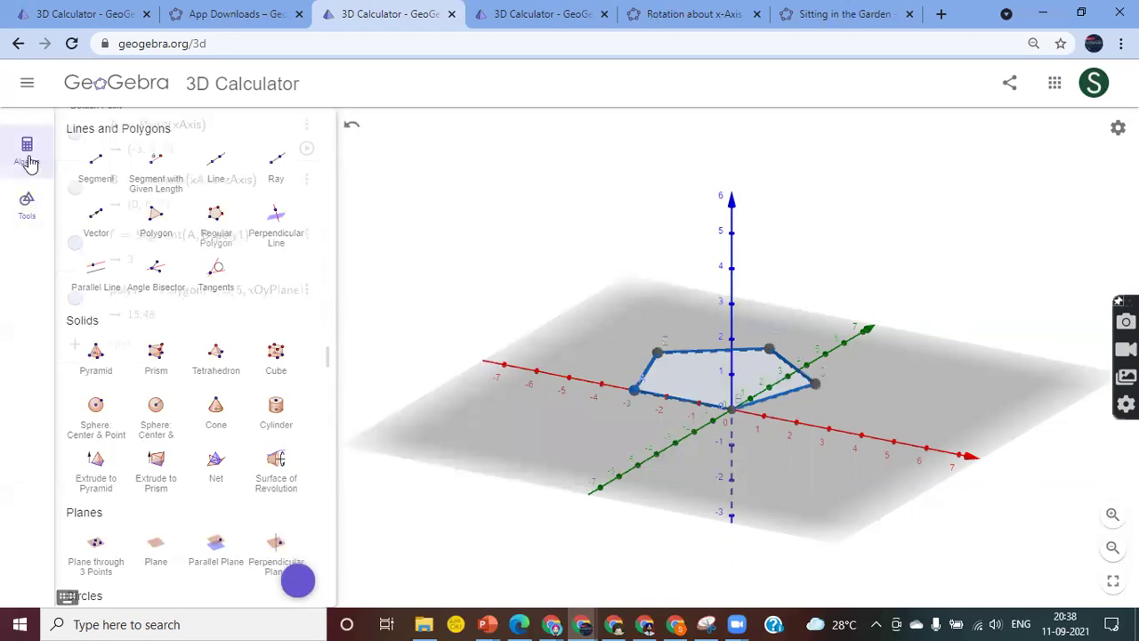
# Step: Define a height slider with ht=3, replacing the first attempt at naming it h
pyautogui.click(27, 160)
pyautogui.click(145, 357)
pyautogui.write('h = 2')
pyautogui.press('BackSpace')
pyautogui.press('BackSpace')
pyautogui.press('BackSpace')
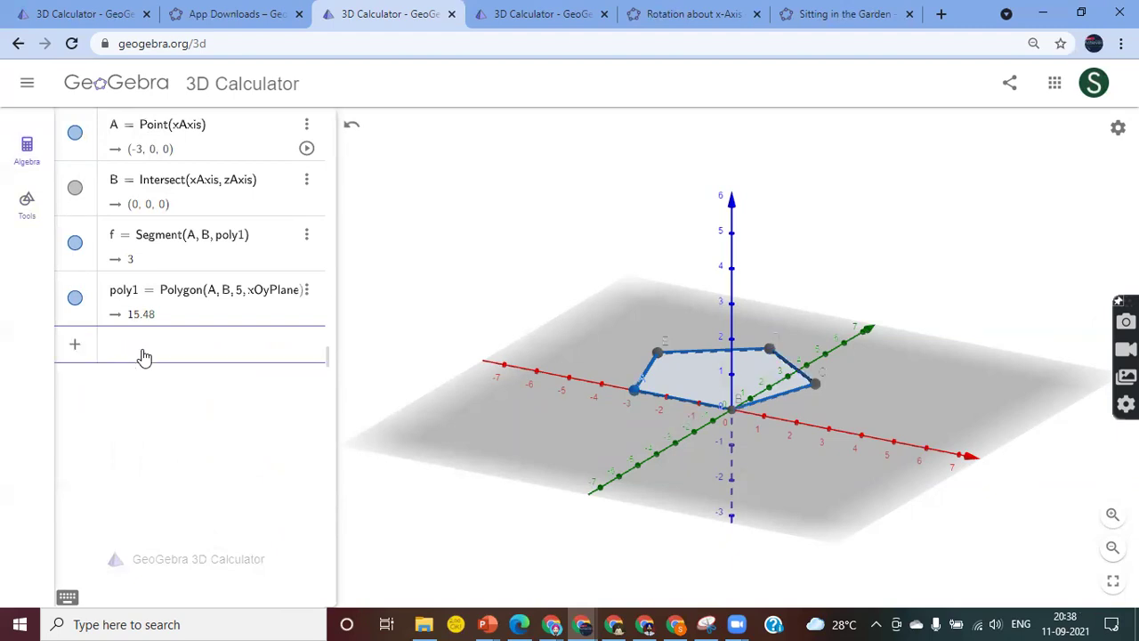
pyautogui.write('ht=3')
pyautogui.press('Return')
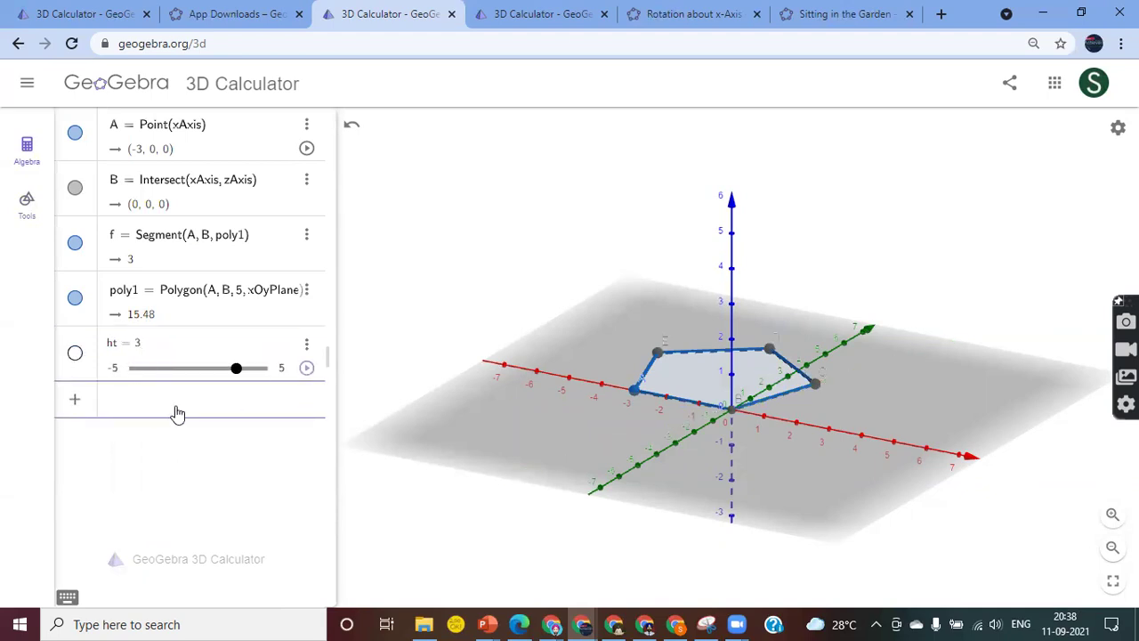
# Step: Build a pentagonal prism on the polygon with the command Prism(poly1, ht)
pyautogui.write('pris')
pyautogui.press('Return')
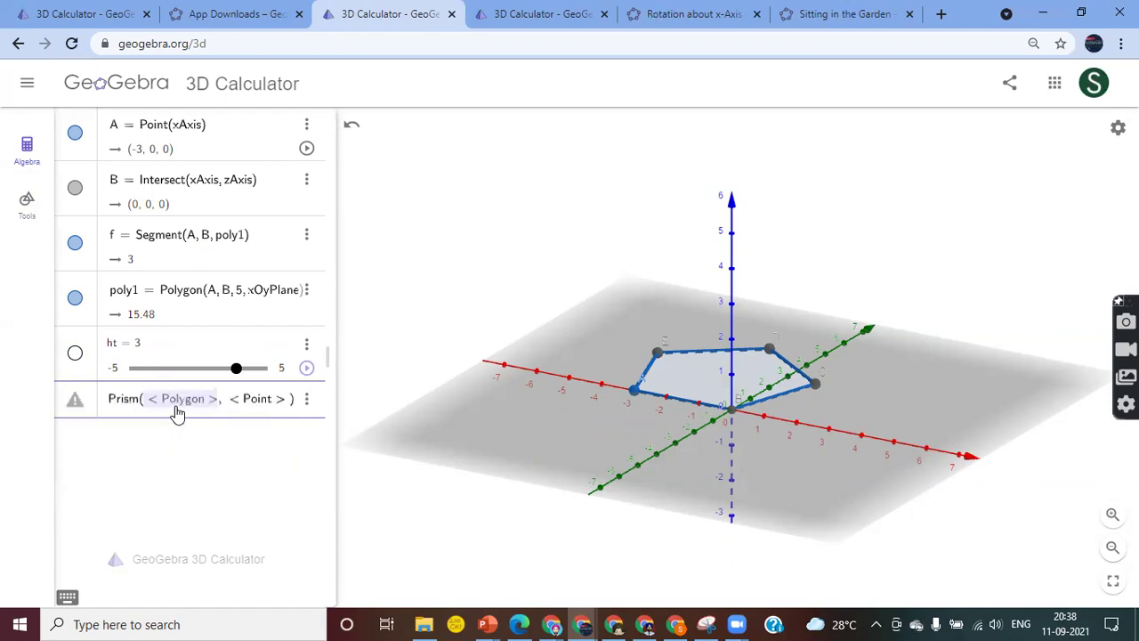
pyautogui.write('poly1')
pyautogui.press('Tab')
pyautogui.write('ht')
pyautogui.press('Return')
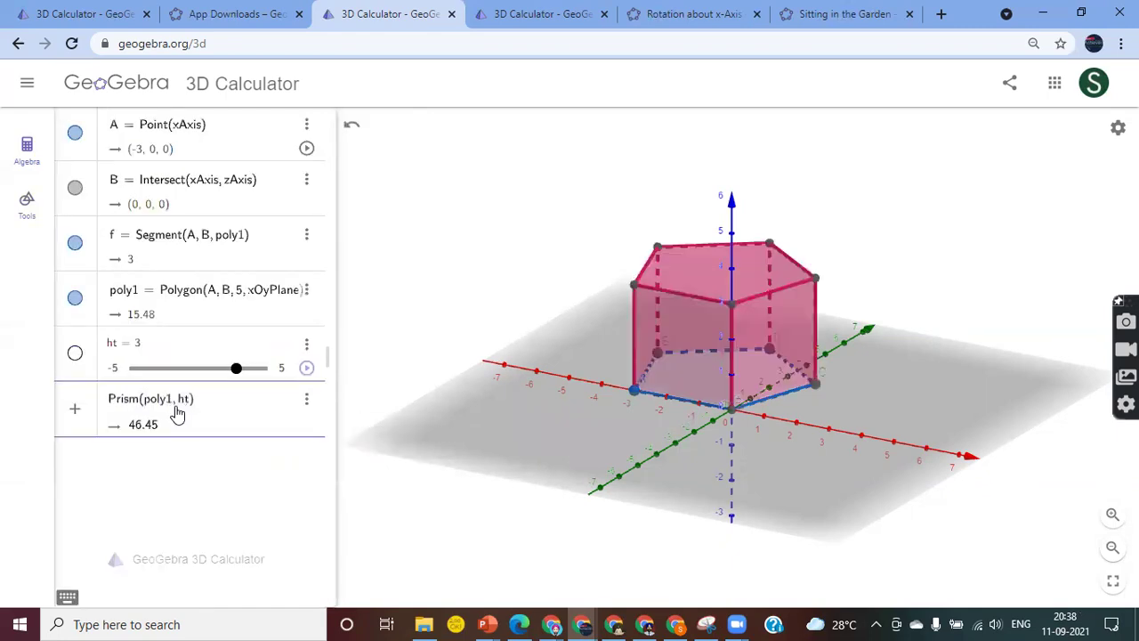
# Step: Set the height slider ht to 2.8 and create the net of the pentagonal prism
pyautogui.moveTo(235, 368)
pyautogui.mouseDown()
pyautogui.moveTo(215, 372)
pyautogui.moveTo(235, 374)
pyautogui.mouseUp()
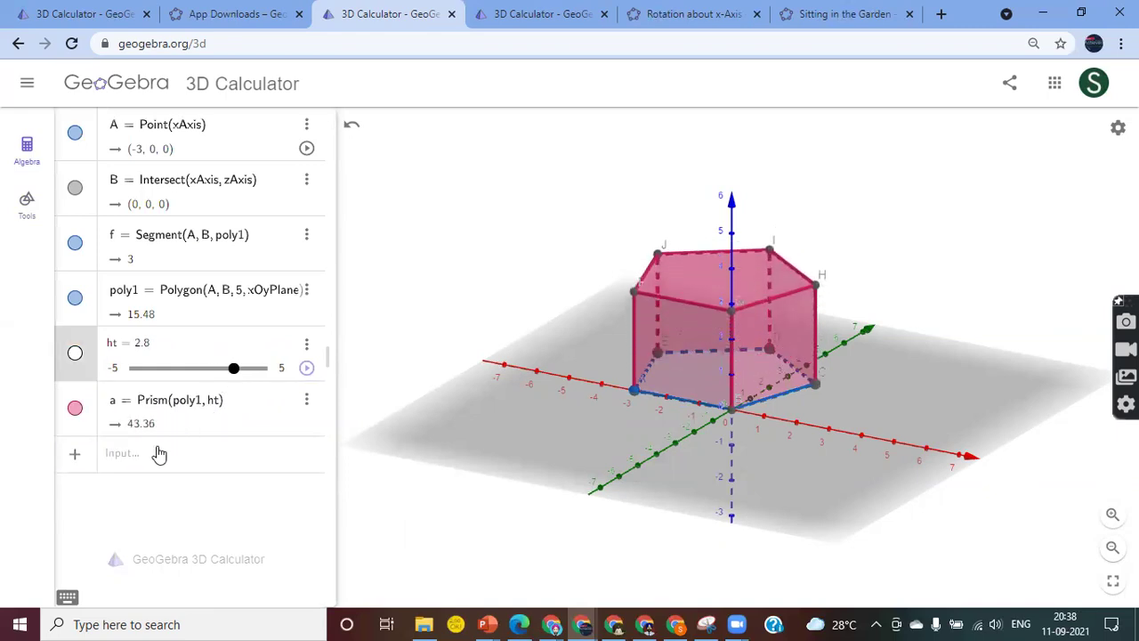
pyautogui.click(141, 469)
pyautogui.click(23, 212)
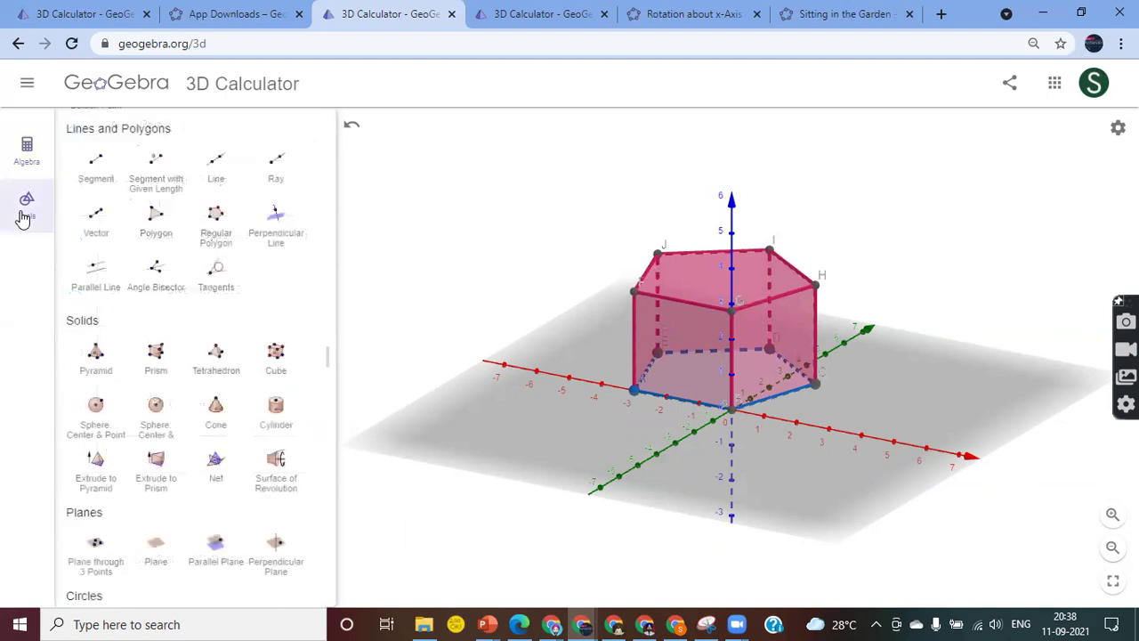
pyautogui.scroll(4, 291, 285)
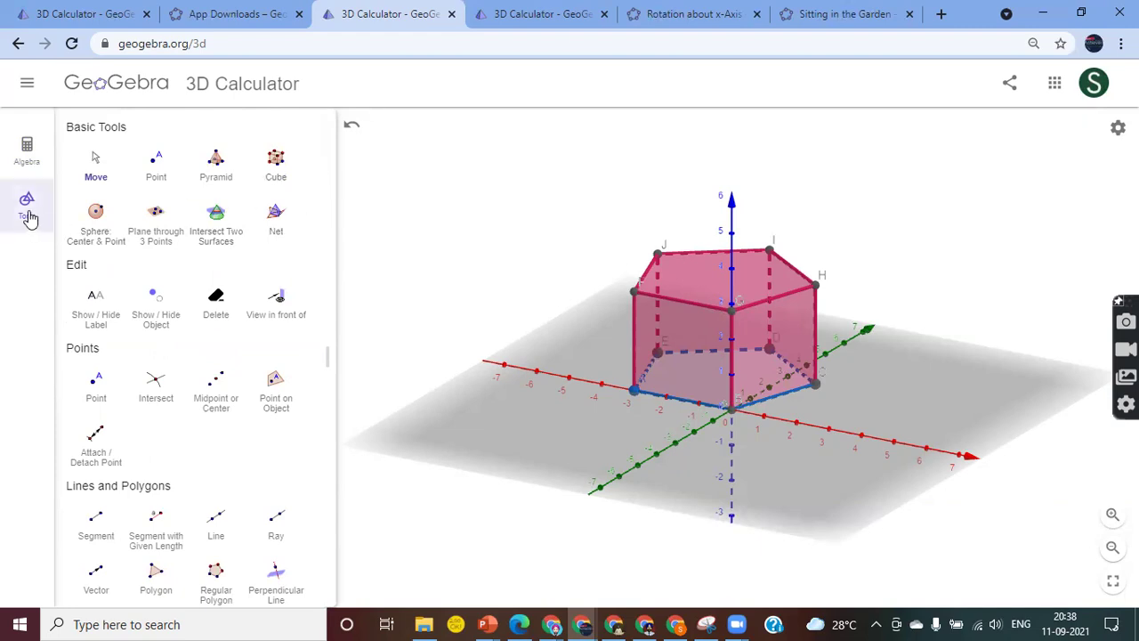
pyautogui.click(278, 220)
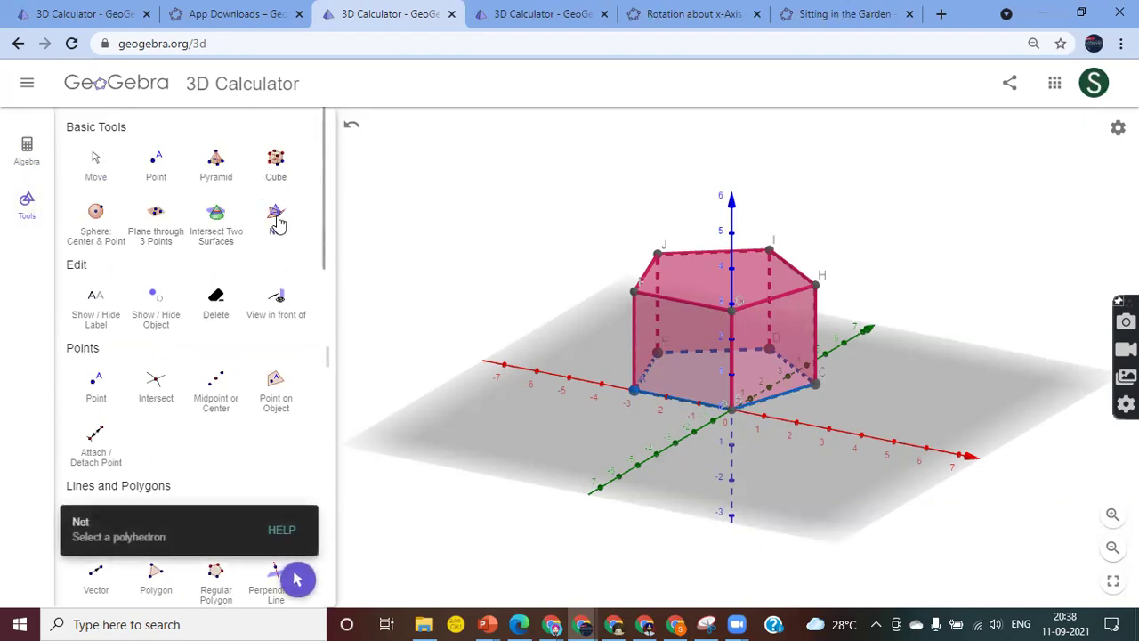
pyautogui.click(687, 280)
pyautogui.press('Escape')
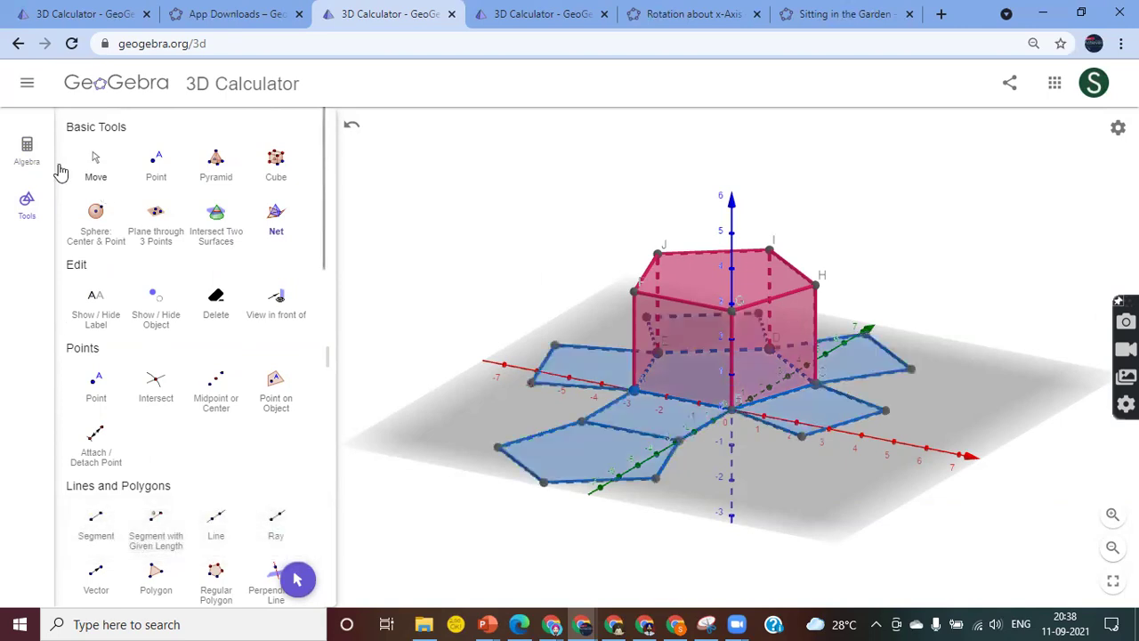
pyautogui.click(26, 147)
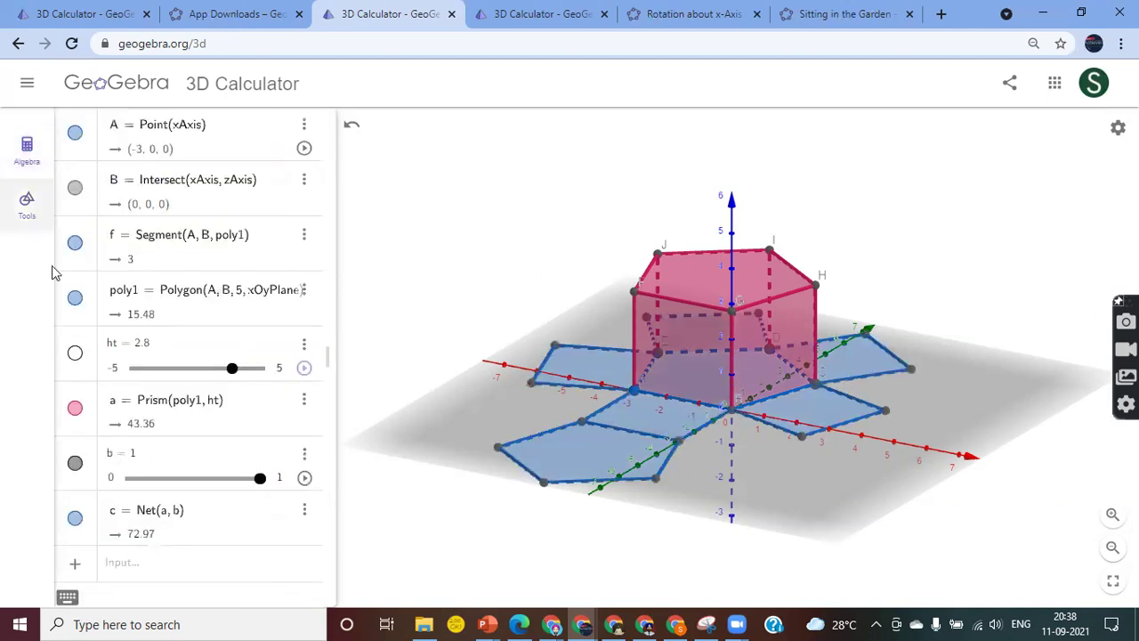
# Step: Play the animation of the net's slider b, view the folding faces from several directions including above, and stop it
pyautogui.click(306, 480)
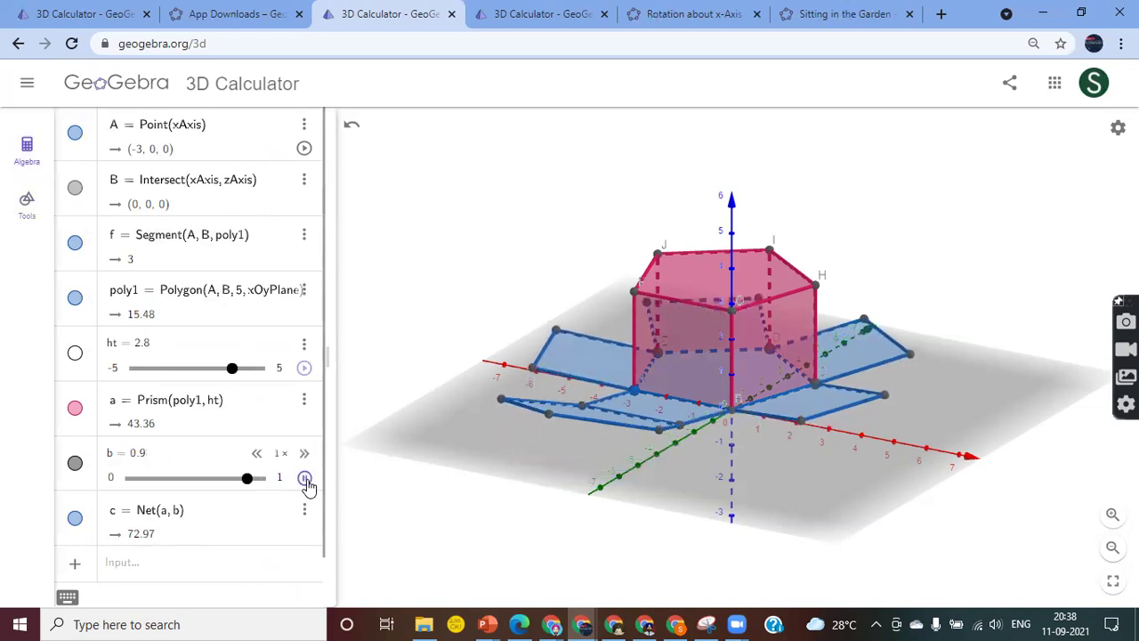
pyautogui.moveTo(864, 447); pyautogui.dragTo(820, 462)
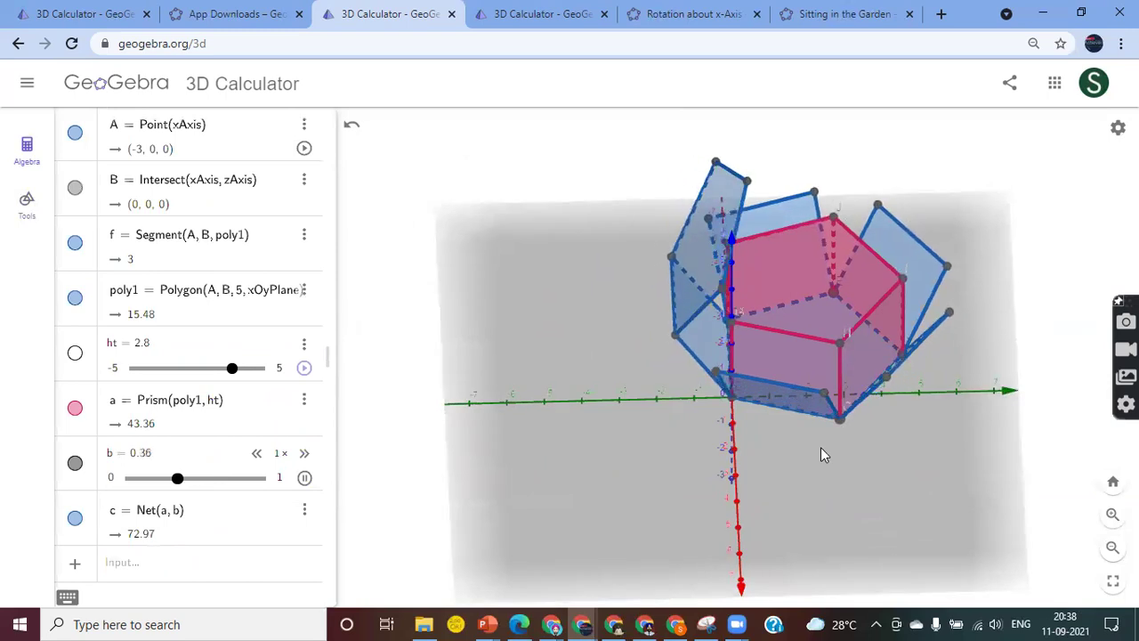
pyautogui.moveTo(820, 447); pyautogui.dragTo(638, 110)
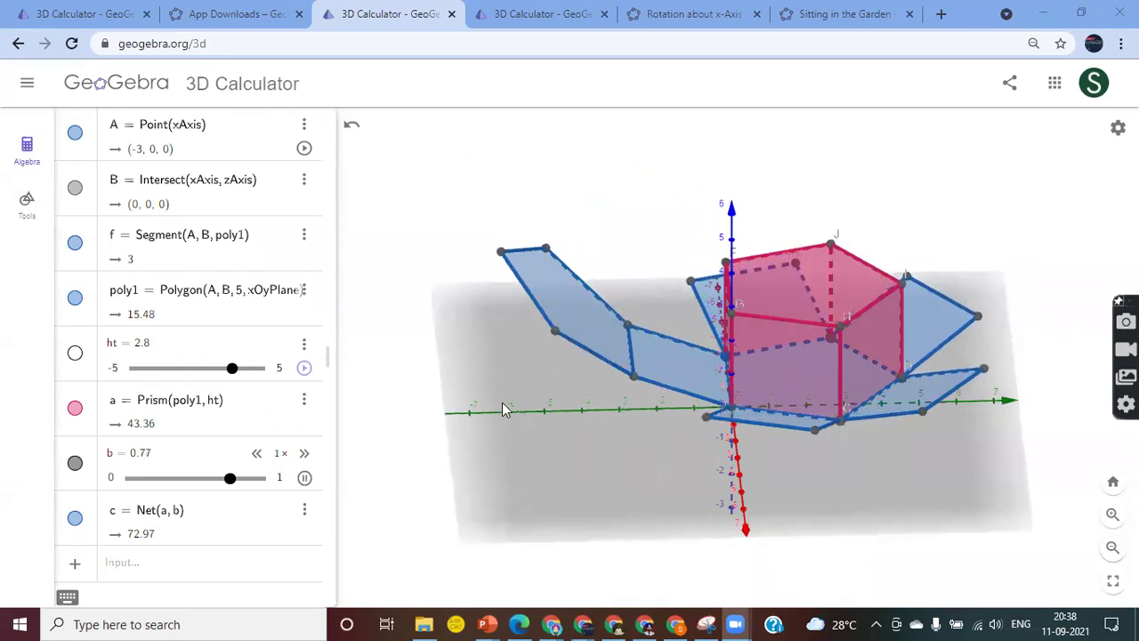
pyautogui.moveTo(575, 466); pyautogui.dragTo(236, 506)
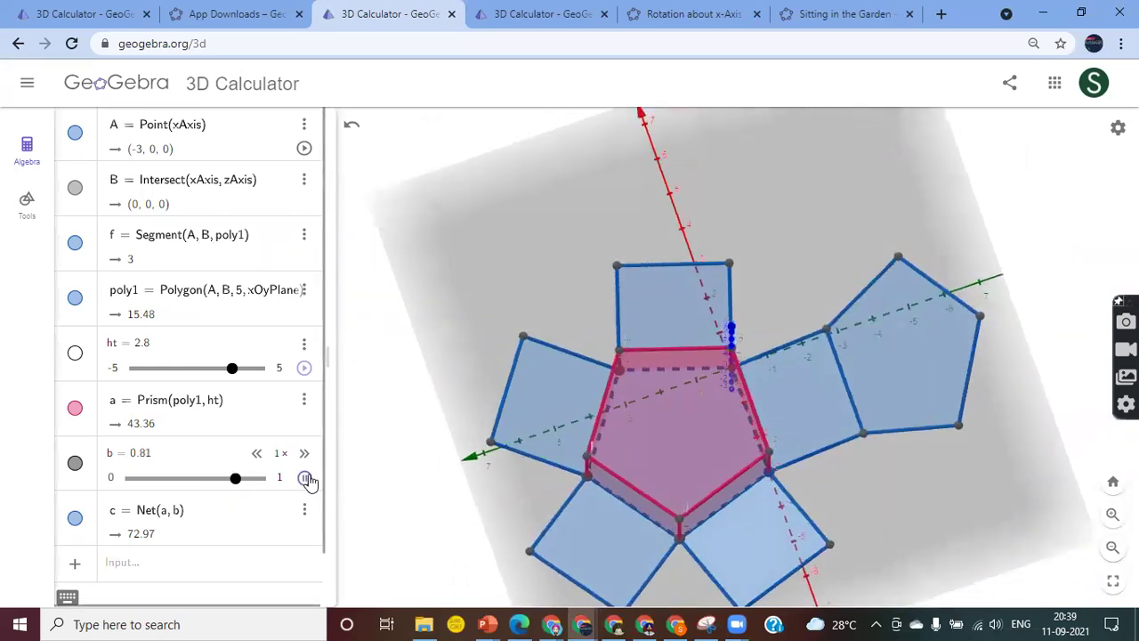
pyautogui.click(305, 479)
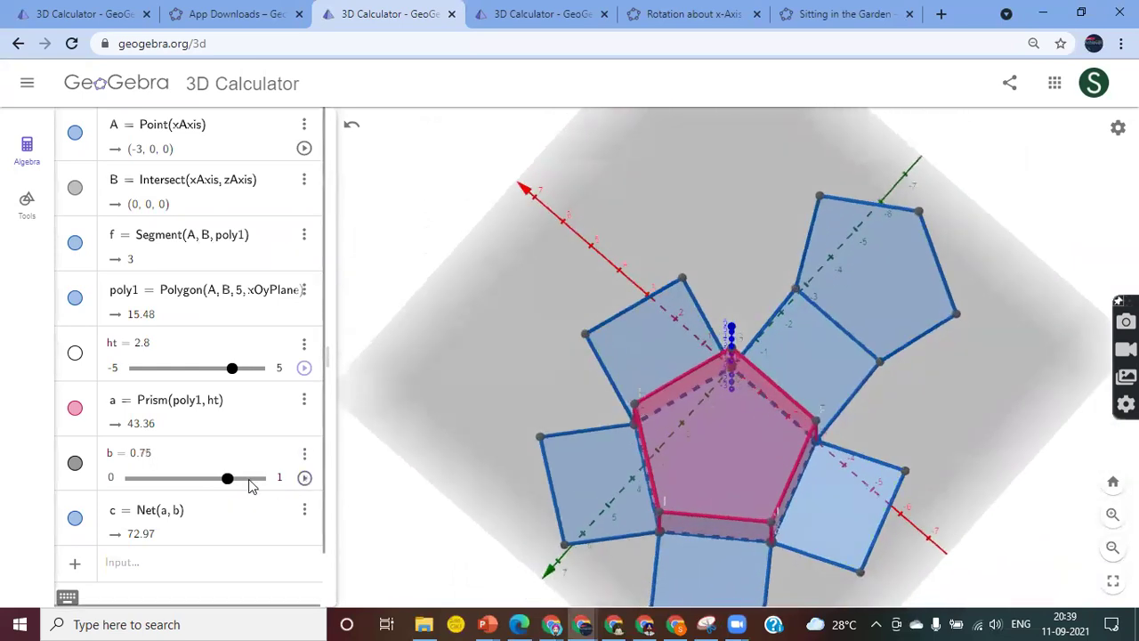
# Step: Set the net's slider b to 1 and inspect the flat net around the prism from several angles
pyautogui.moveTo(229, 480); pyautogui.dragTo(264, 483)
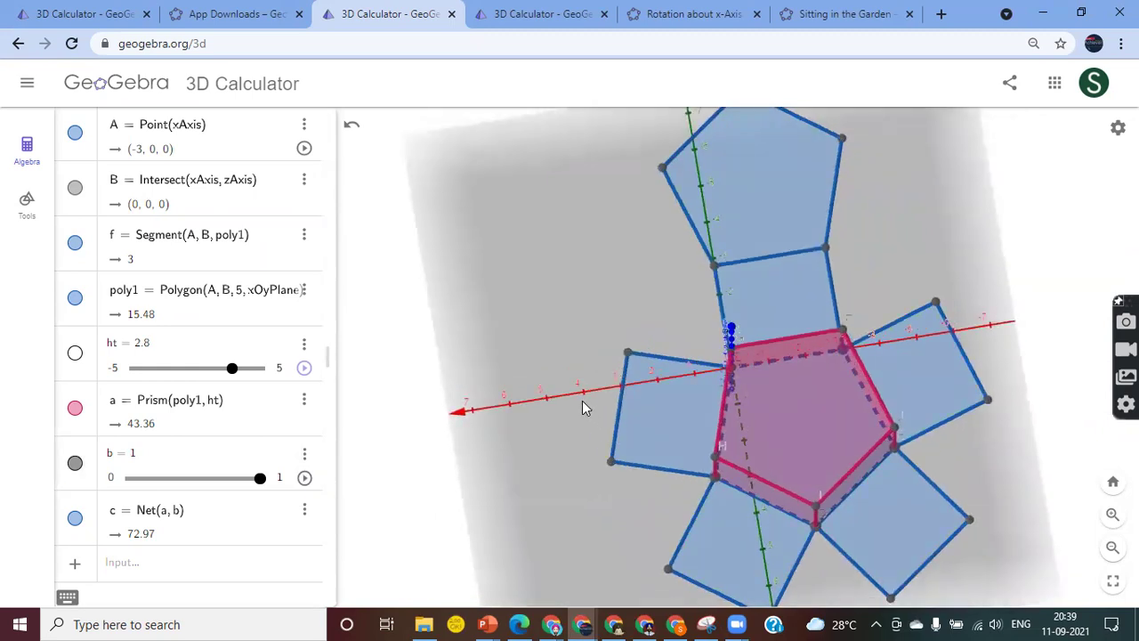
pyautogui.moveTo(575, 438); pyautogui.dragTo(502, 414)
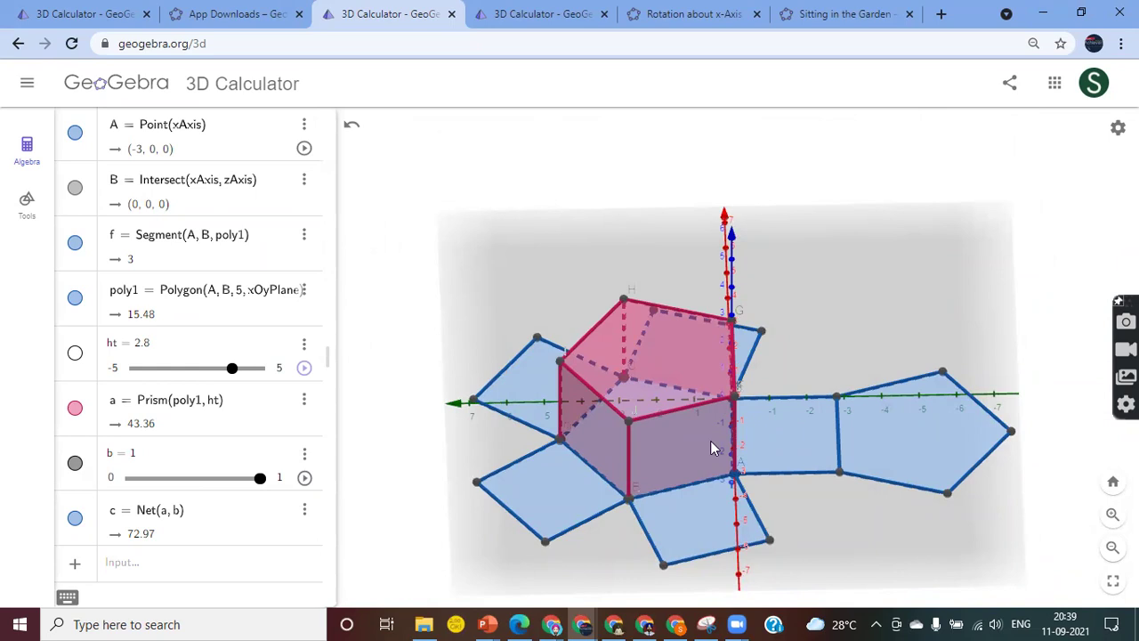
pyautogui.moveTo(469, 438)
pyautogui.mouseDown()
pyautogui.moveTo(545, 457)
pyautogui.moveTo(538, 477)
pyautogui.moveTo(521, 346)
pyautogui.moveTo(478, 376)
pyautogui.moveTo(487, 411)
pyautogui.moveTo(555, 472)
pyautogui.moveTo(621, 476)
pyautogui.moveTo(564, 475)
pyautogui.moveTo(524, 436)
pyautogui.moveTo(476, 425)
pyautogui.moveTo(529, 480)
pyautogui.moveTo(485, 438)
pyautogui.mouseUp()
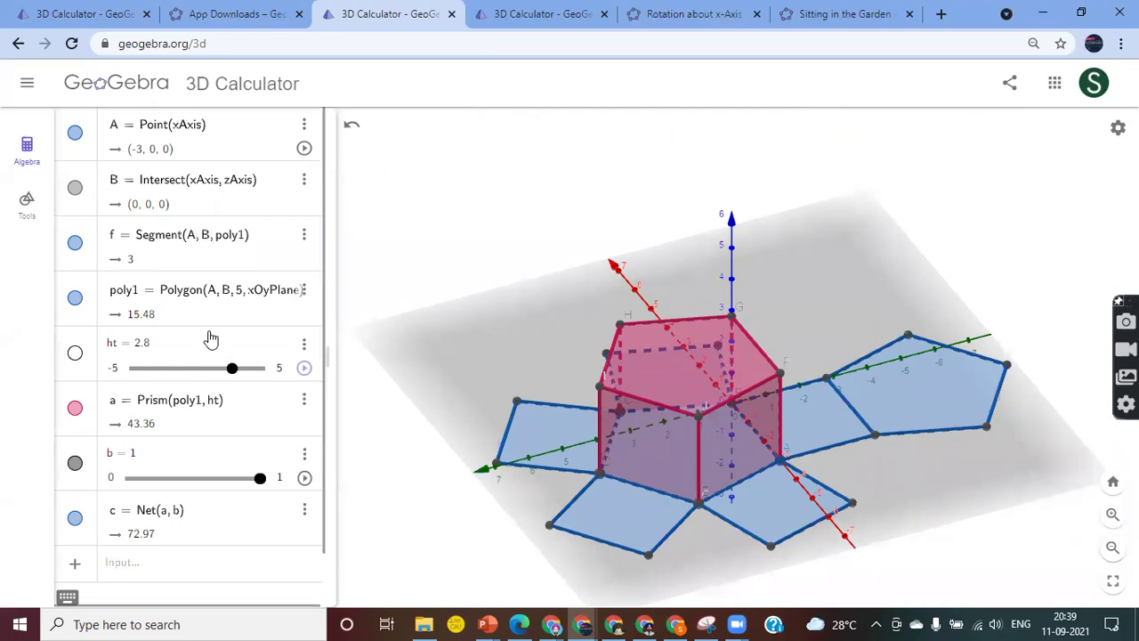
pyautogui.click(127, 569)
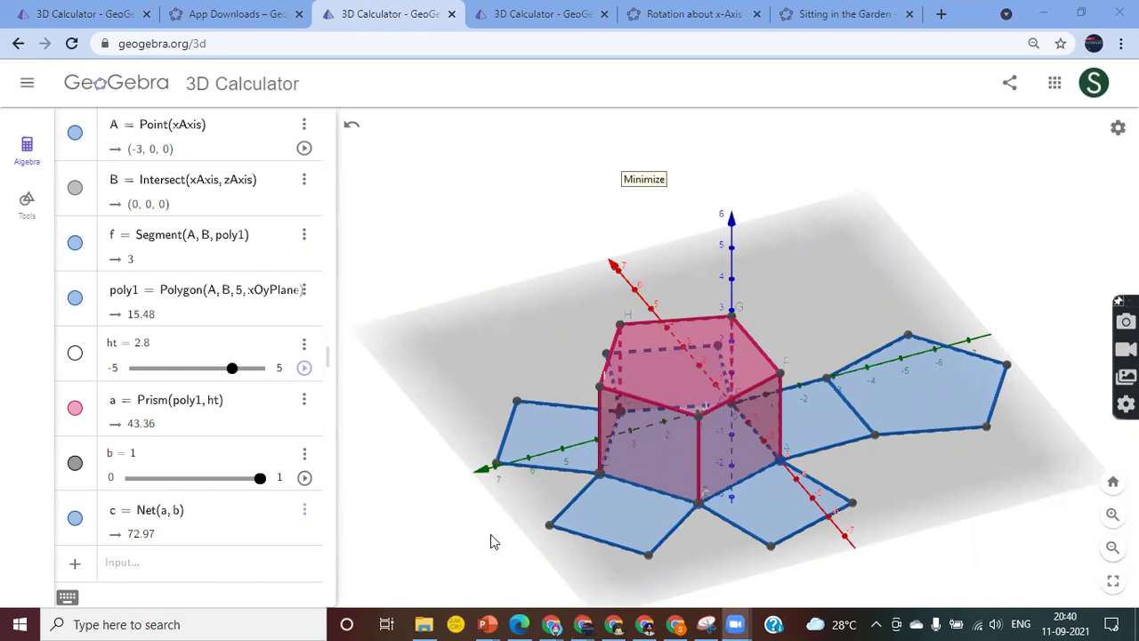
pyautogui.click(102, 569)
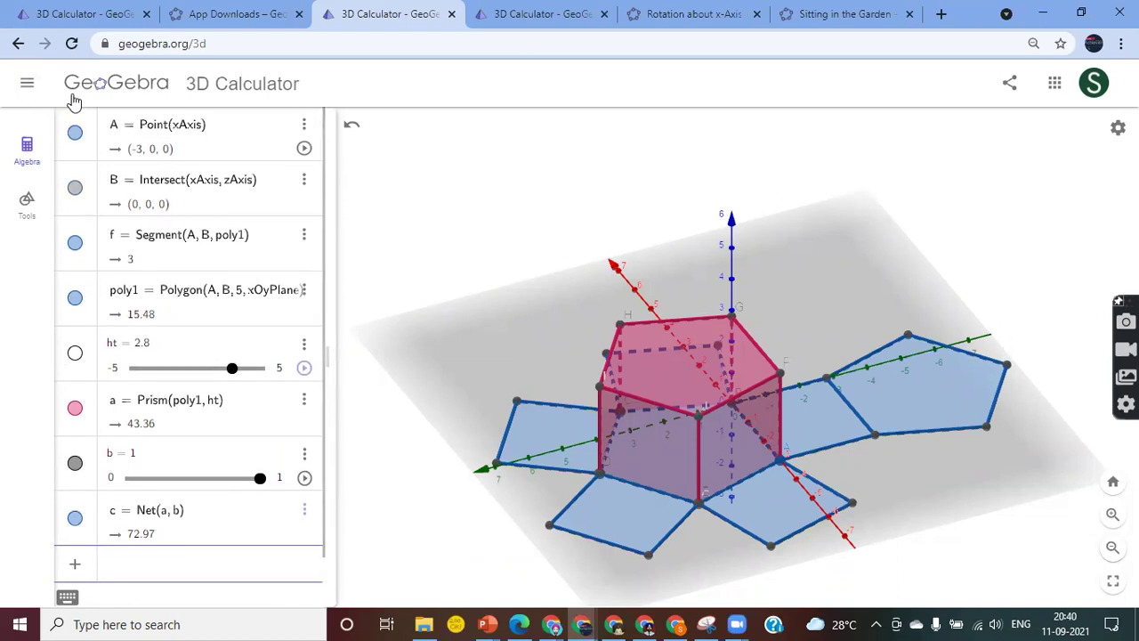
# Step: Save the construction with the title "Pentaogonal Prism" and copy its share link
pyautogui.click(27, 87)
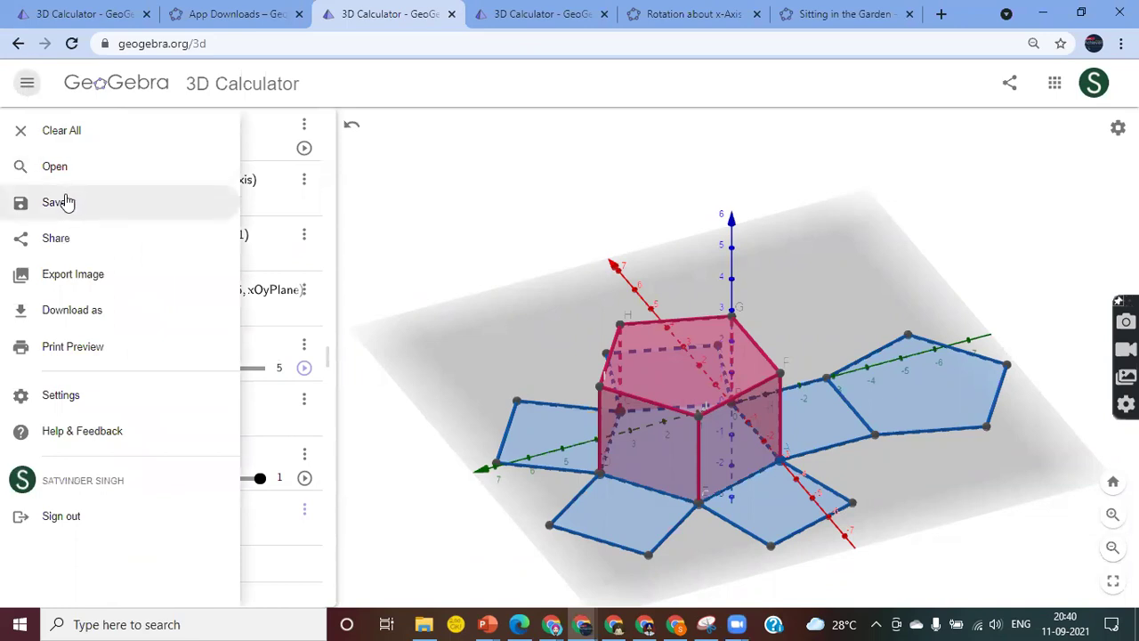
pyautogui.click(62, 200)
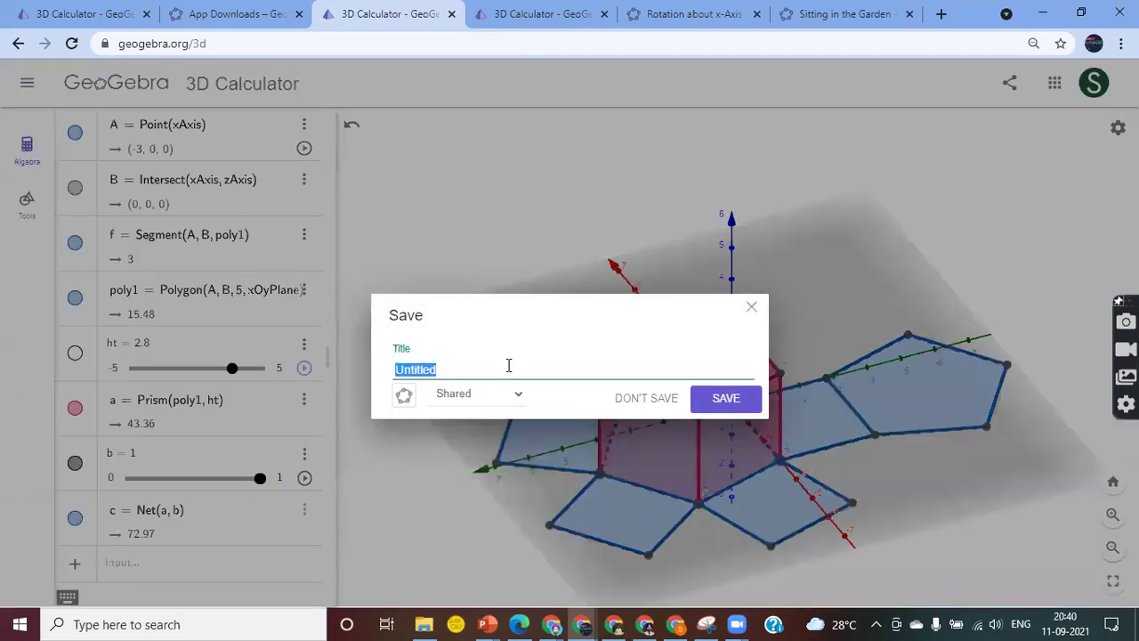
pyautogui.write('Pentaogonal')
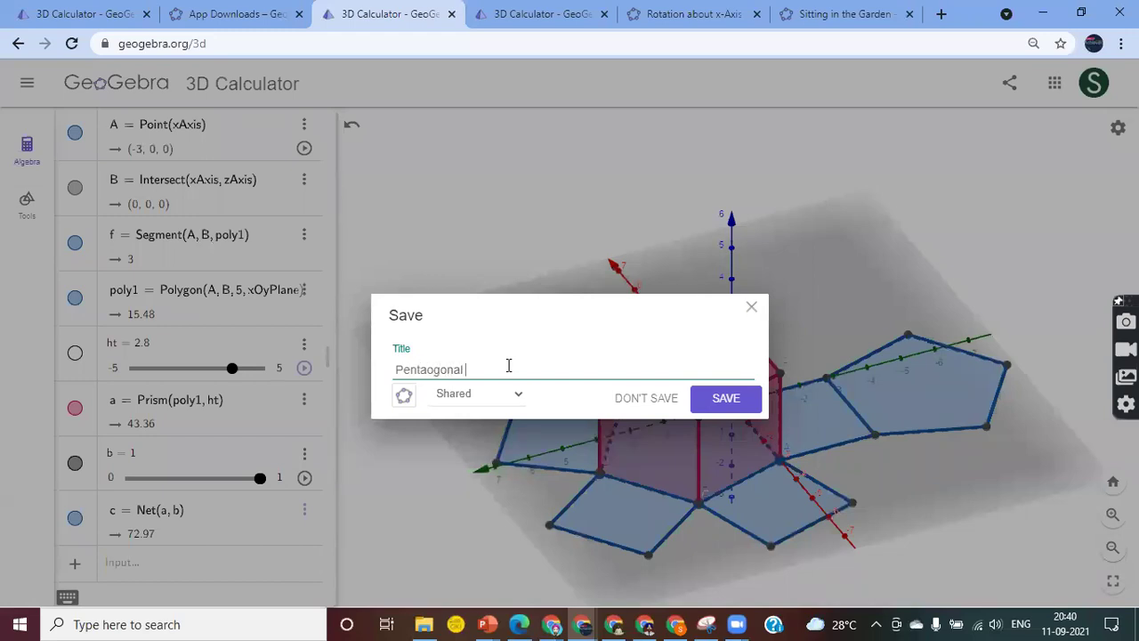
pyautogui.write(' Prism')
pyautogui.click(750, 402)
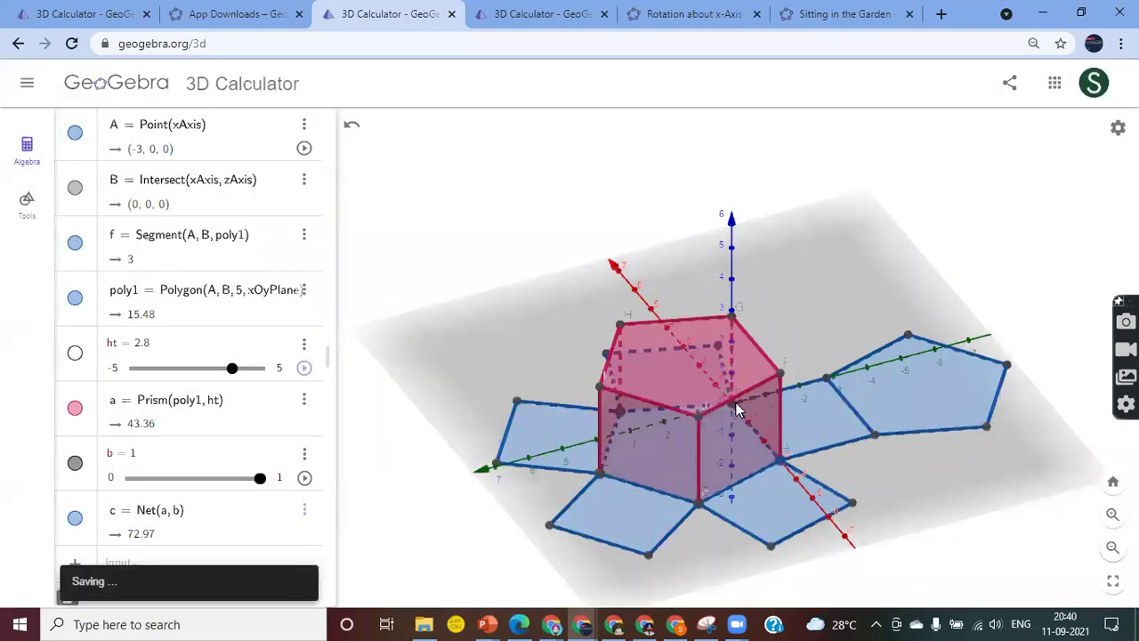
pyautogui.click(1009, 82)
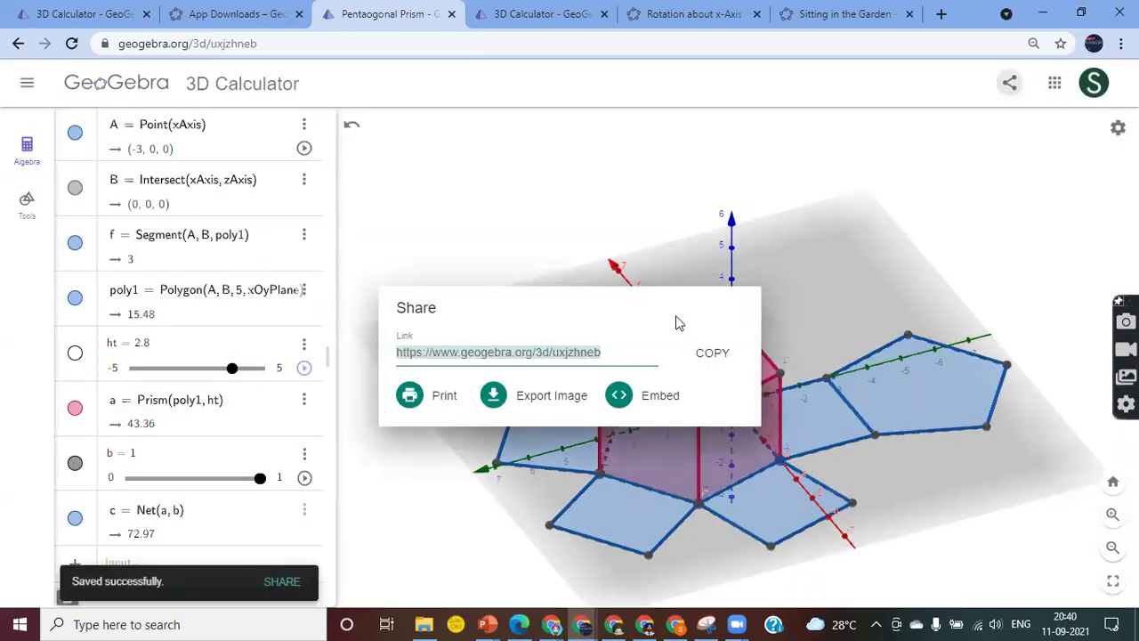
pyautogui.click(710, 353)
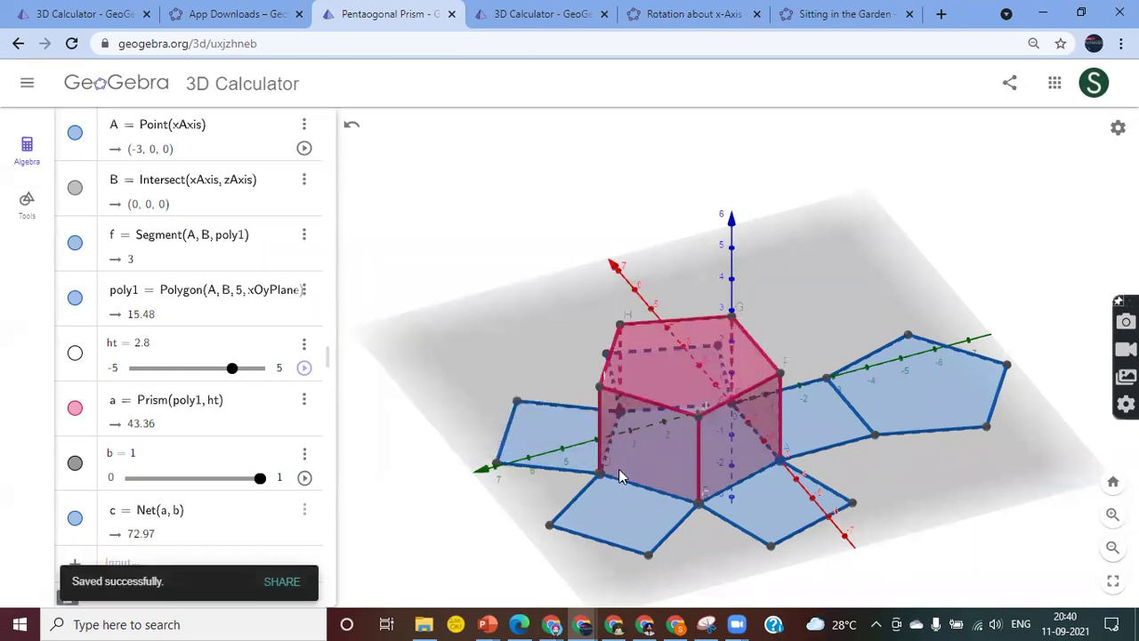